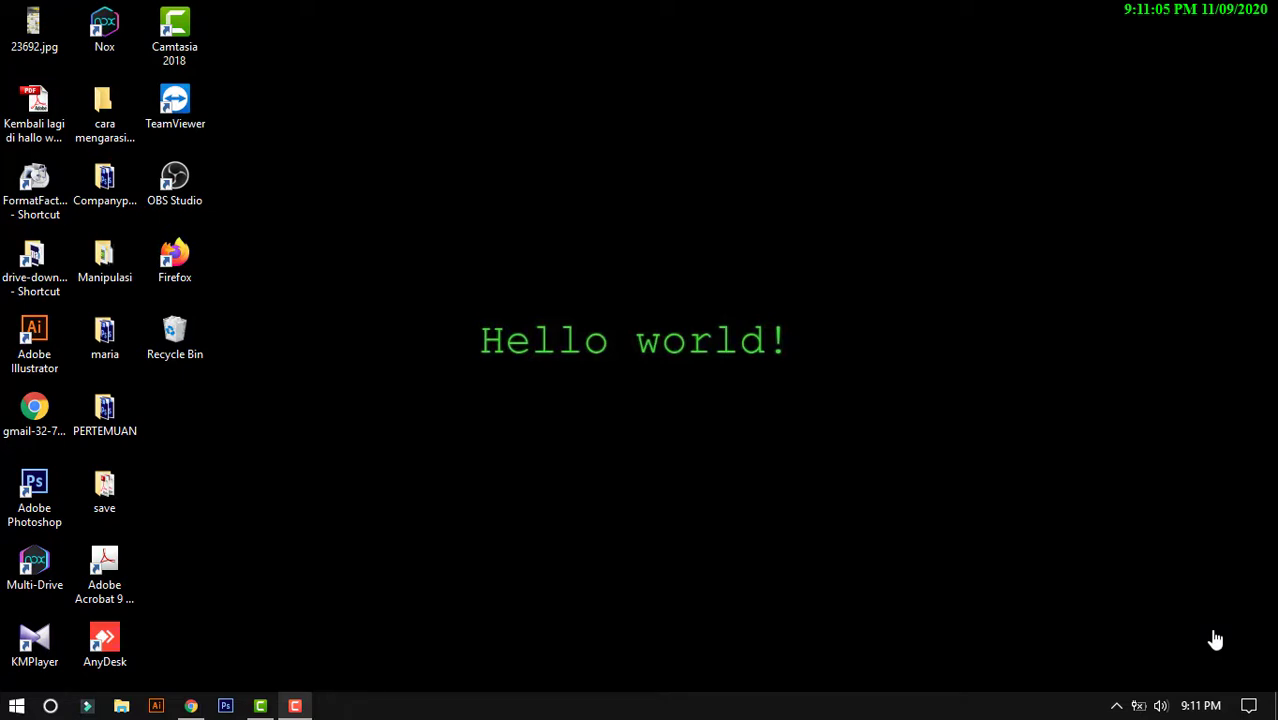
- Bring up Photoshop and dismiss the New Document dialog, leaving an empty workspace
{"action": "left_click", "coordinate": [225, 697]}
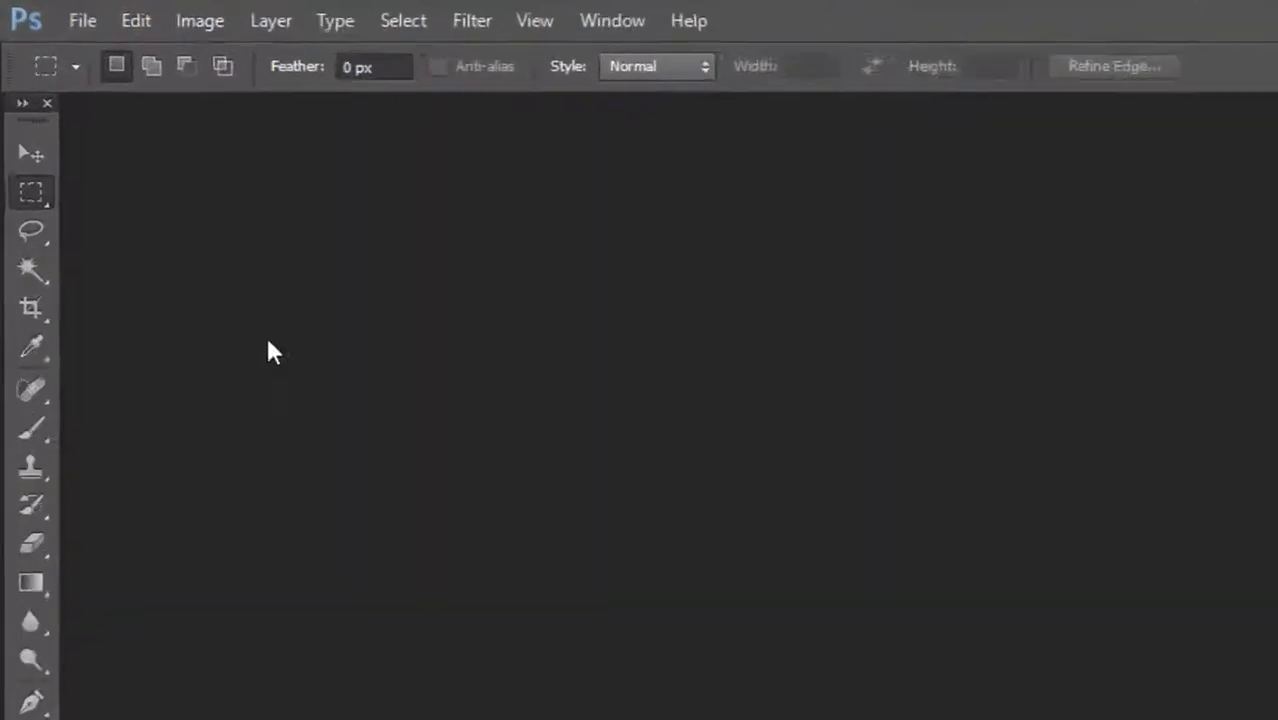
{"action": "left_click", "coordinate": [54, 14]}
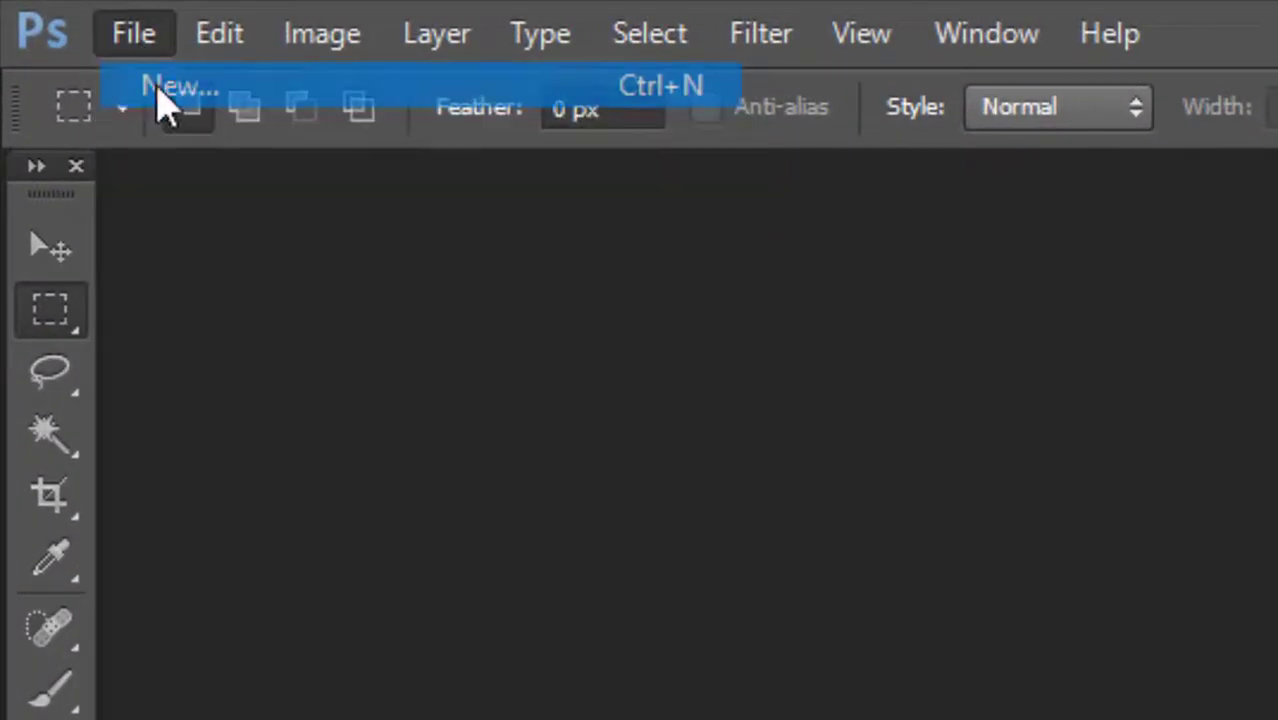
{"action": "left_click", "coordinate": [163, 100]}
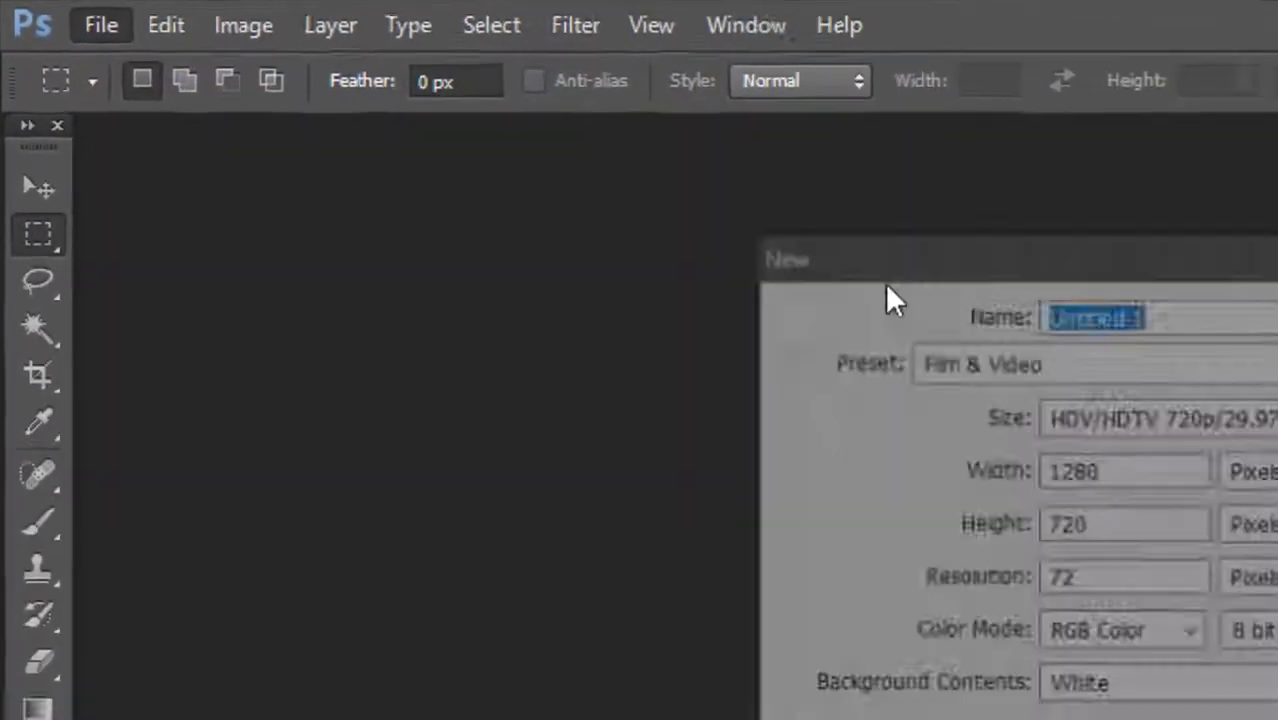
{"action": "left_click", "coordinate": [1140, 169]}
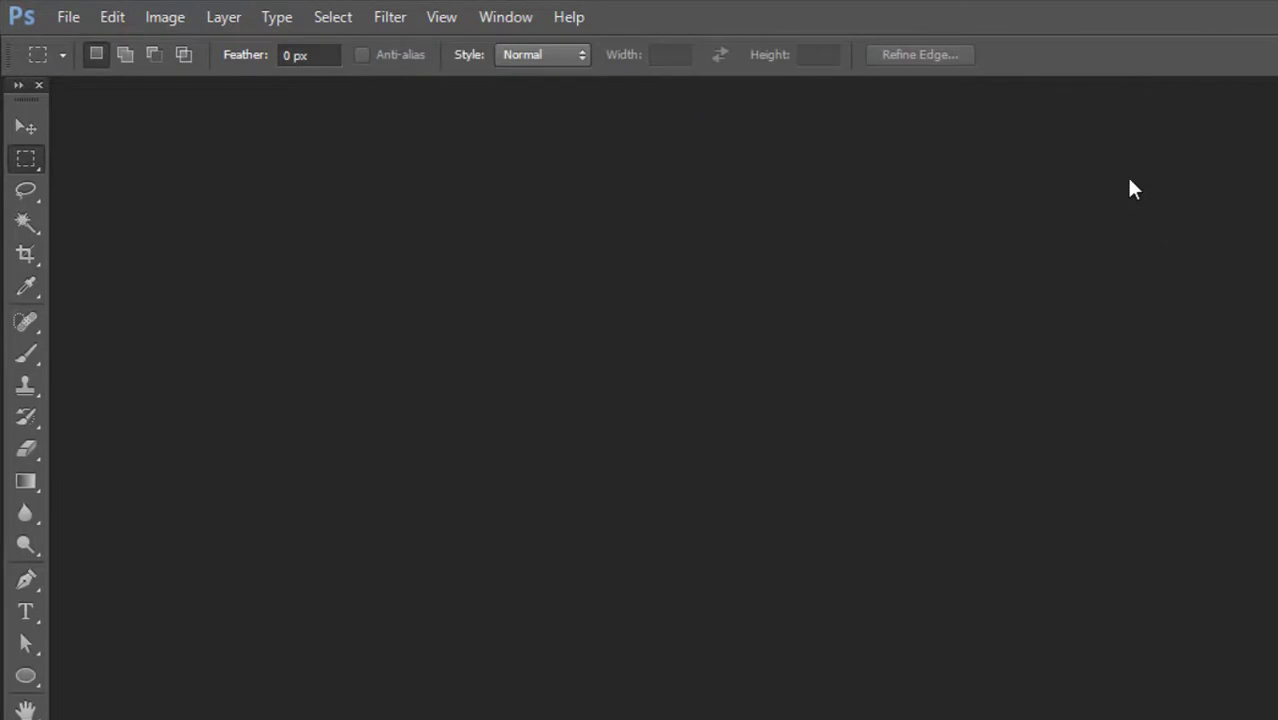
- Start a new document with the Custom preset and enter its name ('Cmpnye')
{"action": "key", "text": "ctrl+n"}
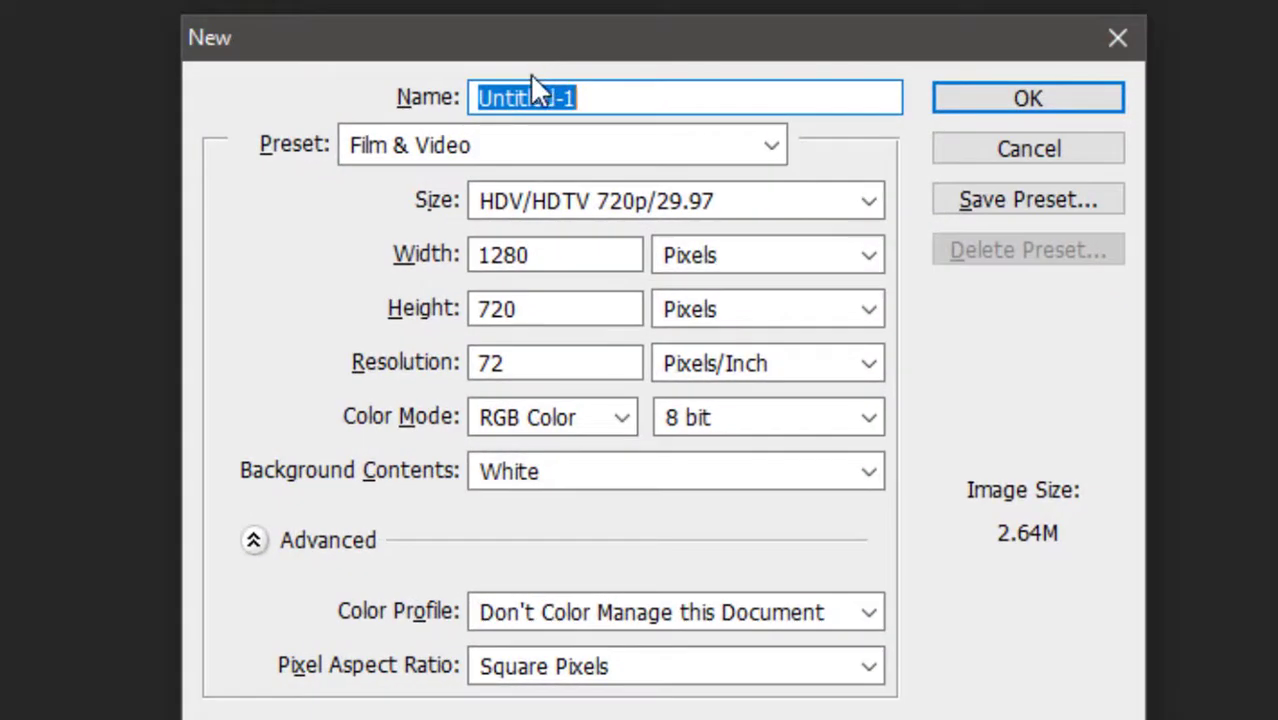
{"action": "left_click", "coordinate": [548, 146]}
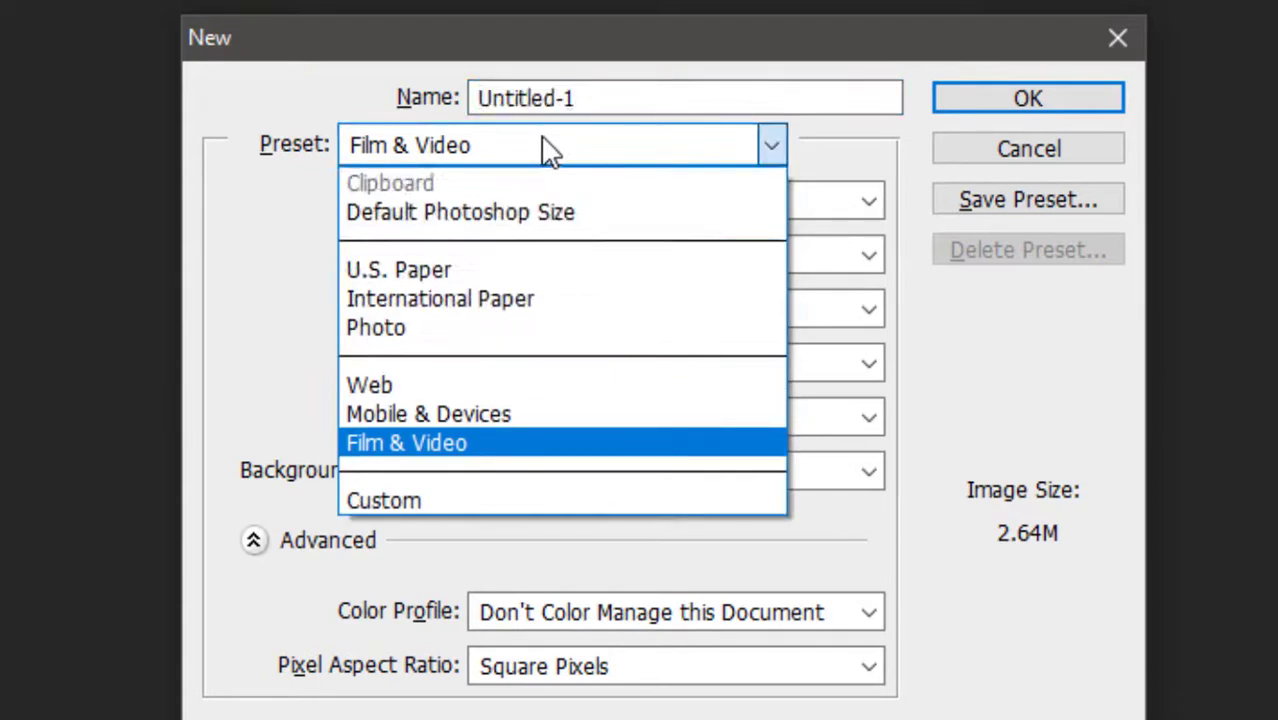
{"action": "left_click", "coordinate": [384, 502]}
{"action": "left_click", "coordinate": [585, 97]}
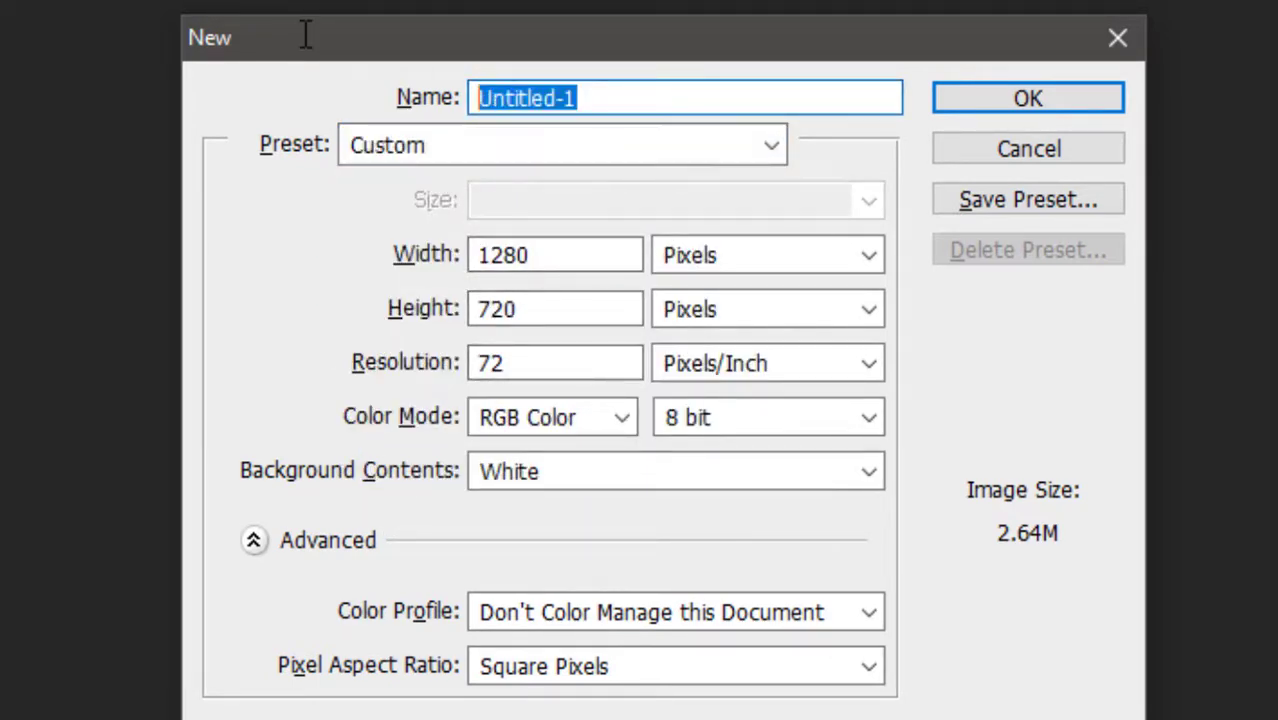
{"action": "type", "text": "Co"}
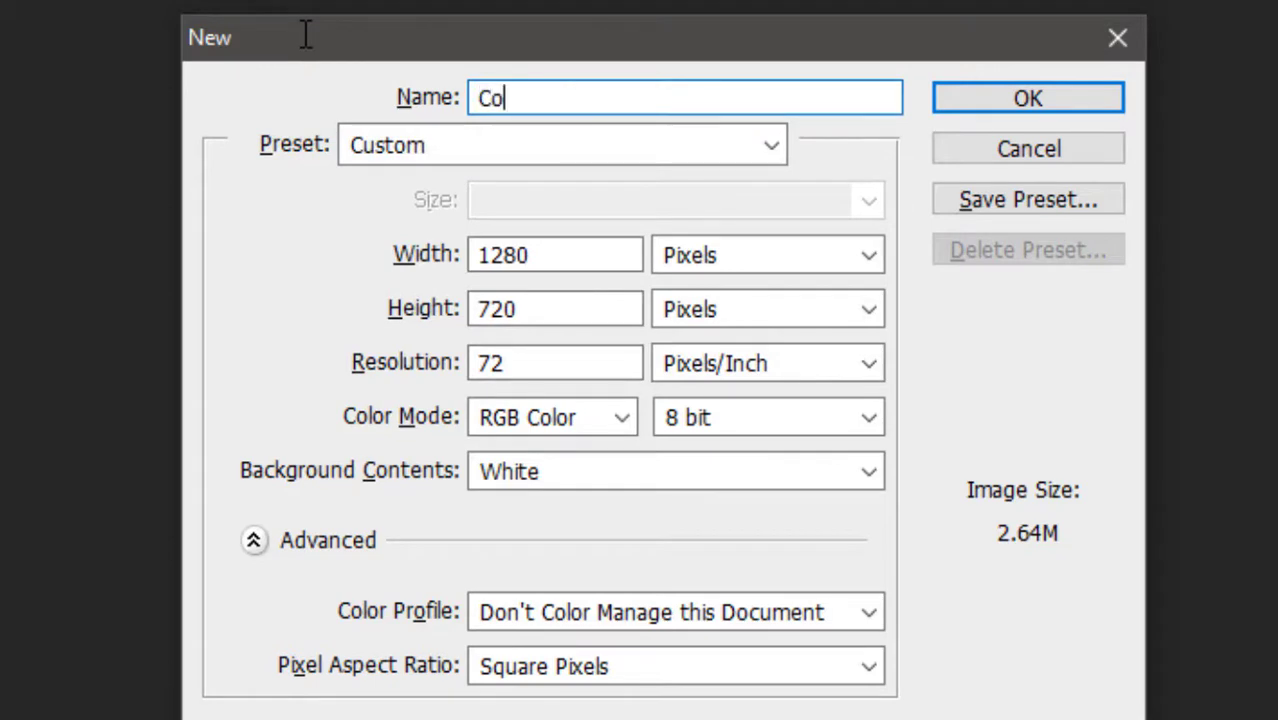
{"action": "type", "text": "mpa"}
{"action": "type", "text": "ny p"}
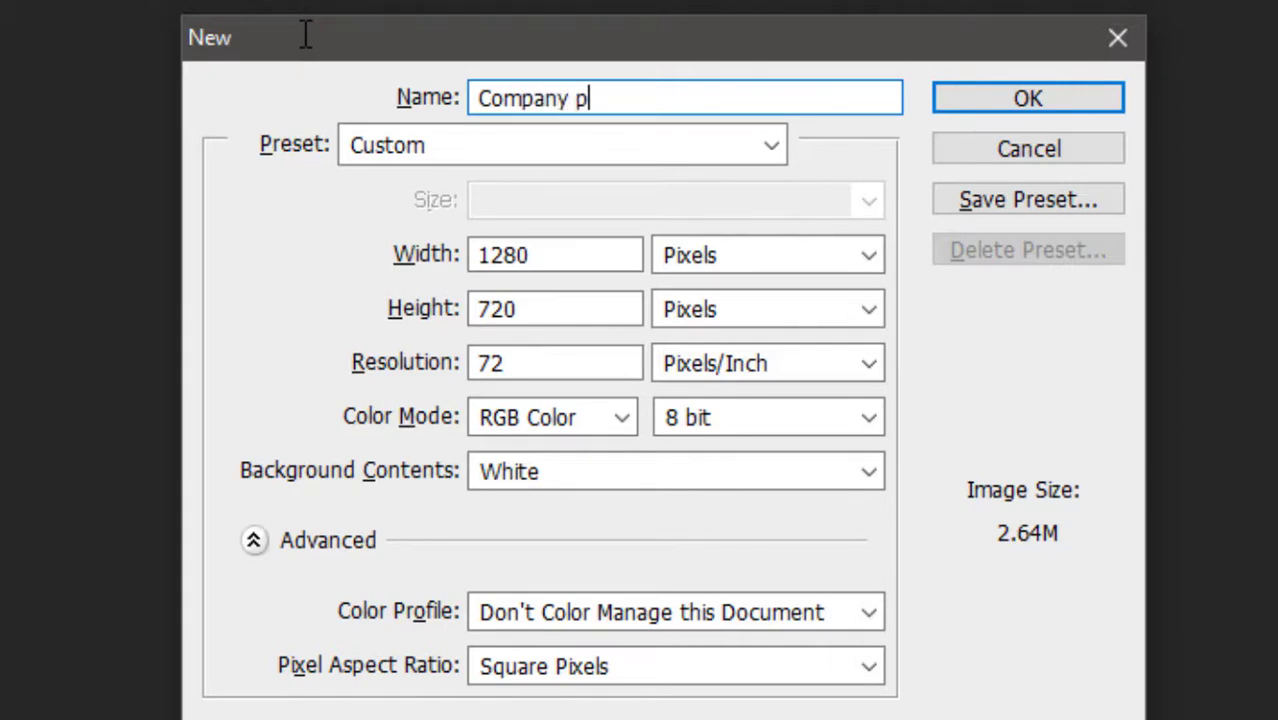
{"action": "type", "text": "rifile"}
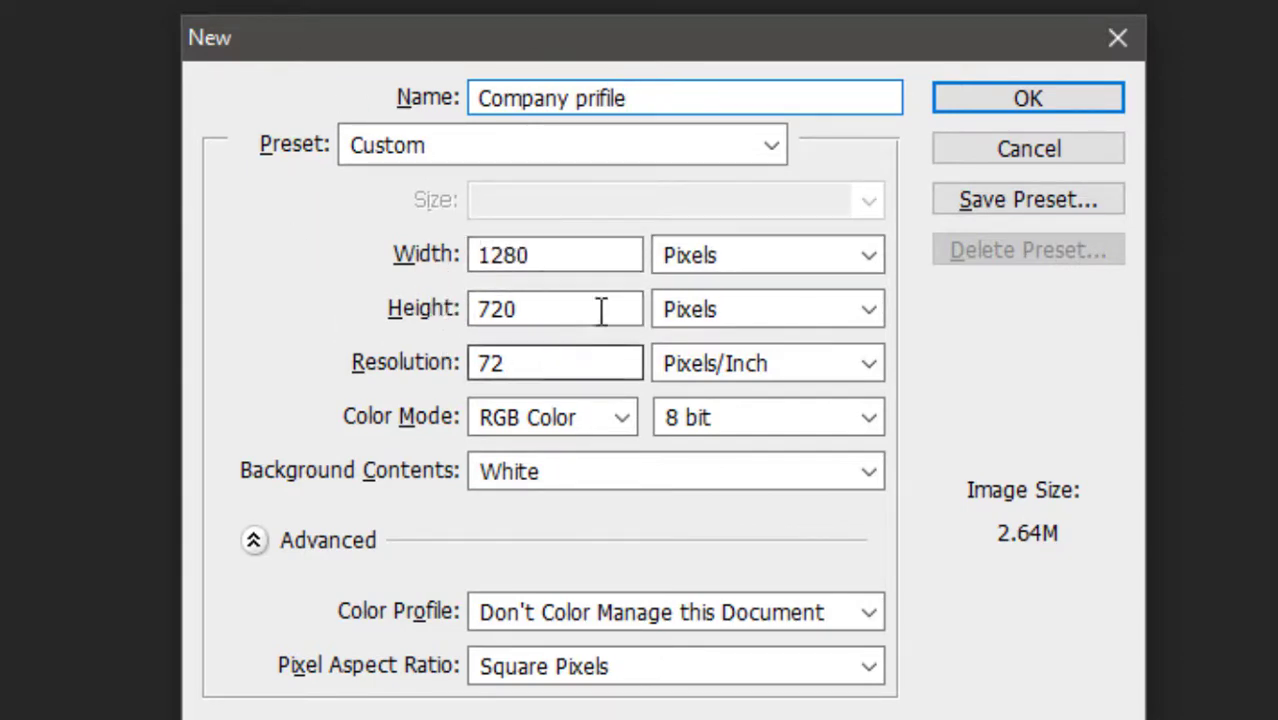
- Make the page 29.7 × 21 cm at 300 pixels/inch in CMYK Color, and create it
{"action": "left_click", "coordinate": [742, 256]}
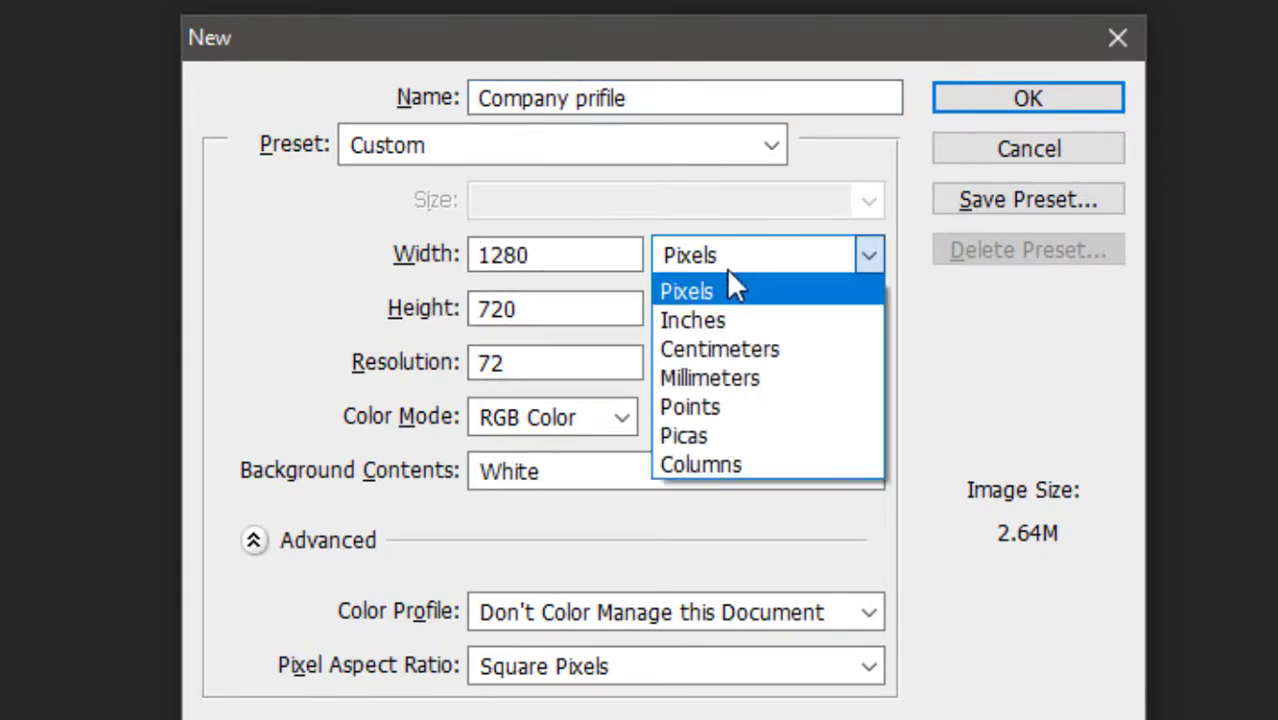
{"action": "left_click", "coordinate": [716, 356]}
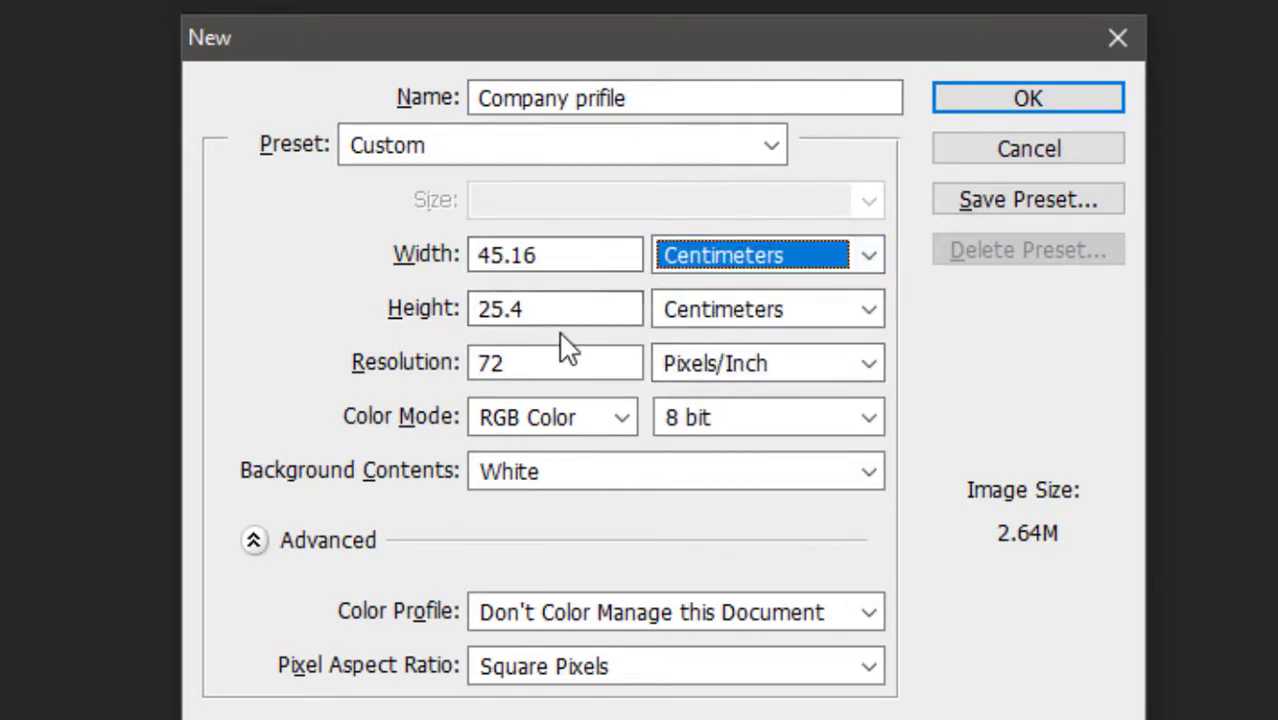
{"action": "double_click", "coordinate": [562, 264]}
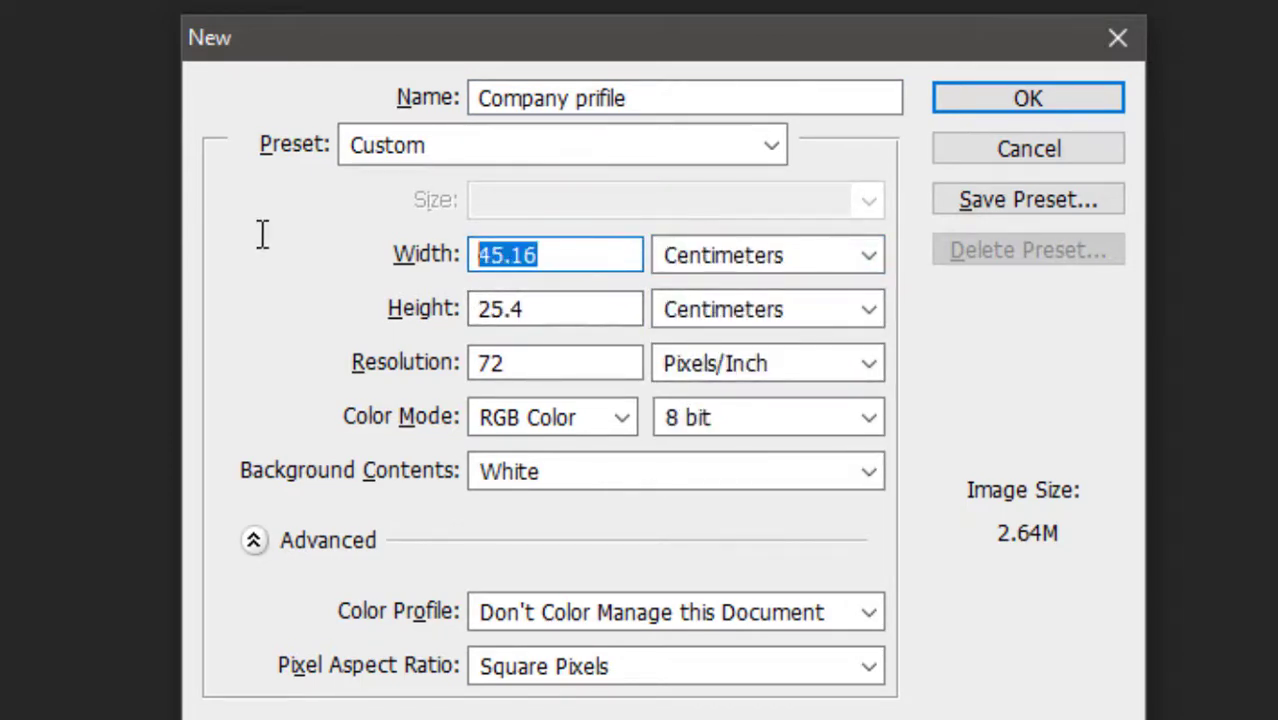
{"action": "type", "text": "29"}
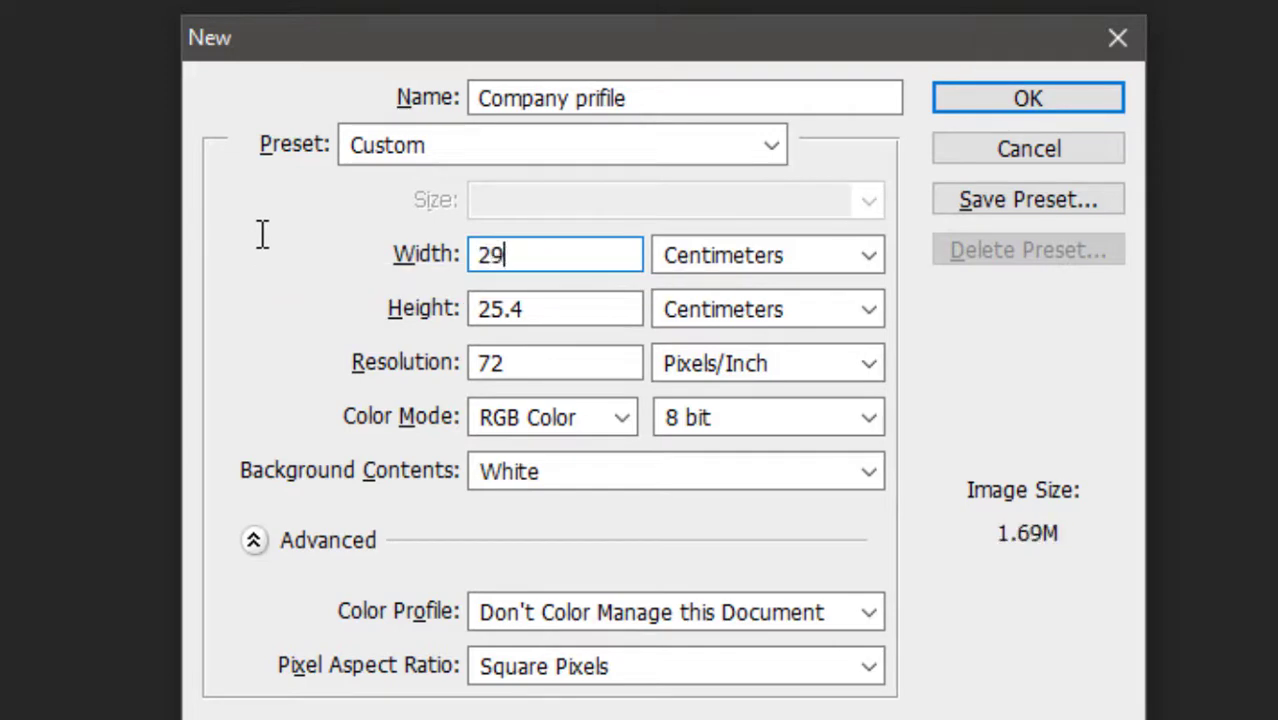
{"action": "type", "text": ".7"}
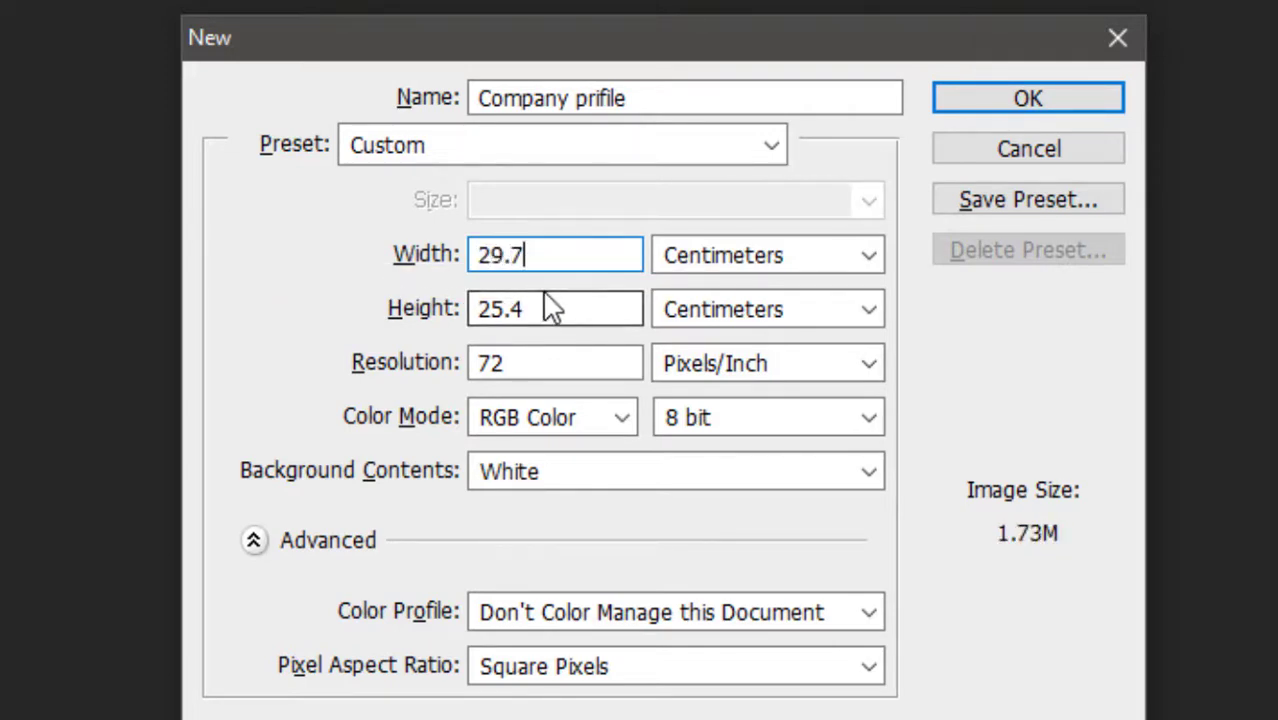
{"action": "left_click_drag", "start_coordinate": [522, 318], "coordinate": [342, 337]}
{"action": "type", "text": "21"}
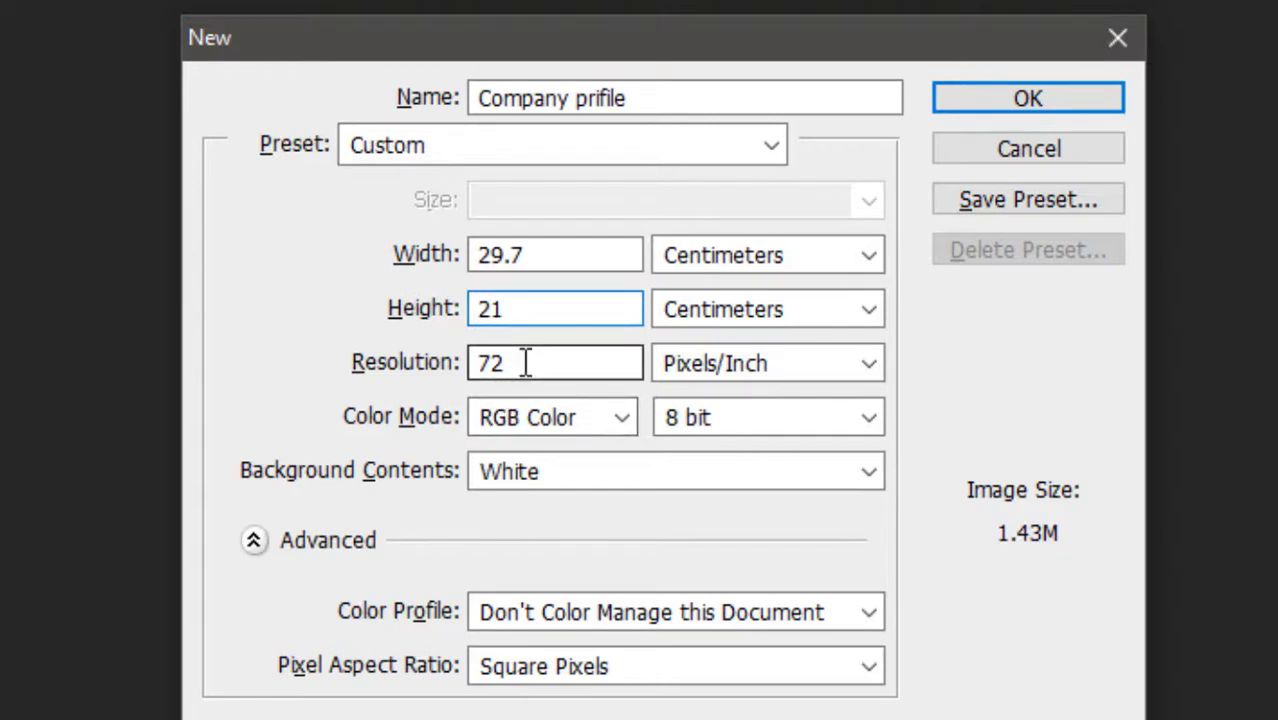
{"action": "left_click_drag", "start_coordinate": [526, 363], "coordinate": [360, 370]}
{"action": "type", "text": "300"}
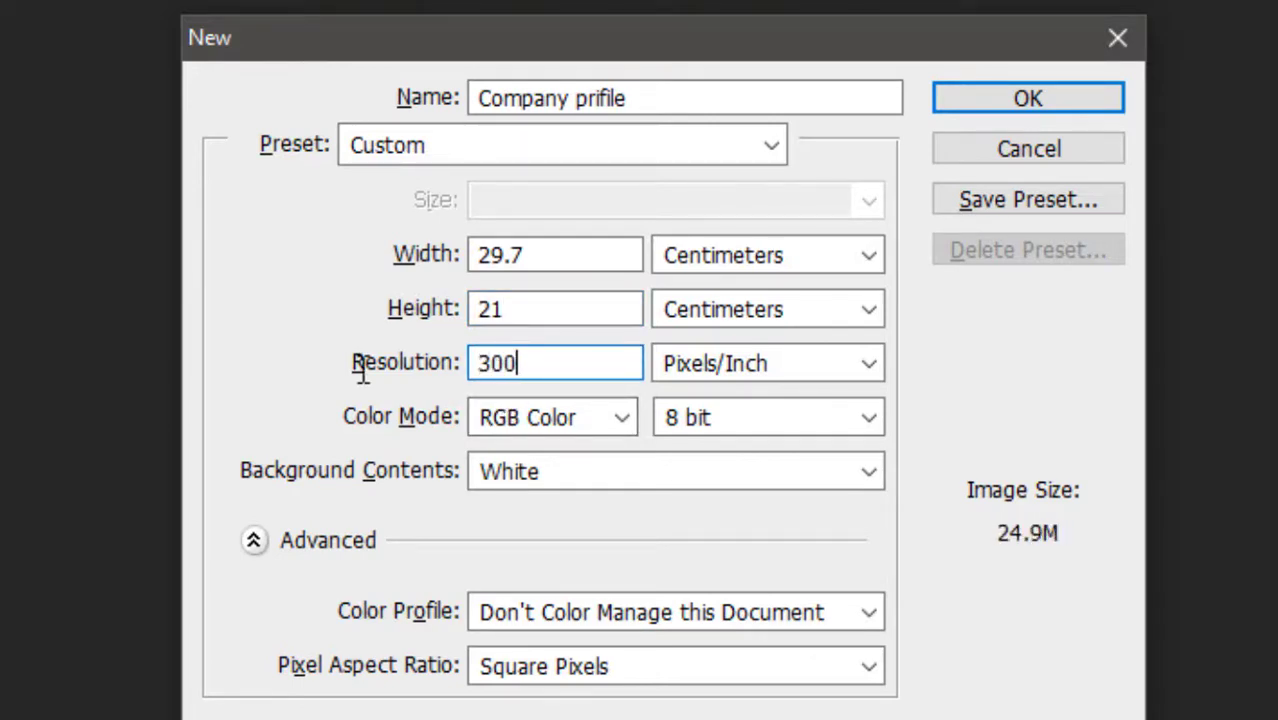
{"action": "left_click", "coordinate": [540, 418]}
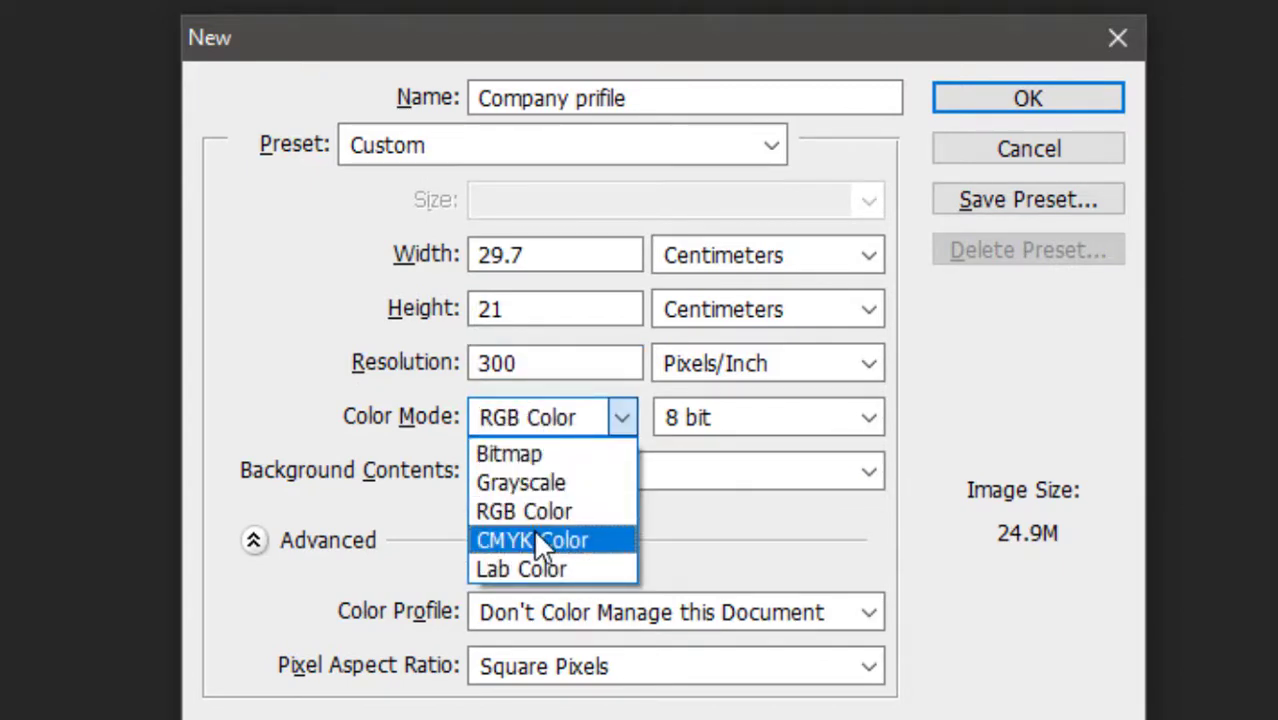
{"action": "left_click", "coordinate": [540, 540]}
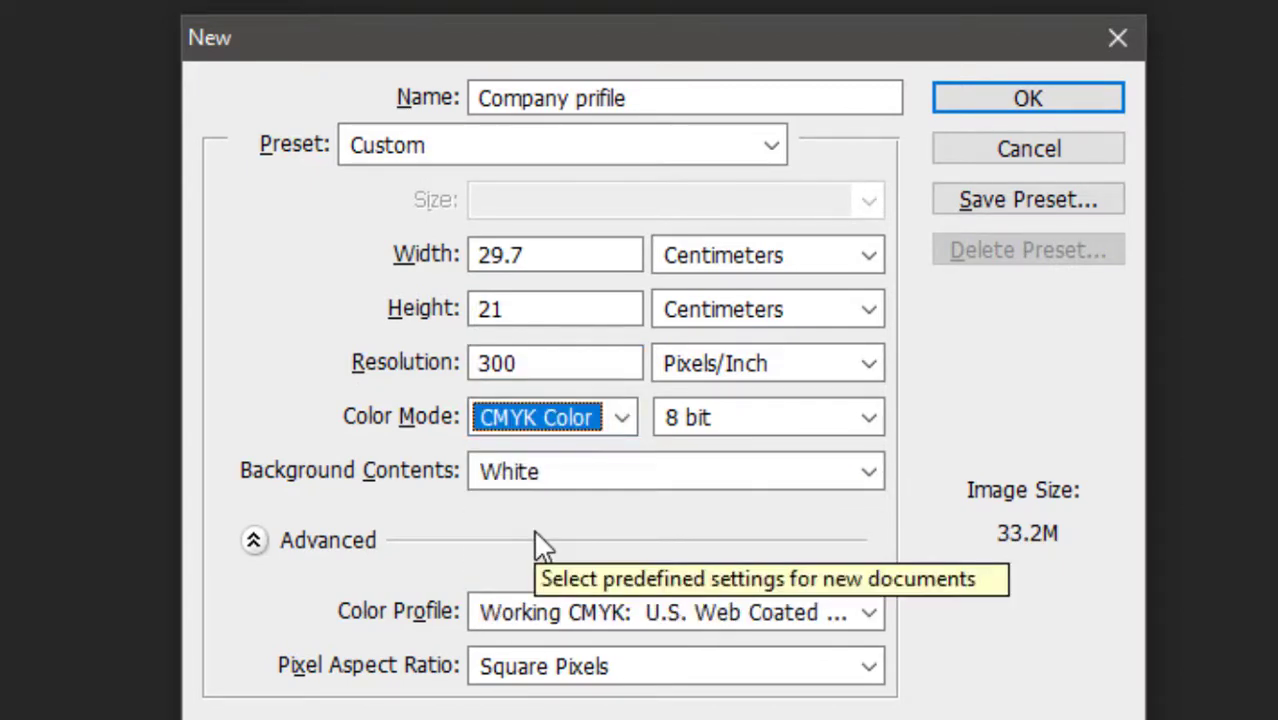
{"action": "left_click", "coordinate": [943, 110]}
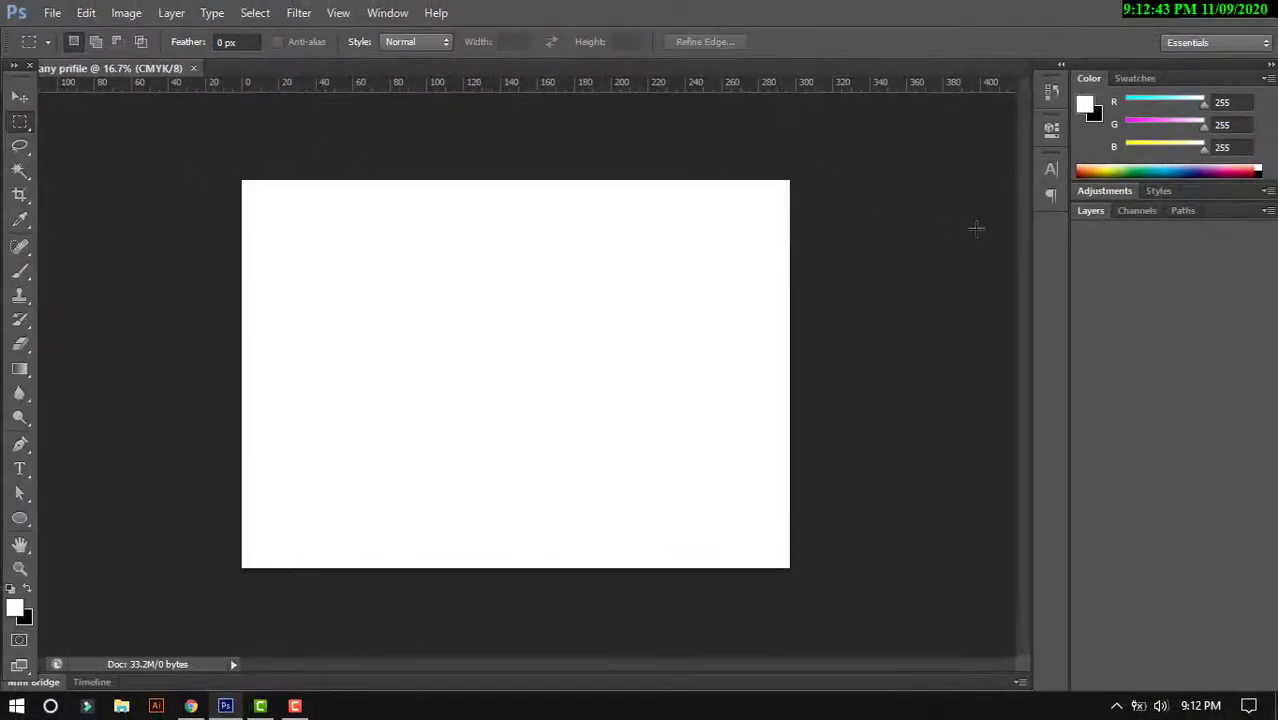
- Unlock the Background as an editable Layer 0 and zoom in on the blank page
{"action": "left_click", "coordinate": [1077, 212]}
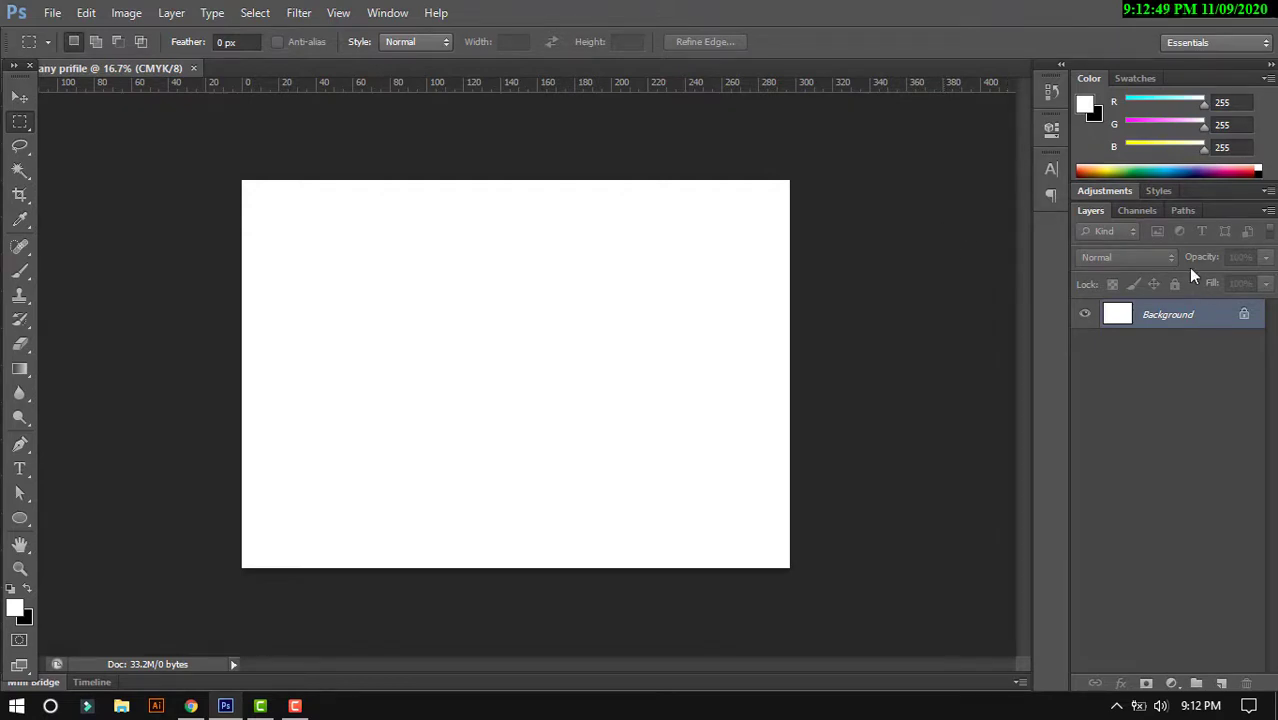
{"action": "double_click", "coordinate": [1228, 317]}
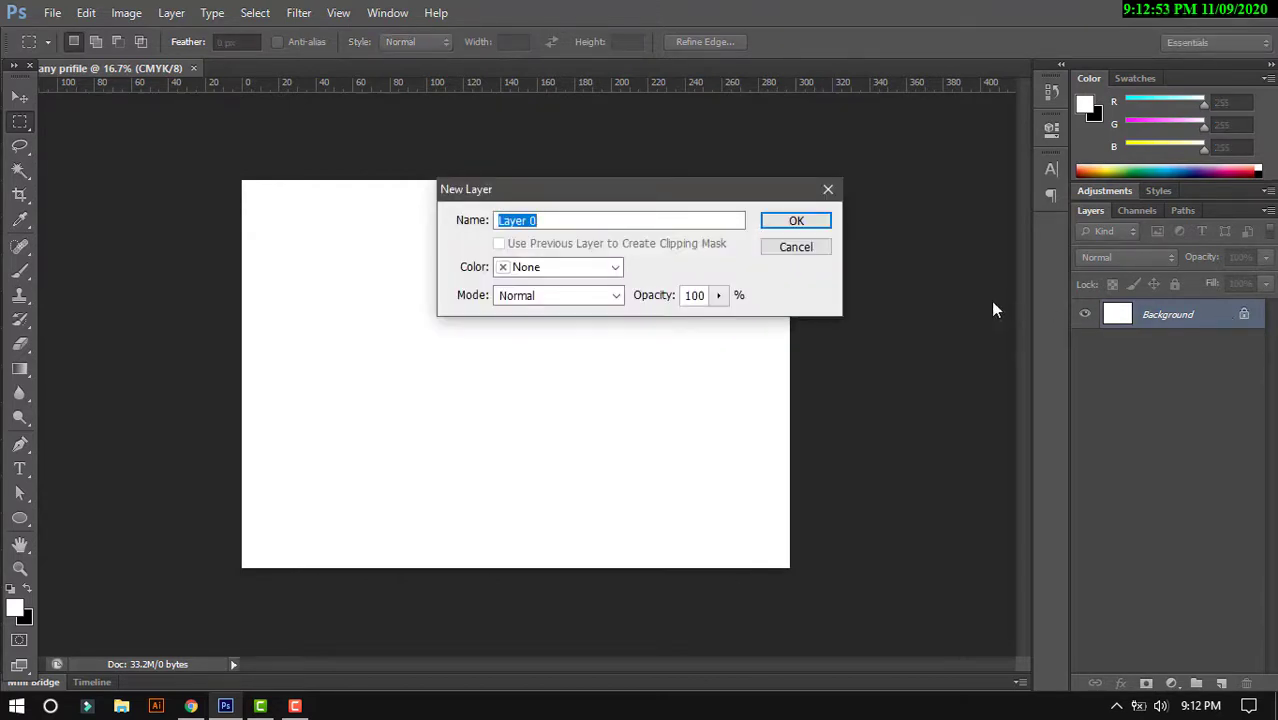
{"action": "left_click", "coordinate": [810, 222]}
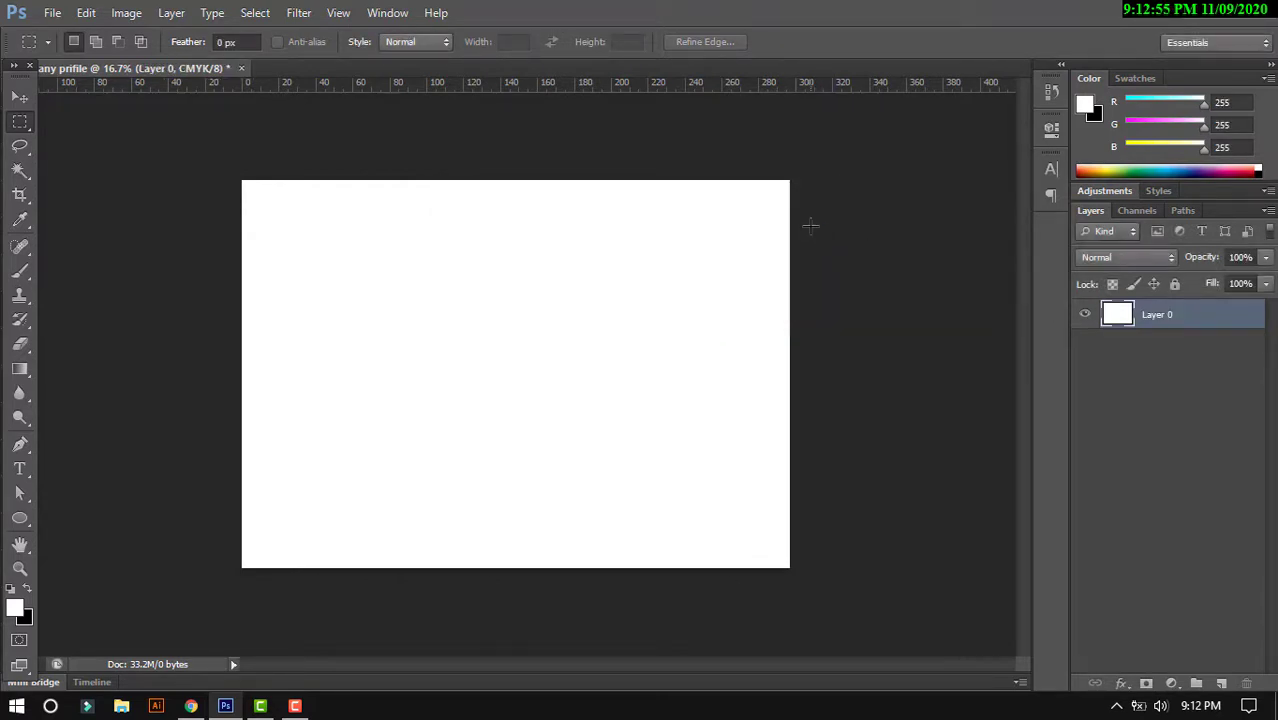
{"action": "key", "text": "z"}
{"action": "left_click_drag", "start_coordinate": [359, 211], "coordinate": [385, 243]}
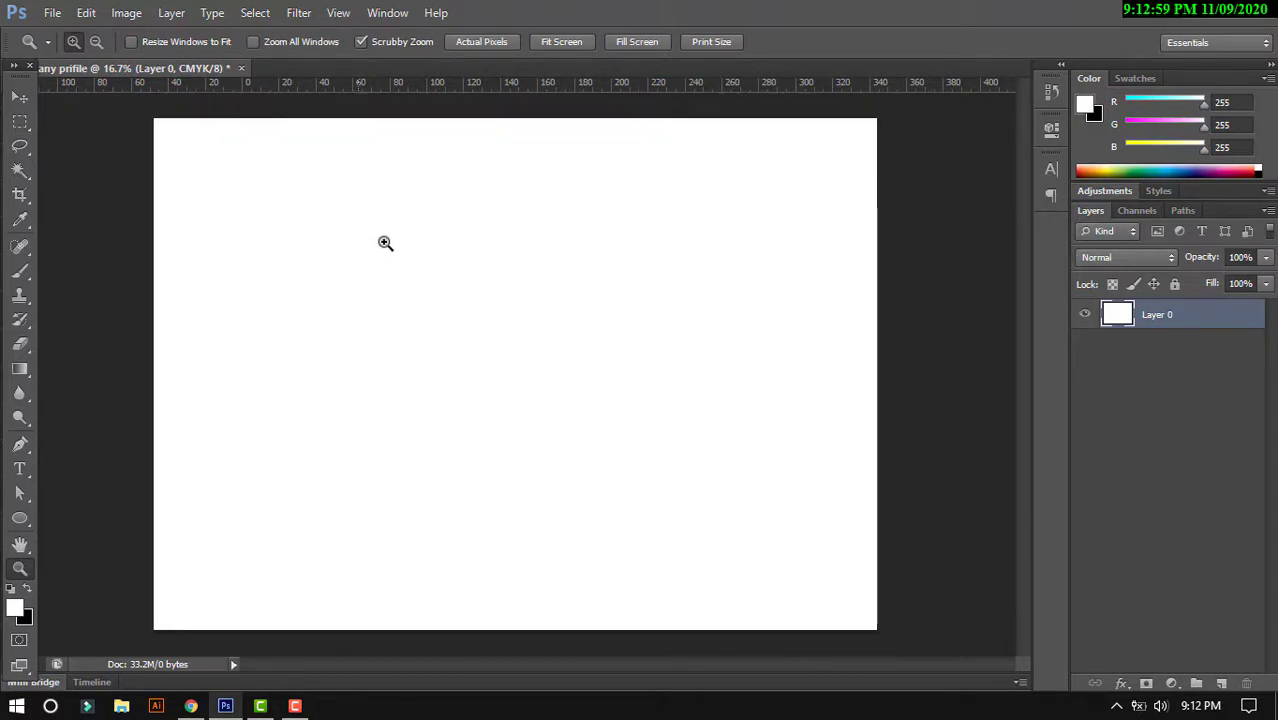
{"action": "key", "text": "v"}
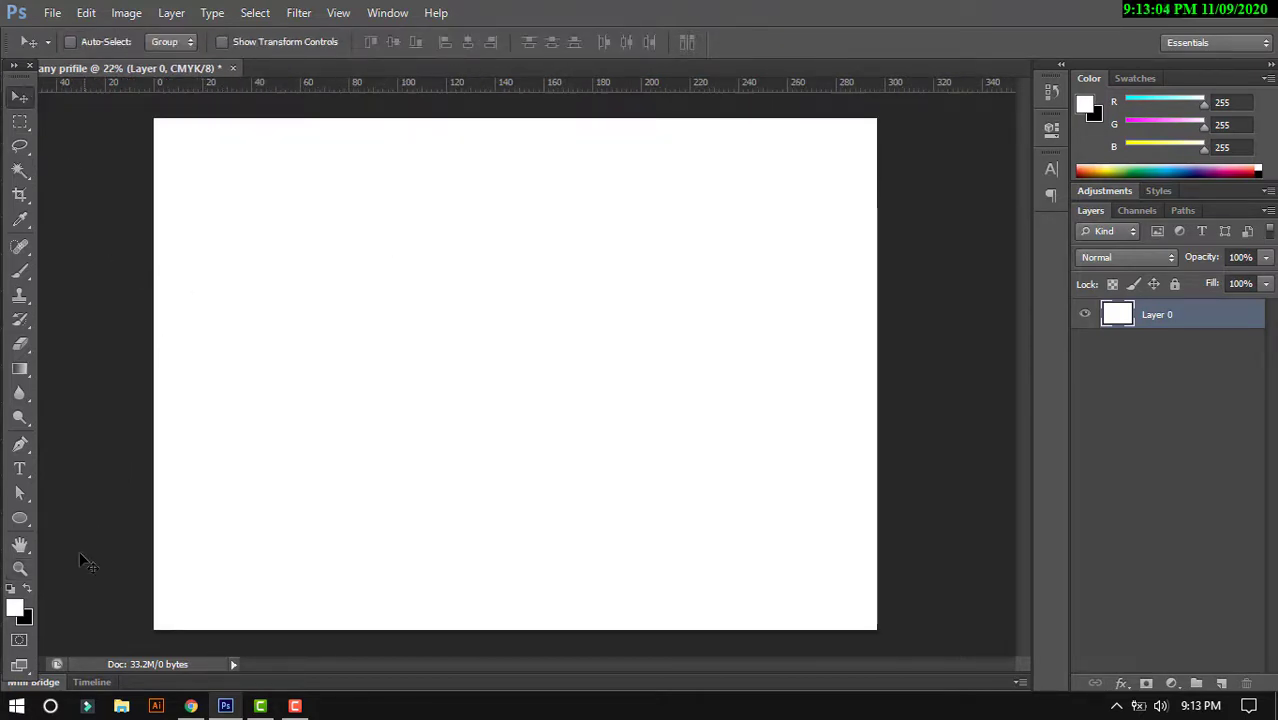
{"action": "right_click", "coordinate": [19, 518]}
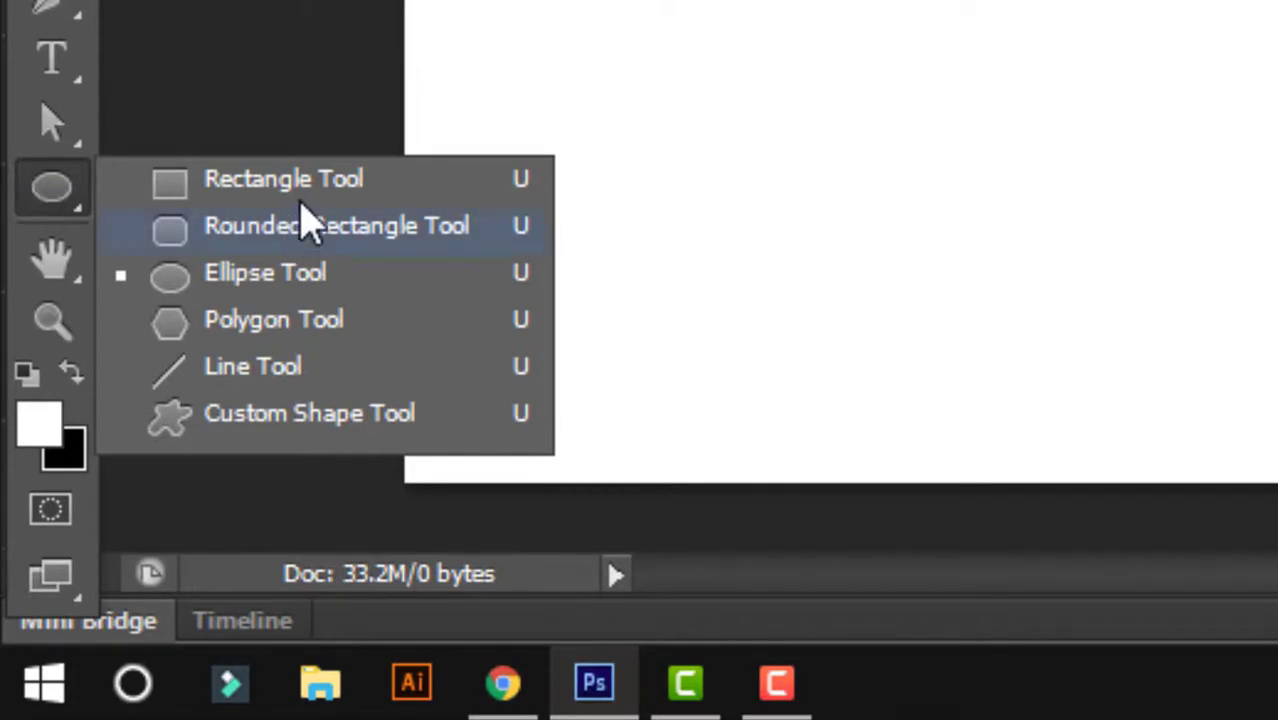
- Draw a wide banner rectangle across the page top and fill it pale pink
{"action": "left_click", "coordinate": [300, 190]}
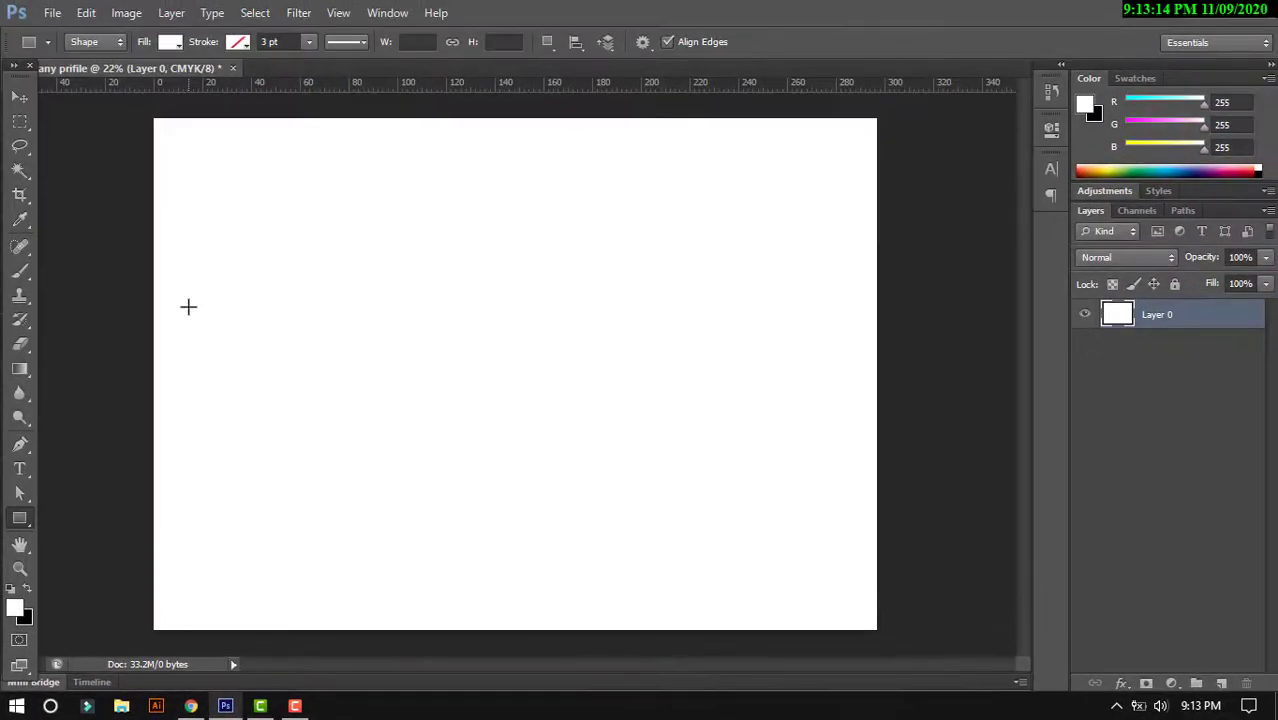
{"action": "left_click_drag", "start_coordinate": [141, 160], "coordinate": [915, 331]}
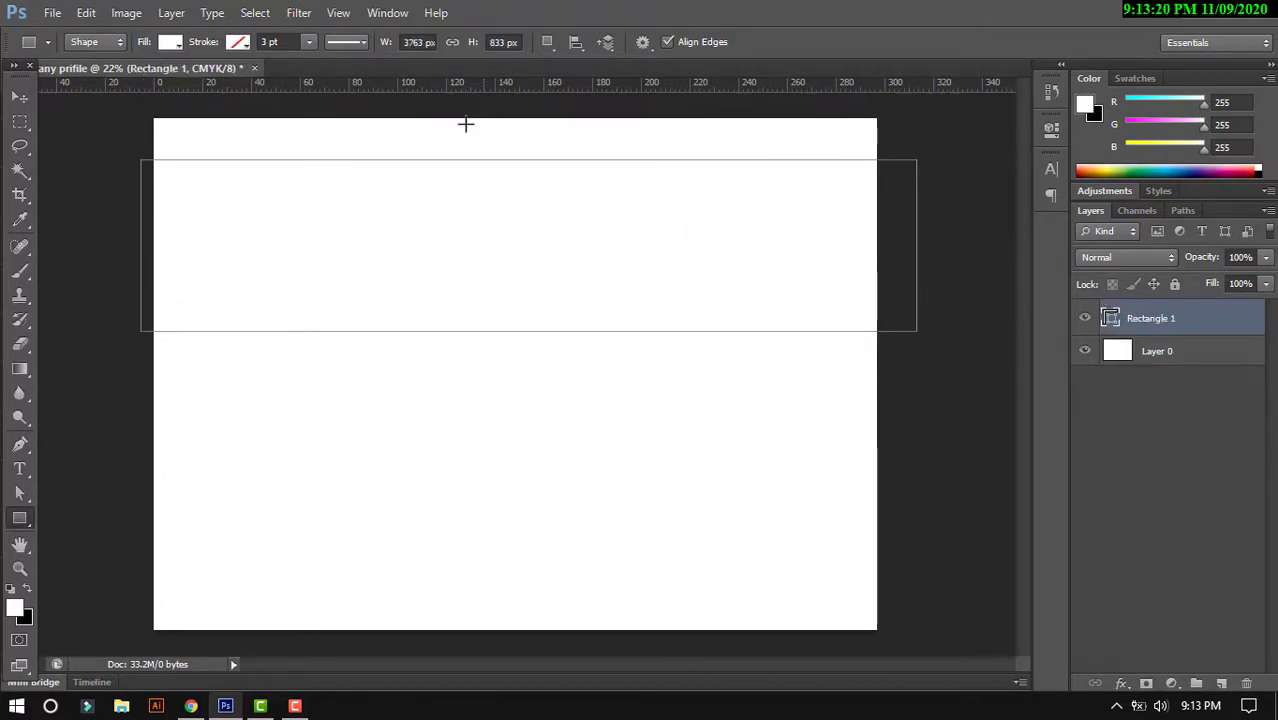
{"action": "double_click", "coordinate": [1110, 318]}
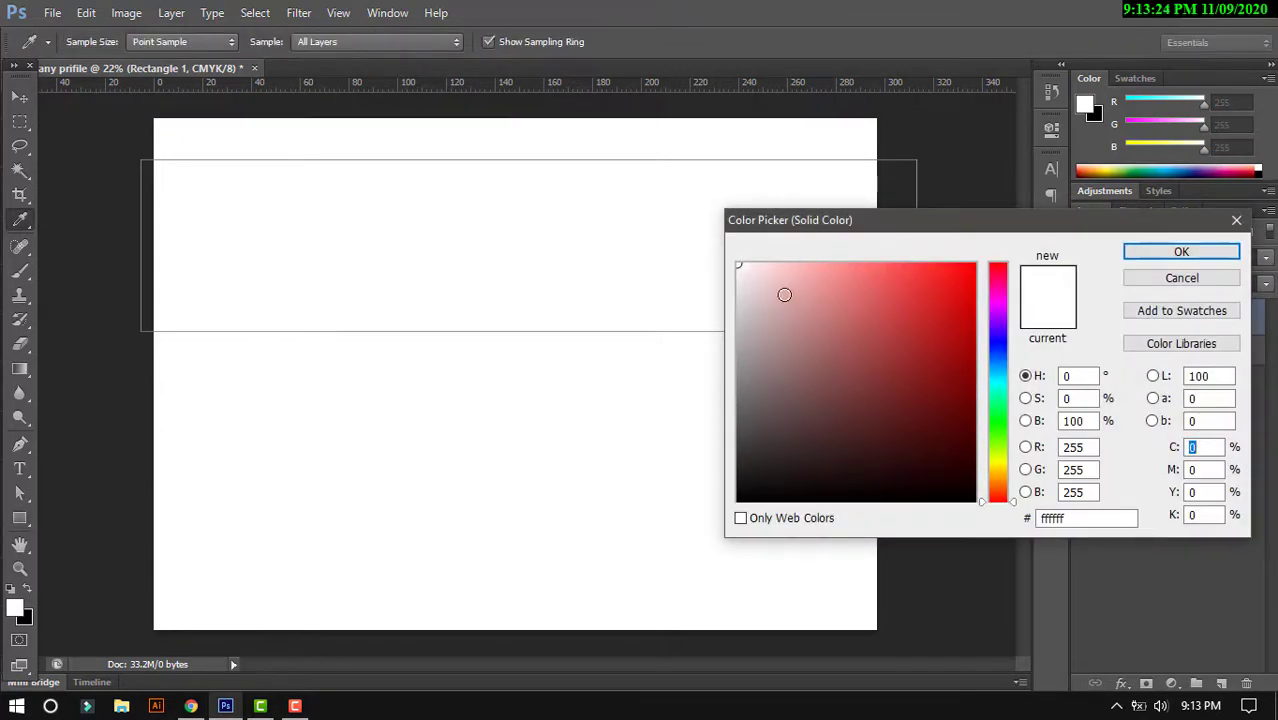
{"action": "left_click", "coordinate": [774, 311]}
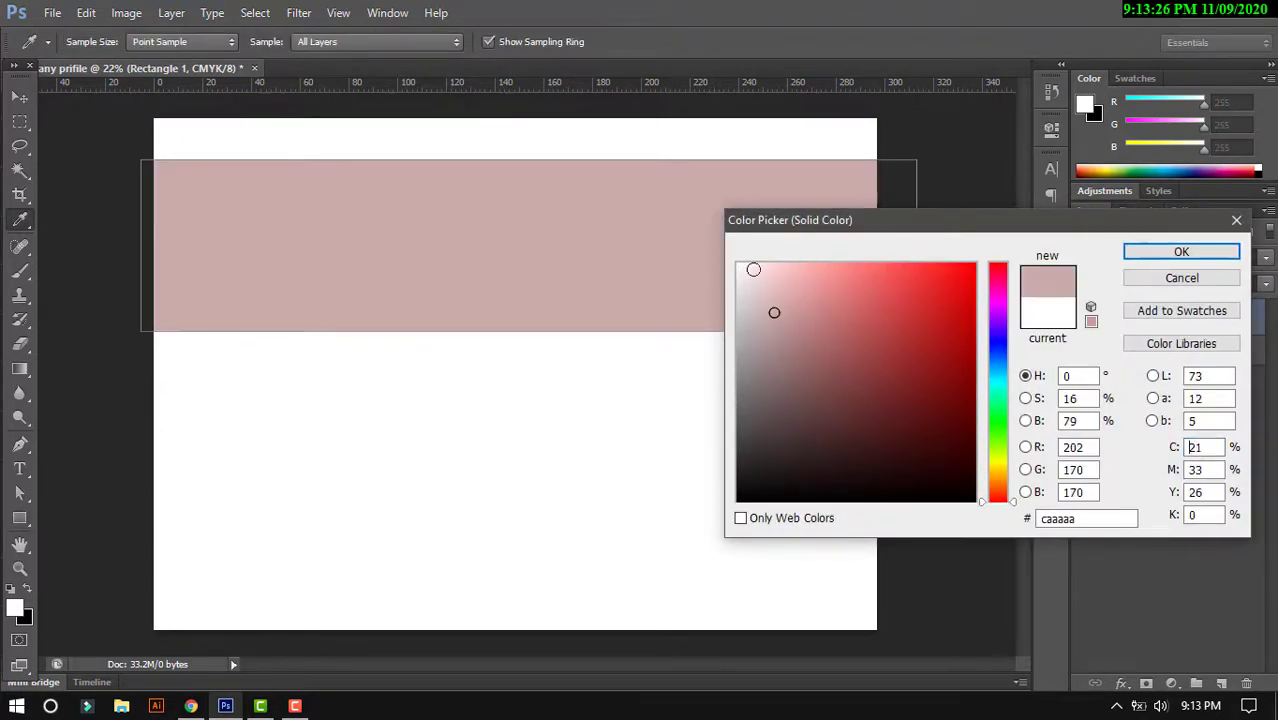
{"action": "left_click", "coordinate": [1140, 254]}
- Move the pink band slightly lower so white space shows above it
{"action": "left_click", "coordinate": [19, 97]}
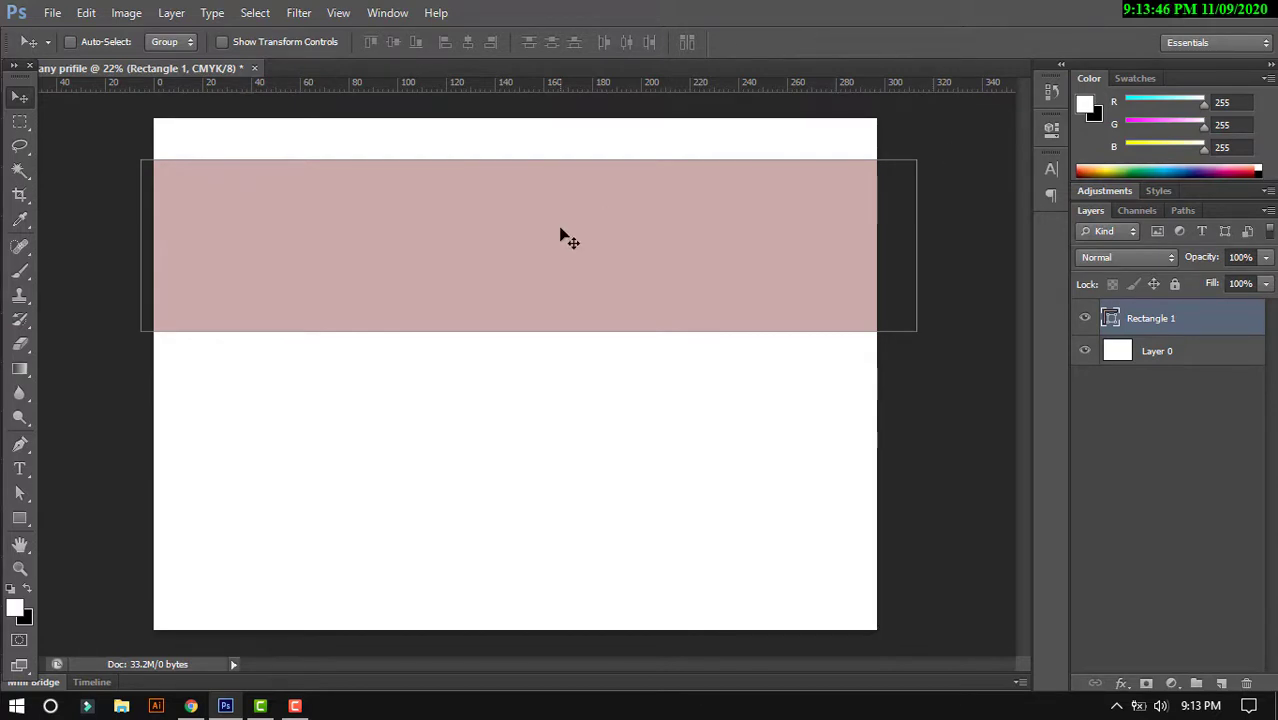
{"action": "left_click_drag", "start_coordinate": [698, 224], "coordinate": [680, 235]}
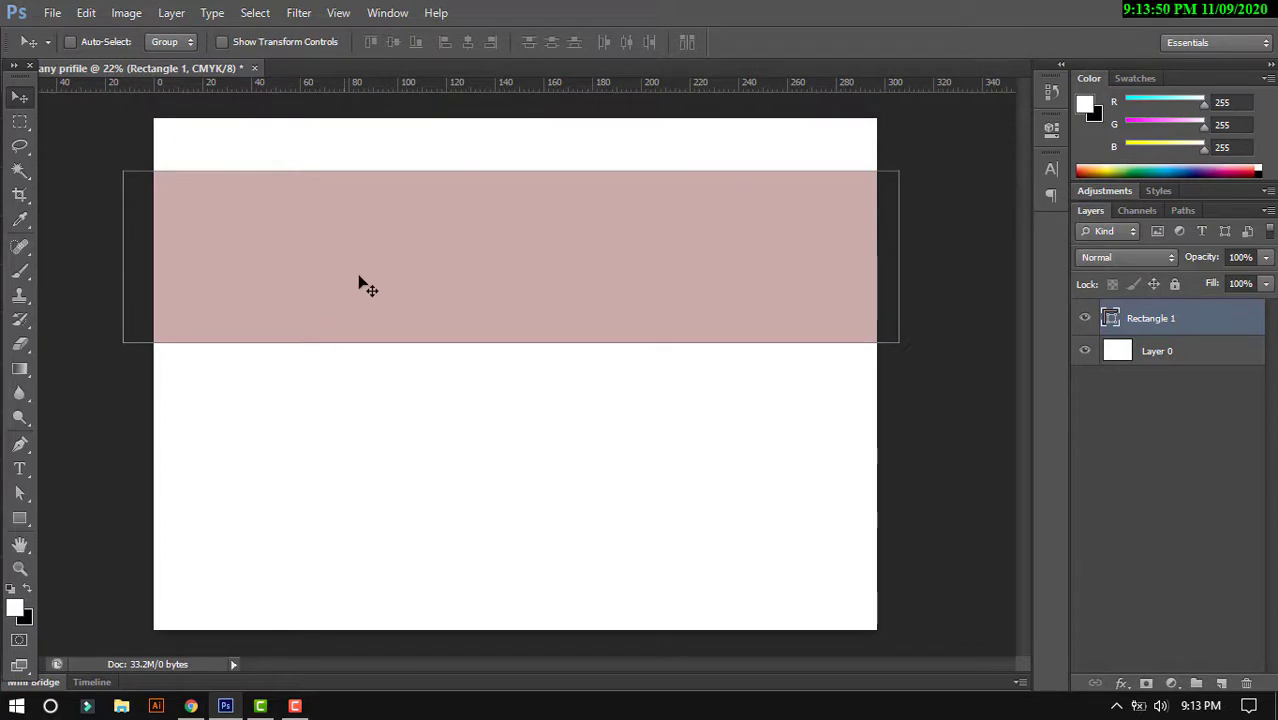
{"action": "left_click_drag", "start_coordinate": [465, 277], "coordinate": [464, 302]}
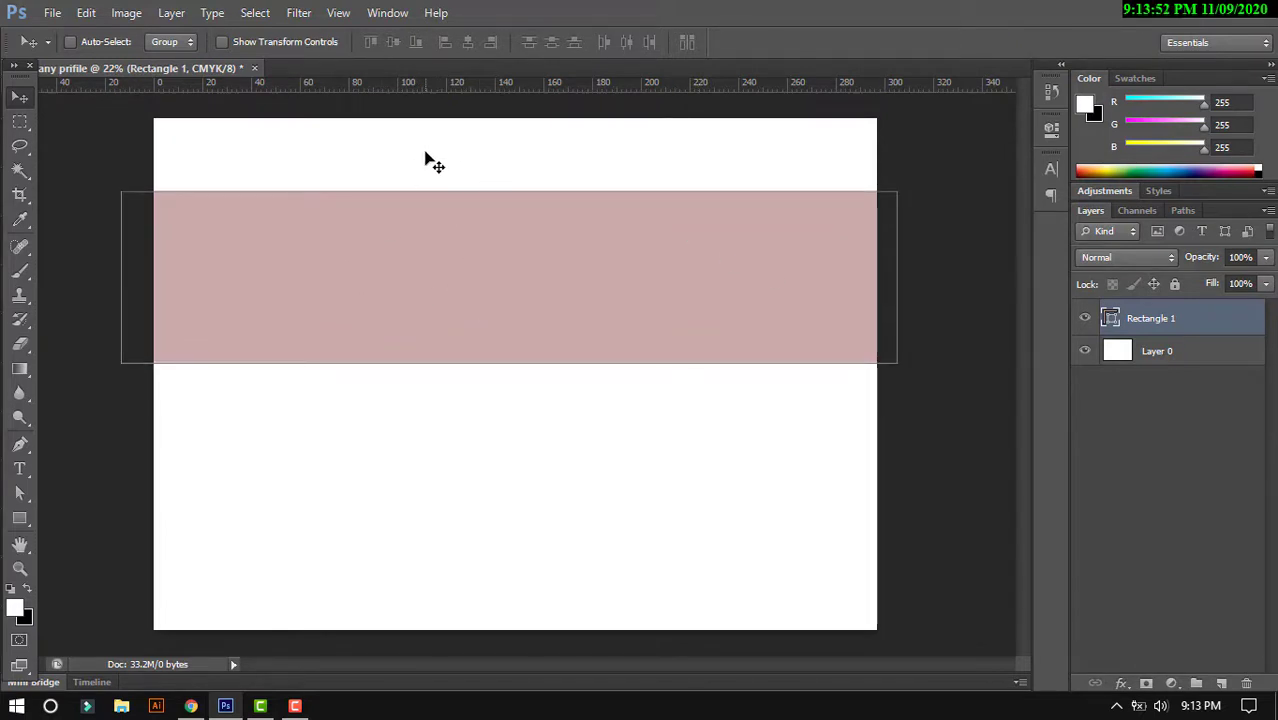
{"action": "left_click", "coordinate": [24, 521]}
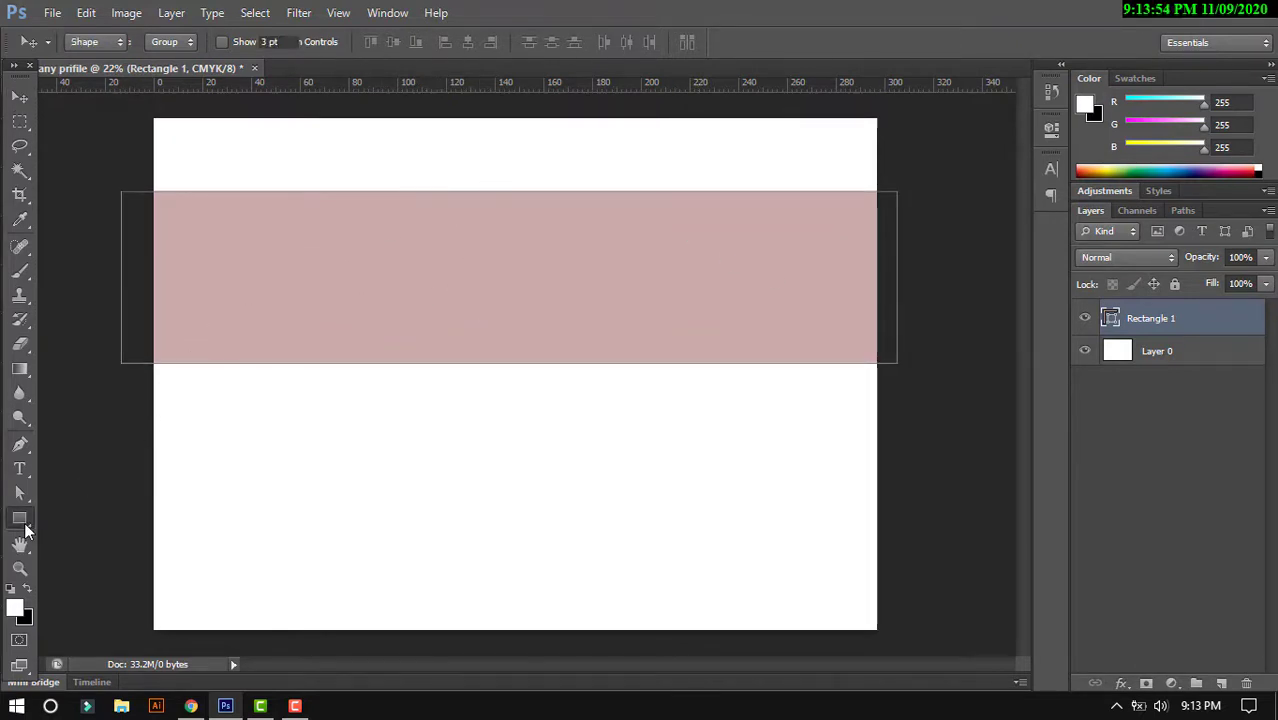
- Draw a thin pink strip above the band and nudge it down with Shift+Down
{"action": "left_click", "coordinate": [147, 521]}
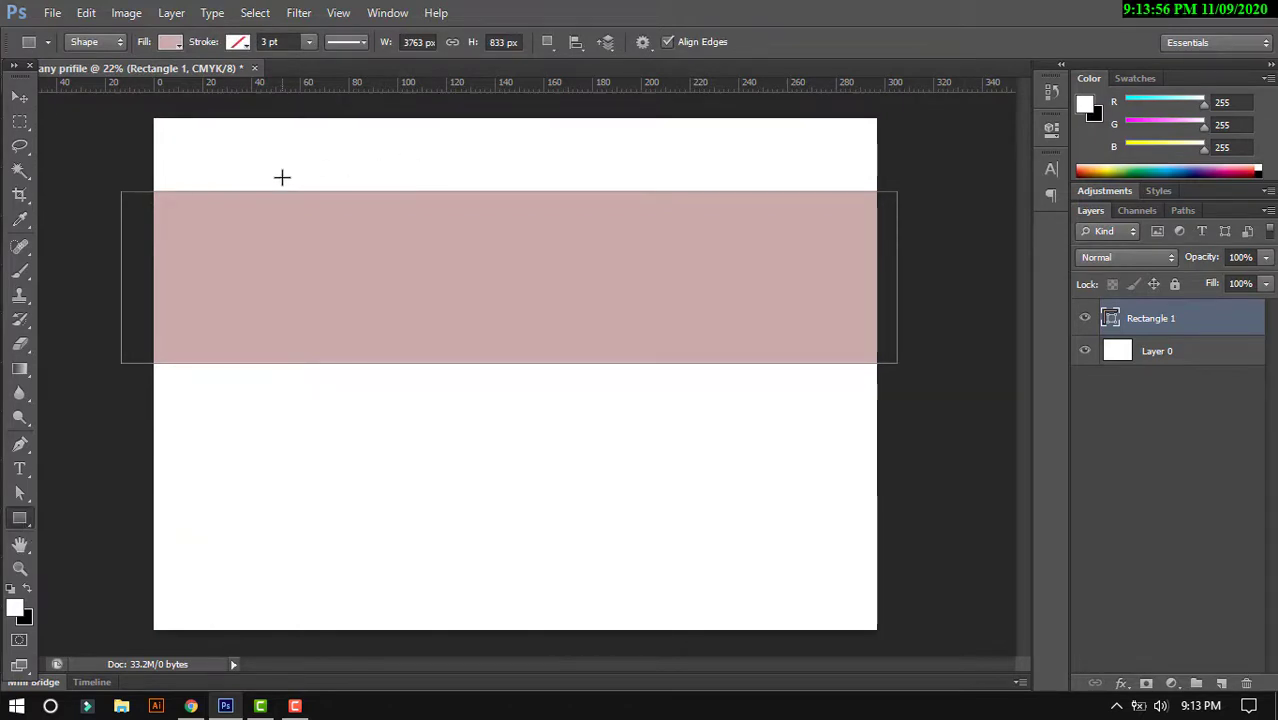
{"action": "left_click_drag", "start_coordinate": [281, 177], "coordinate": [879, 180]}
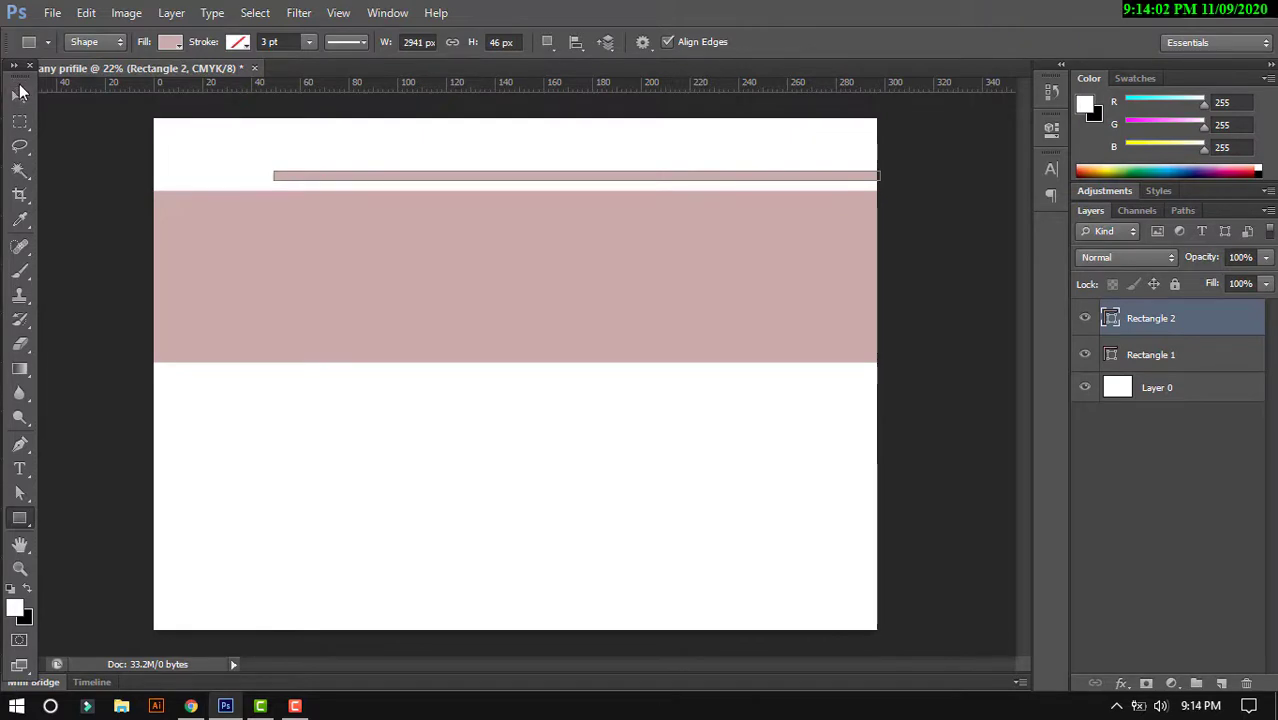
{"action": "left_click", "coordinate": [20, 92]}
{"action": "key", "text": "shift+Down"}
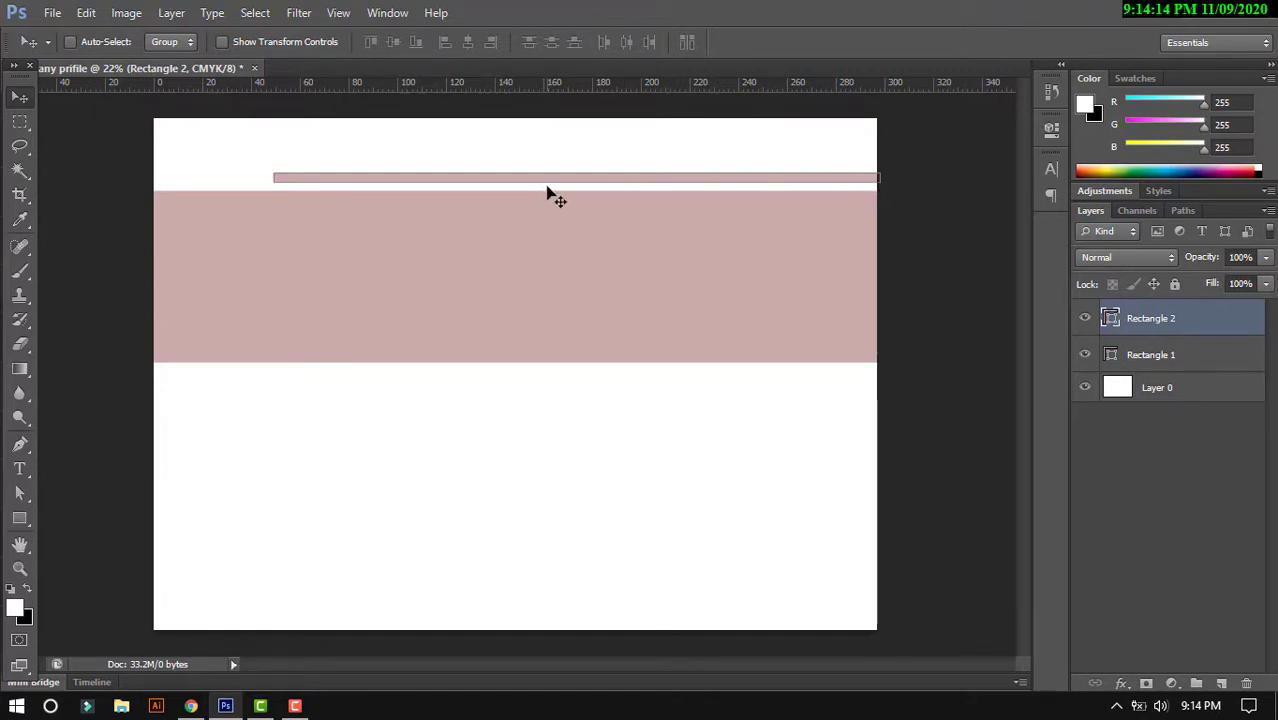
- Copy Rectangle 2 and transform the copy into a short left-edge piece with a gap
{"action": "key", "text": "ctrl+j"}
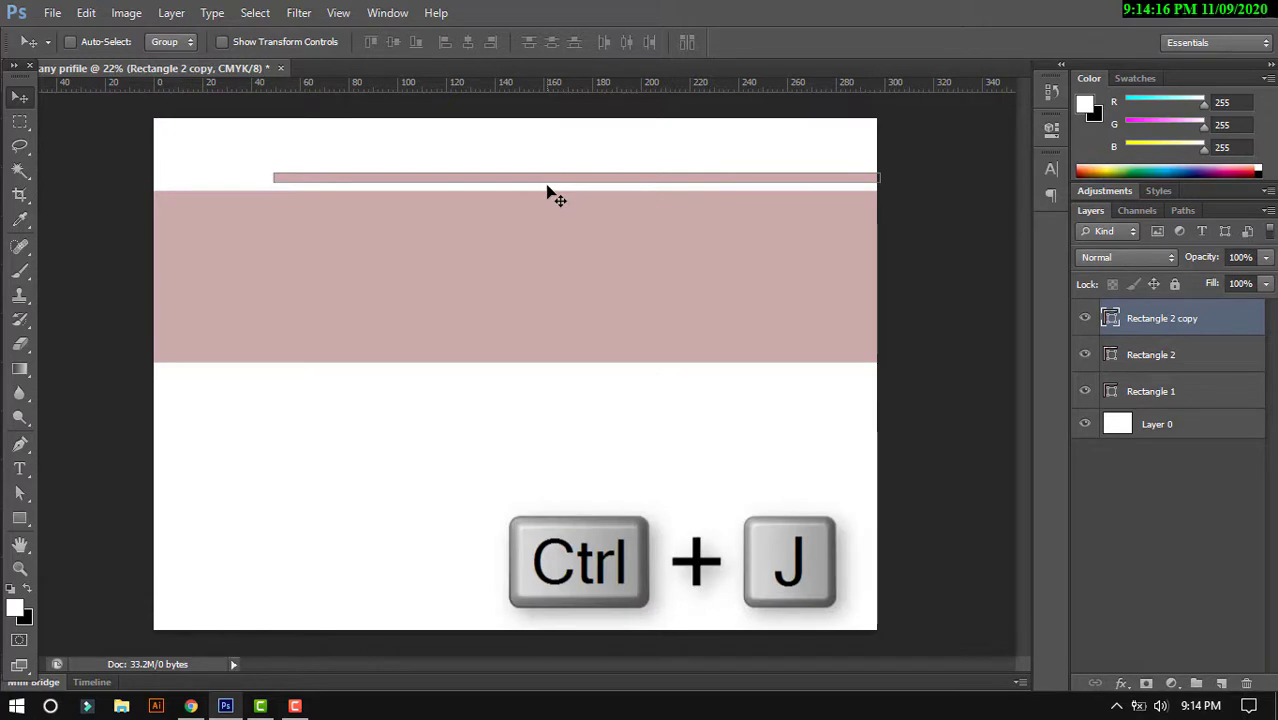
{"action": "key", "text": "ctrl+t"}
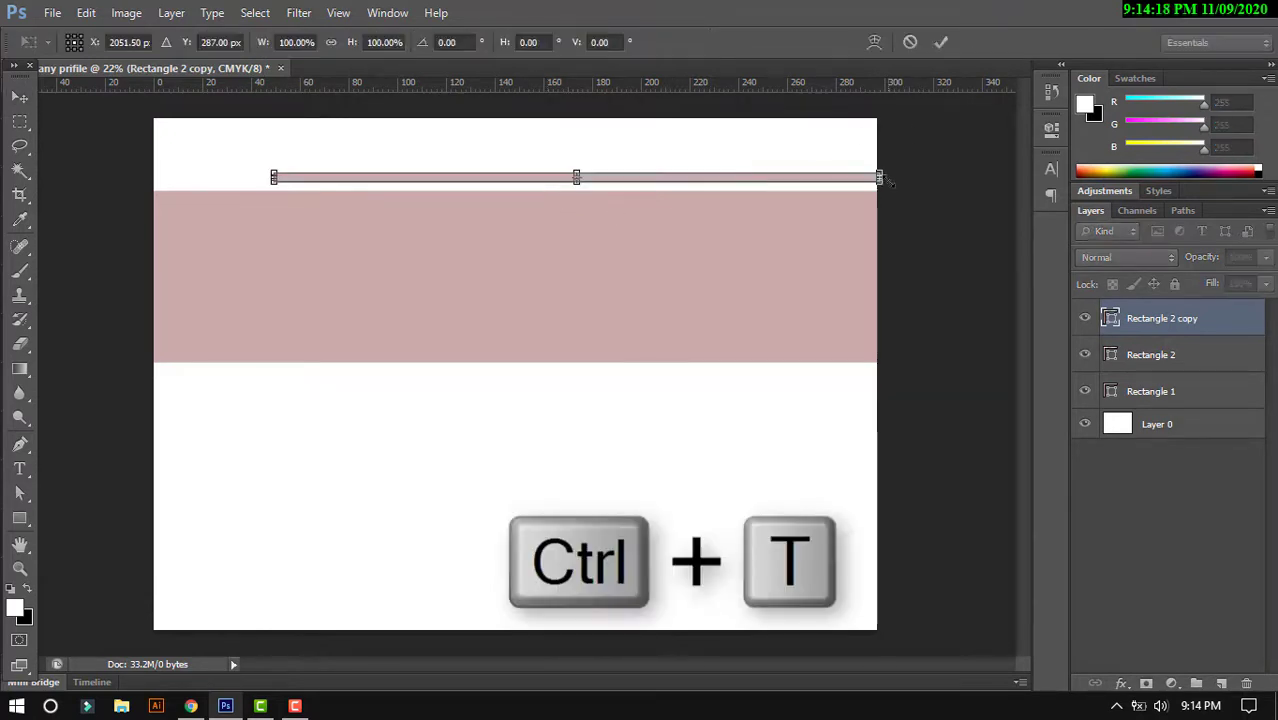
{"action": "left_click_drag", "start_coordinate": [878, 177], "coordinate": [153, 177]}
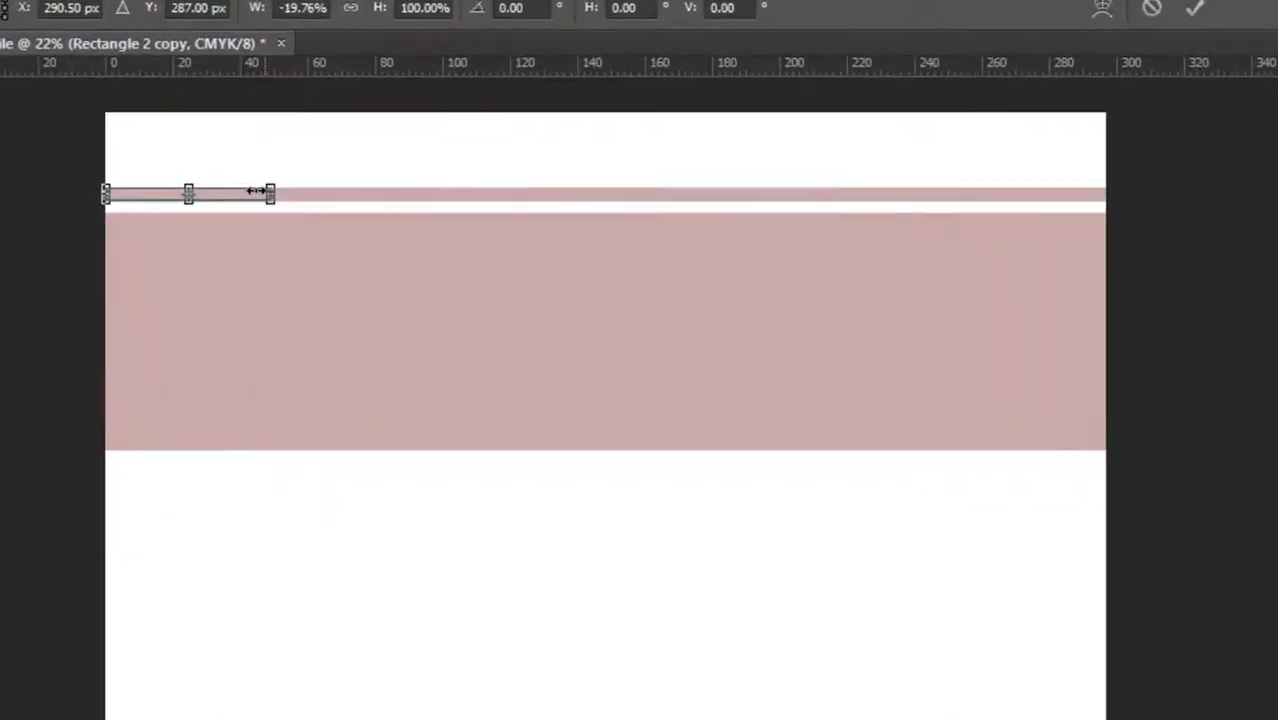
{"action": "mouse_move", "coordinate": [273, 177]}
{"action": "left_mouse_down"}
{"action": "mouse_move", "coordinate": [199, 207]}
{"action": "mouse_move", "coordinate": [247, 208]}
{"action": "left_mouse_up"}
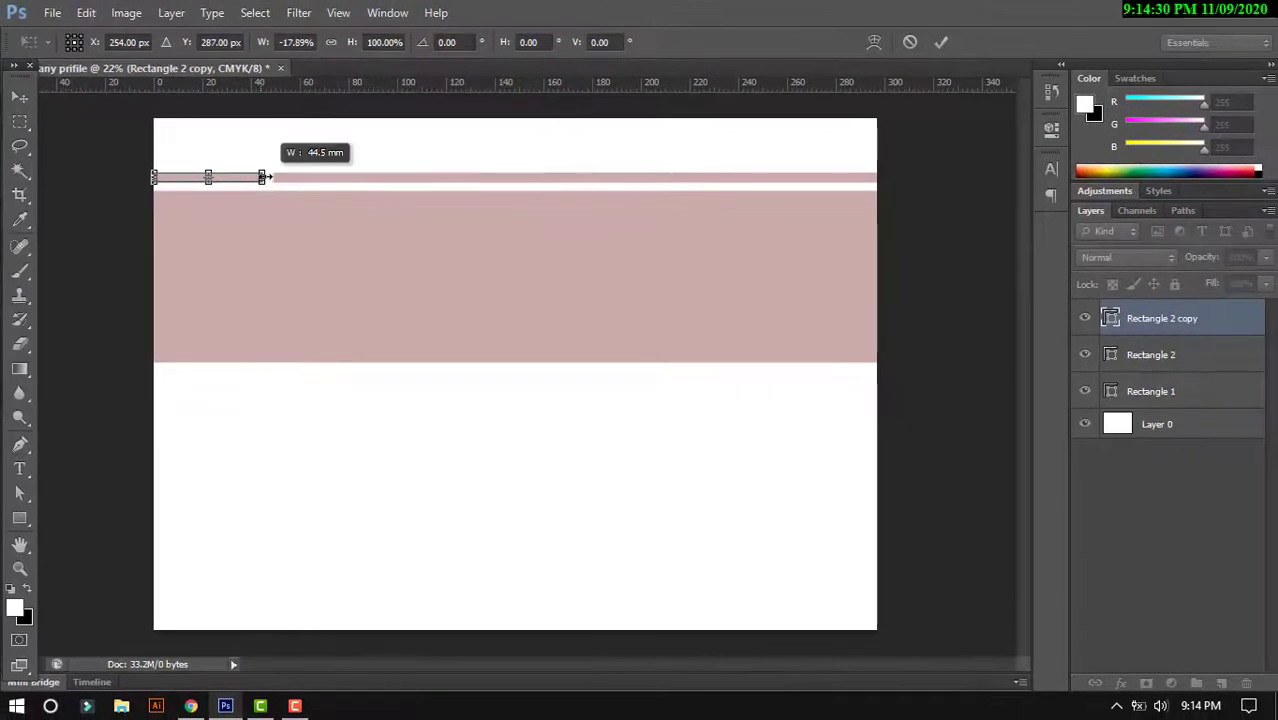
{"action": "left_click_drag", "start_coordinate": [258, 177], "coordinate": [265, 177]}
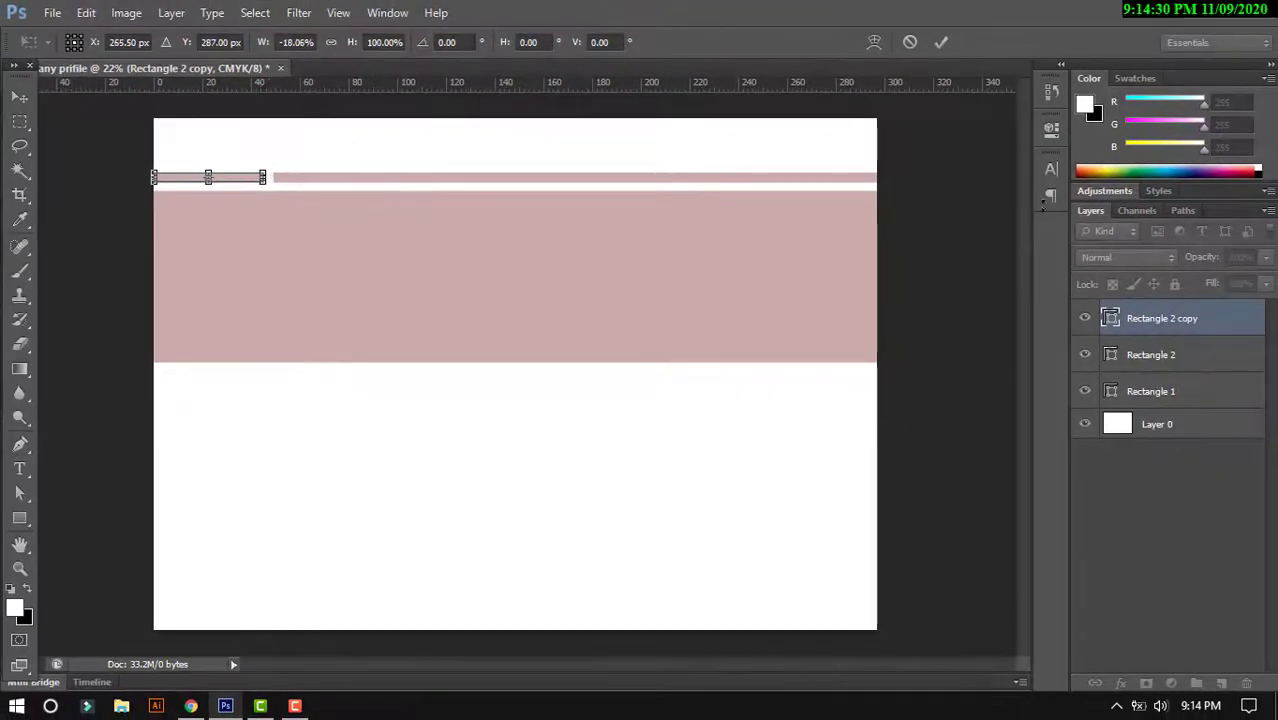
{"action": "left_click", "coordinate": [942, 42]}
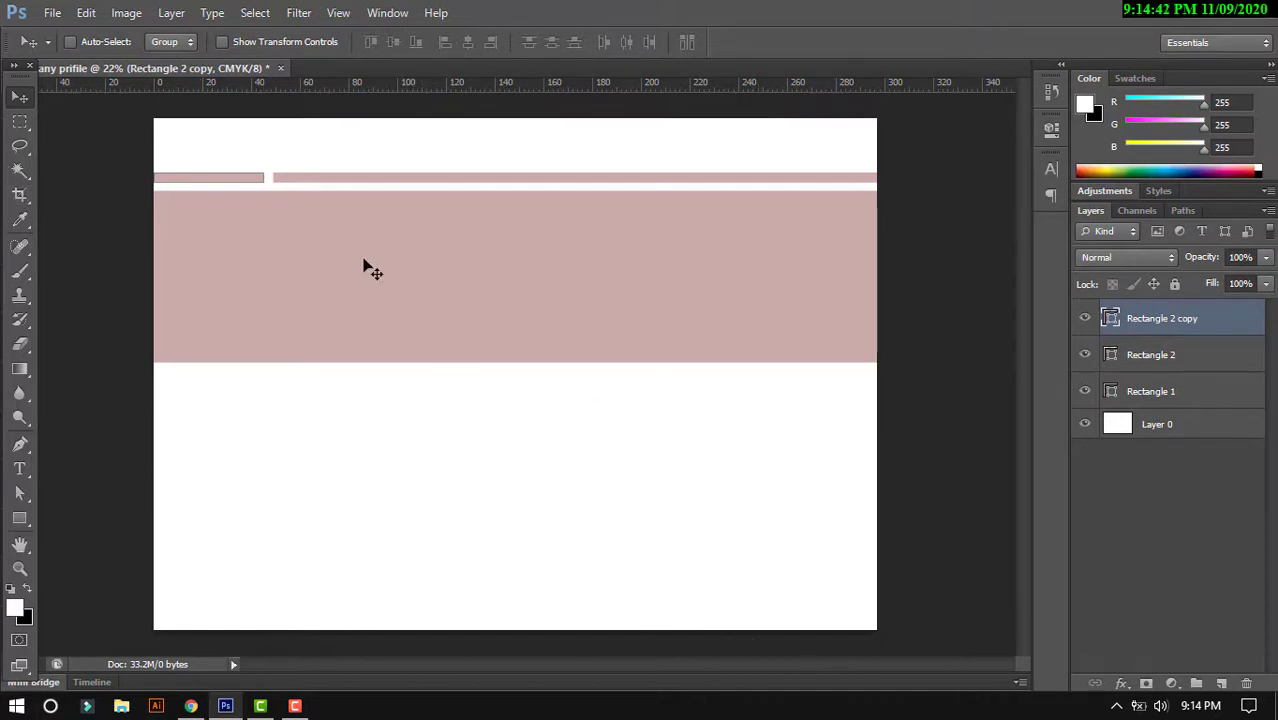
- Draw a small pink square below the band, removing the extra test rectangles
{"action": "left_click", "coordinate": [19, 513]}
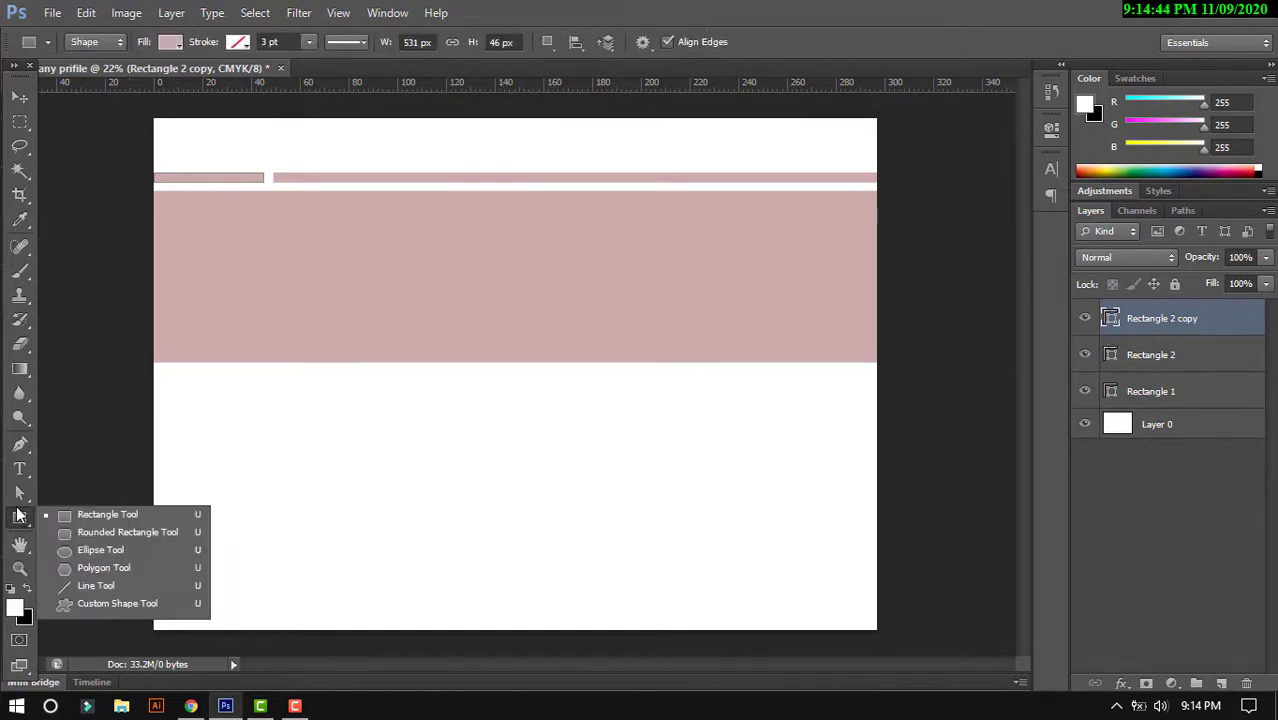
{"action": "left_click", "coordinate": [157, 514]}
{"action": "left_click_drag", "start_coordinate": [194, 457], "coordinate": [241, 503]}
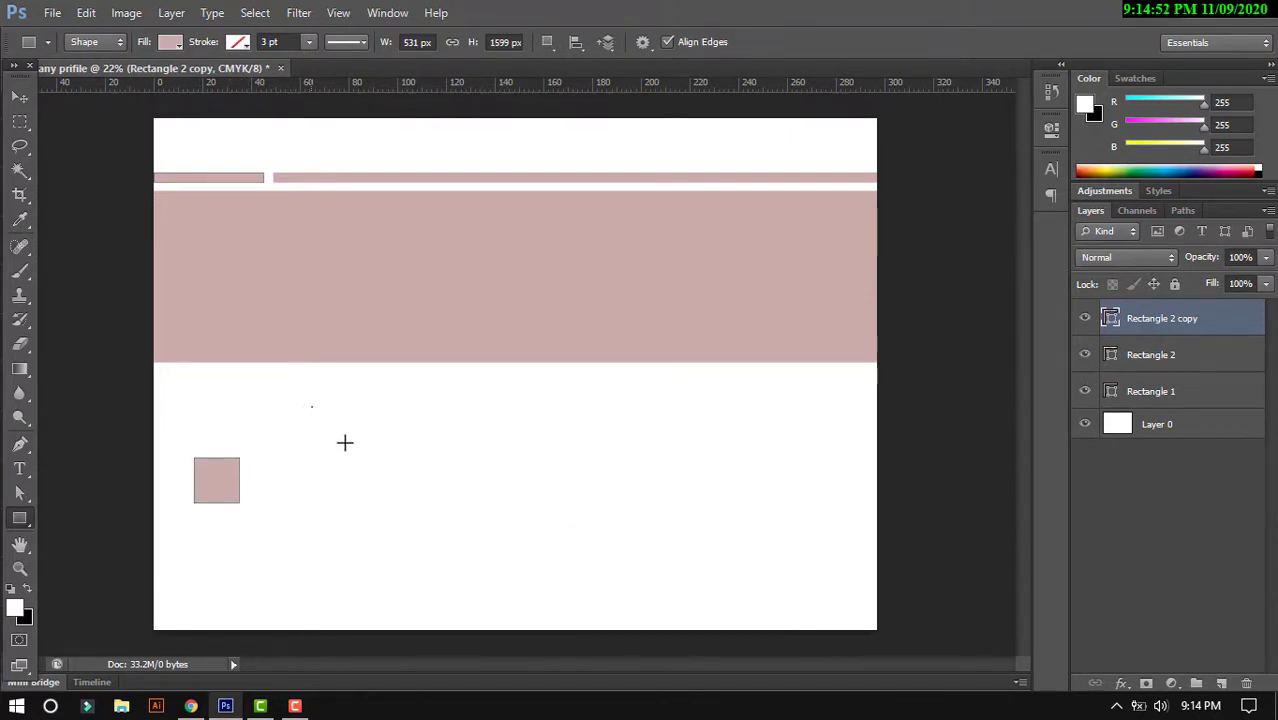
{"action": "left_click_drag", "start_coordinate": [311, 406], "coordinate": [427, 516]}
{"action": "mouse_move", "coordinate": [464, 452]}
{"action": "left_mouse_down"}
{"action": "mouse_move", "coordinate": [503, 402]}
{"action": "mouse_move", "coordinate": [598, 440]}
{"action": "left_mouse_up"}
{"action": "mouse_move", "coordinate": [546, 394]}
{"action": "left_mouse_down"}
{"action": "mouse_move", "coordinate": [561, 444]}
{"action": "mouse_move", "coordinate": [455, 532]}
{"action": "left_mouse_up"}
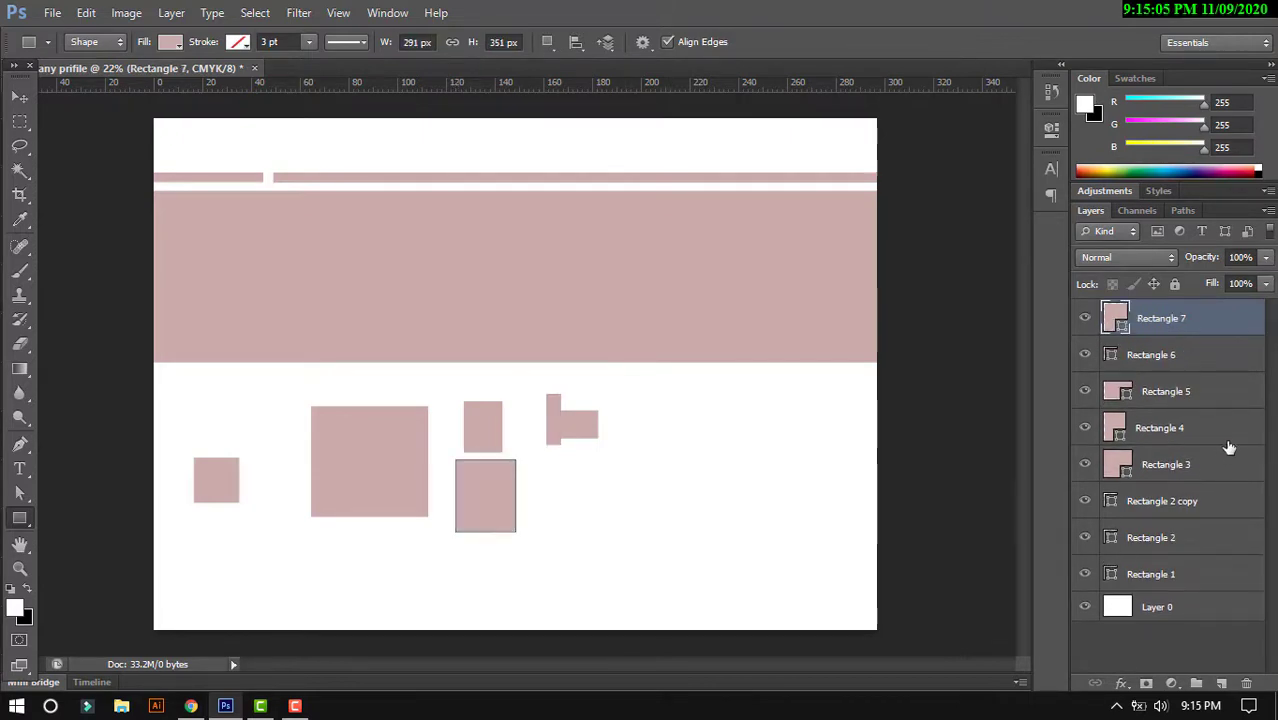
{"action": "key", "text": "Delete"}
{"action": "key", "text": "Delete"}
{"action": "key", "text": "Delete"}
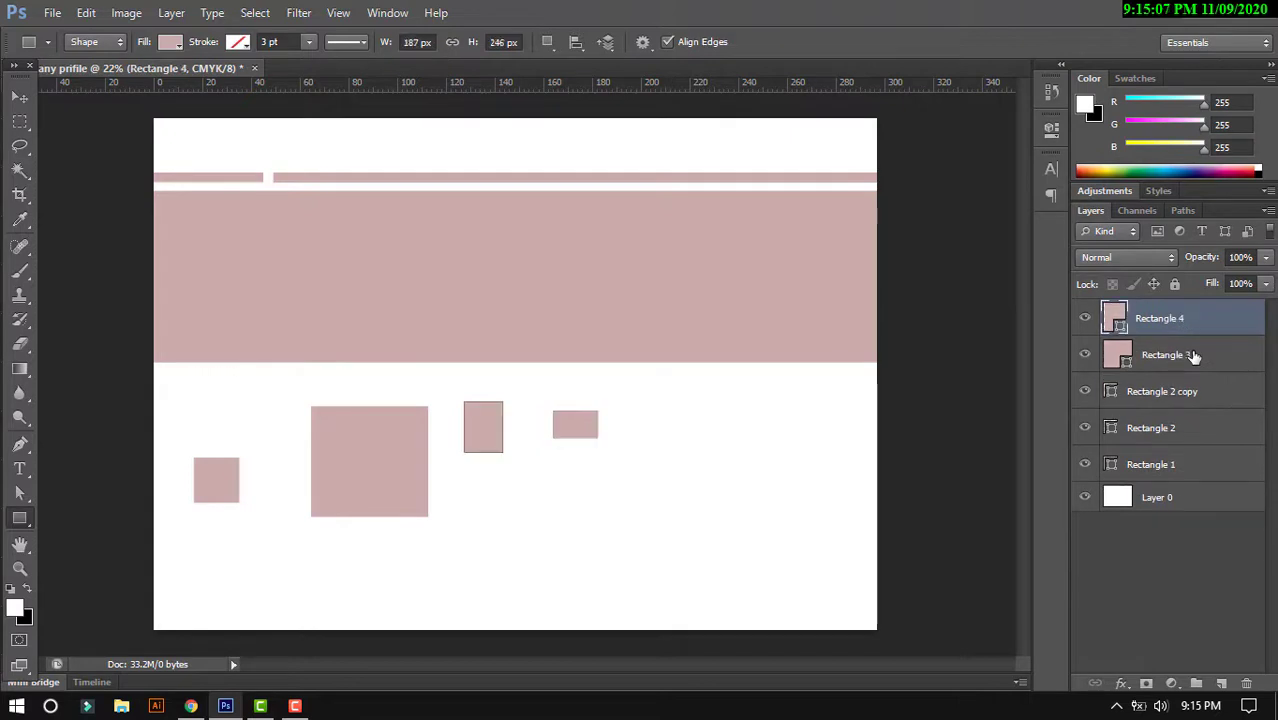
{"action": "key", "text": "Delete"}
{"action": "key", "text": "Delete"}
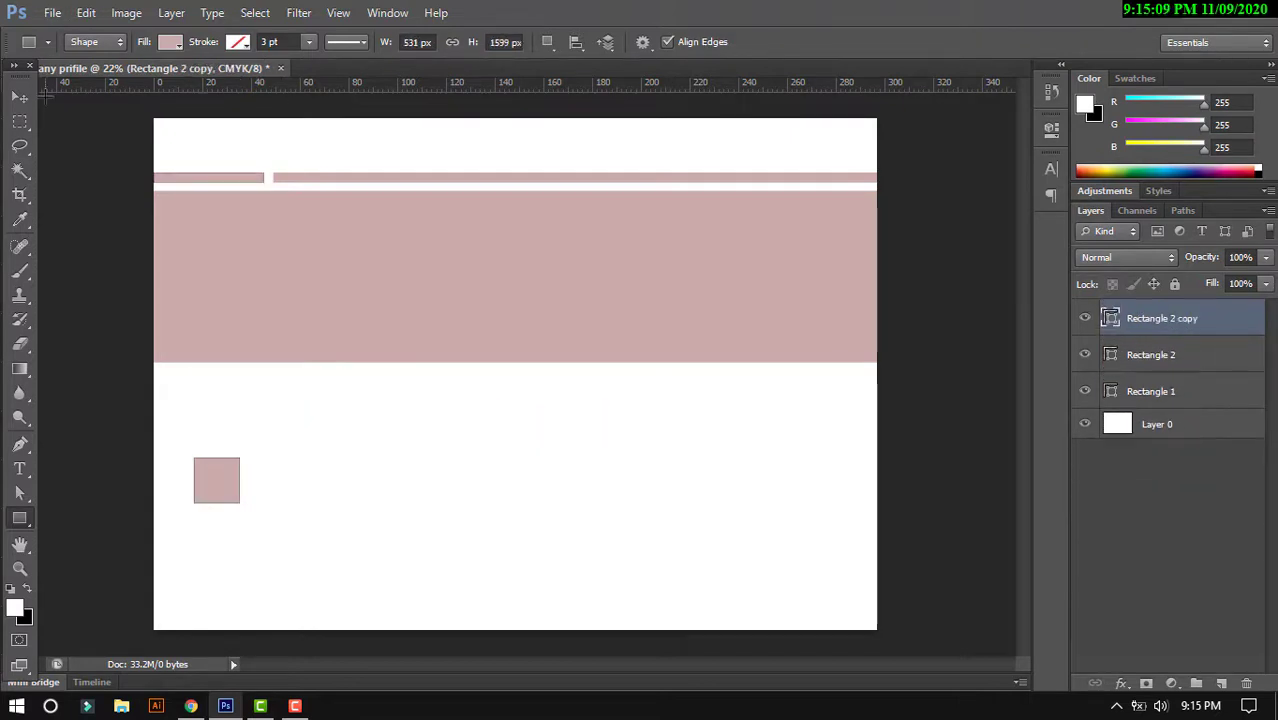
- Select the large band's layer, Rectangle 1, and bring up File Explorer
{"action": "left_click", "coordinate": [30, 97]}
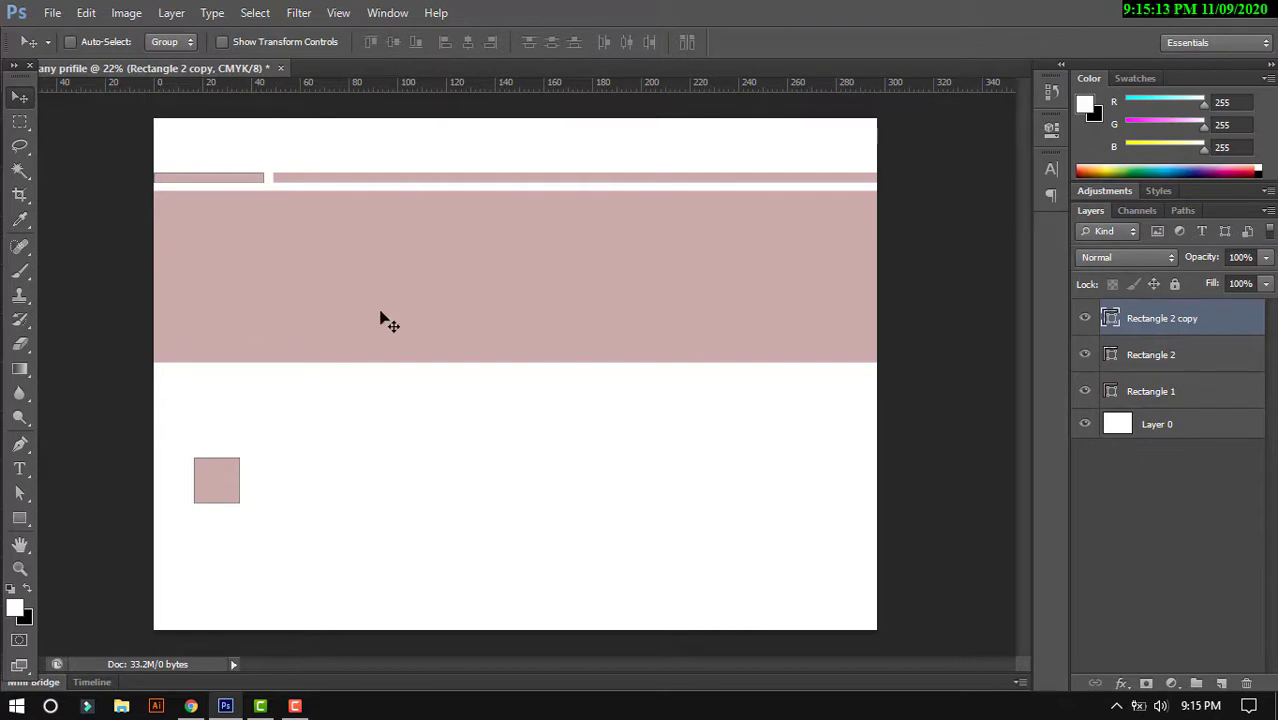
{"action": "left_click", "coordinate": [1195, 356]}
{"action": "double_click", "coordinate": [1085, 391]}
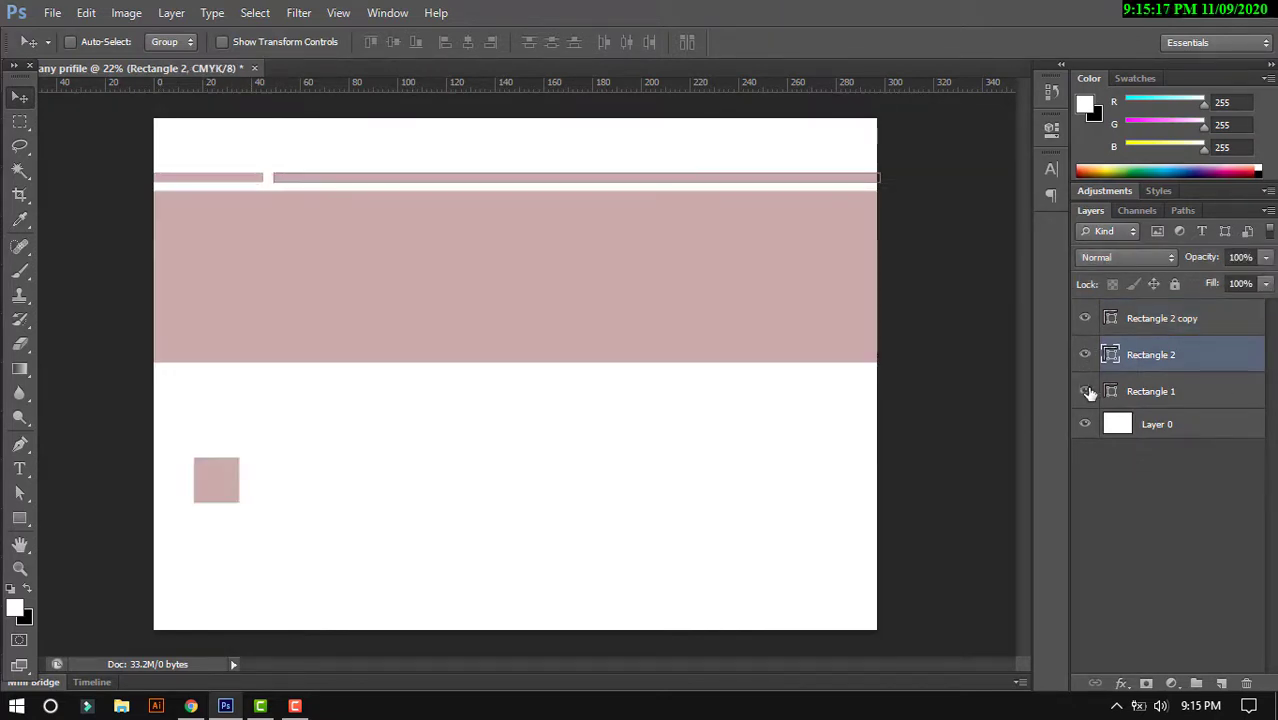
{"action": "left_click", "coordinate": [1165, 394]}
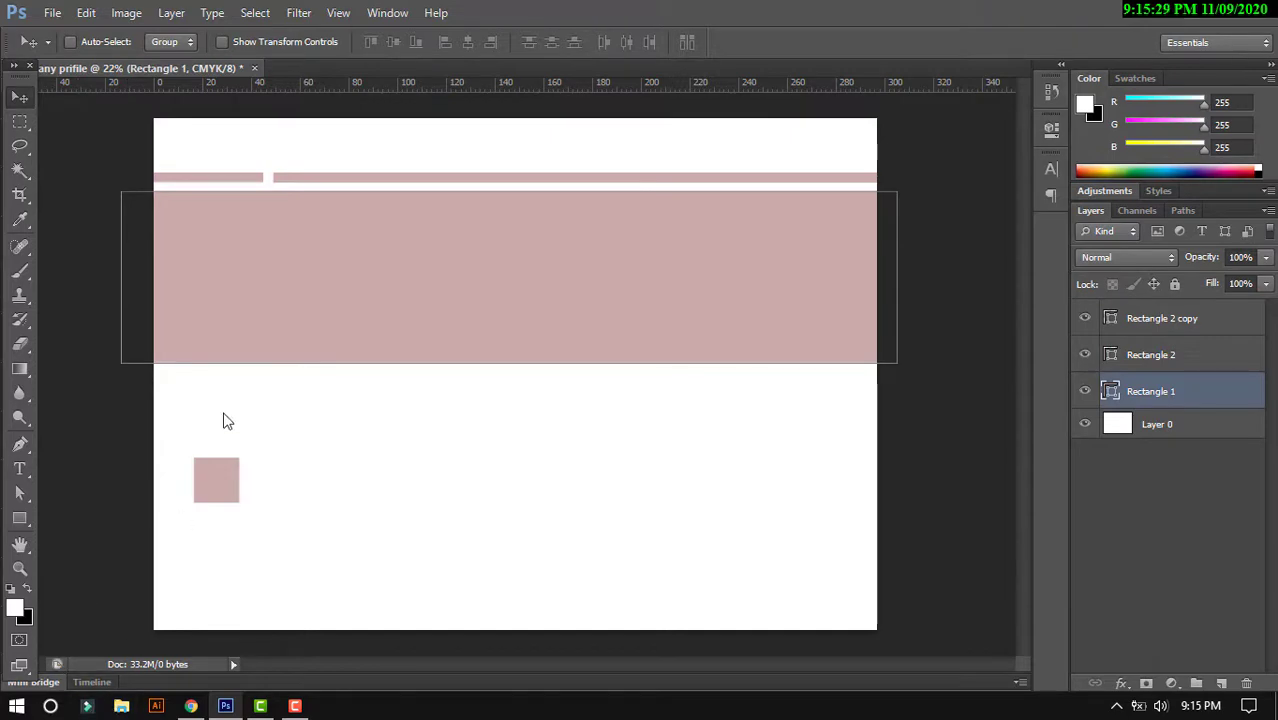
{"action": "key", "text": "super+e"}
- From Desktop > Companyprofile, preview the Chicago skyline photo and drag it into Photoshop
{"action": "left_click", "coordinate": [90, 211]}
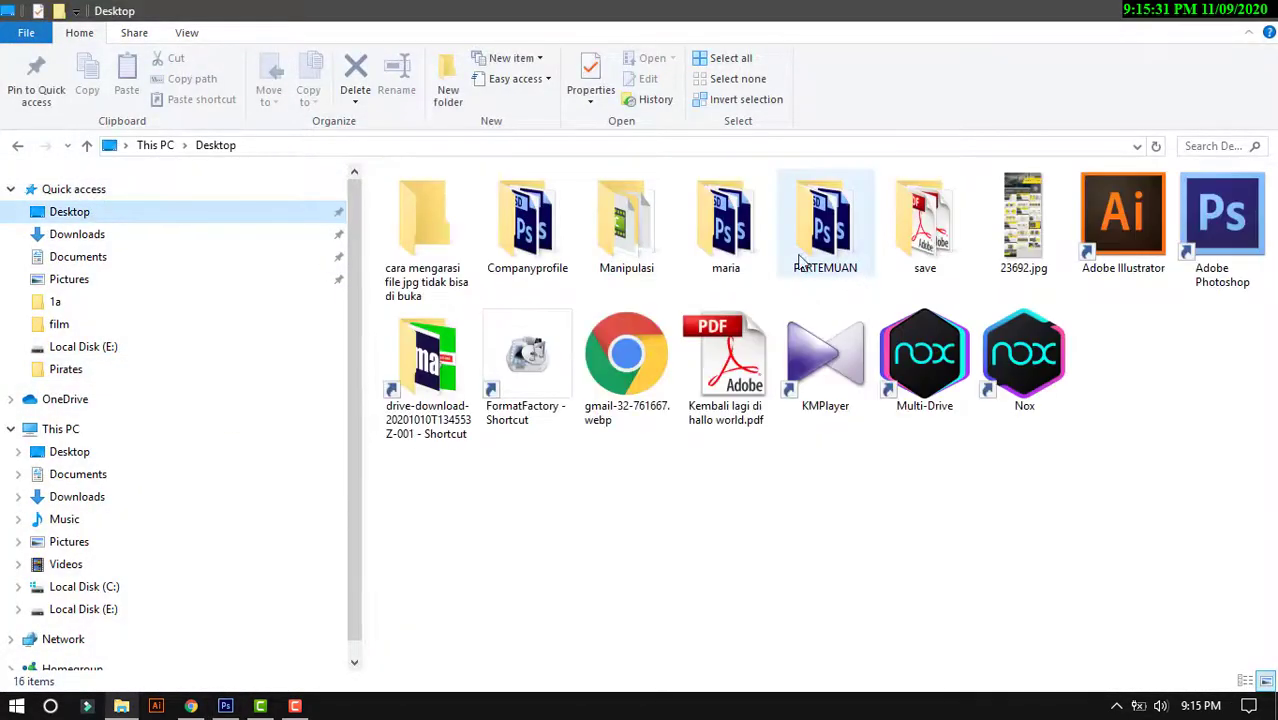
{"action": "double_click", "coordinate": [527, 220]}
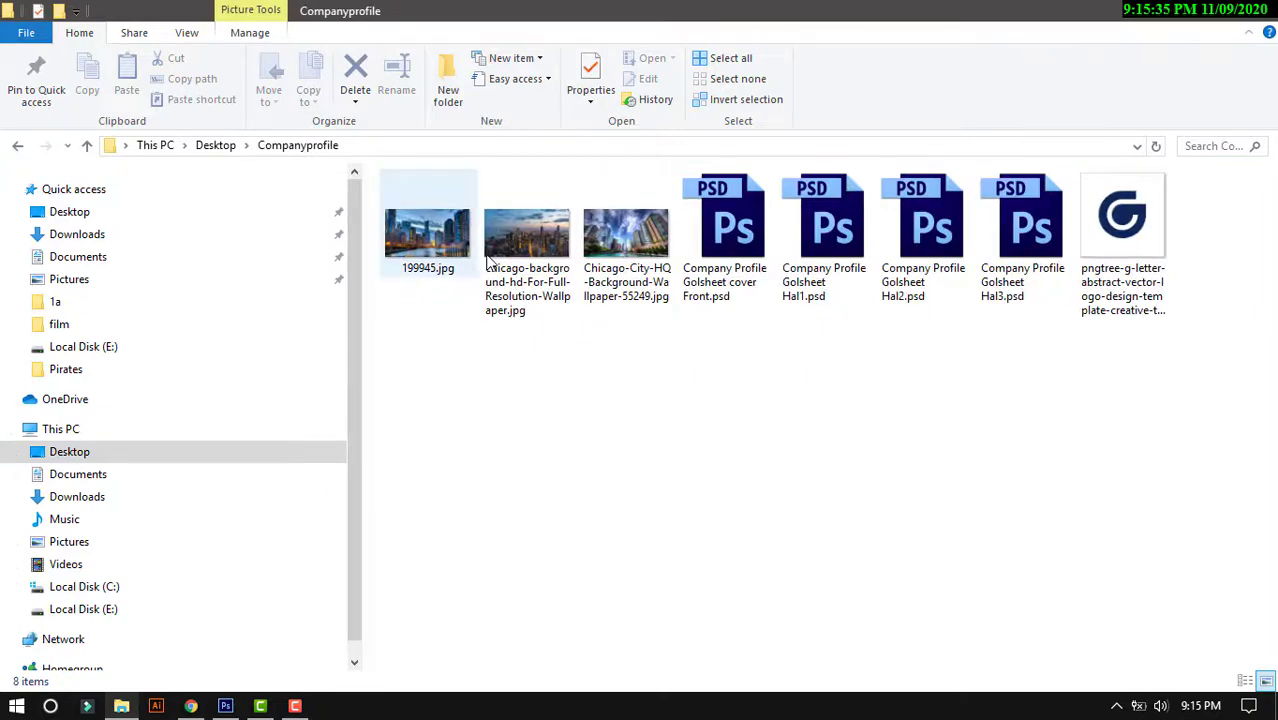
{"action": "double_click", "coordinate": [527, 235]}
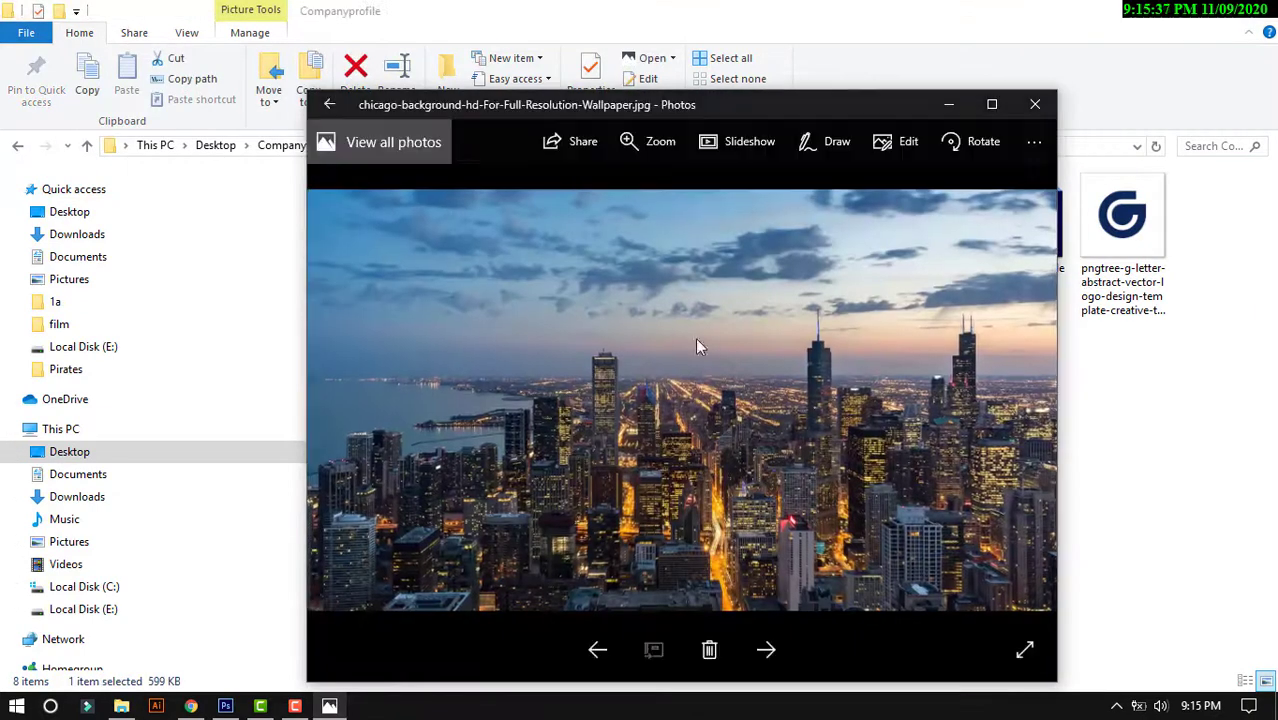
{"action": "left_click", "coordinate": [1036, 105]}
{"action": "mouse_move", "coordinate": [527, 240]}
{"action": "left_mouse_down"}
{"action": "mouse_move", "coordinate": [226, 705]}
{"action": "mouse_move", "coordinate": [353, 214]}
{"action": "left_mouse_up"}
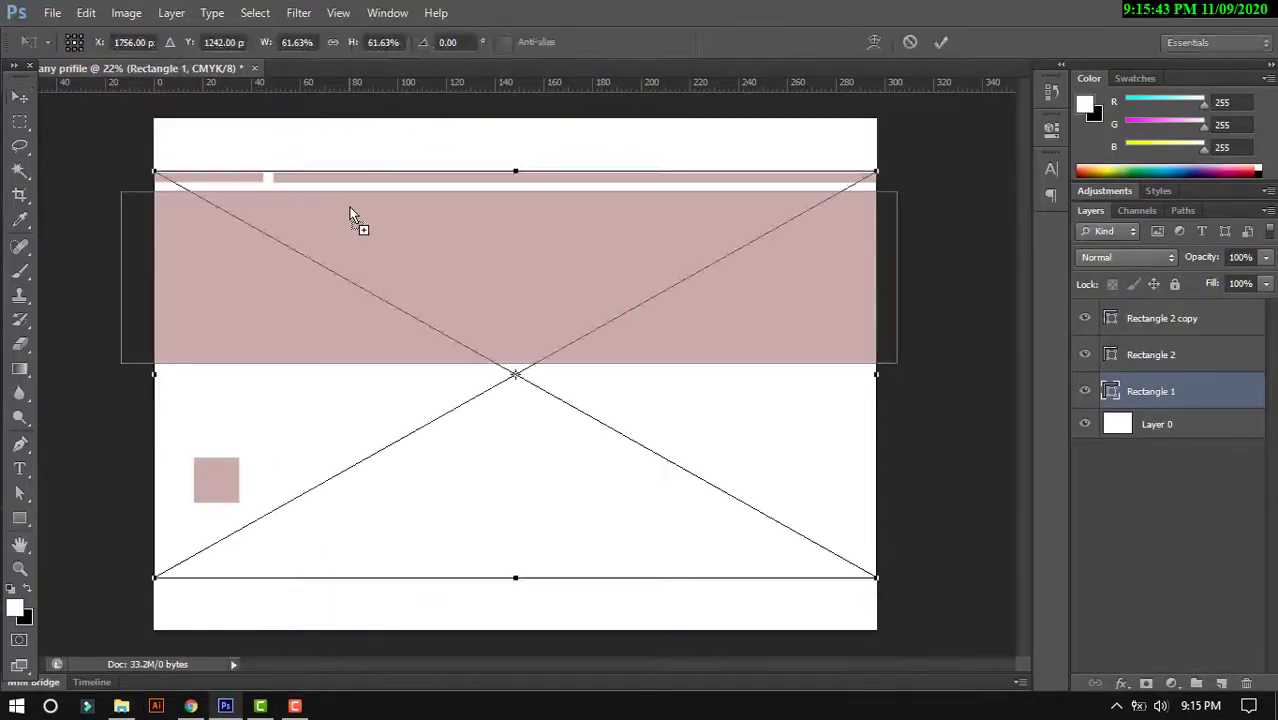
- Commit the placed Chicago photo and clip it to Rectangle 1 with Create Clipping Mask
{"action": "key", "text": "Return"}
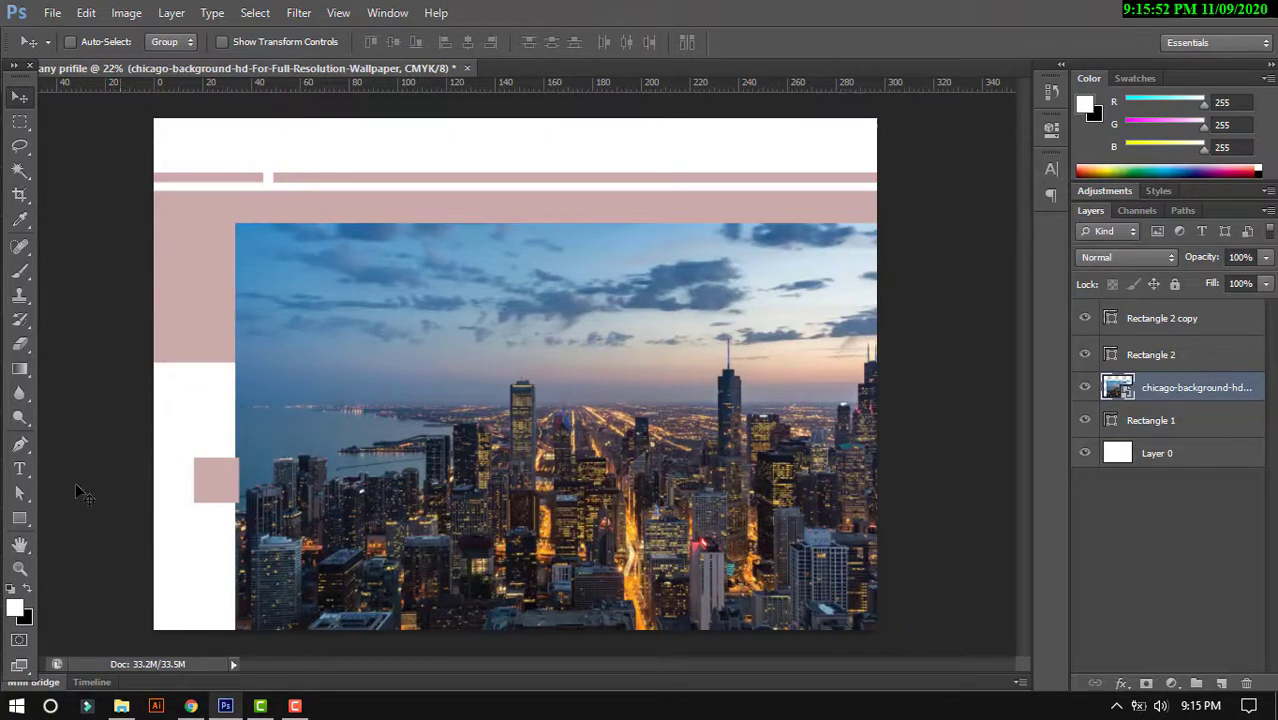
{"action": "left_click", "coordinate": [19, 518]}
{"action": "left_click", "coordinate": [100, 514]}
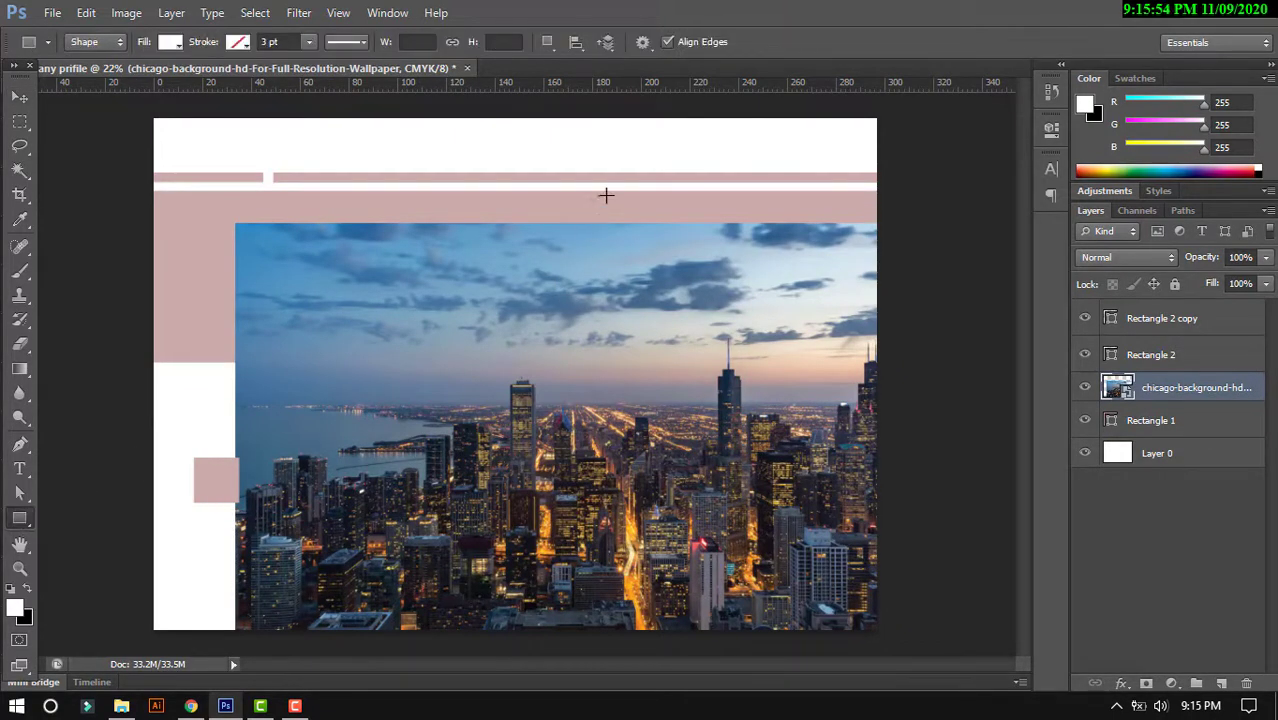
{"action": "right_click", "coordinate": [1157, 388]}
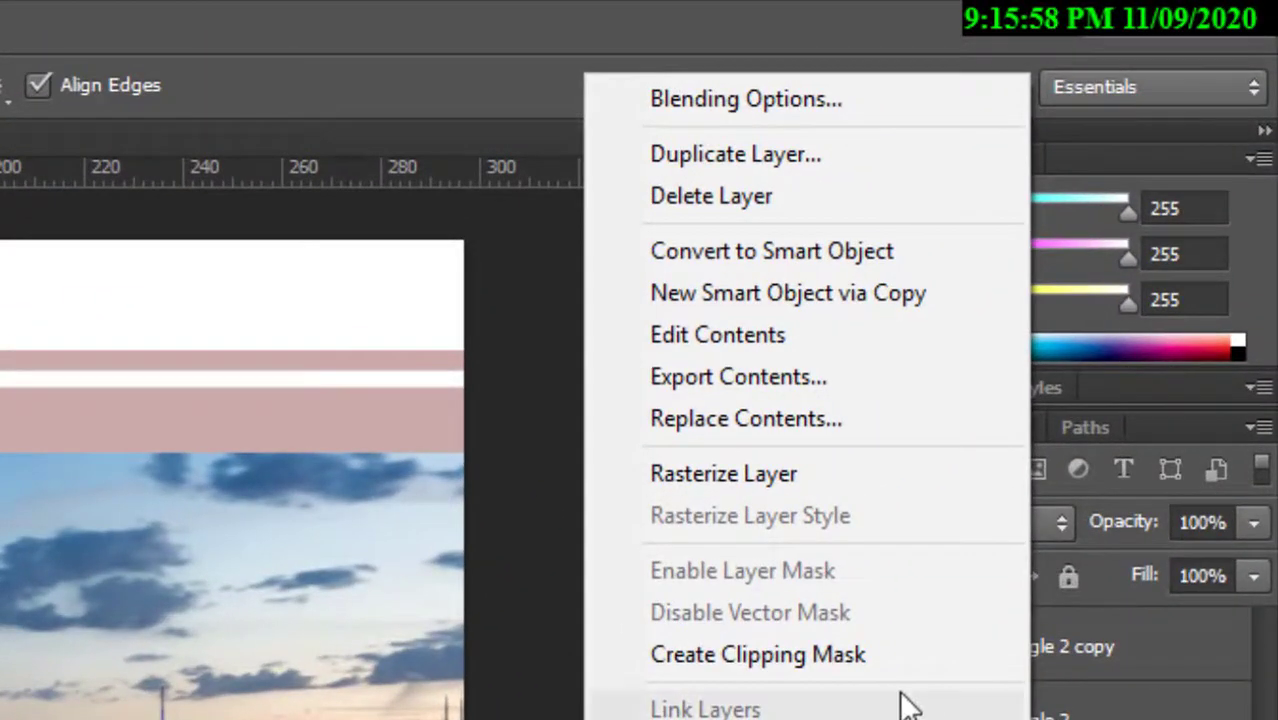
{"action": "left_click", "coordinate": [899, 656]}
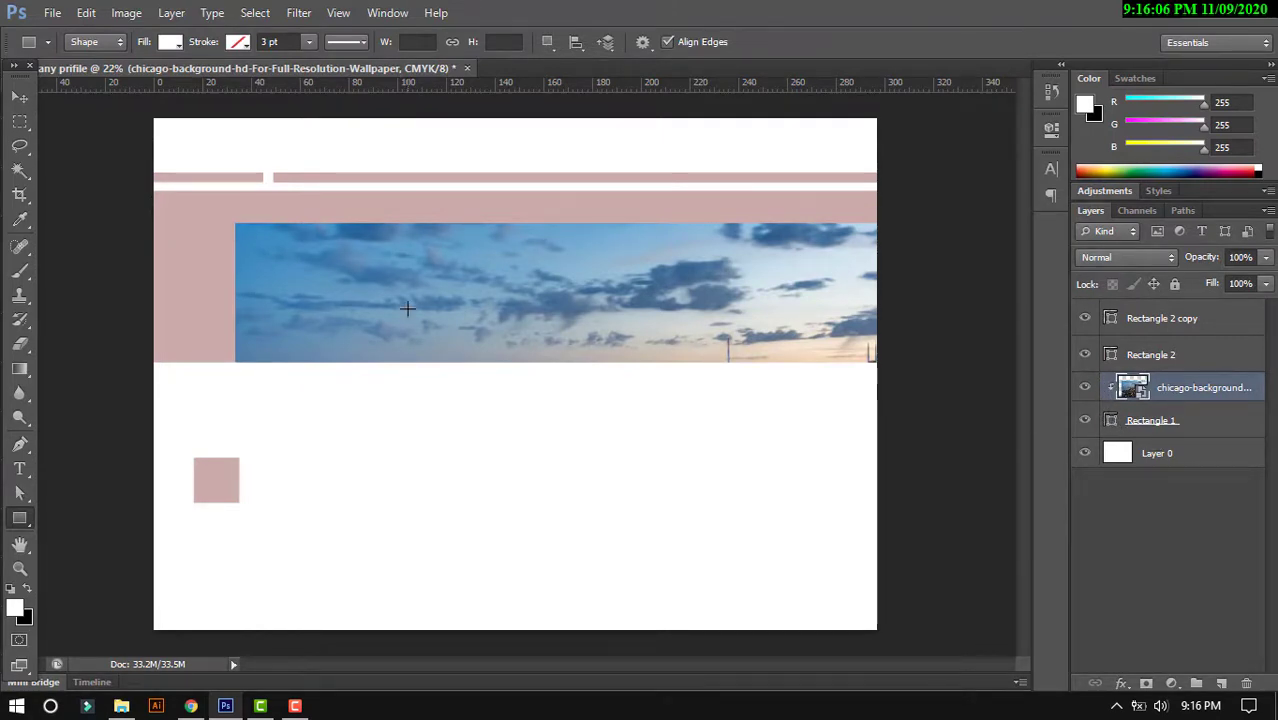
- Scale the clipped skyline photo up and move it over the banner
{"action": "key", "text": "ctrl+t"}
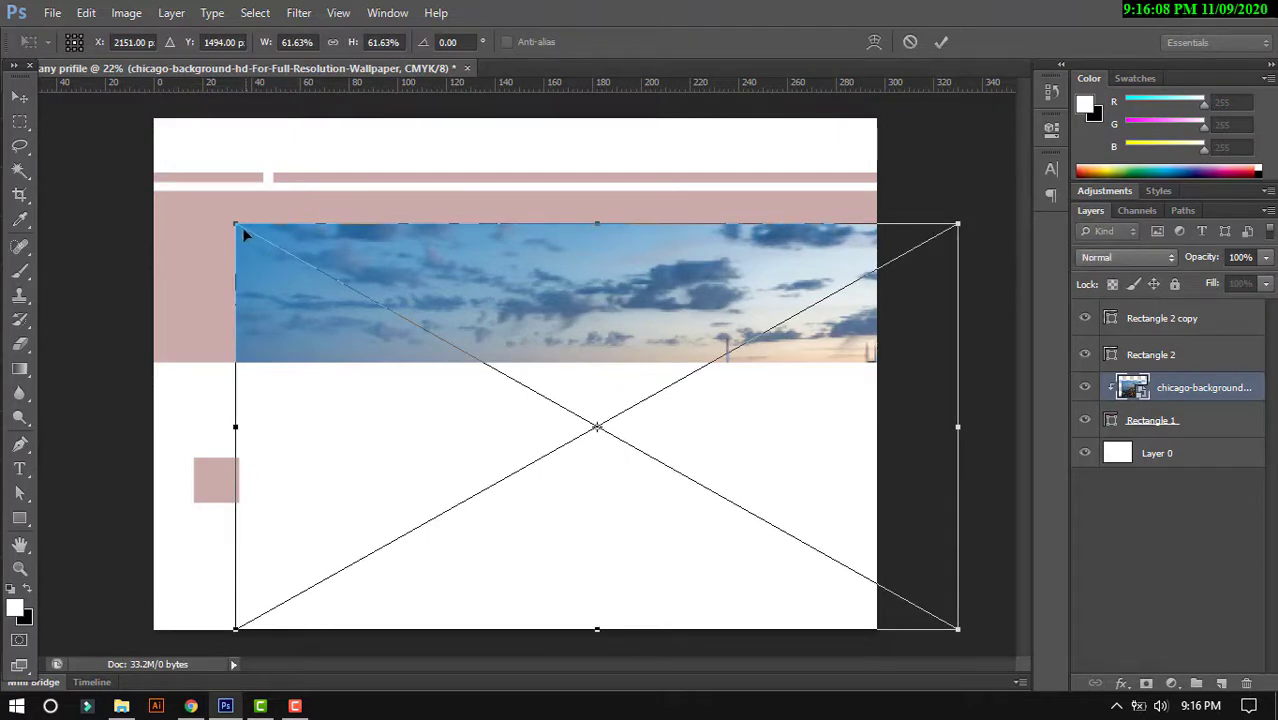
{"action": "mouse_move", "coordinate": [235, 226]}
{"action": "left_mouse_down"}
{"action": "mouse_move", "coordinate": [590, 421]}
{"action": "mouse_move", "coordinate": [258, 217]}
{"action": "mouse_move", "coordinate": [217, 210]}
{"action": "left_mouse_up"}
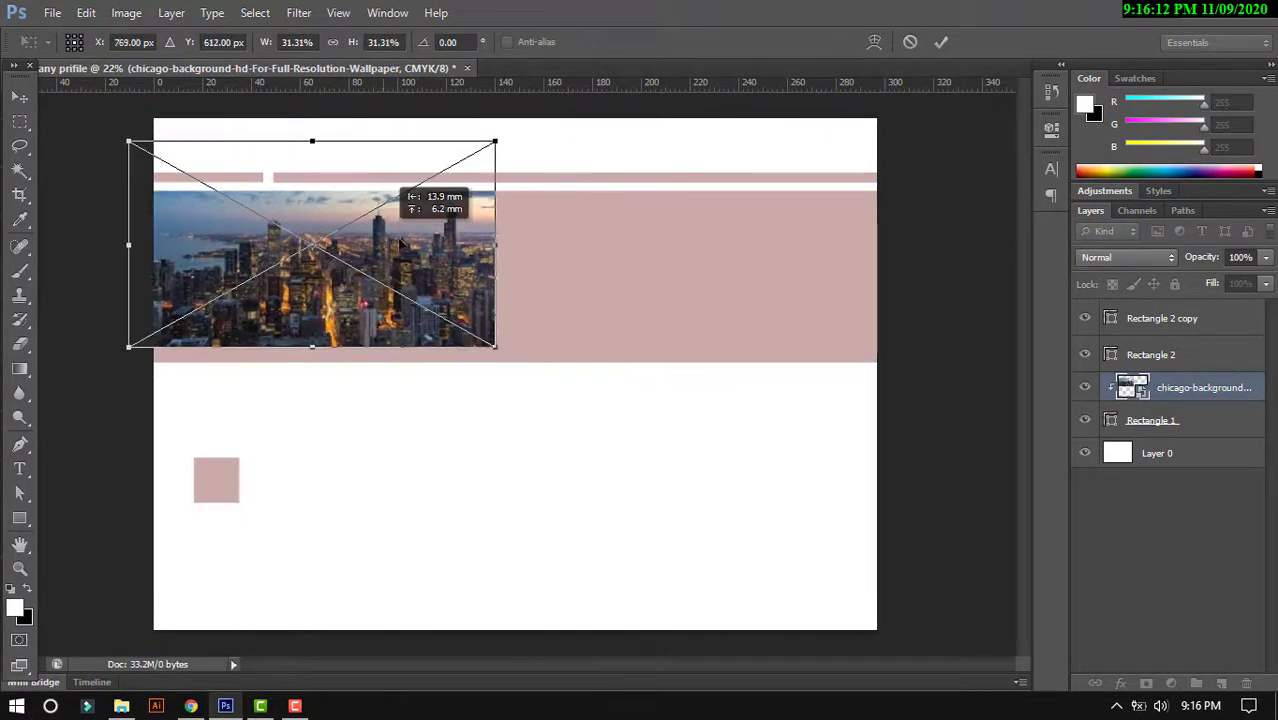
{"action": "left_click_drag", "start_coordinate": [497, 345], "coordinate": [880, 560]}
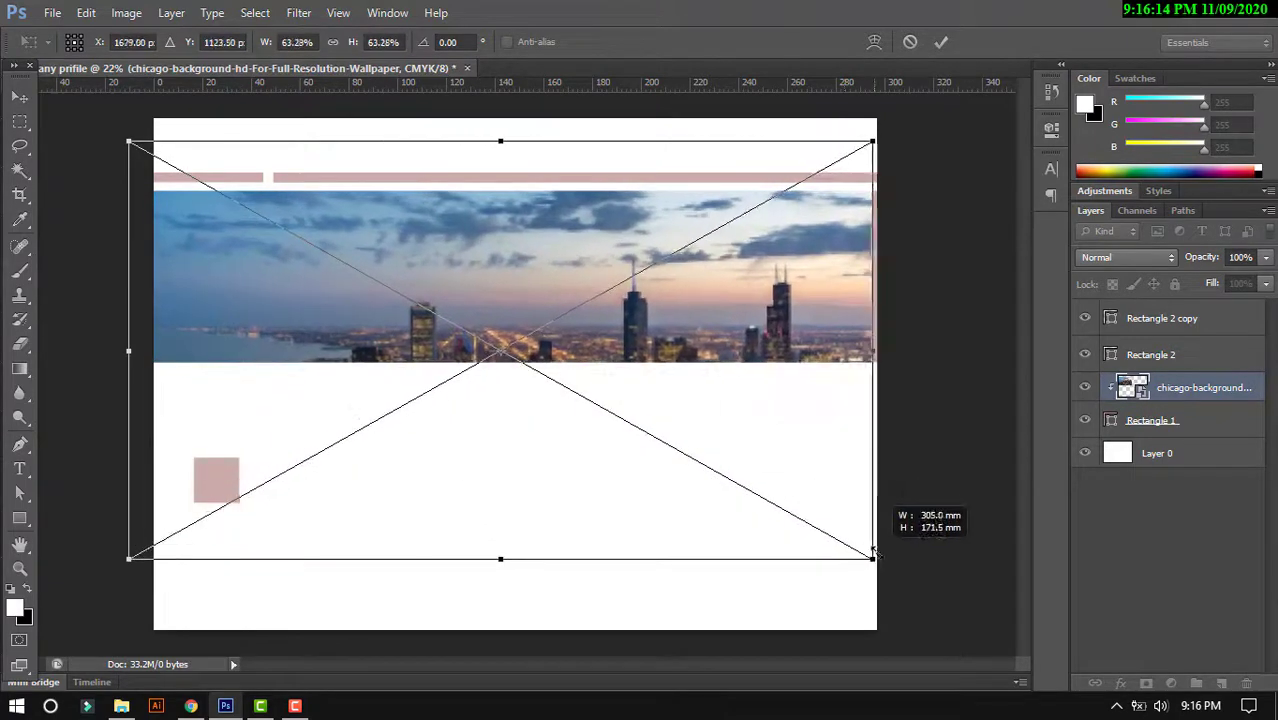
{"action": "left_click_drag", "start_coordinate": [726, 489], "coordinate": [718, 396]}
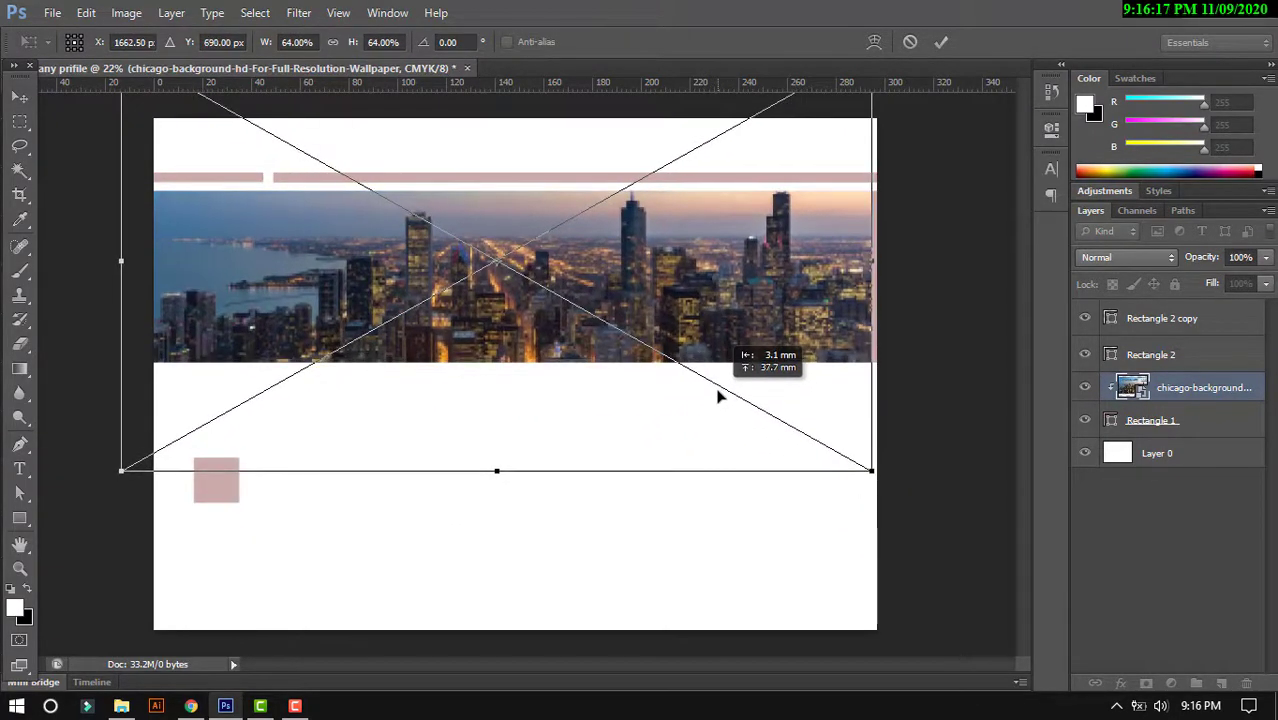
{"action": "left_click", "coordinate": [940, 42]}
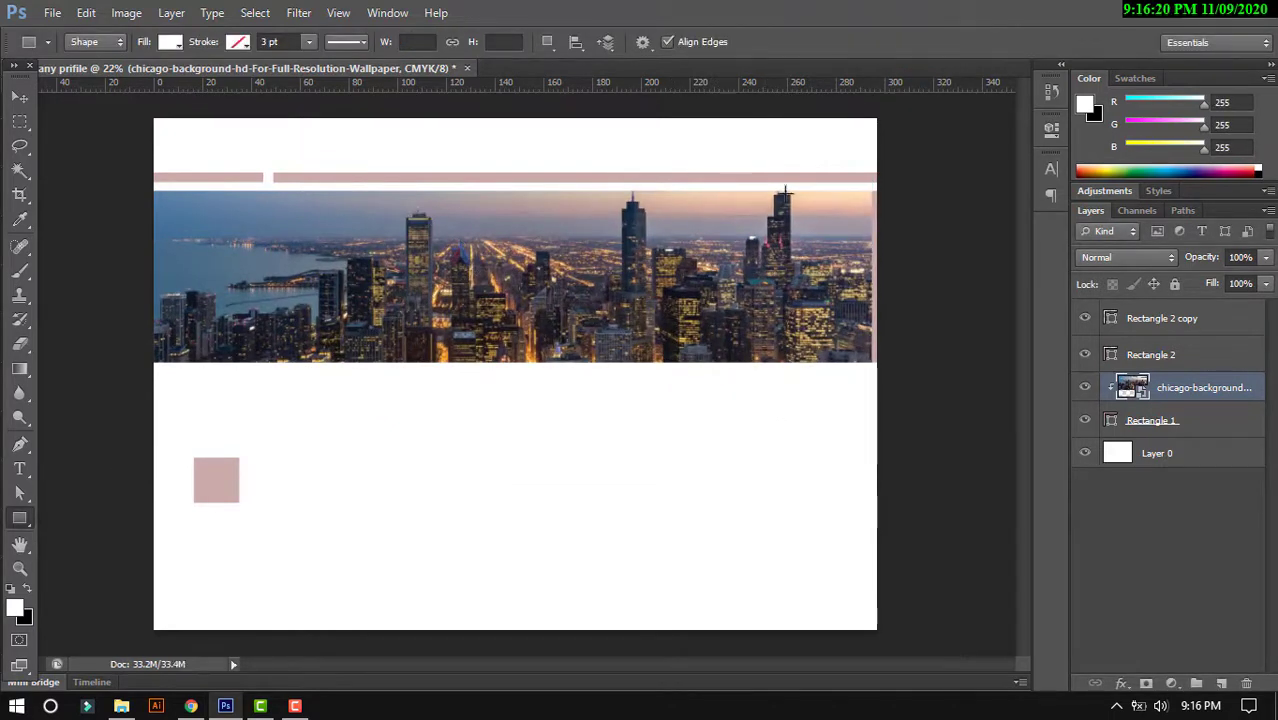
- Nudge the skyline image slightly to fine-tune its position in the band
{"action": "key", "text": "ctrl+t"}
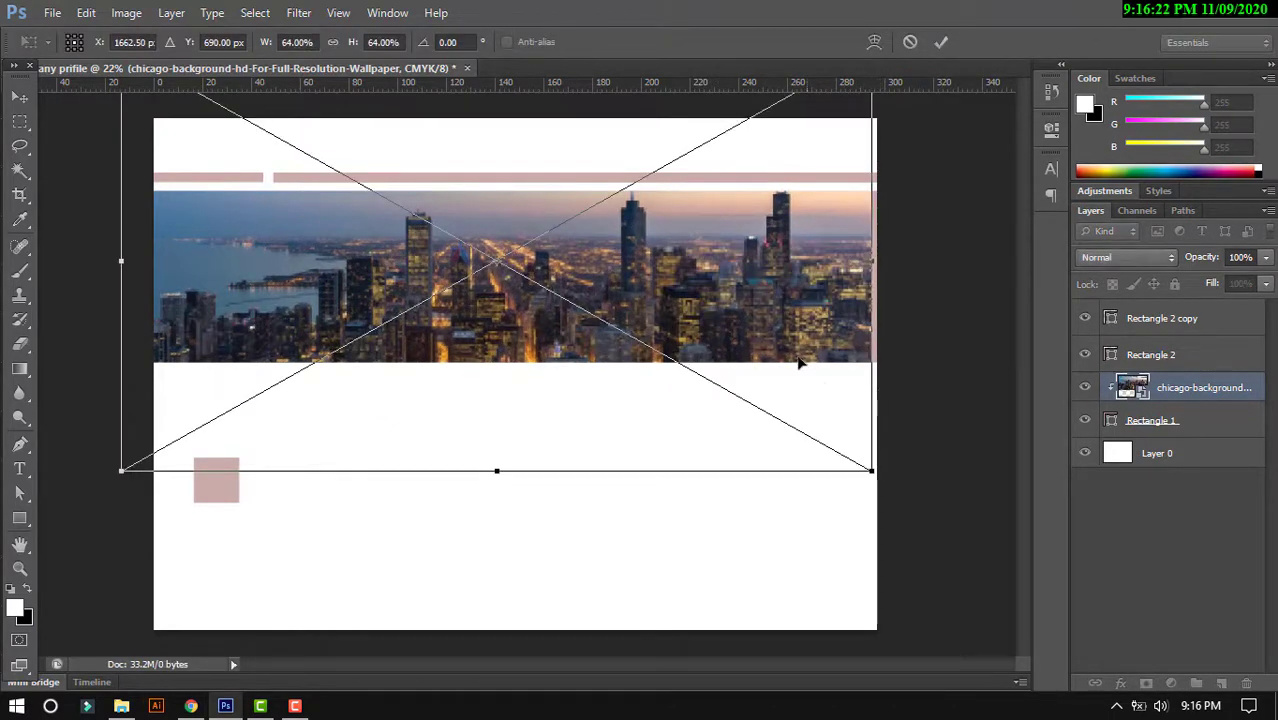
{"action": "left_click_drag", "start_coordinate": [797, 360], "coordinate": [803, 368]}
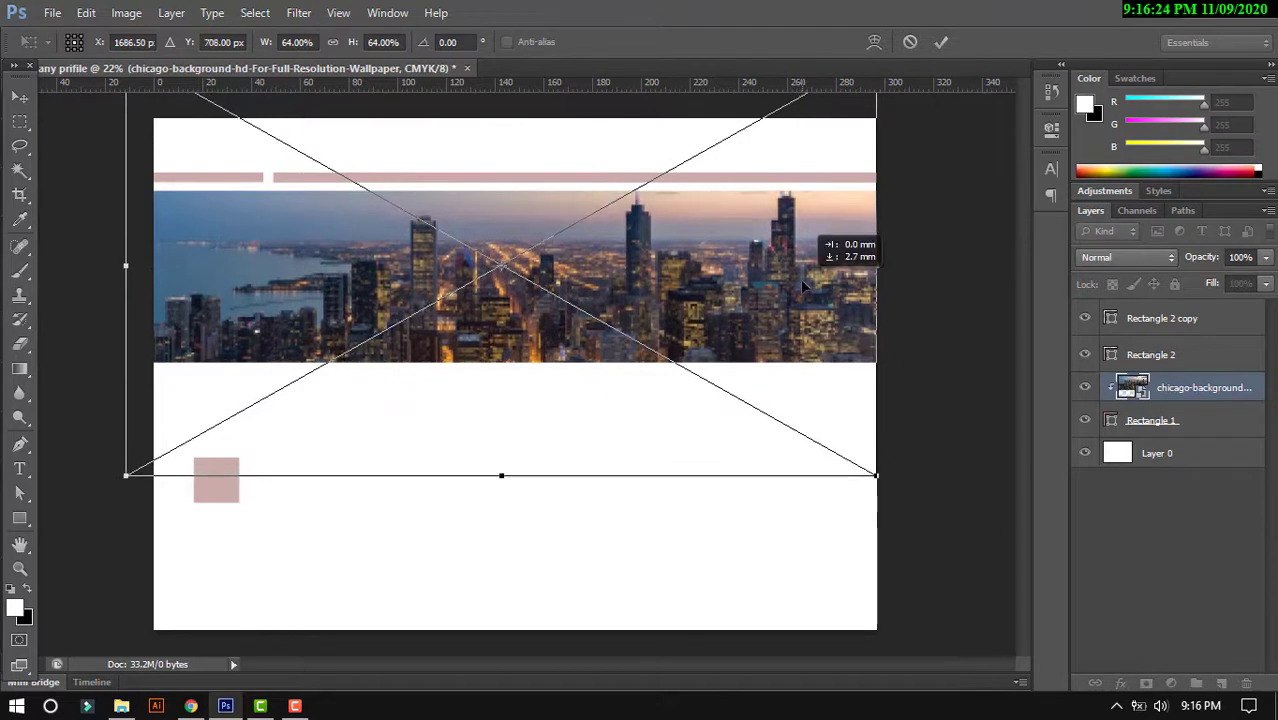
{"action": "left_click", "coordinate": [941, 44]}
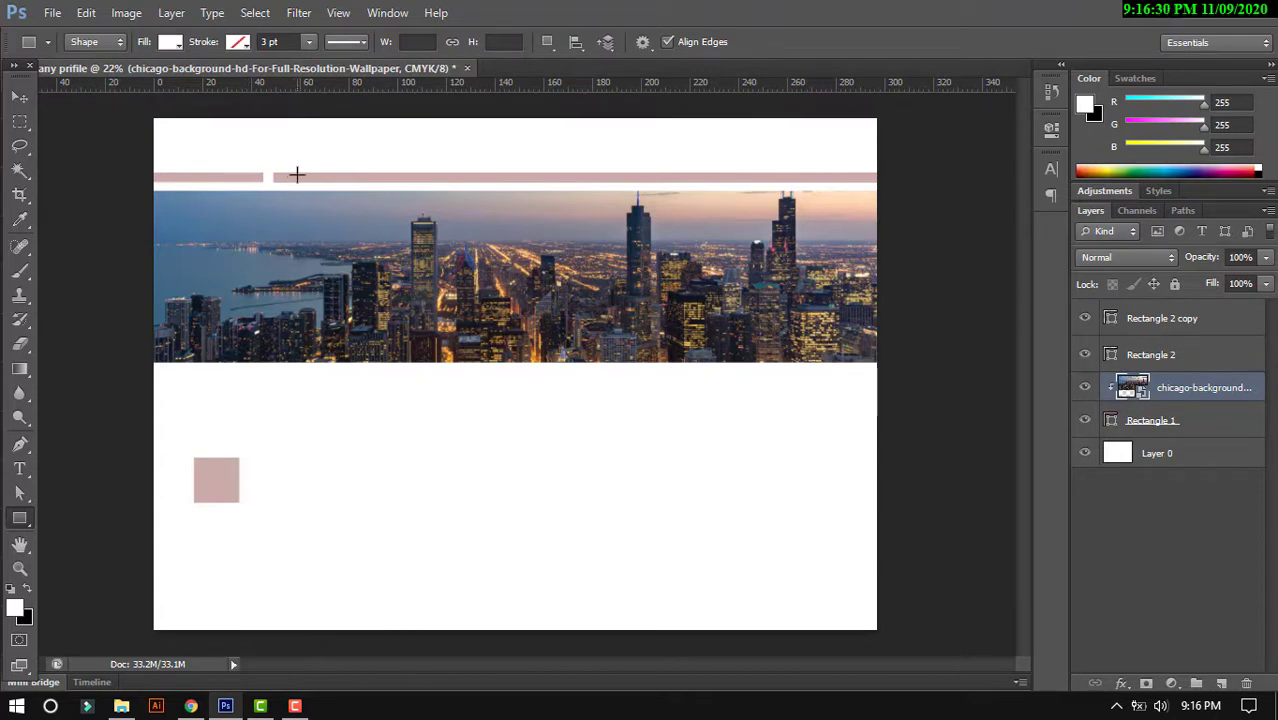
- Recolour the Rectangle 2 copy bar and small square to blue #3b35ba
{"action": "left_click", "coordinate": [1111, 328]}
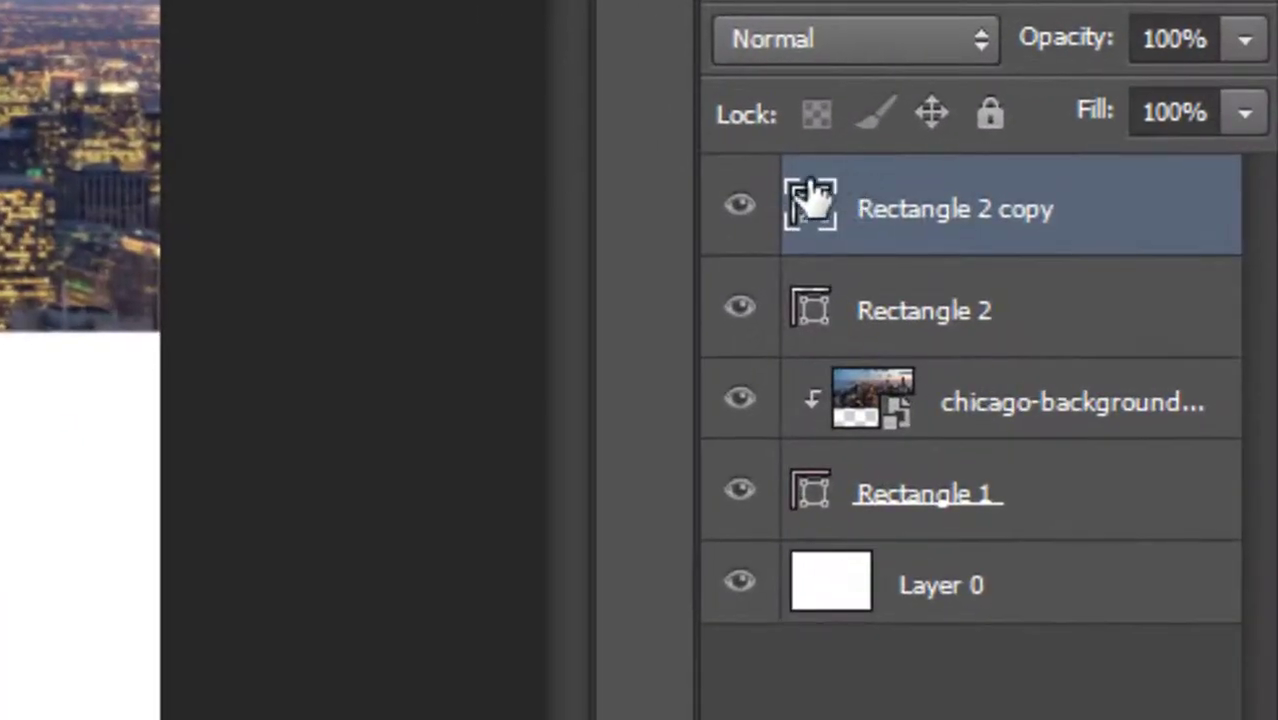
{"action": "double_click", "coordinate": [810, 208]}
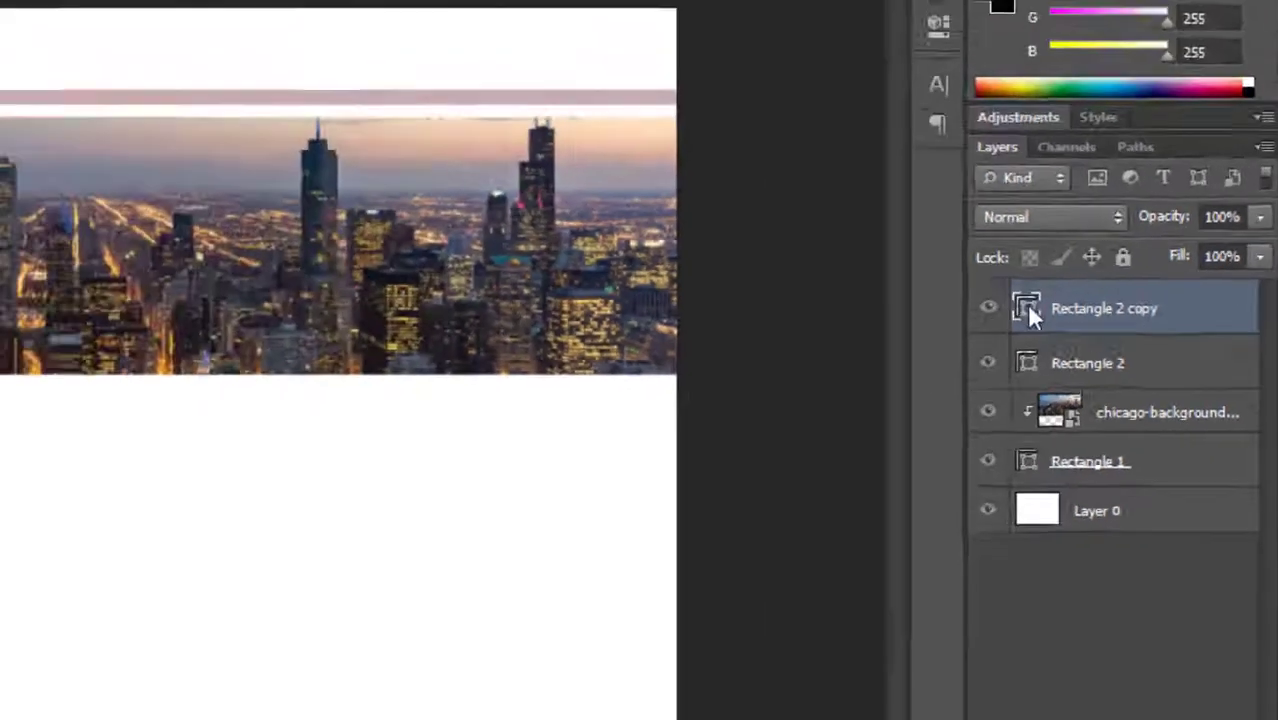
{"action": "left_click", "coordinate": [945, 340]}
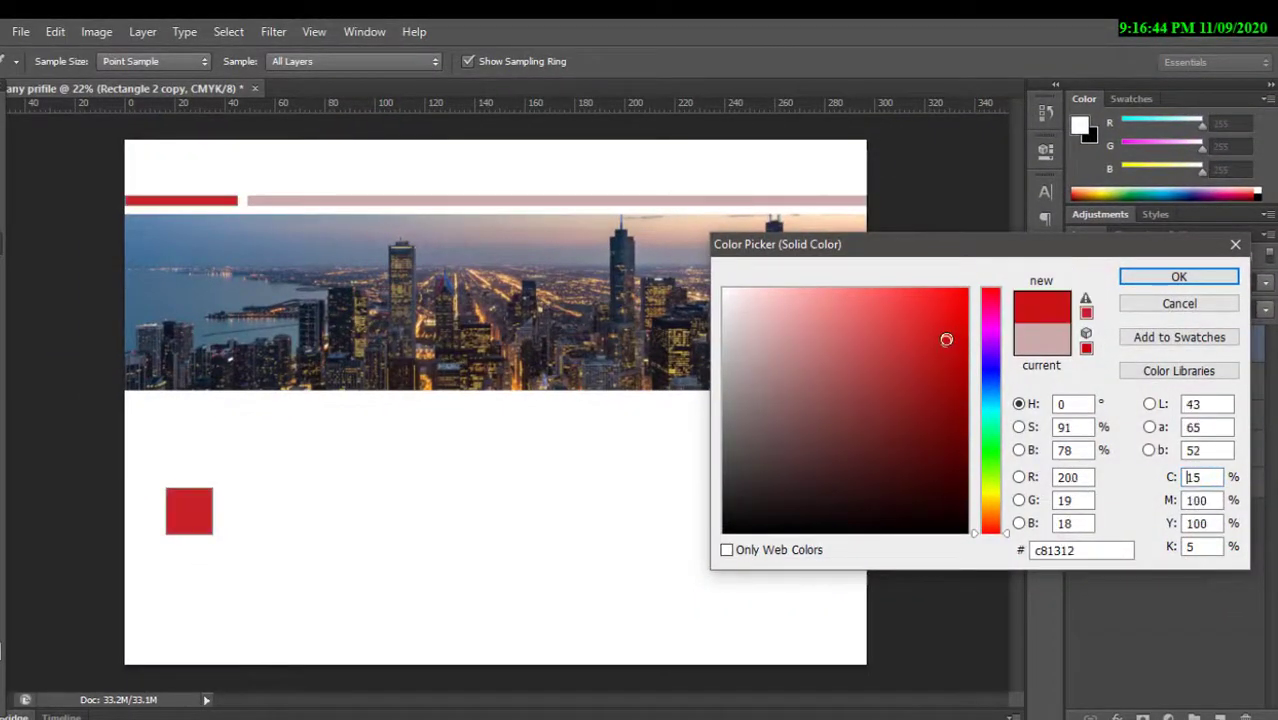
{"action": "left_click_drag", "start_coordinate": [946, 339], "coordinate": [894, 358]}
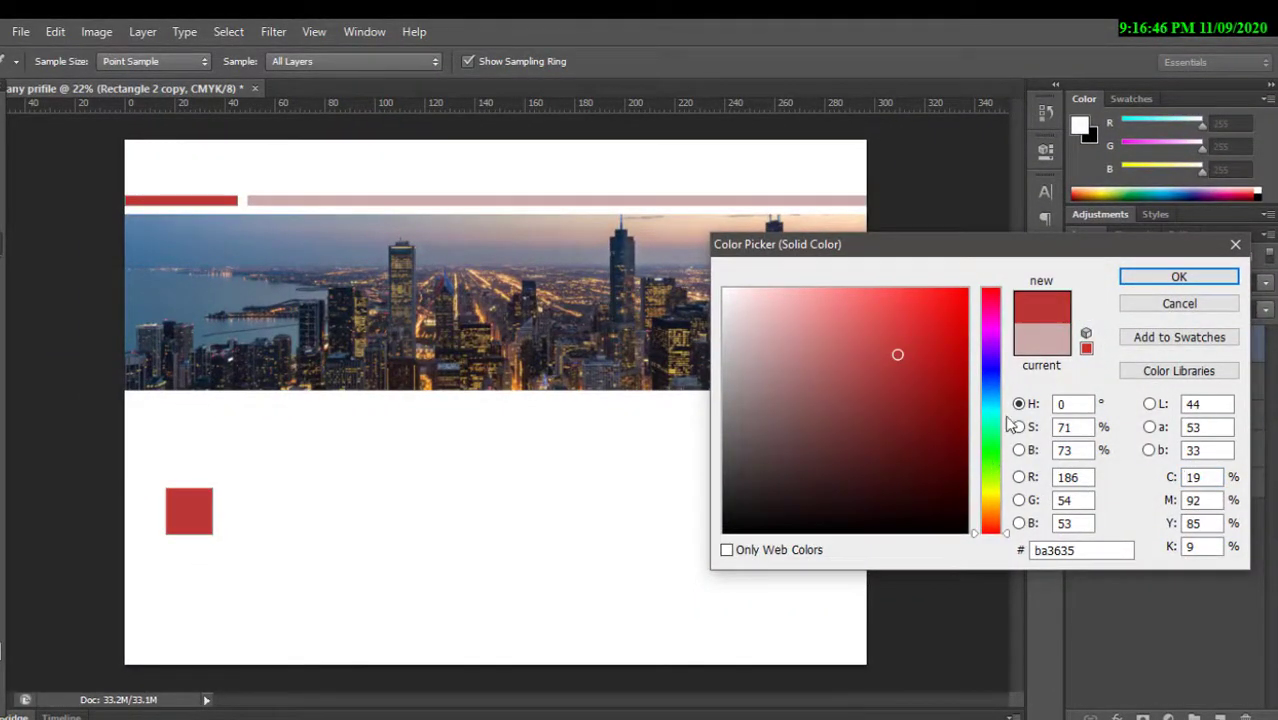
{"action": "left_click", "coordinate": [995, 374]}
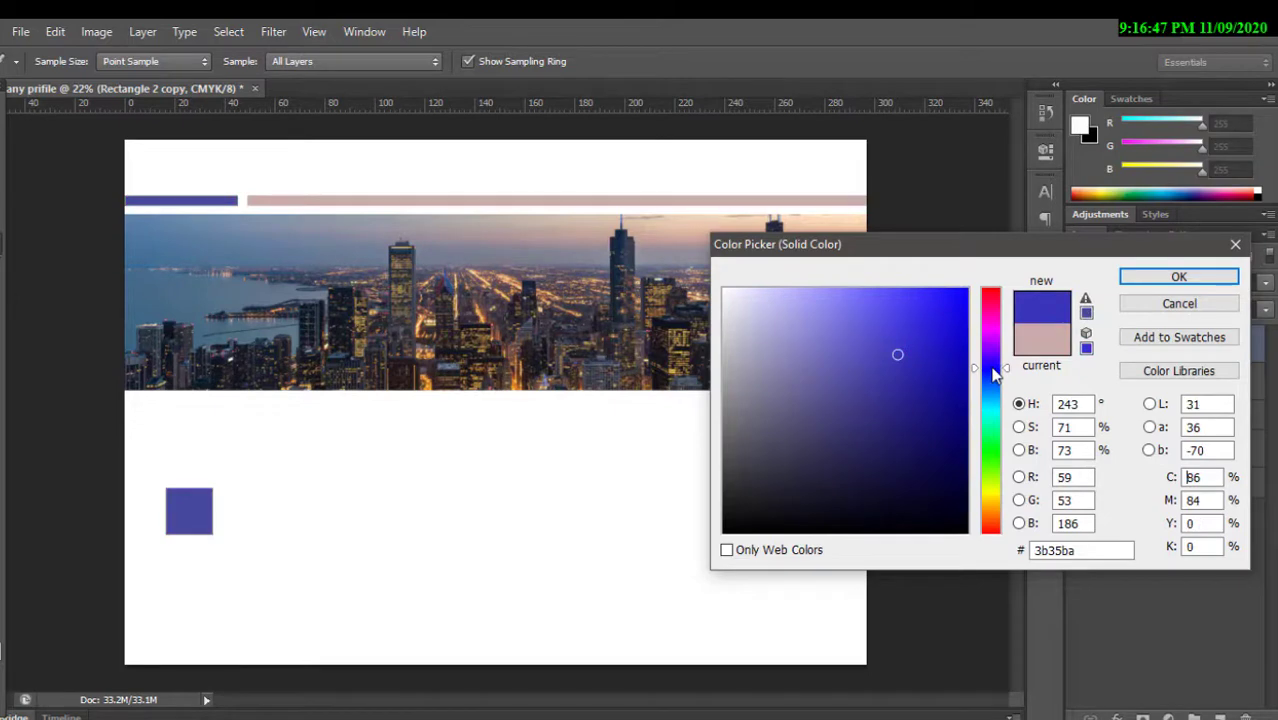
{"action": "left_click", "coordinate": [1172, 277]}
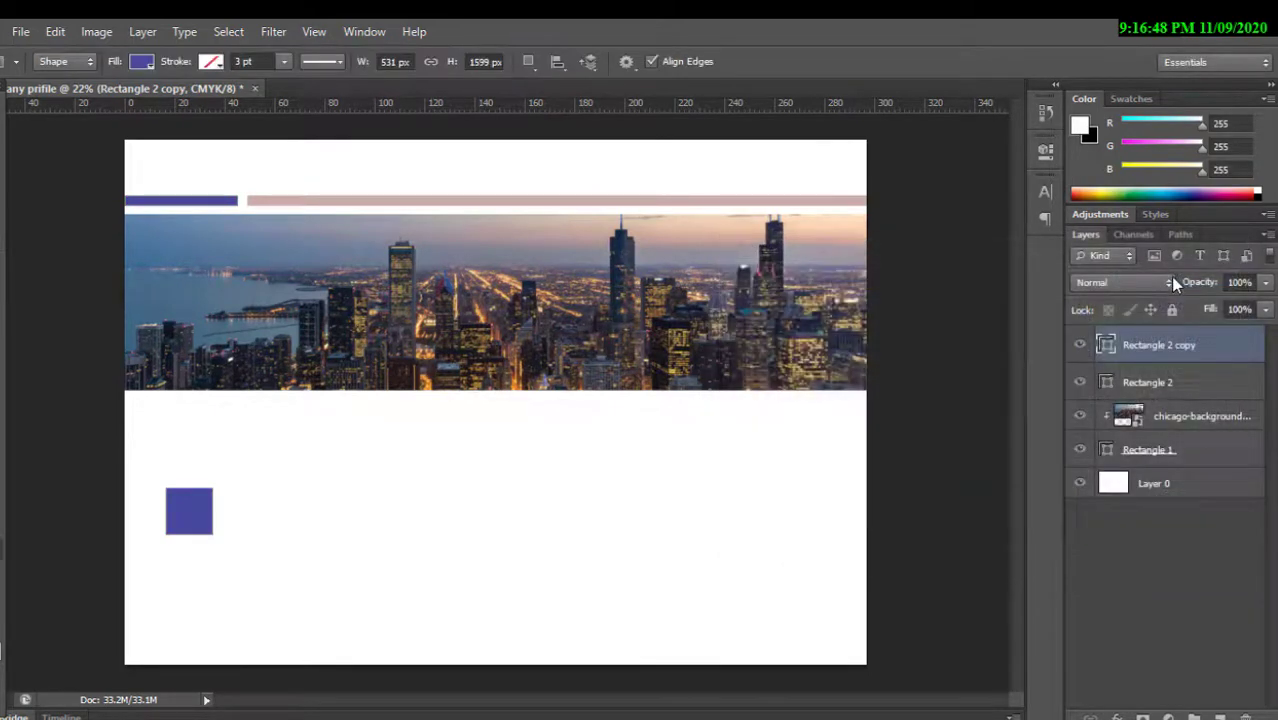
{"action": "left_click", "coordinate": [1079, 345]}
{"action": "left_click", "coordinate": [1079, 346]}
- Rasterize Rectangle 2 copy and erase the small blue square below the skyline
{"action": "left_click", "coordinate": [3, 372]}
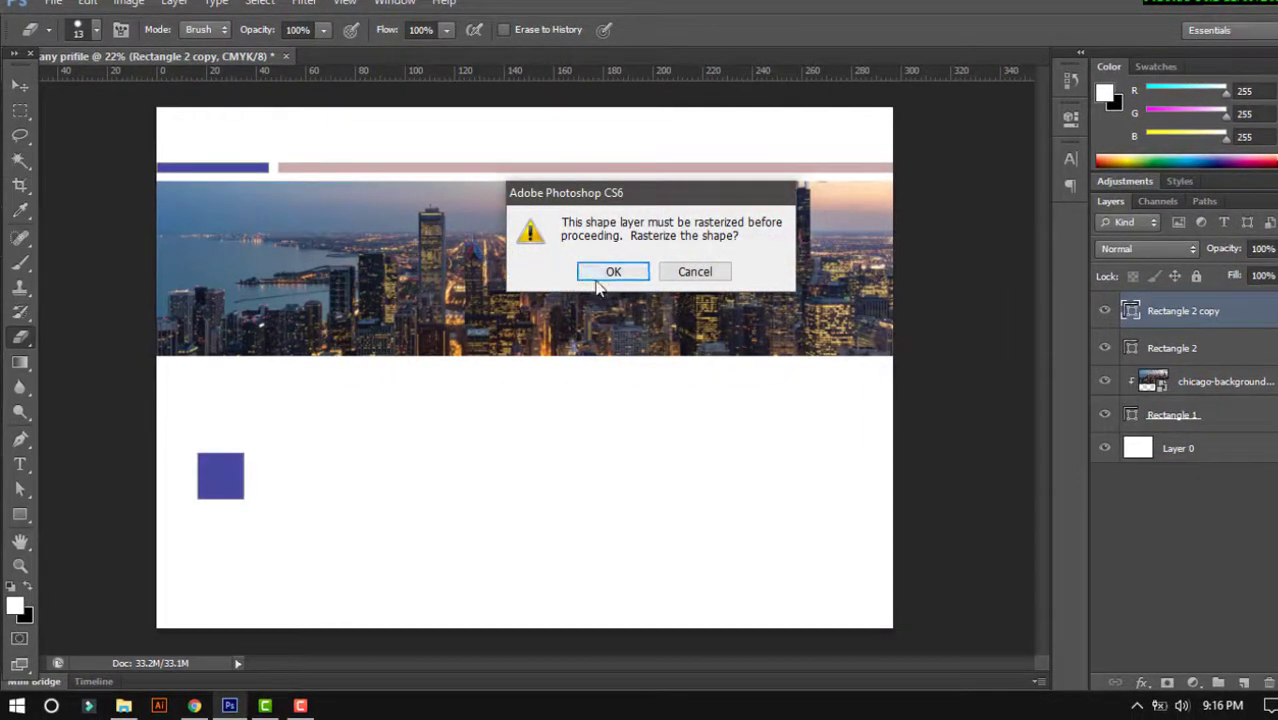
{"action": "left_click", "coordinate": [605, 272]}
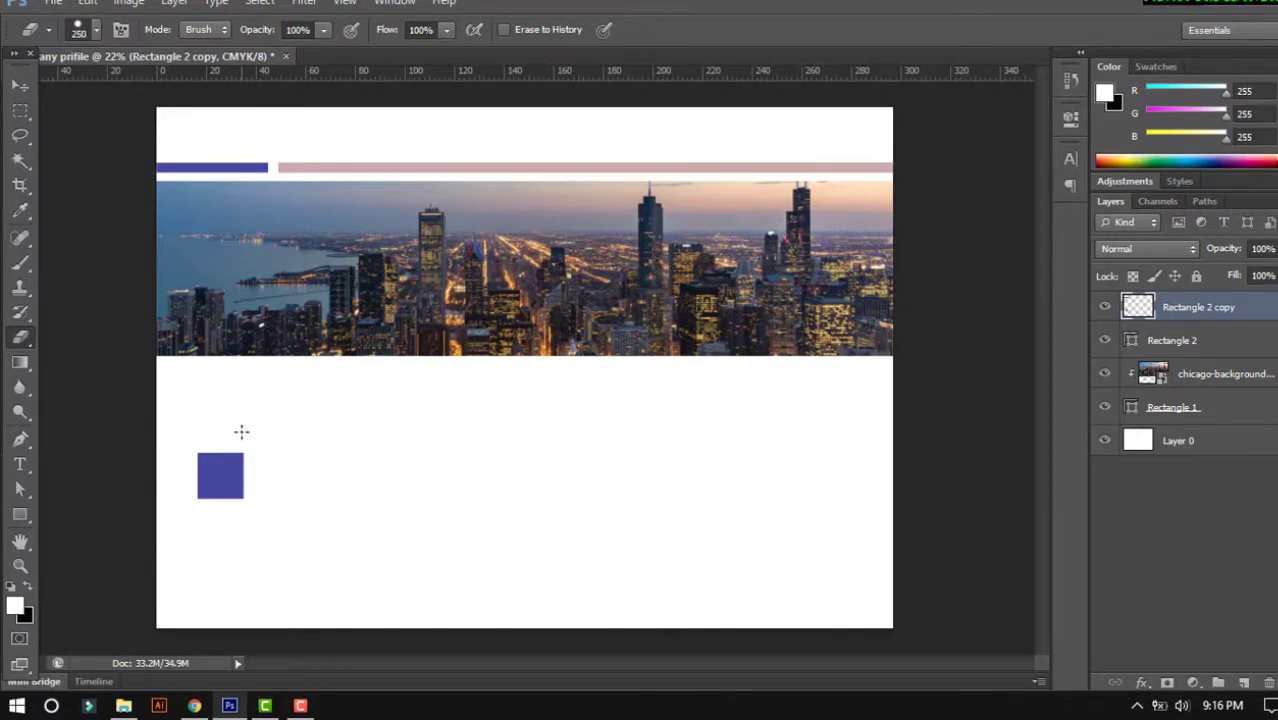
{"action": "mouse_move", "coordinate": [248, 456]}
{"action": "left_mouse_down"}
{"action": "mouse_move", "coordinate": [205, 442]}
{"action": "mouse_move", "coordinate": [237, 508]}
{"action": "left_mouse_up"}
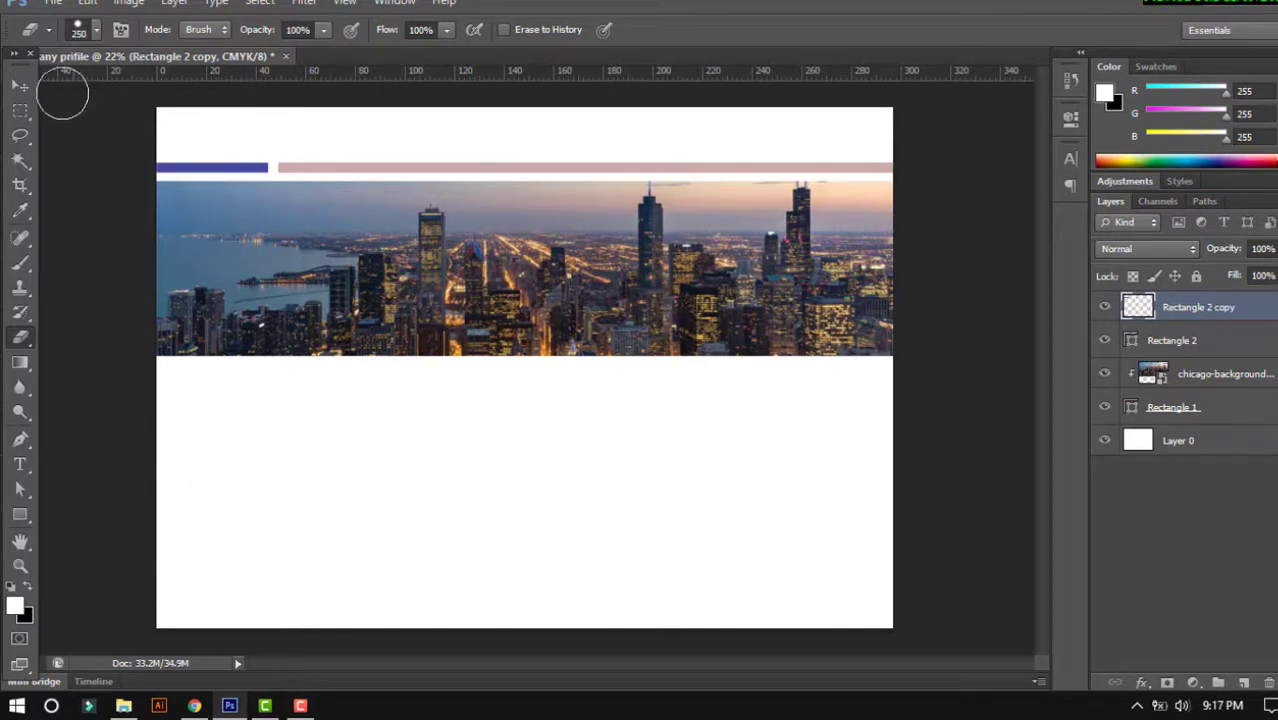
{"action": "left_click", "coordinate": [20, 85]}
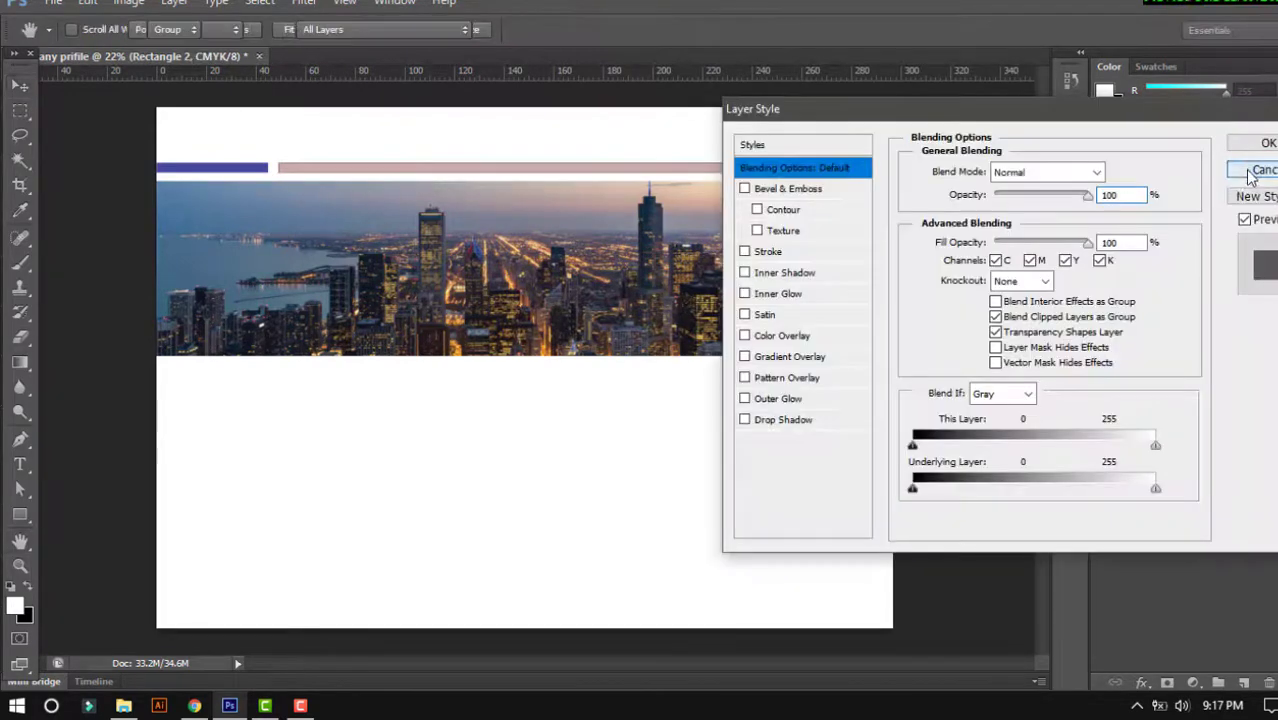
- Fill the long Rectangle 2 bar above the skyline with orange #ff9c00
{"action": "left_click", "coordinate": [1252, 171]}
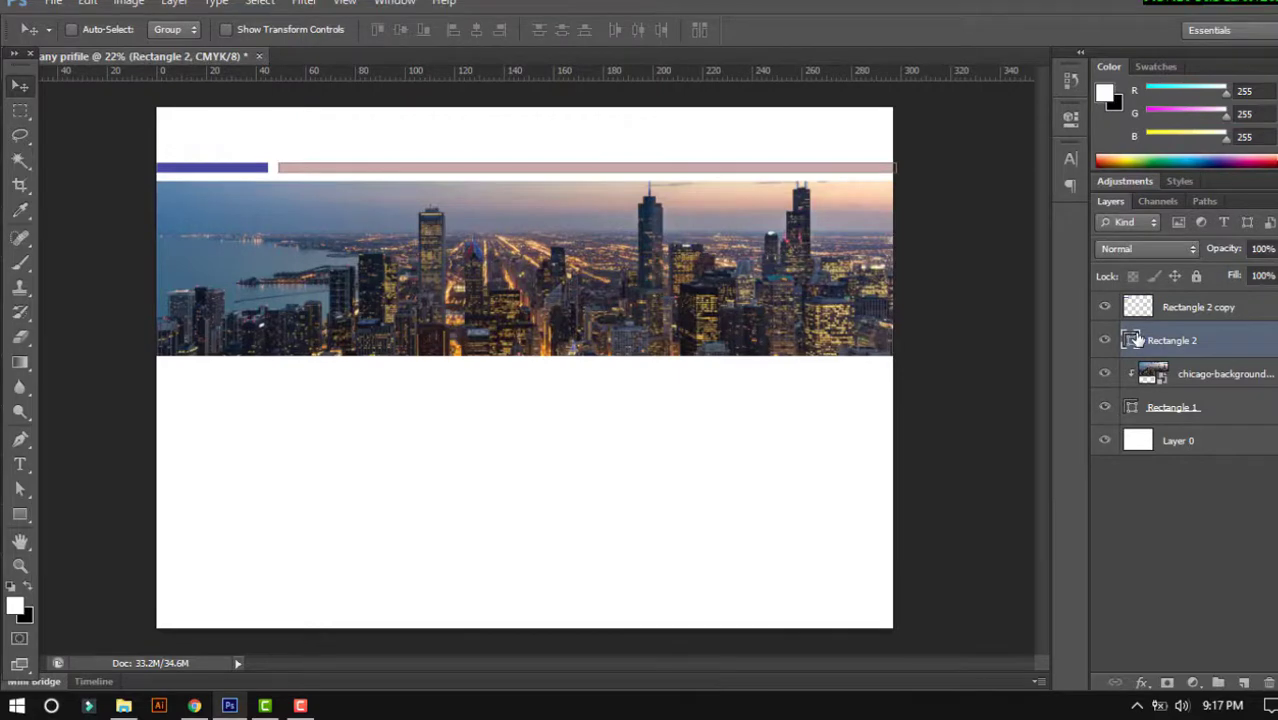
{"action": "double_click", "coordinate": [1136, 340]}
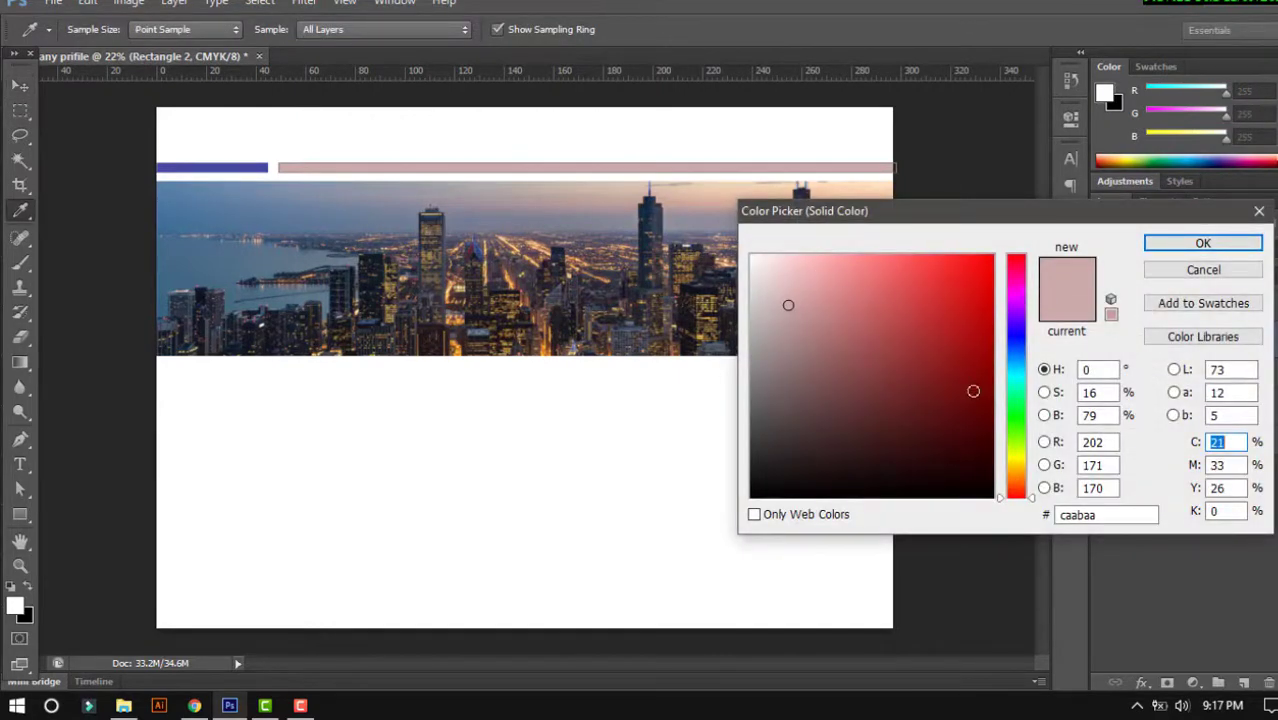
{"action": "left_click_drag", "start_coordinate": [1017, 485], "coordinate": [1017, 472]}
{"action": "left_click_drag", "start_coordinate": [976, 329], "coordinate": [1013, 242]}
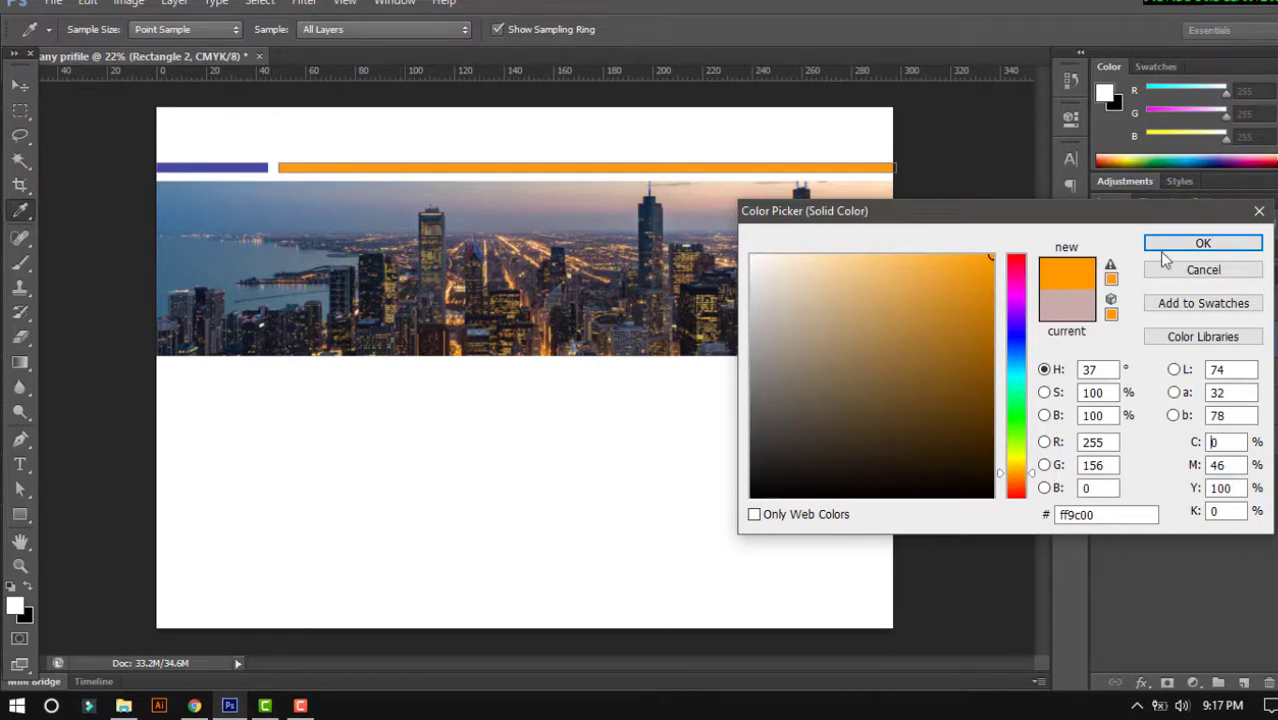
{"action": "left_click", "coordinate": [1162, 248]}
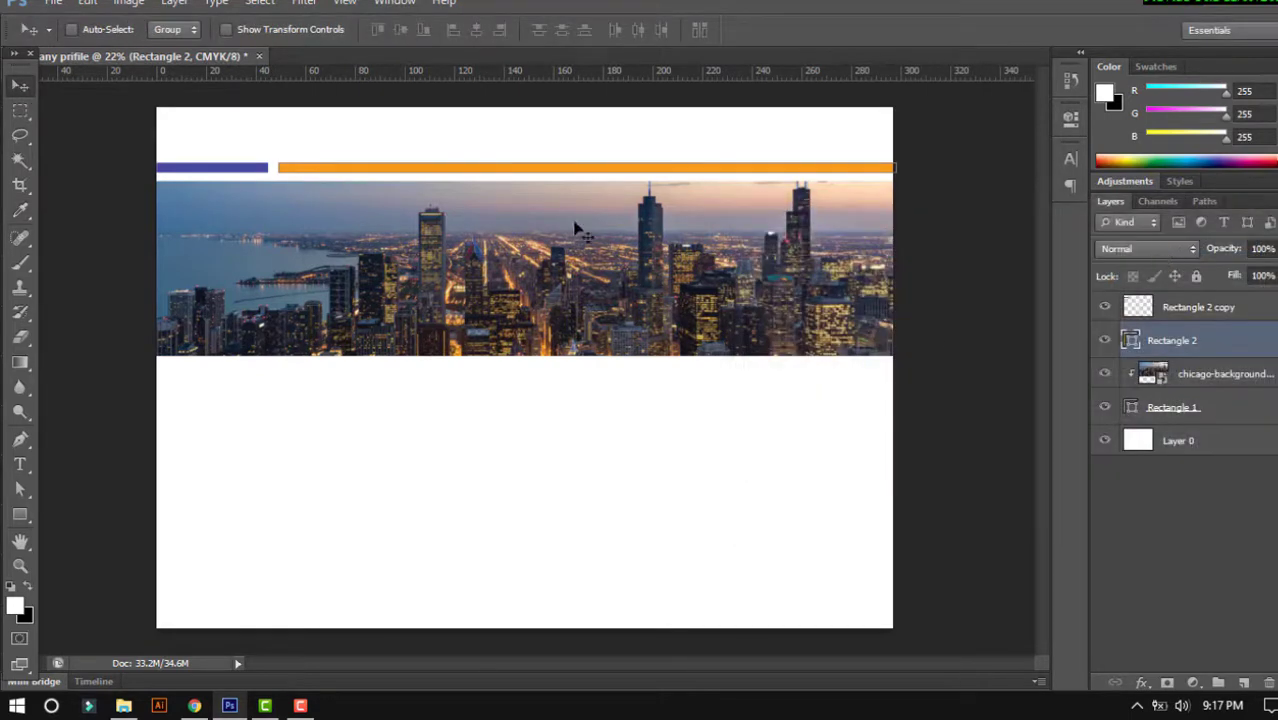
{"action": "left_click", "coordinate": [1230, 489]}
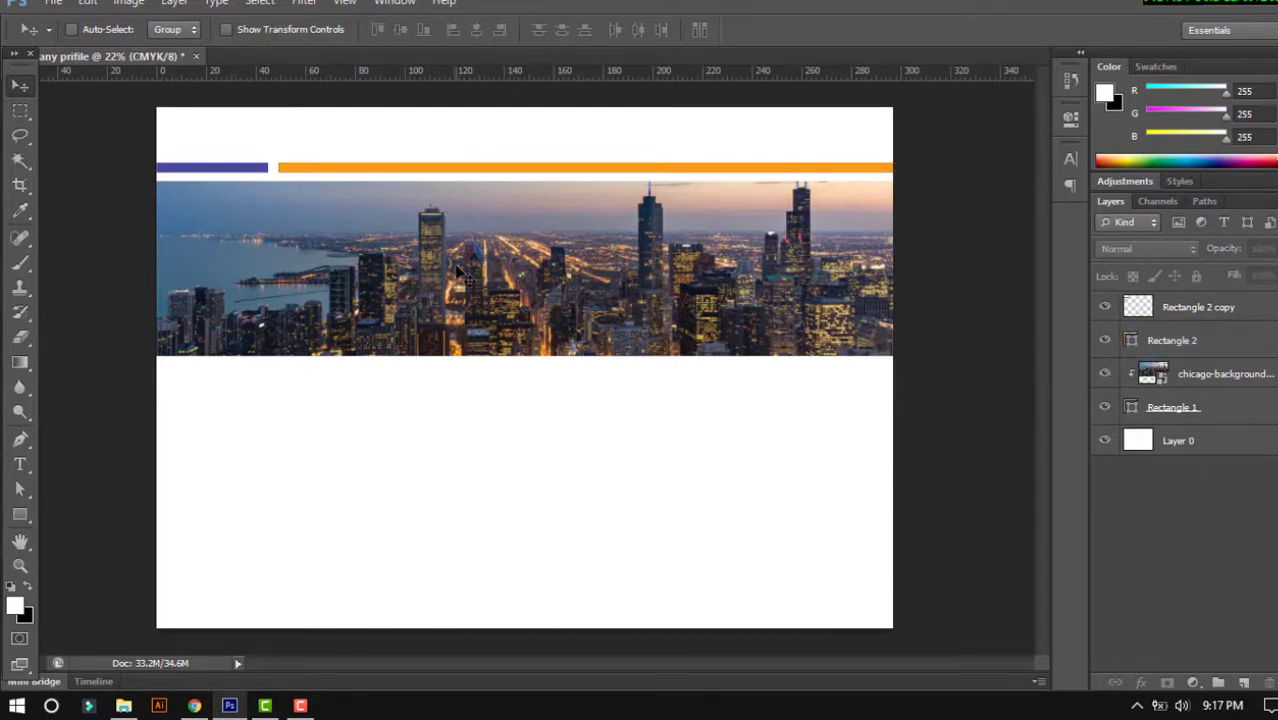
- Draw a small rectangle below the skyline on the left side of the page
{"action": "left_click", "coordinate": [1238, 311]}
{"action": "left_click", "coordinate": [30, 519]}
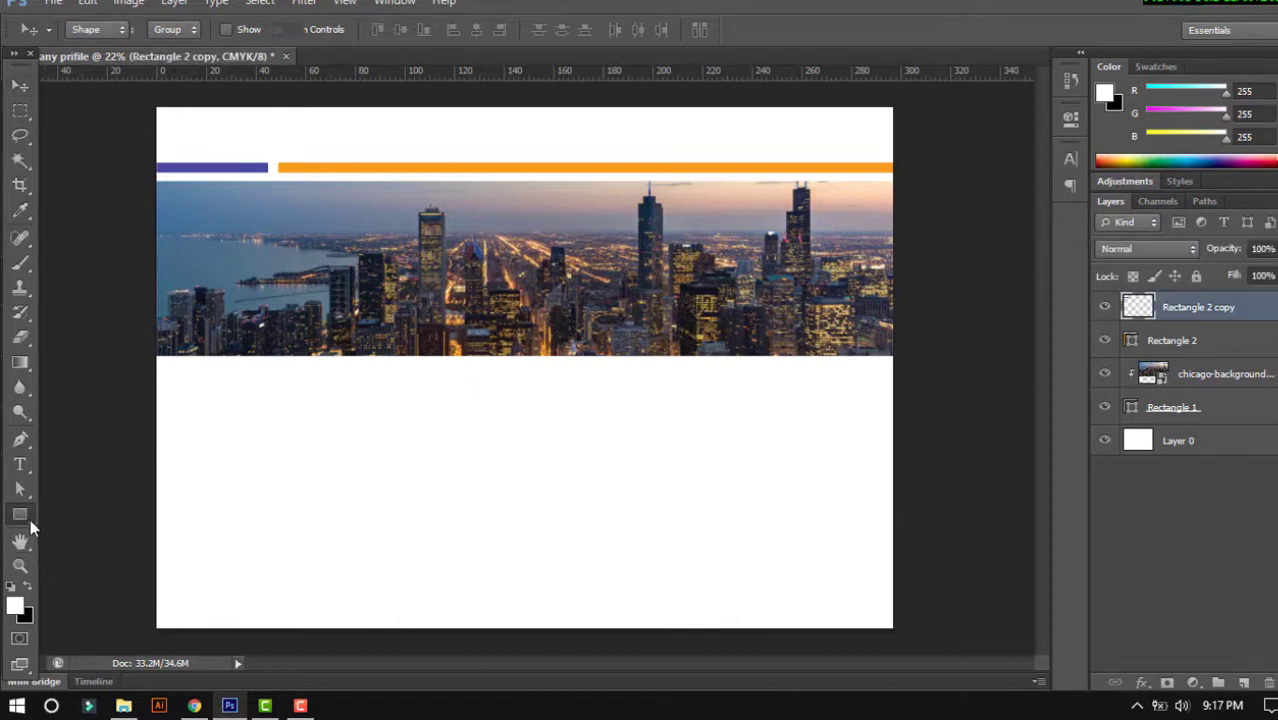
{"action": "left_click", "coordinate": [30, 519]}
{"action": "left_click", "coordinate": [97, 512]}
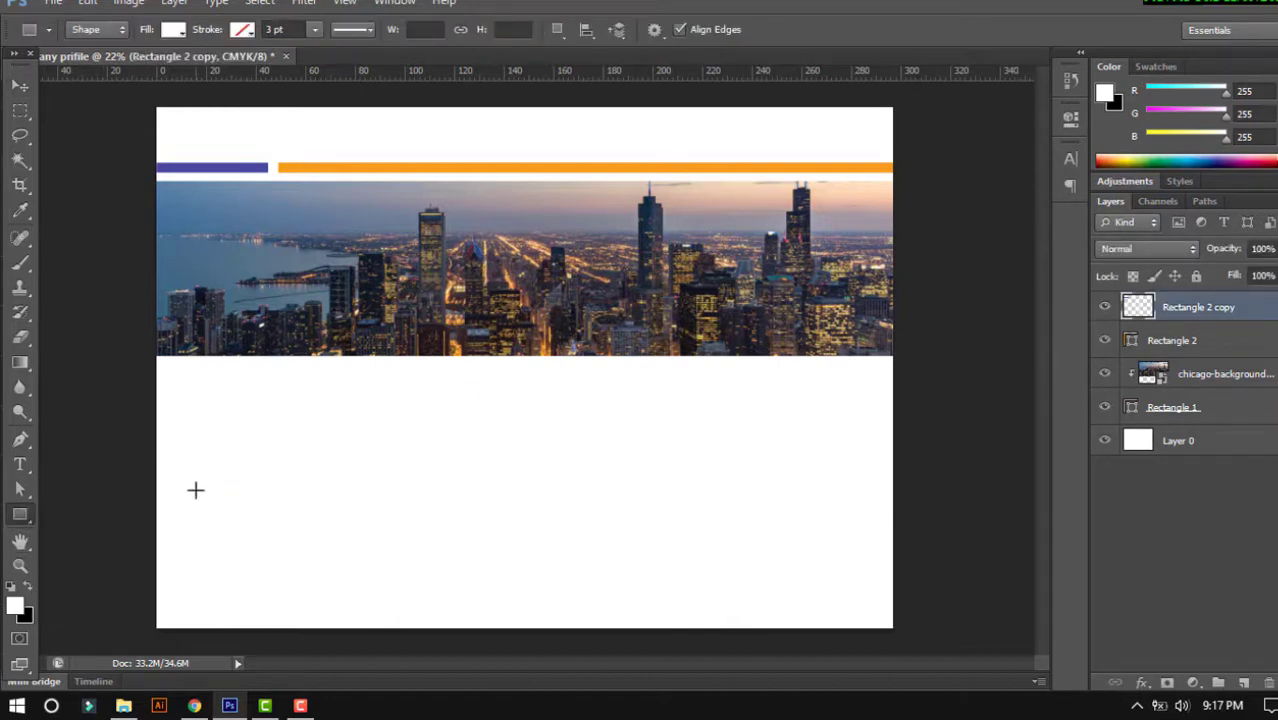
{"action": "left_click_drag", "start_coordinate": [201, 431], "coordinate": [244, 486]}
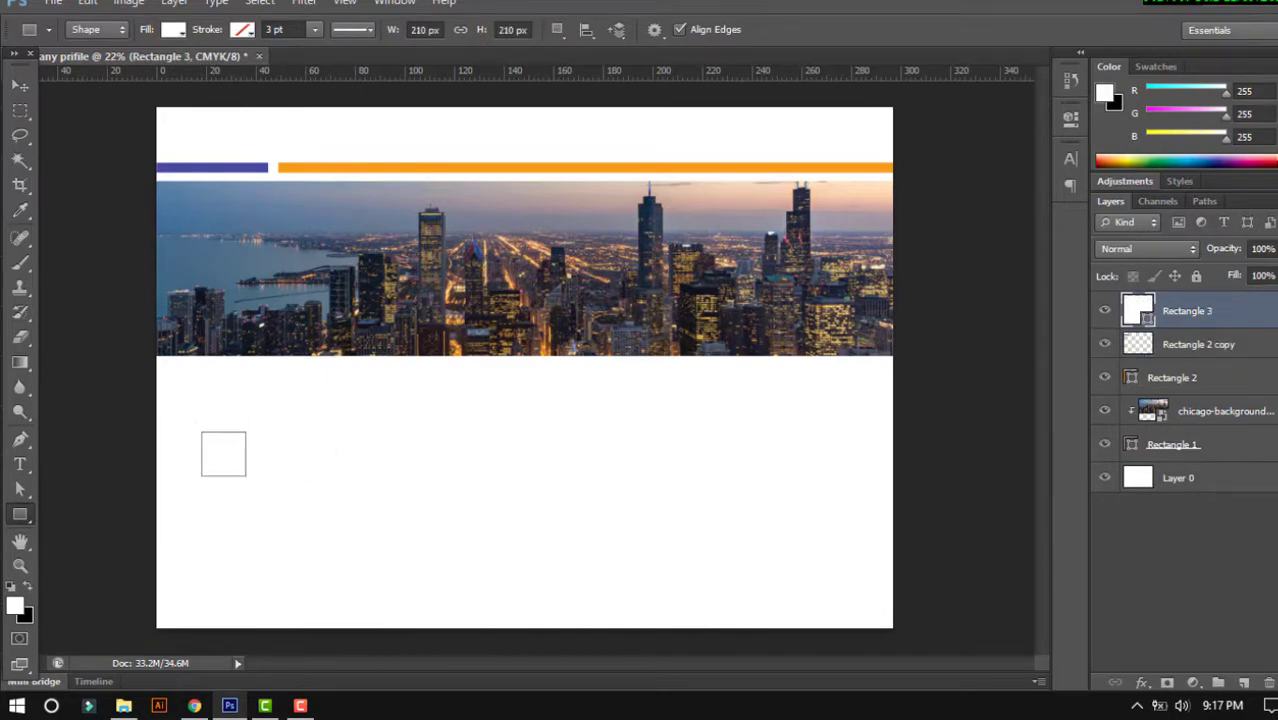
- Fill the new square with the blue sampled from the top bar and nudge it into place
{"action": "double_click", "coordinate": [1141, 306]}
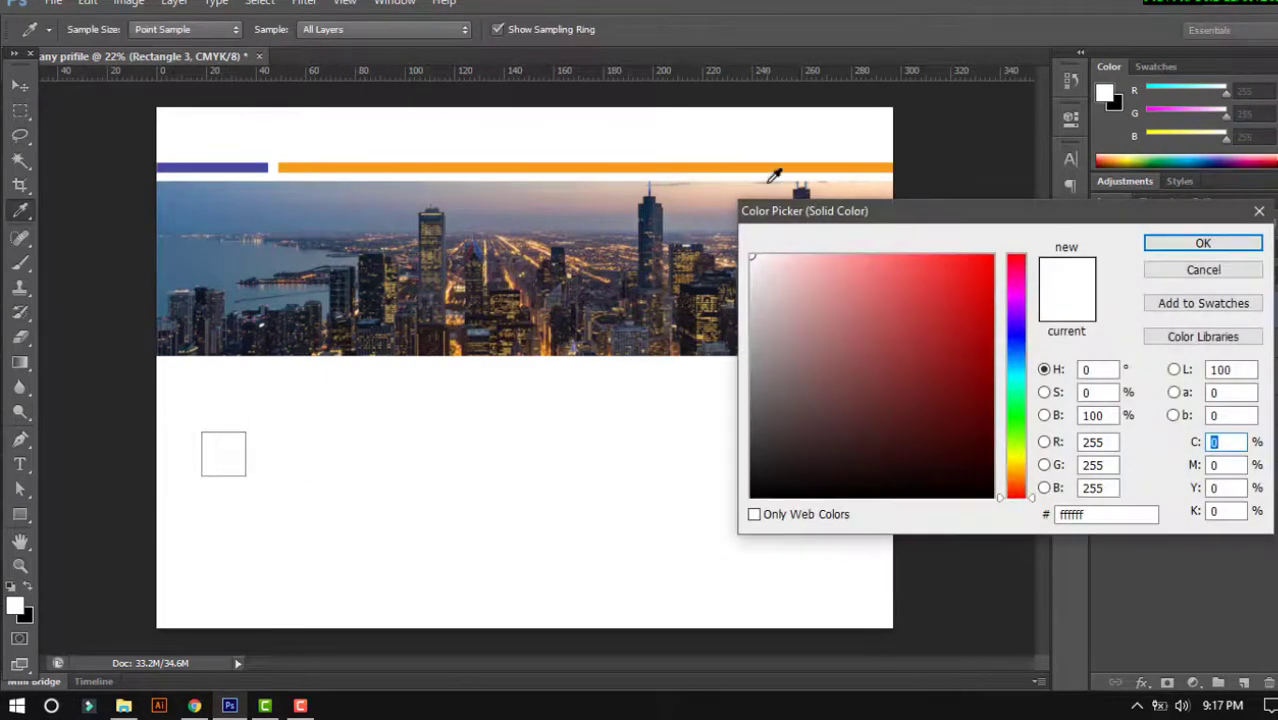
{"action": "left_click", "coordinate": [770, 166]}
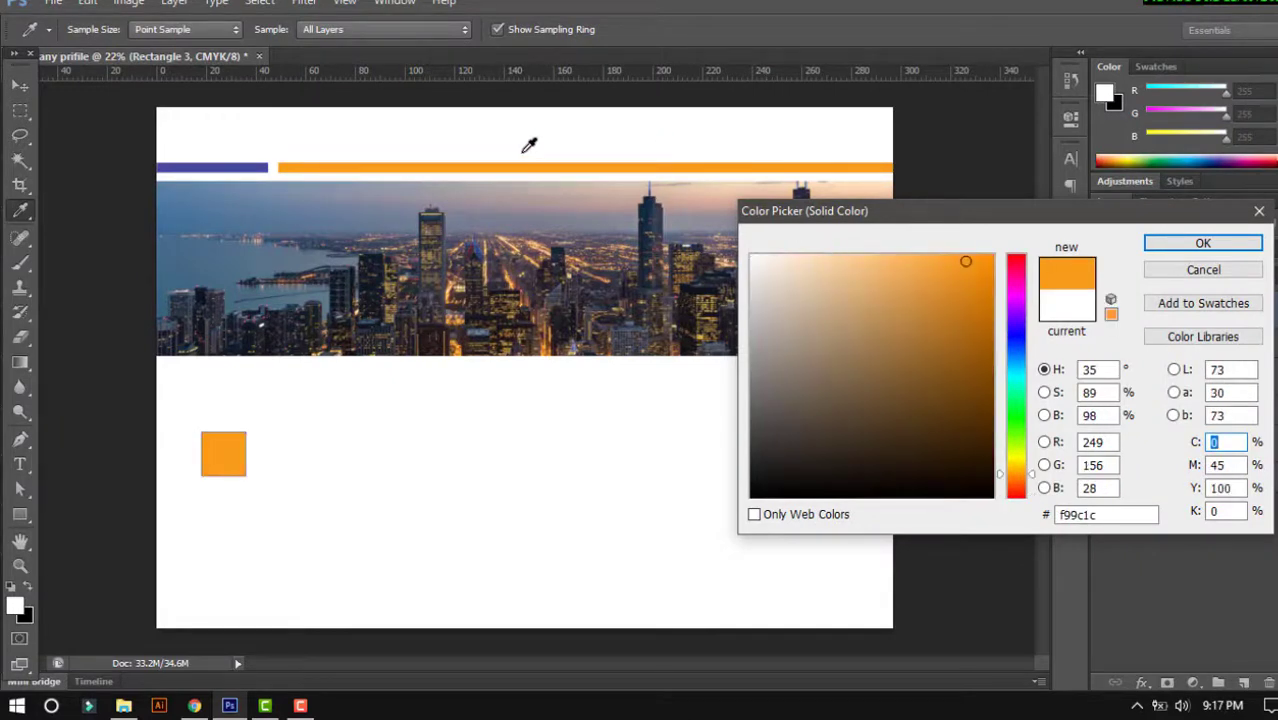
{"action": "left_click", "coordinate": [266, 166]}
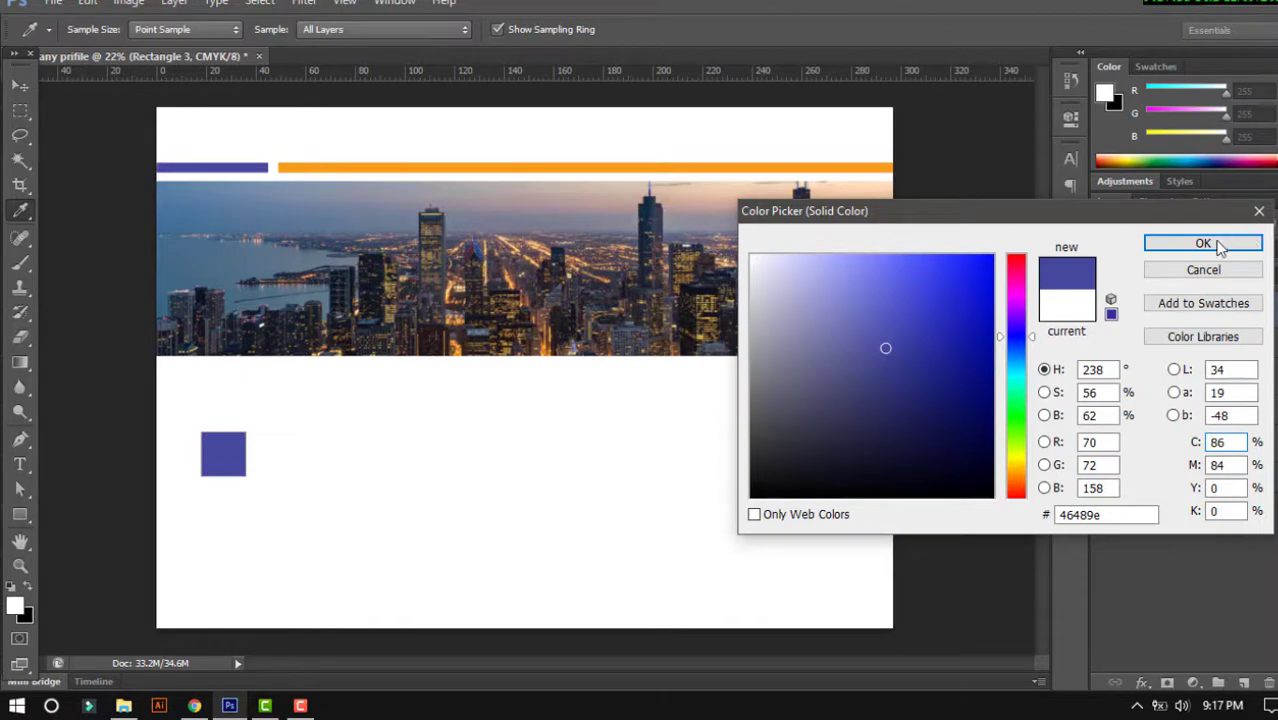
{"action": "left_click", "coordinate": [1205, 251]}
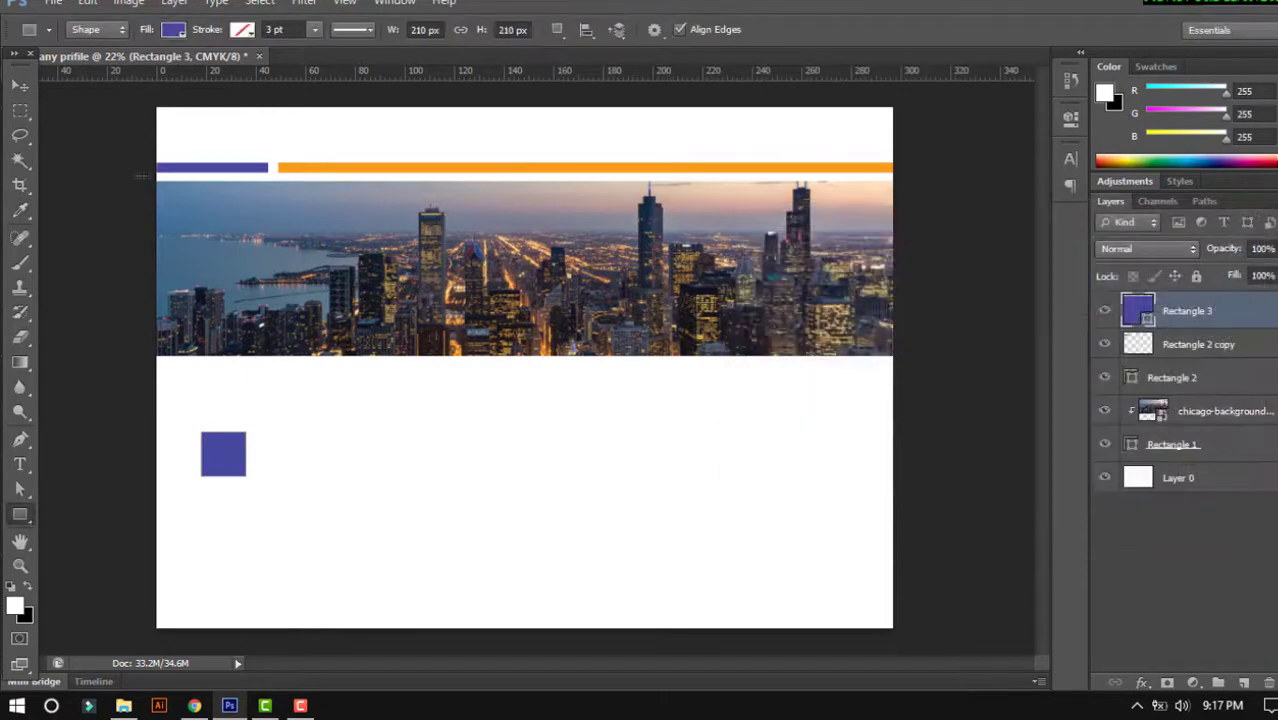
{"action": "left_click", "coordinate": [18, 87]}
{"action": "right_click", "coordinate": [240, 456]}
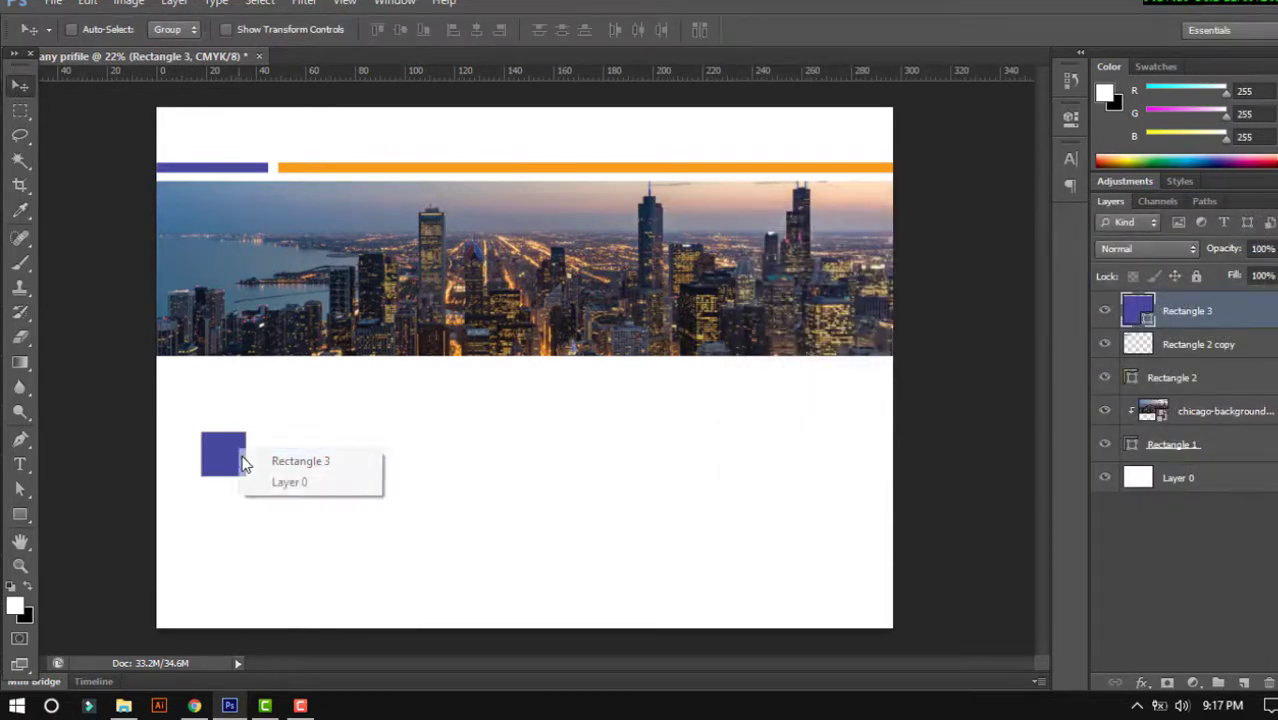
{"action": "left_click_drag", "start_coordinate": [240, 456], "coordinate": [229, 464]}
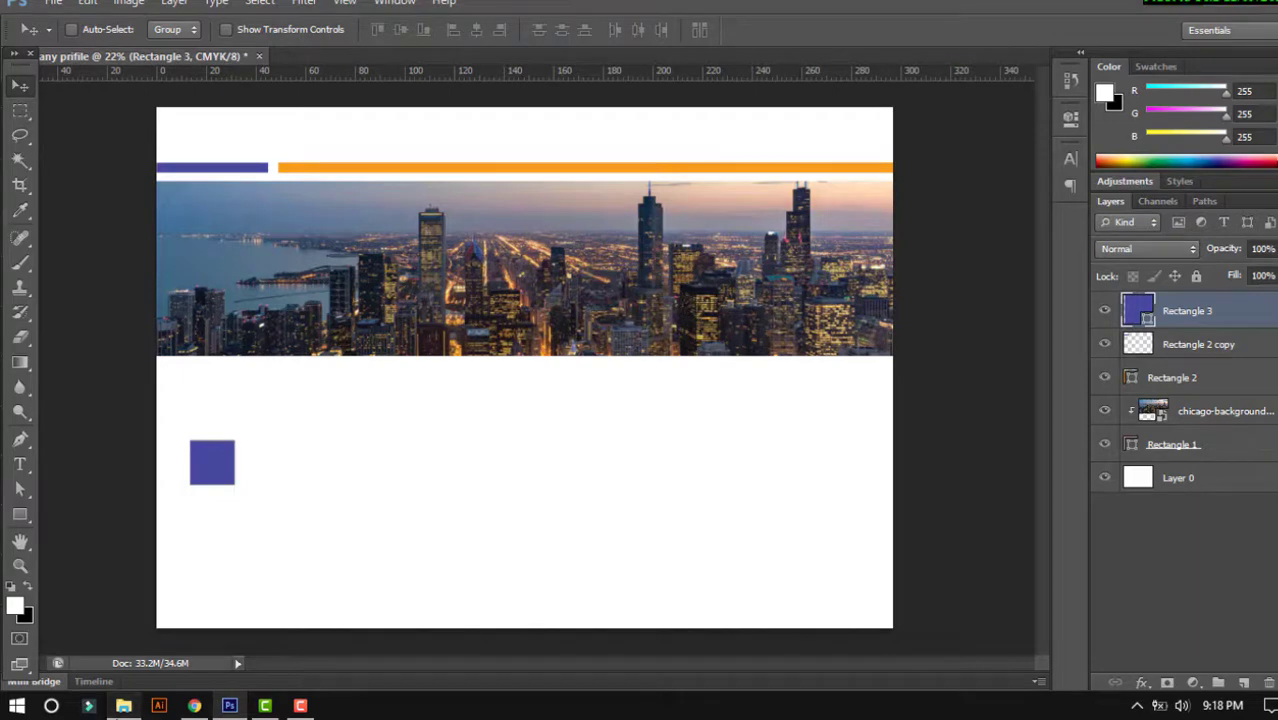
{"action": "left_click", "coordinate": [123, 706]}
- Drag 63611.png from the Desktop's icon folder onto the Photoshop page
{"action": "left_click", "coordinate": [142, 170]}
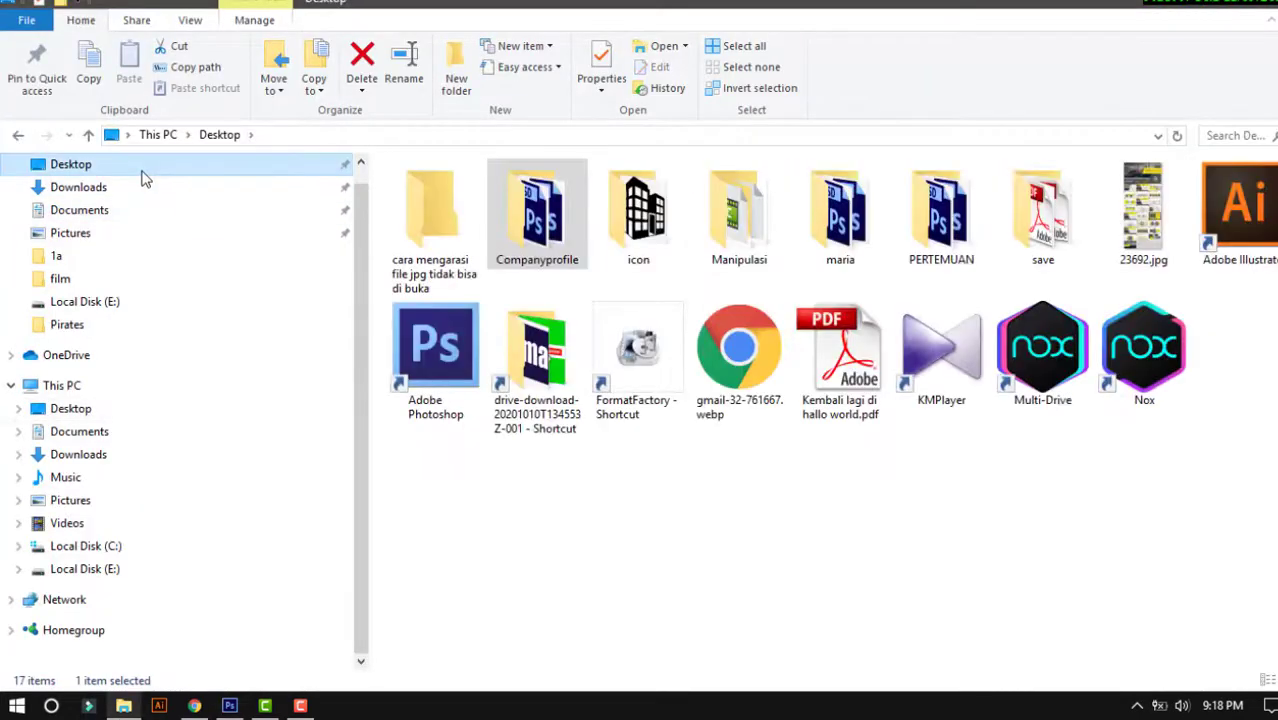
{"action": "double_click", "coordinate": [627, 215]}
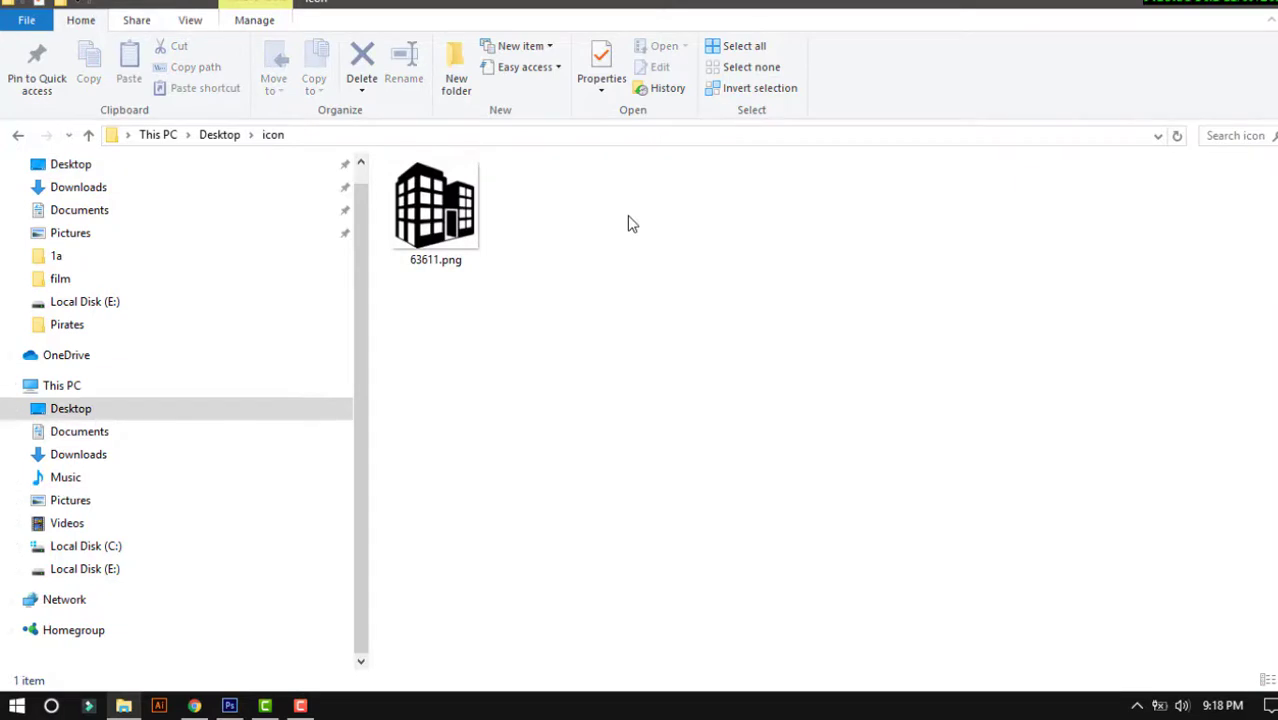
{"action": "mouse_move", "coordinate": [476, 228]}
{"action": "left_mouse_down"}
{"action": "mouse_move", "coordinate": [252, 712]}
{"action": "mouse_move", "coordinate": [622, 190]}
{"action": "left_mouse_up"}
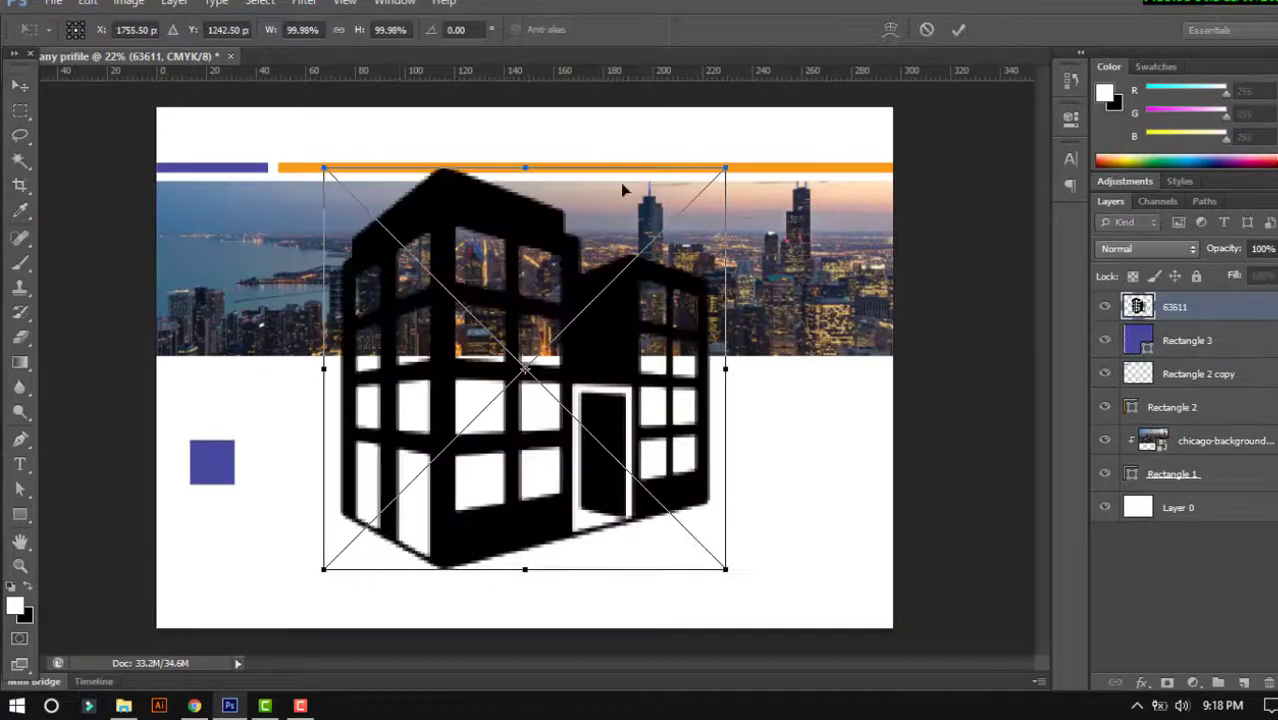
- Place the building image, shrink it to about a third, and center it on the blue square
{"action": "left_click", "coordinate": [959, 30]}
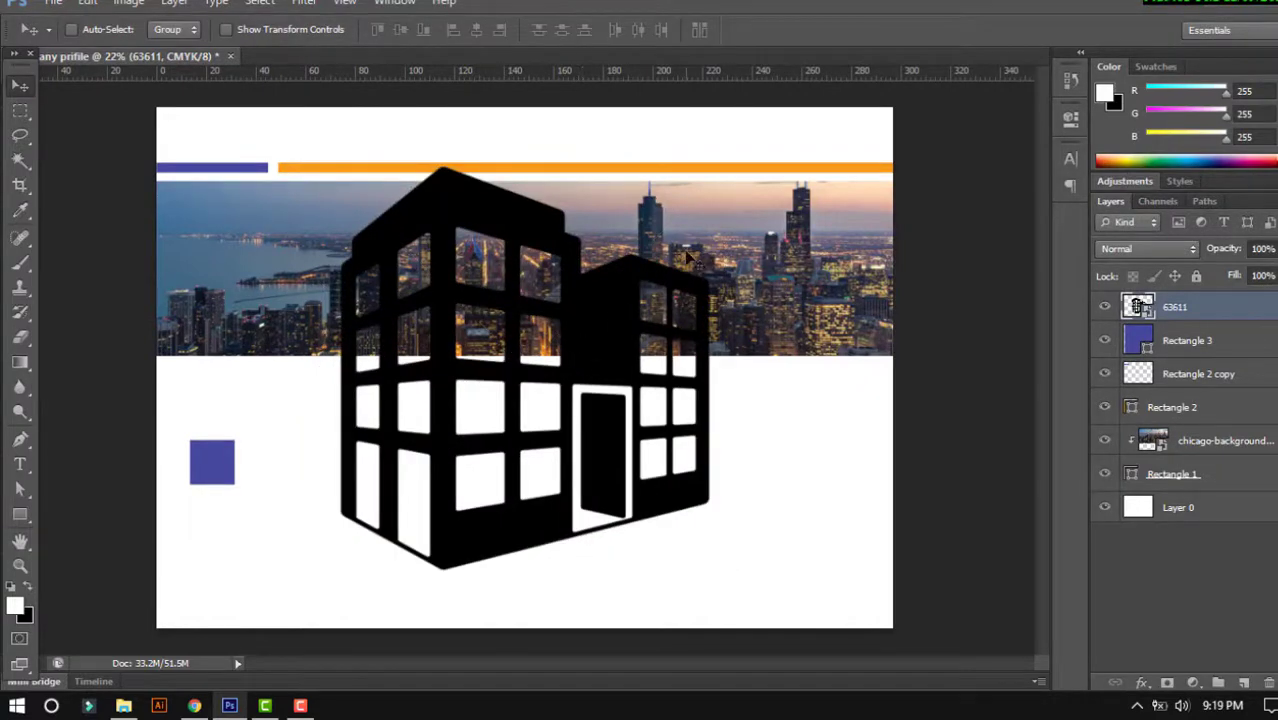
{"action": "key", "text": "ctrl+t"}
{"action": "left_click_drag", "start_coordinate": [728, 165], "coordinate": [366, 527]}
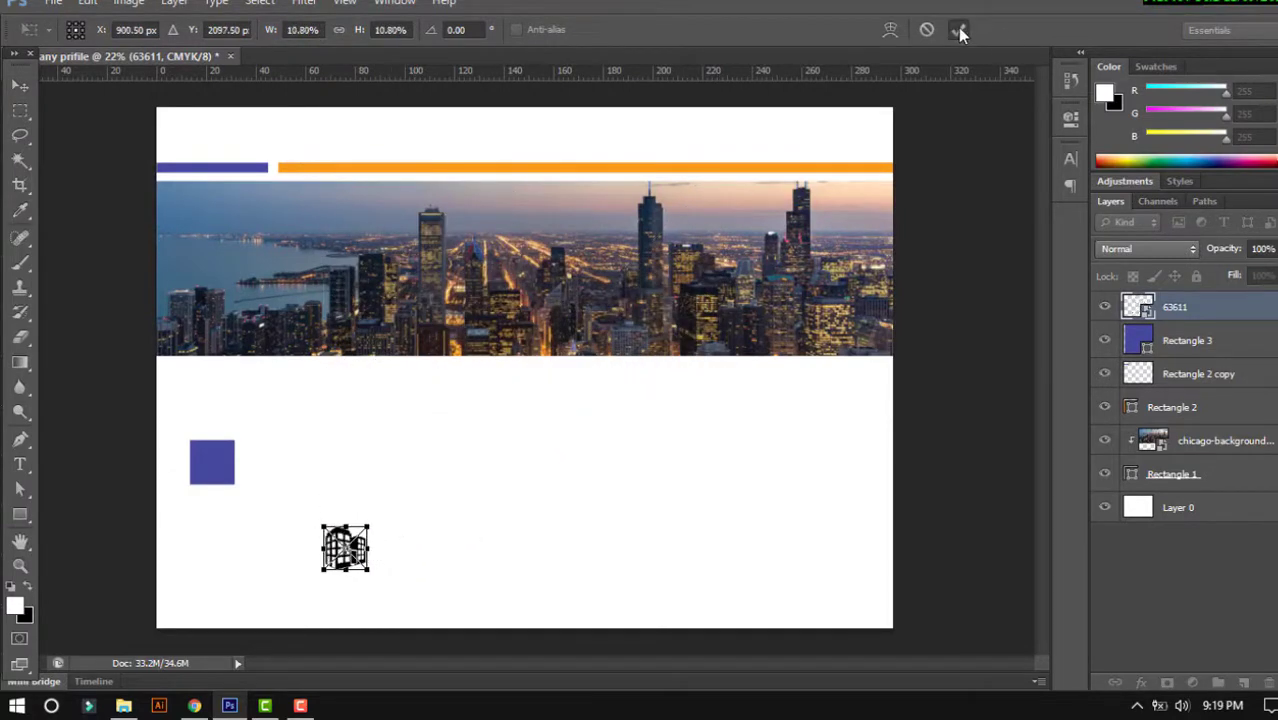
{"action": "left_click", "coordinate": [959, 30]}
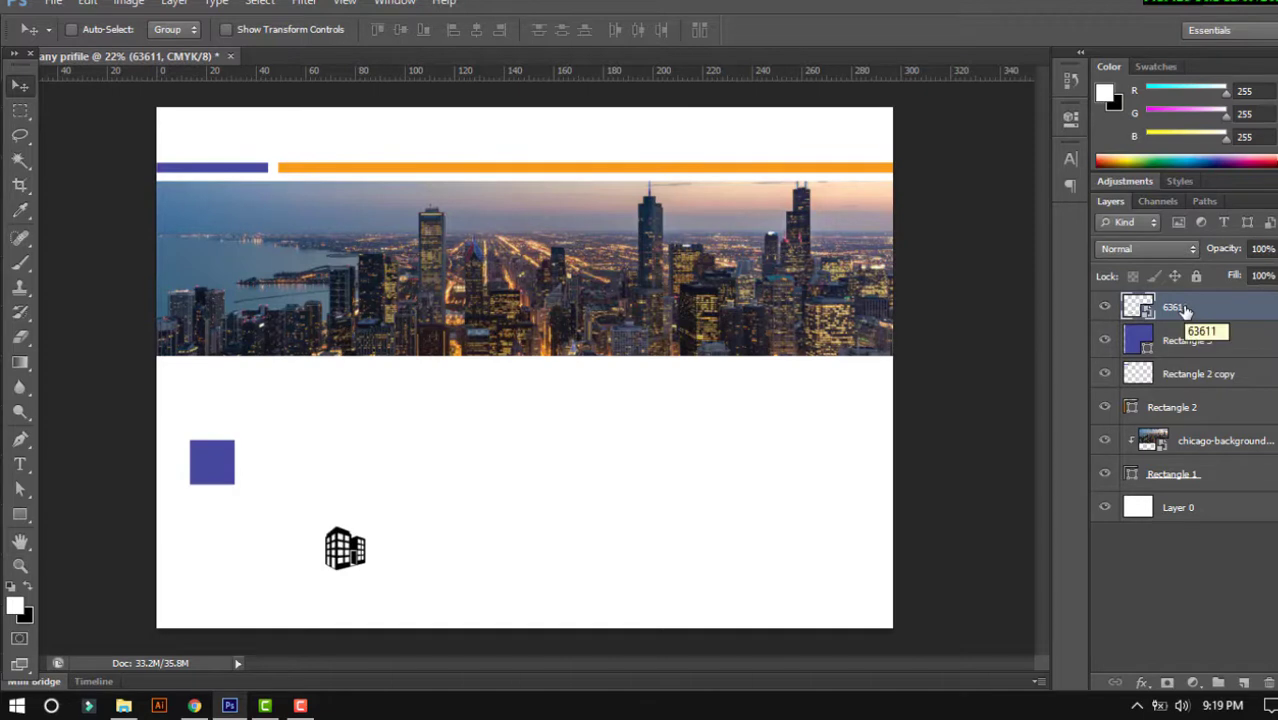
{"action": "left_click", "coordinate": [1201, 342], "text": "shift"}
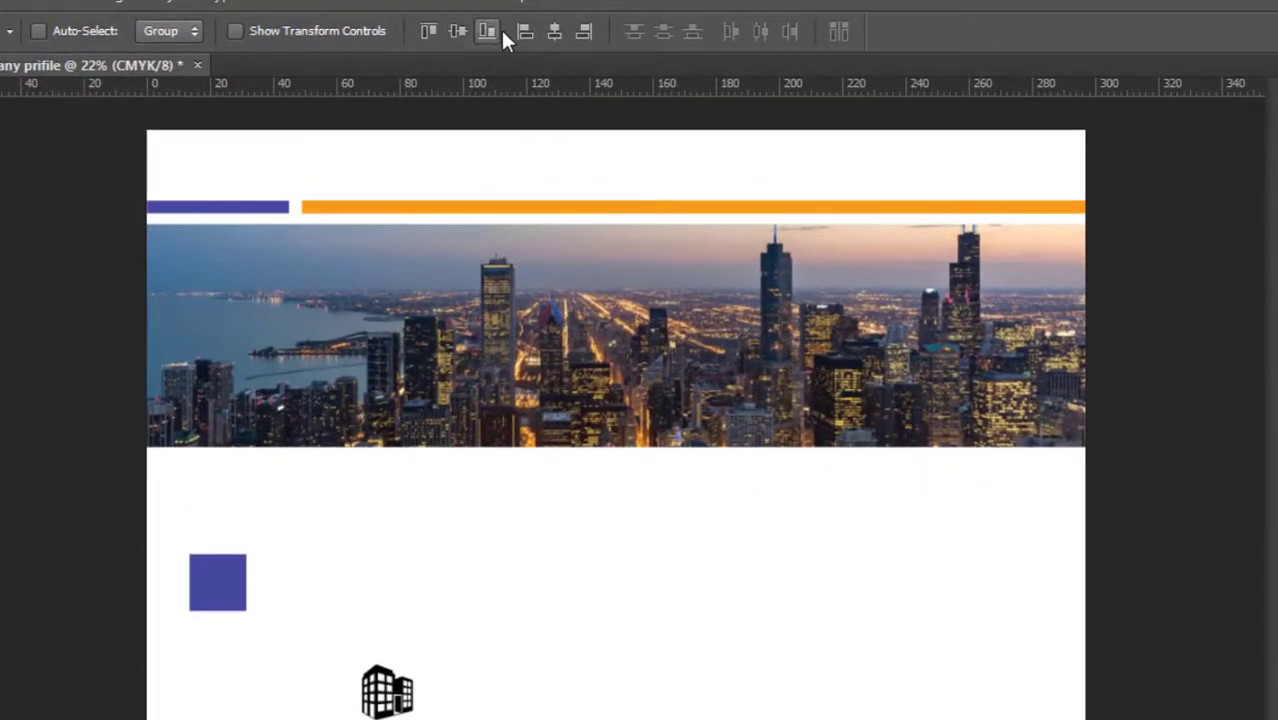
{"action": "left_click", "coordinate": [525, 31]}
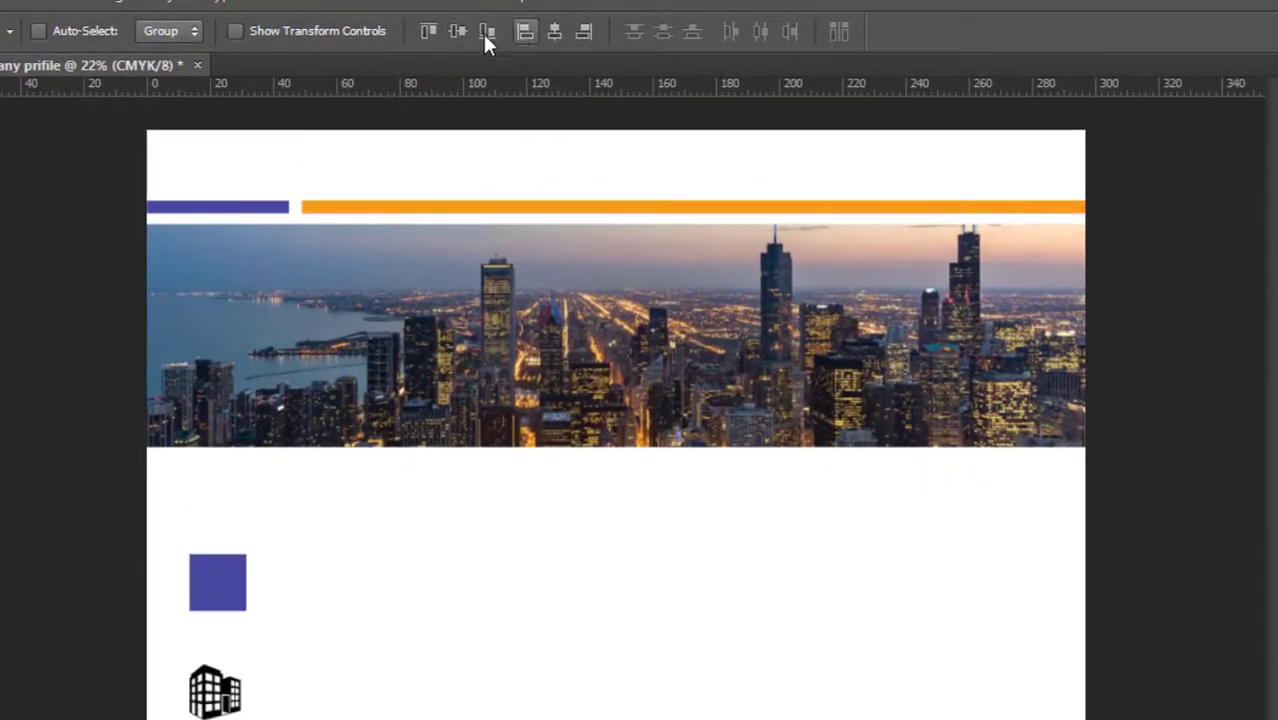
{"action": "left_click", "coordinate": [430, 31]}
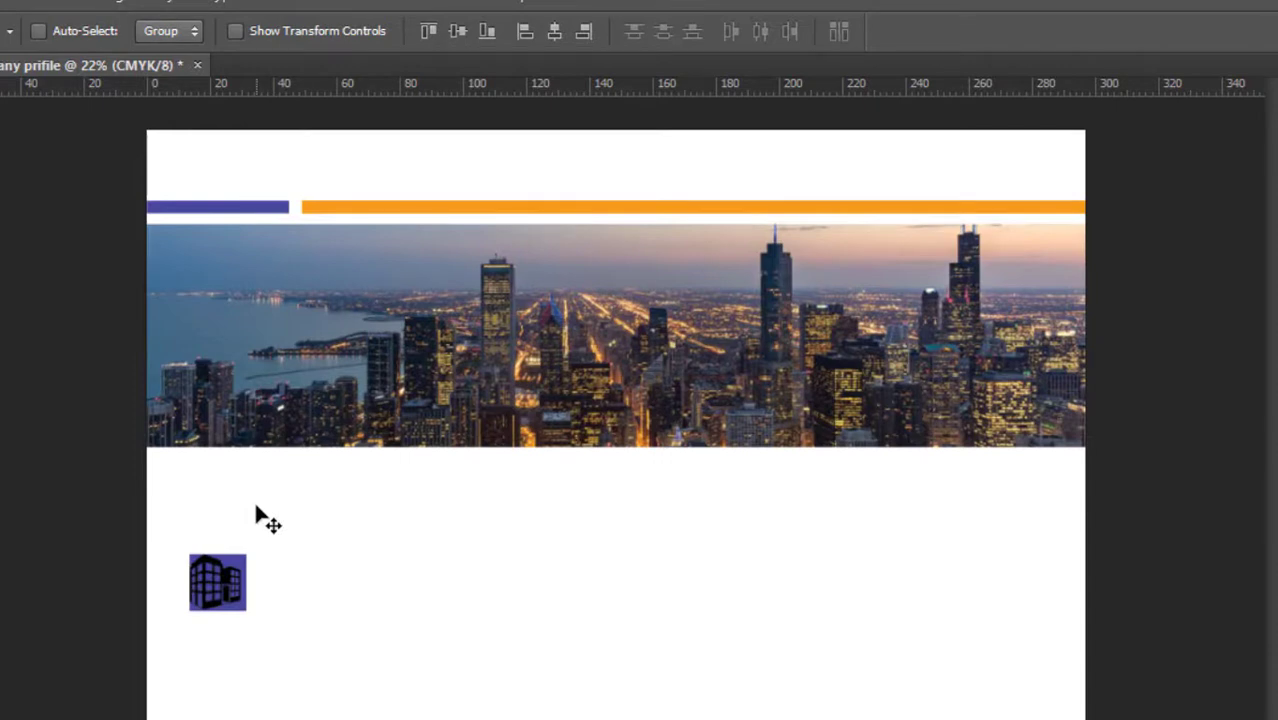
- Zoom in and scale the building icon to about two-thirds so it fits inside the square
{"action": "key", "text": "z"}
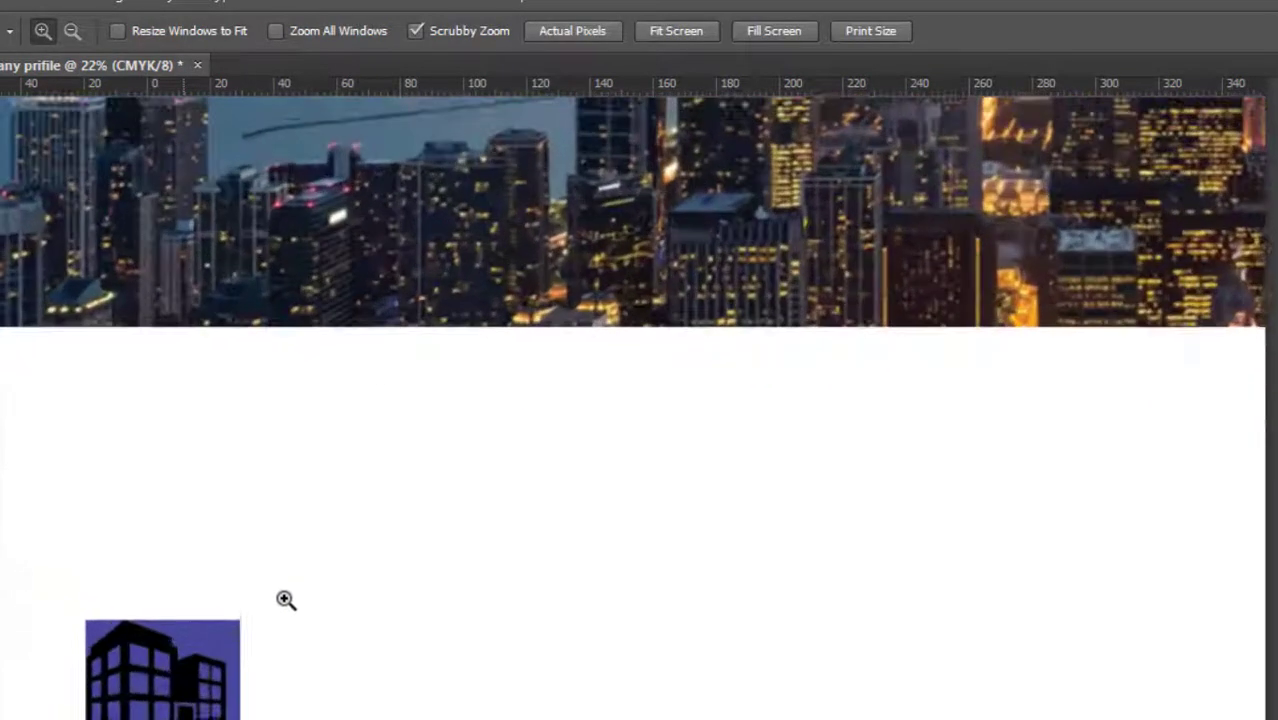
{"action": "left_click_drag", "start_coordinate": [186, 517], "coordinate": [357, 416]}
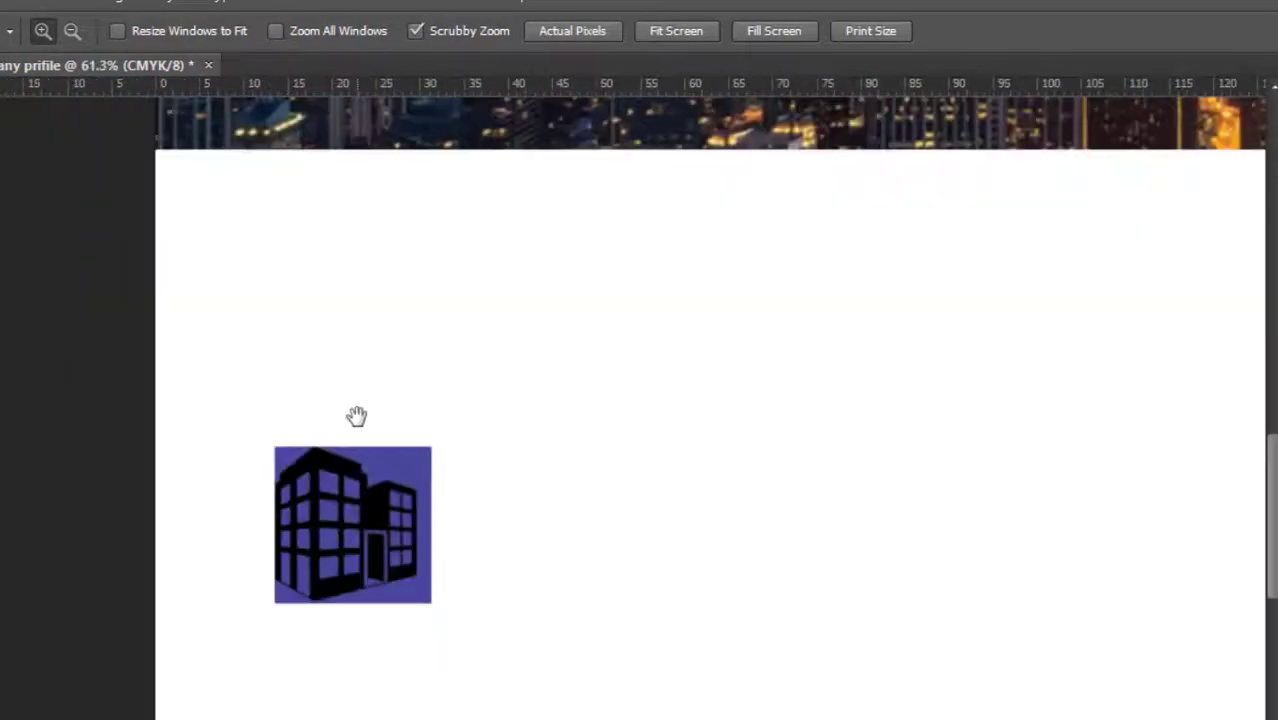
{"action": "key", "text": "v"}
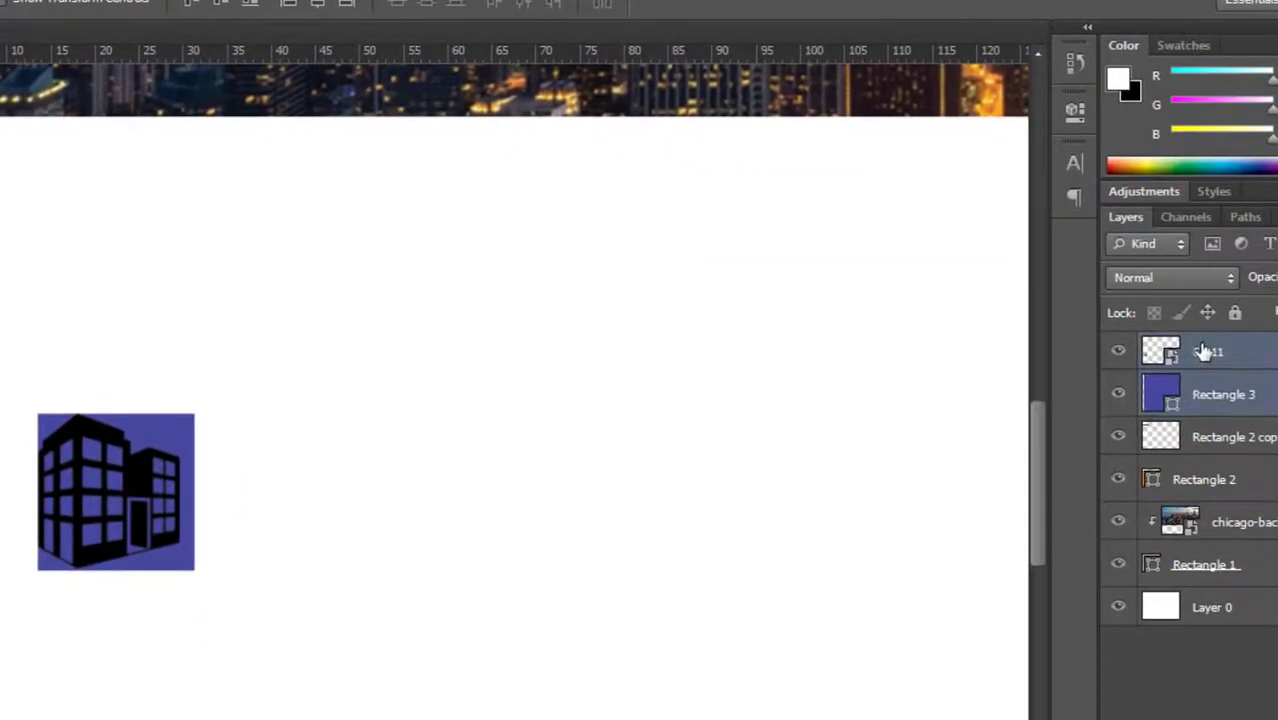
{"action": "left_click", "coordinate": [1207, 351]}
{"action": "key", "text": "ctrl+t"}
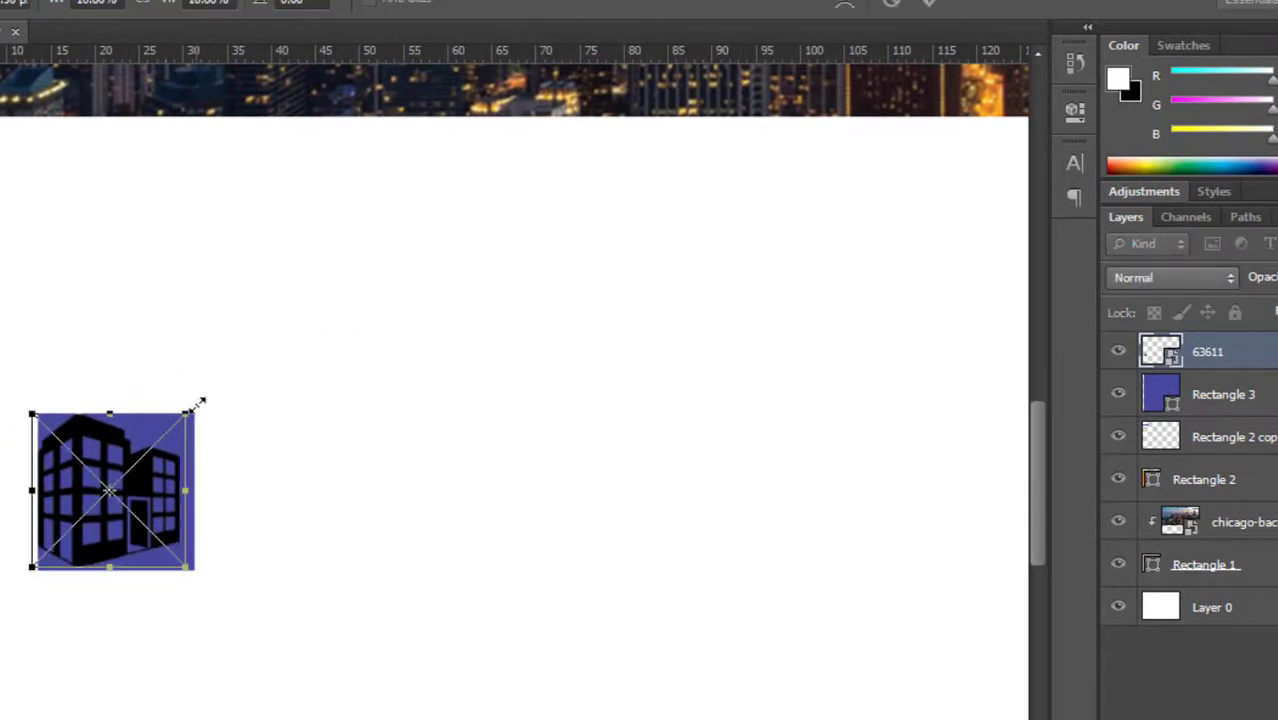
{"action": "left_click_drag", "start_coordinate": [199, 403], "coordinate": [150, 450]}
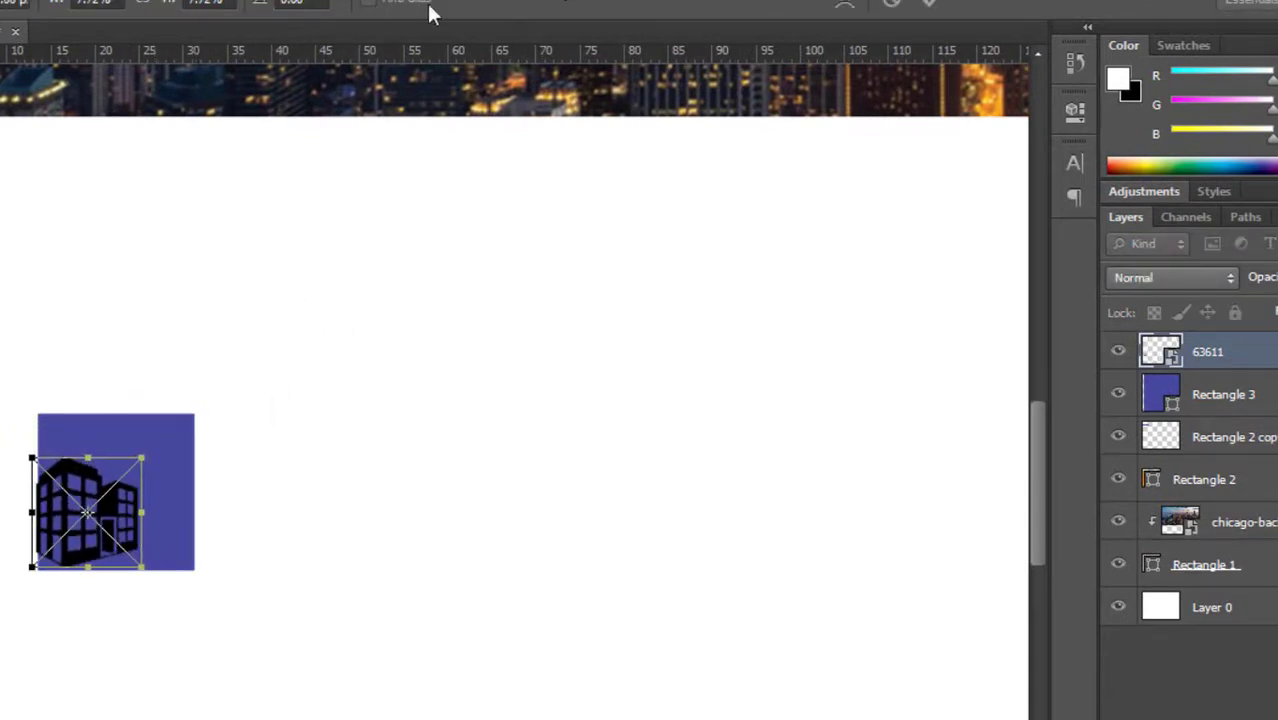
{"action": "left_click", "coordinate": [932, 4]}
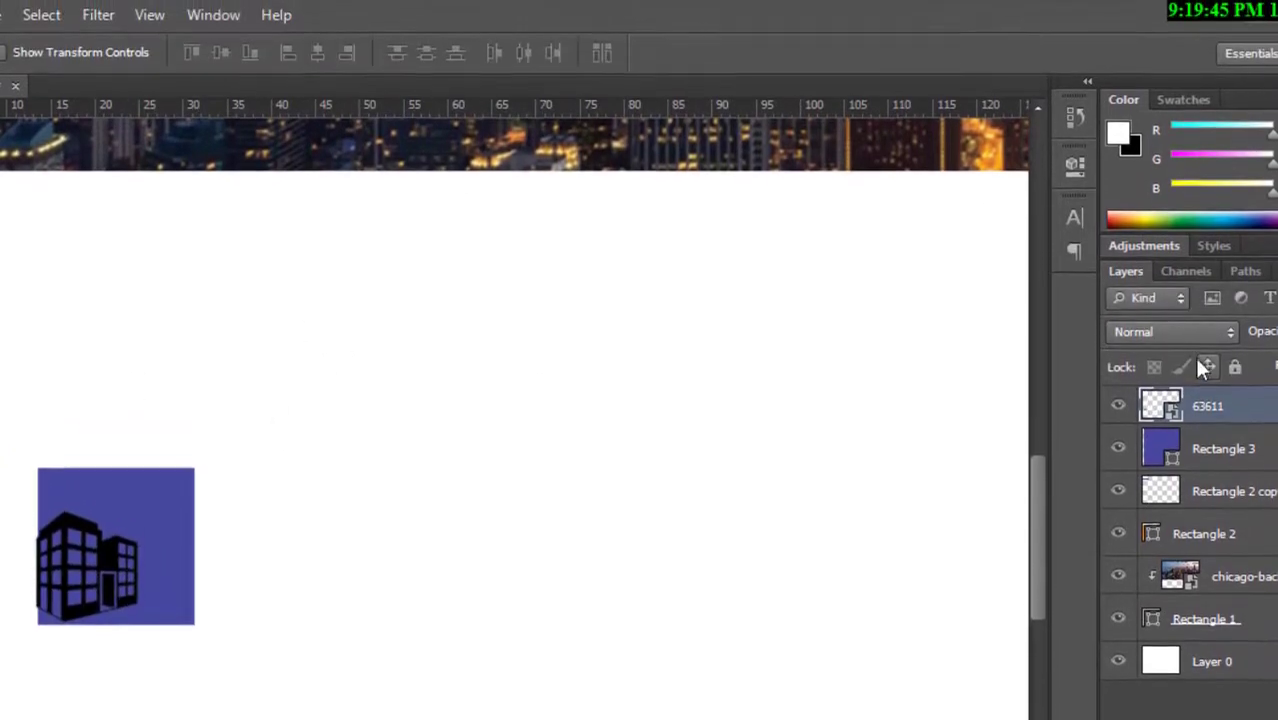
- Give the 63611 icon layer a white (ffffff) Color Overlay through Blending Options
{"action": "right_click", "coordinate": [1208, 424]}
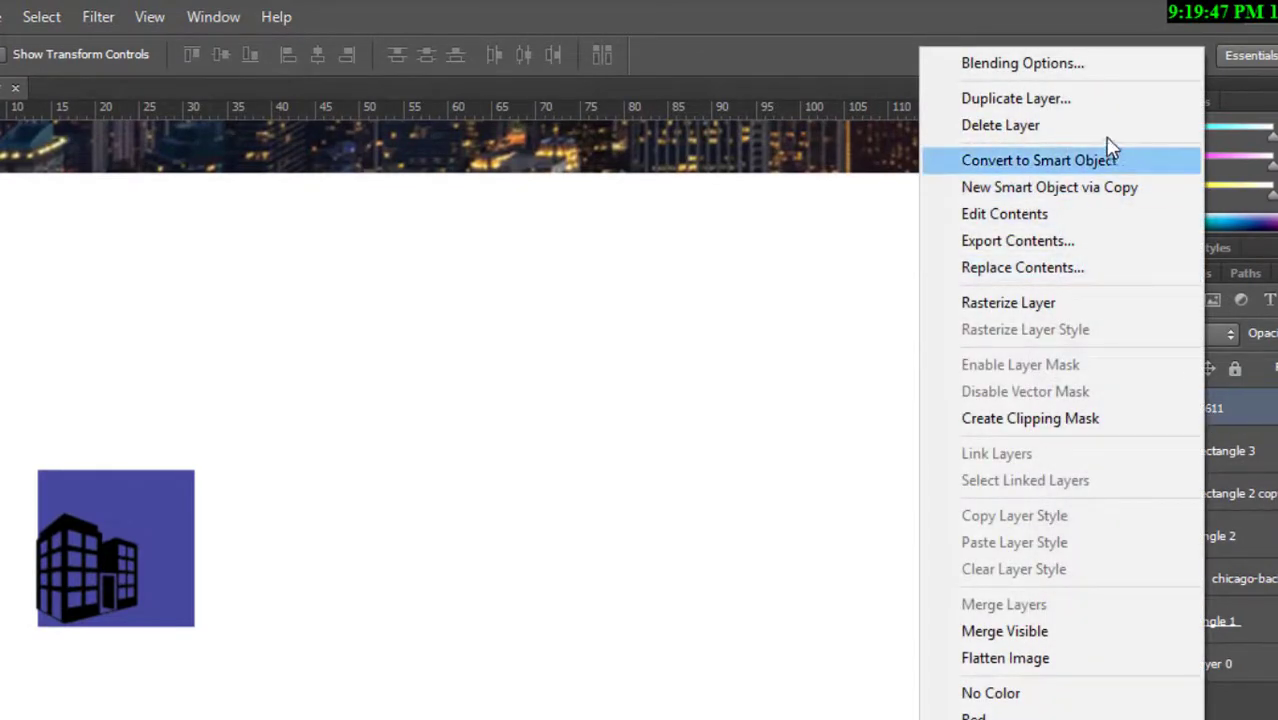
{"action": "left_click", "coordinate": [1100, 68]}
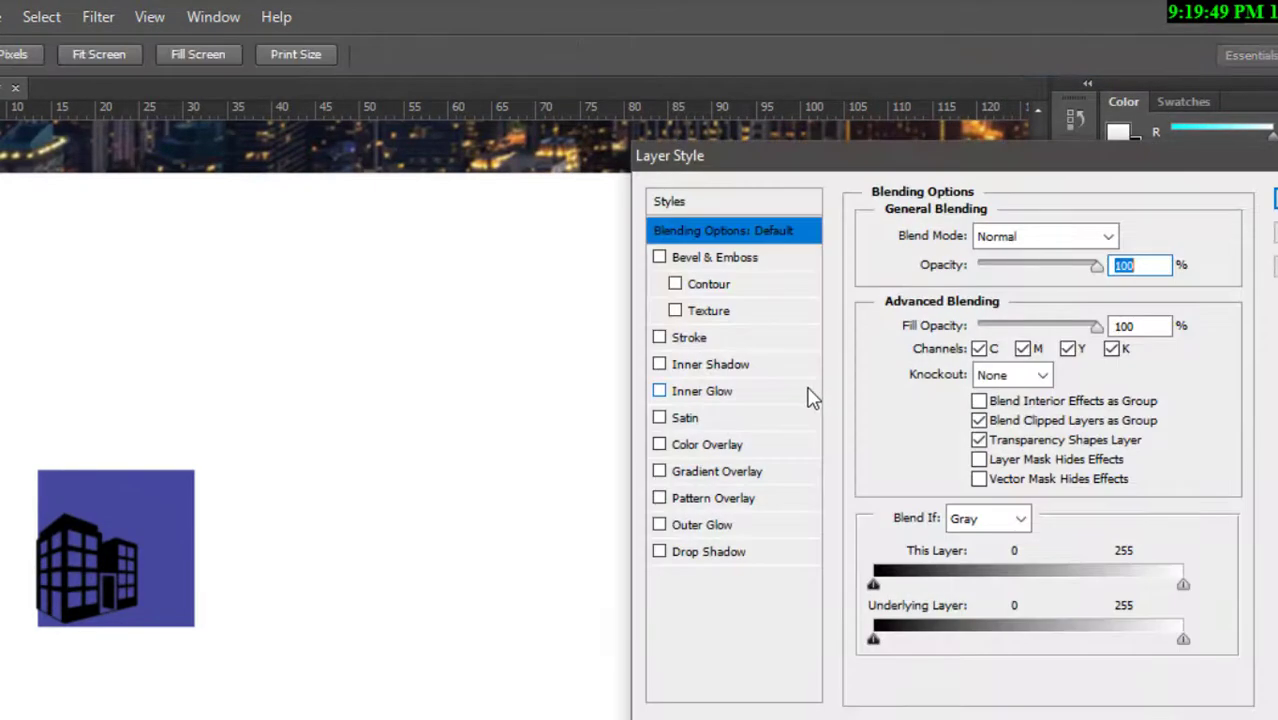
{"action": "left_click_drag", "start_coordinate": [864, 175], "coordinate": [643, 175]}
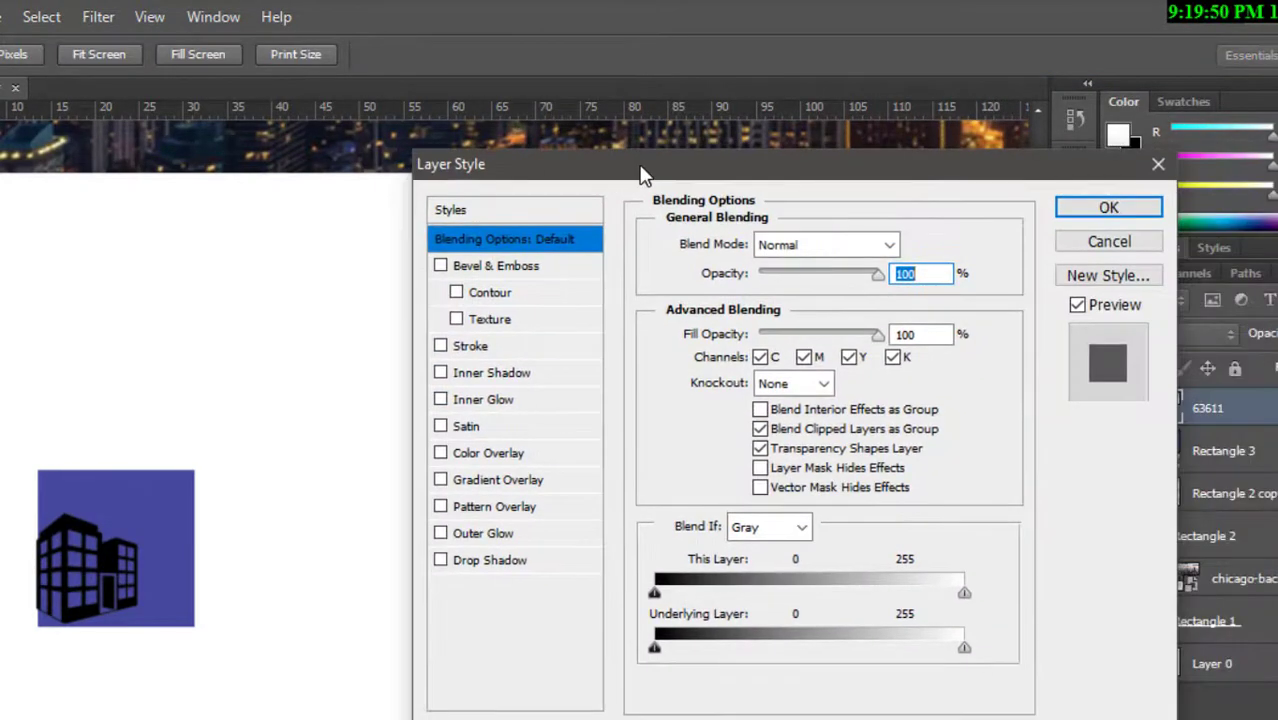
{"action": "left_click", "coordinate": [517, 455]}
{"action": "left_click", "coordinate": [913, 258]}
{"action": "left_click", "coordinate": [669, 344]}
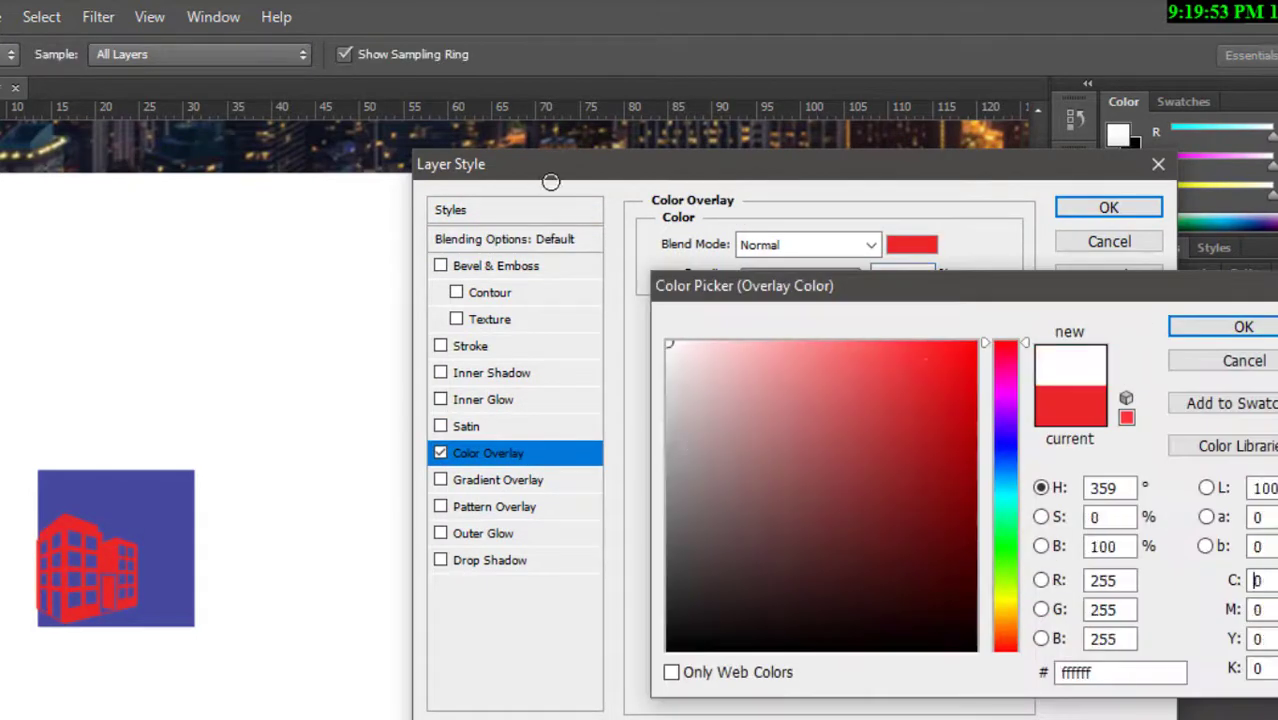
{"action": "left_click", "coordinate": [1236, 327]}
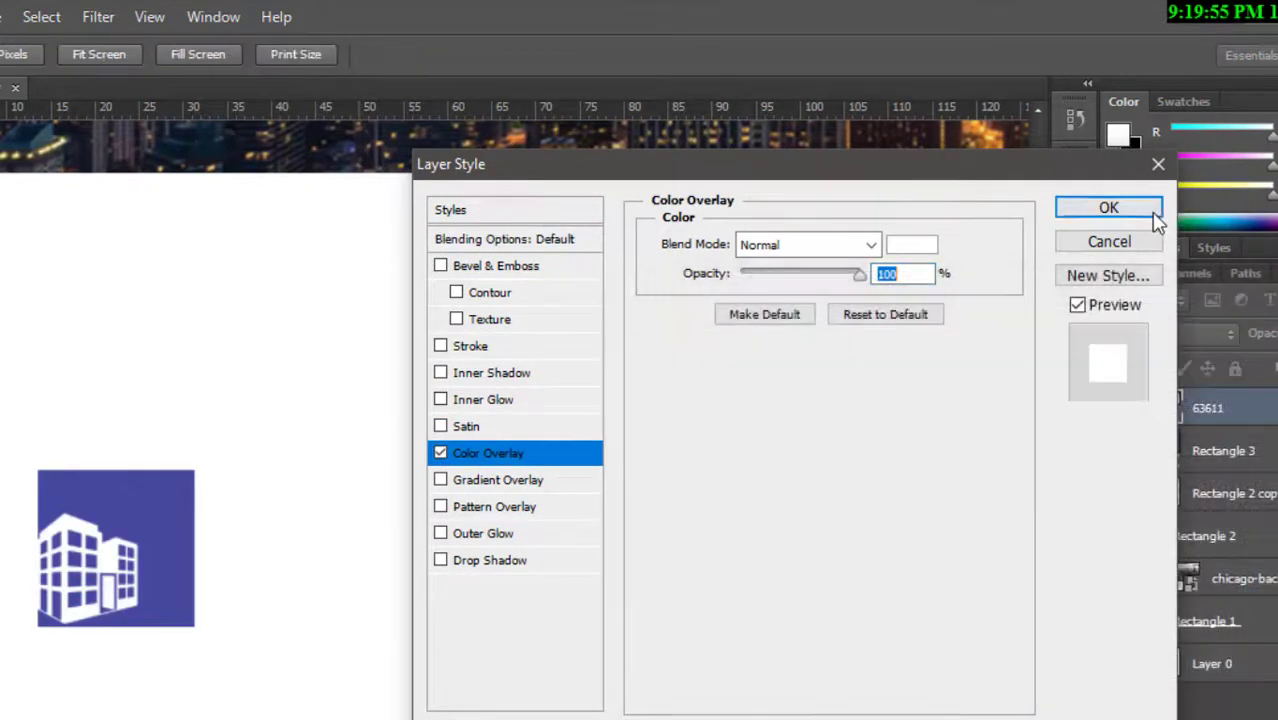
{"action": "left_click", "coordinate": [1155, 212]}
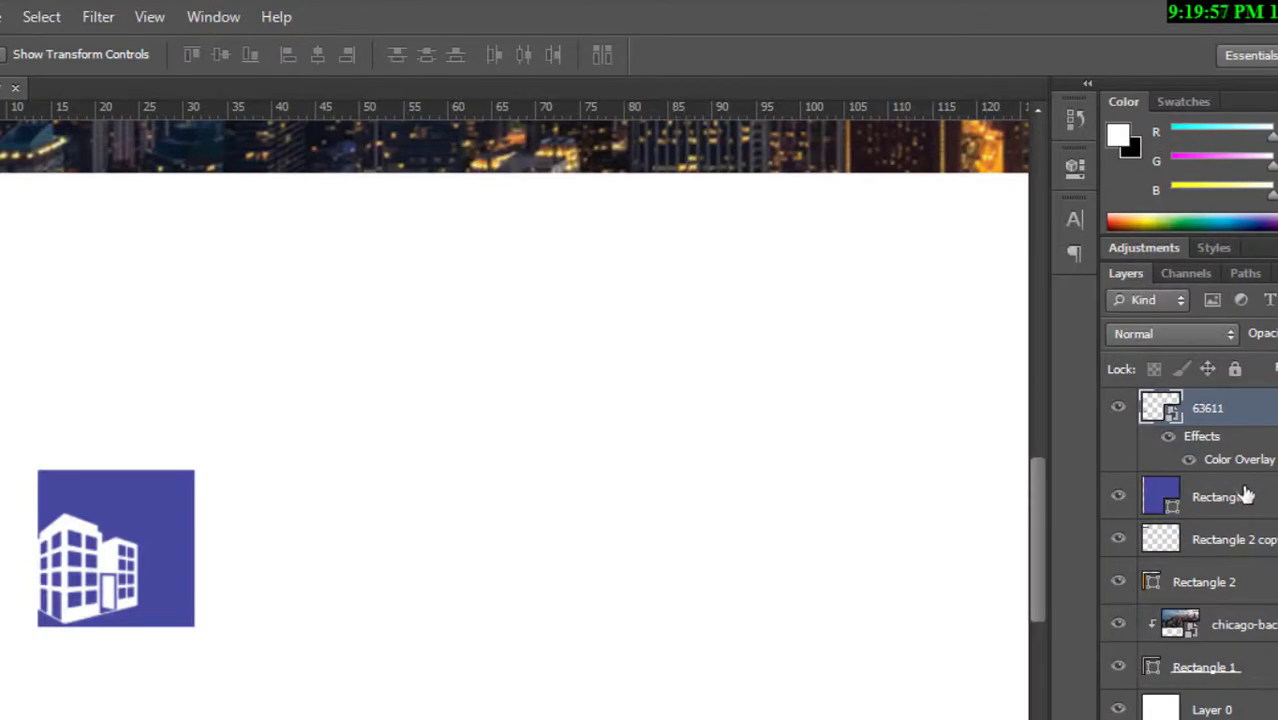
{"action": "left_click", "coordinate": [1243, 492], "text": "shift"}
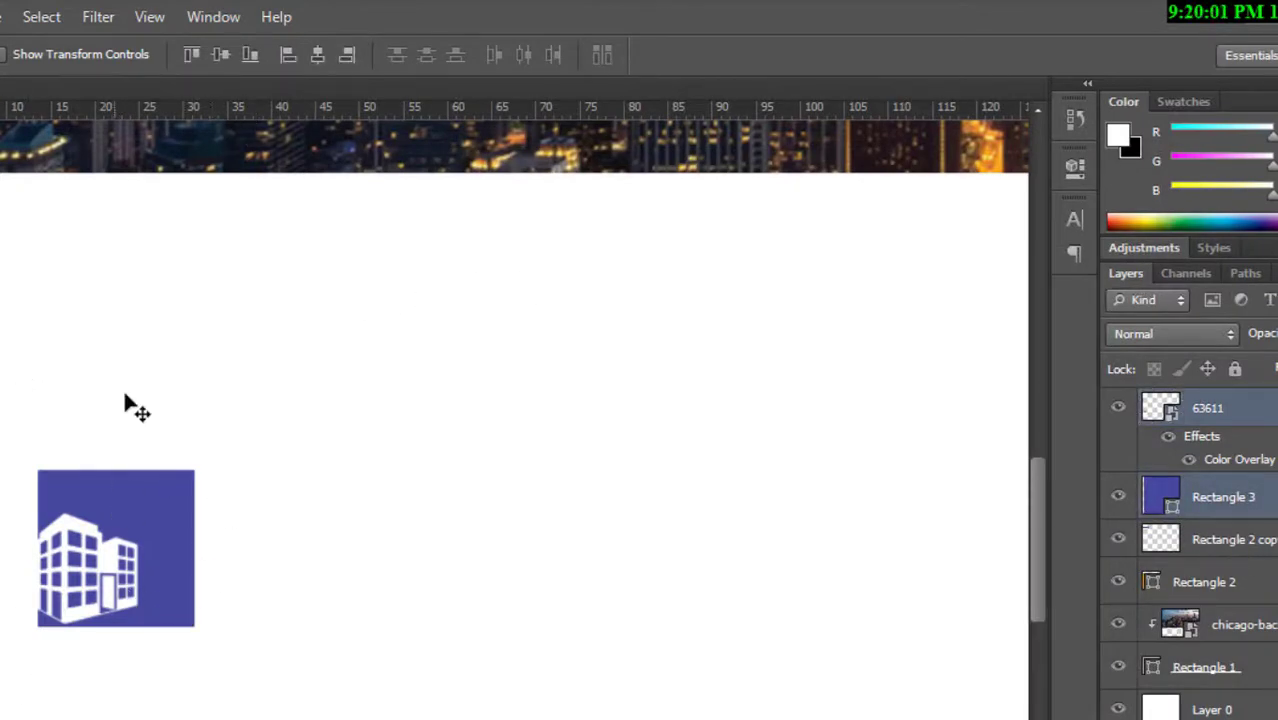
- Center the white icon on the blue square and enlarge it slightly
{"action": "left_click", "coordinate": [229, 62]}
{"action": "left_click", "coordinate": [318, 60]}
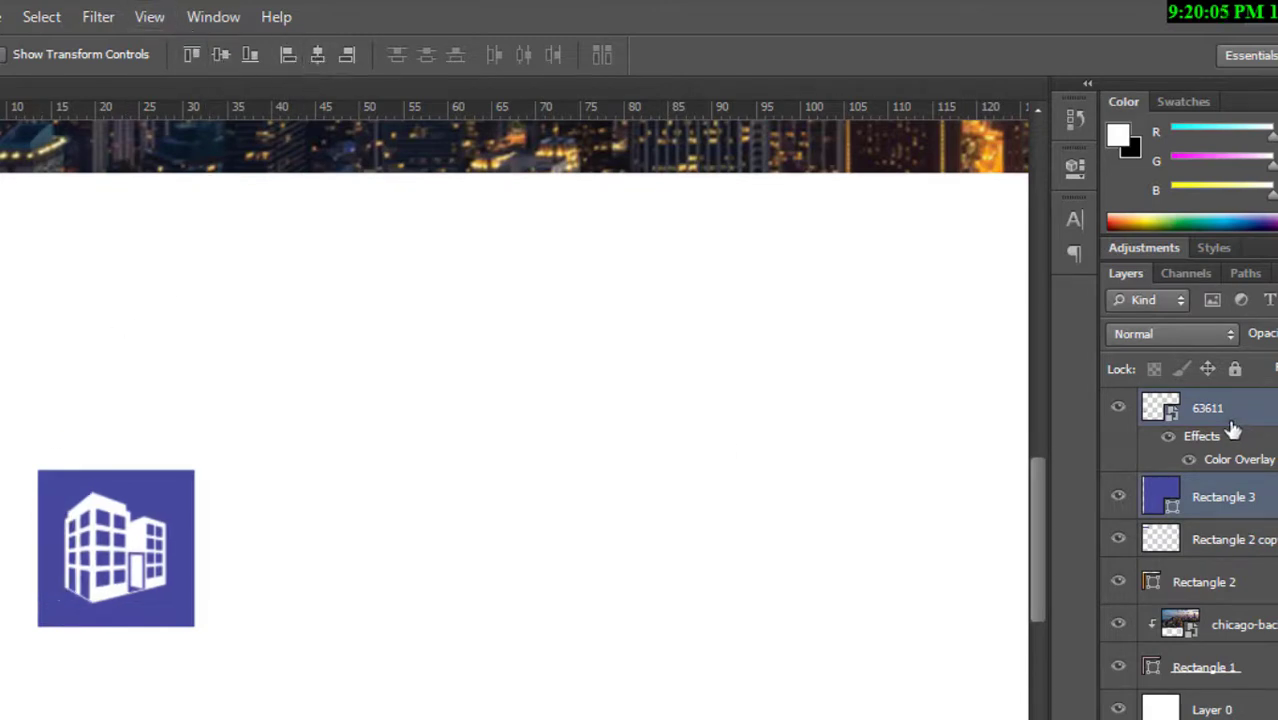
{"action": "left_click", "coordinate": [1160, 407]}
{"action": "key", "text": "ctrl+t"}
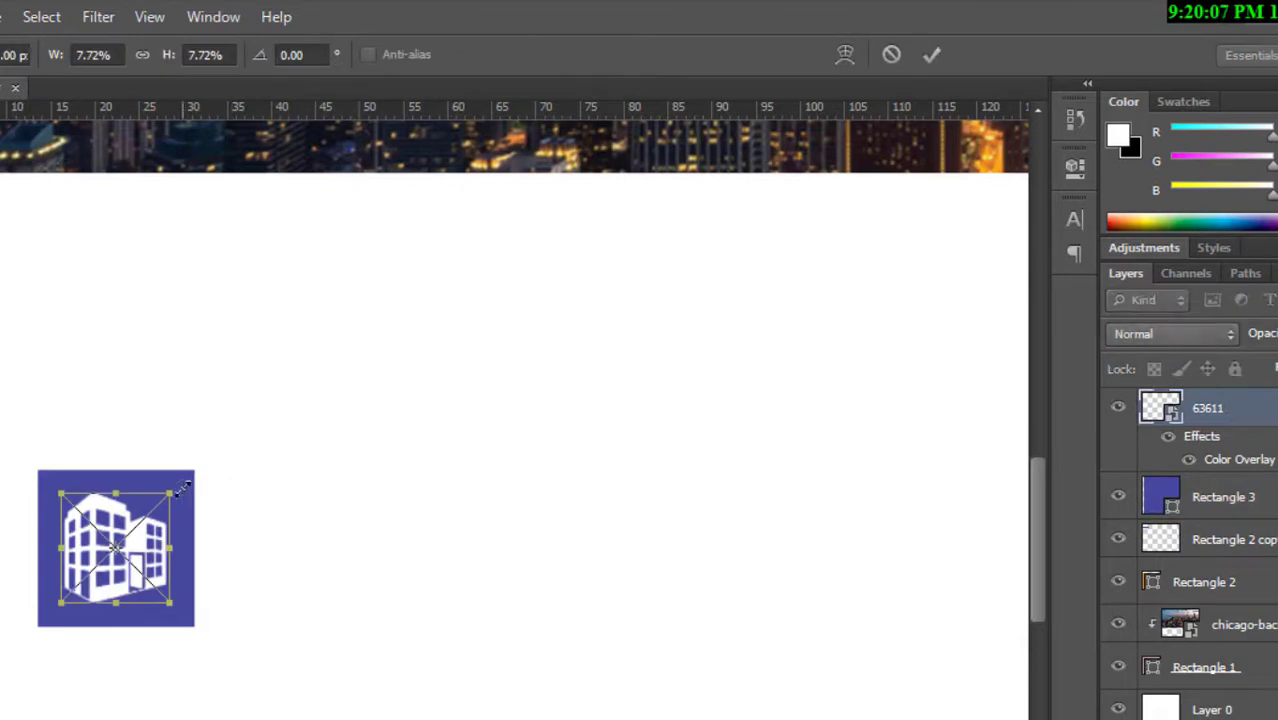
{"action": "left_click_drag", "start_coordinate": [181, 487], "coordinate": [185, 485]}
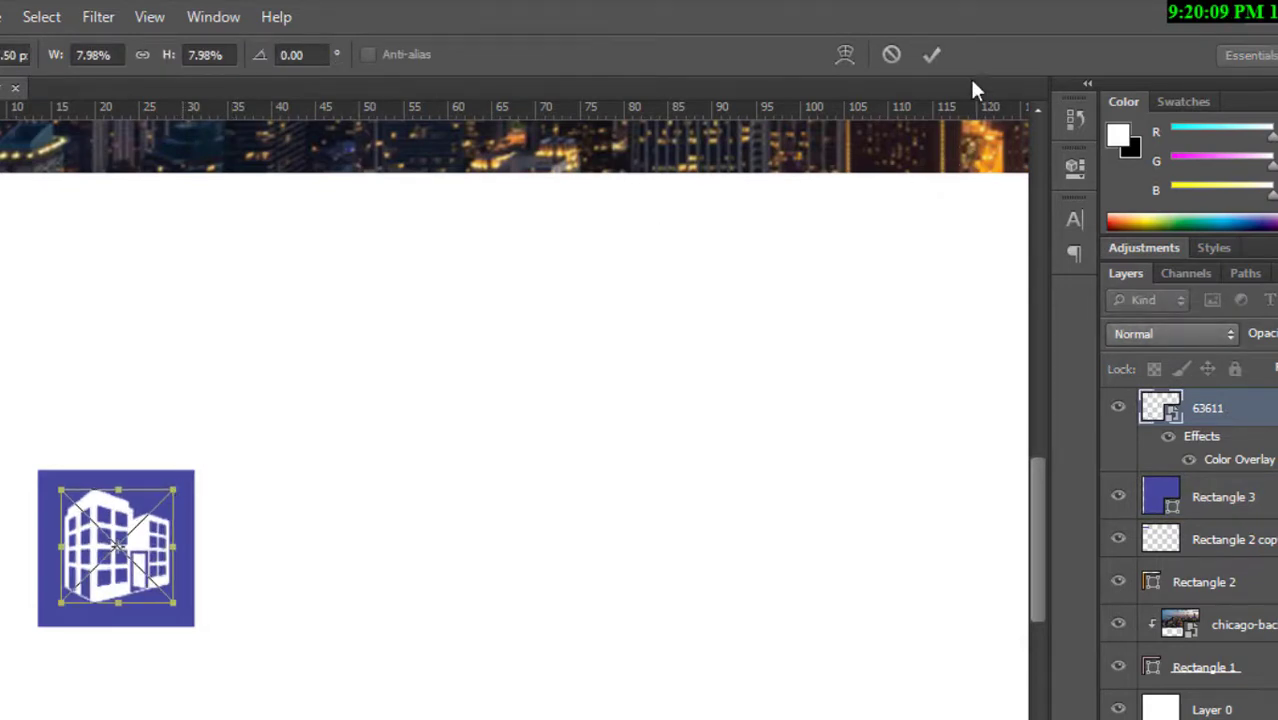
{"action": "left_click", "coordinate": [931, 55]}
{"action": "key", "text": "z"}
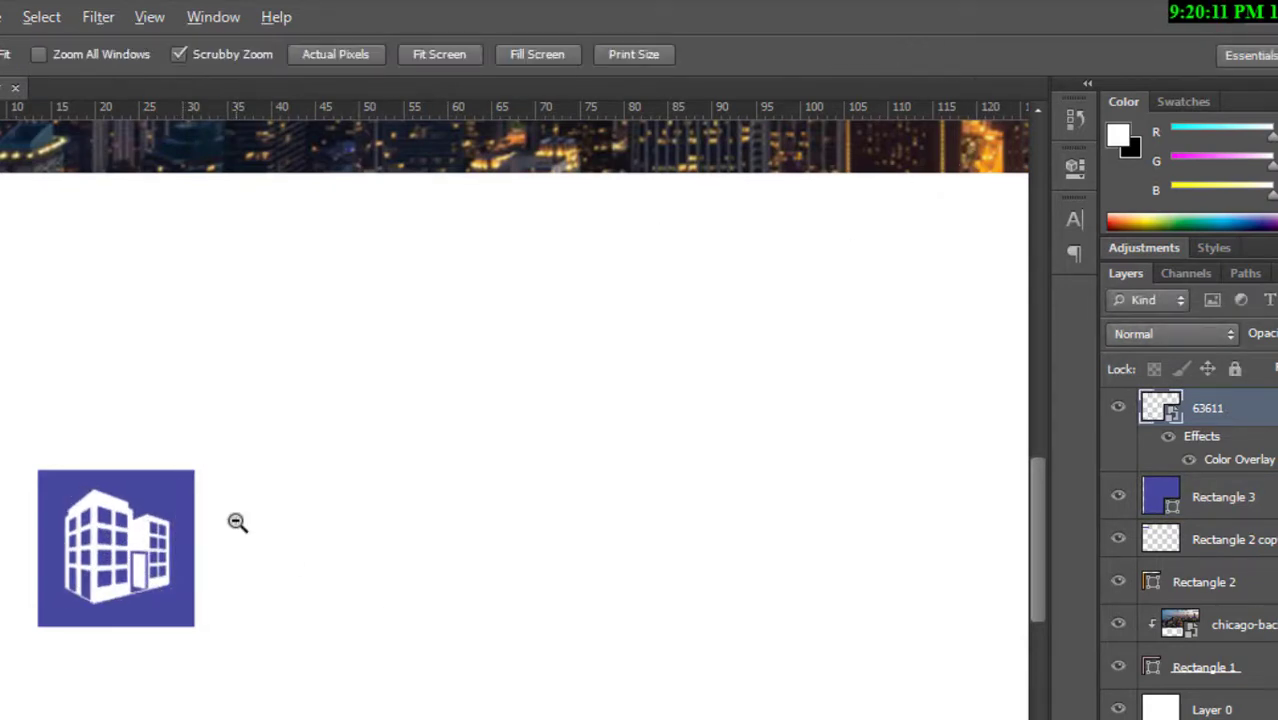
{"action": "left_click", "coordinate": [237, 522], "text": "alt"}
{"action": "left_click", "coordinate": [237, 522], "text": "alt"}
{"action": "key", "text": "v"}
- Realign the icon within the blue square and zoom to view the page
{"action": "left_click", "coordinate": [1259, 497], "text": "shift"}
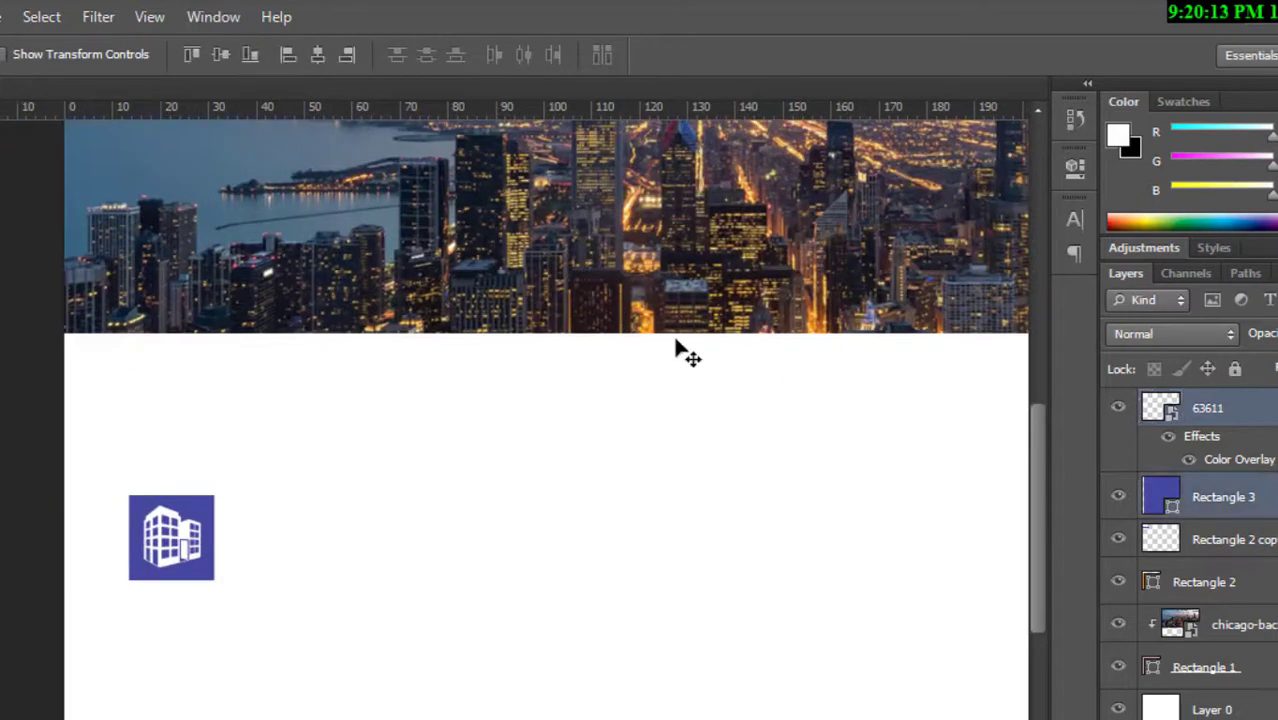
{"action": "left_click", "coordinate": [250, 55]}
{"action": "left_click", "coordinate": [316, 58]}
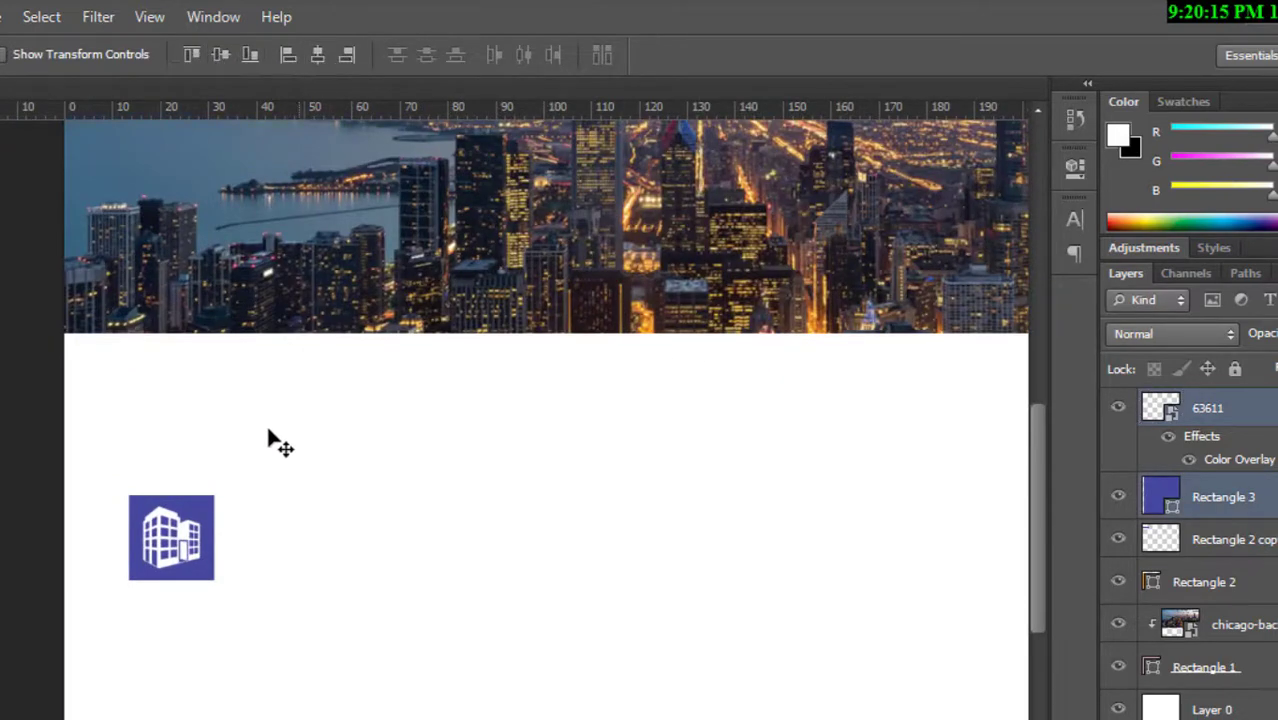
{"action": "key", "text": "z"}
{"action": "left_click", "coordinate": [242, 448], "text": "alt"}
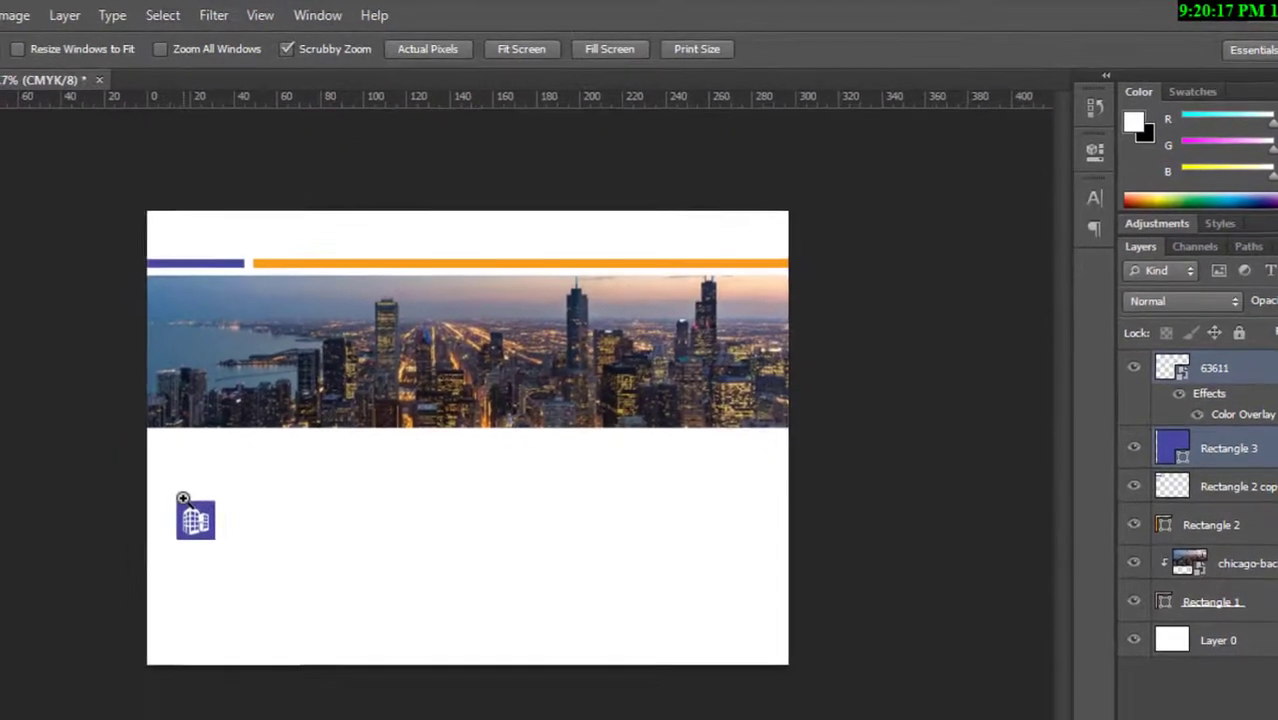
{"action": "left_click", "coordinate": [209, 513]}
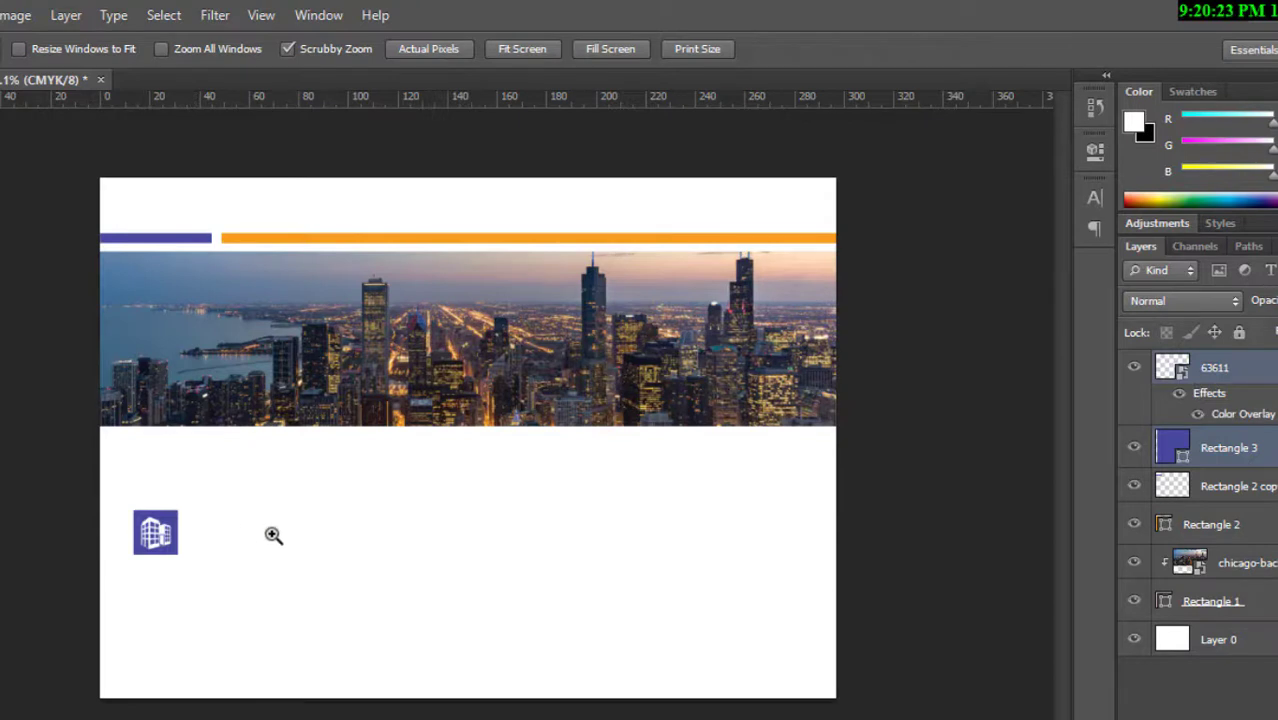
- Group the icon and square as Group 1, nudge it lower, and scale it to about 81%
{"action": "key", "text": "ctrl+g"}
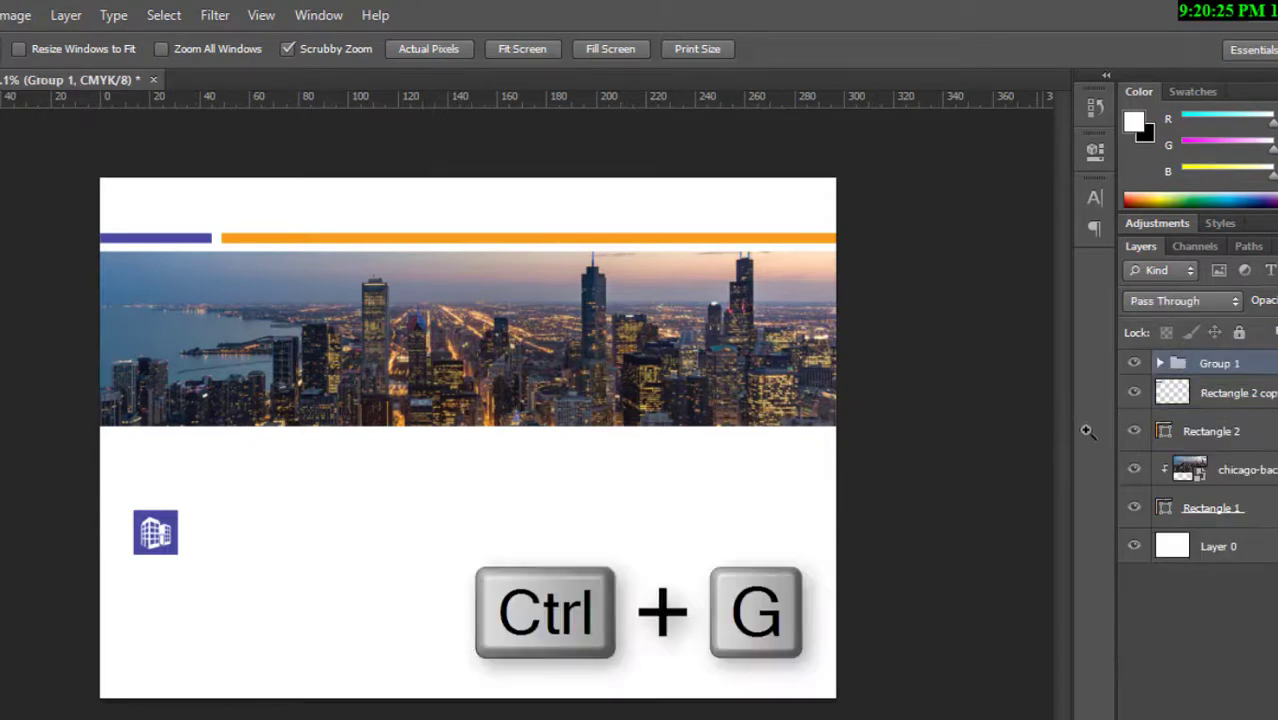
{"action": "key", "text": "v"}
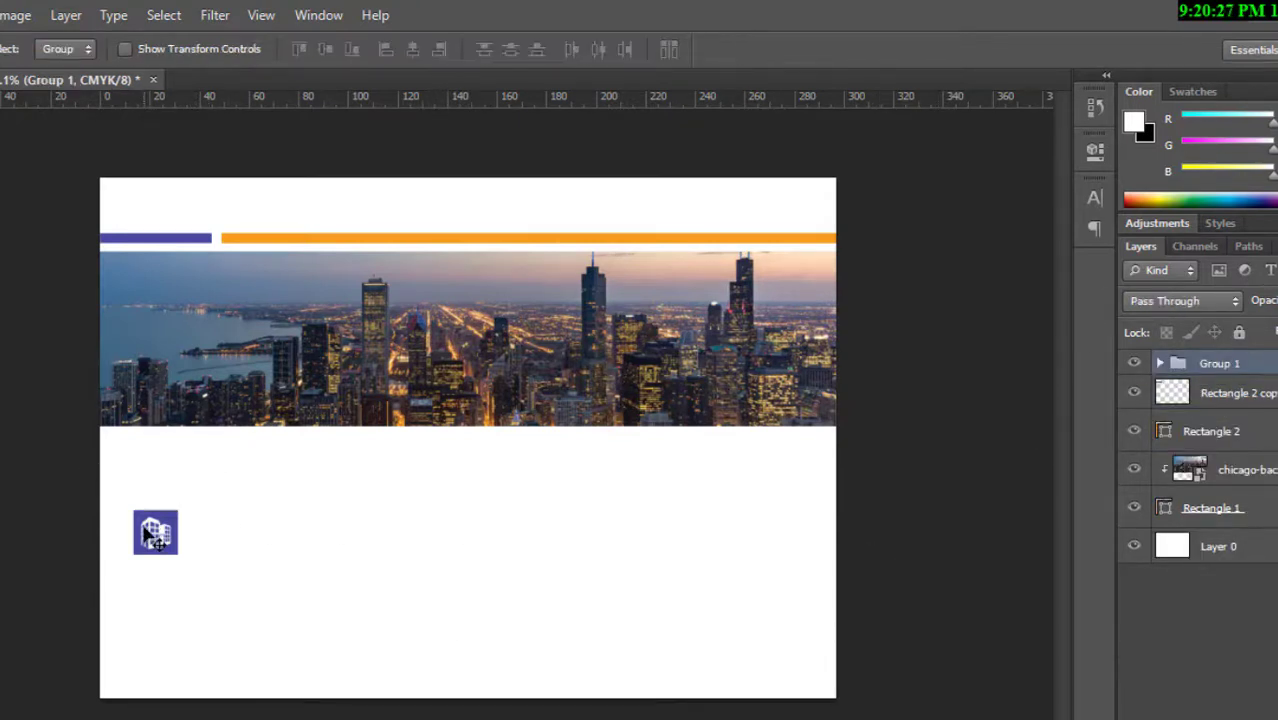
{"action": "left_click_drag", "start_coordinate": [150, 538], "coordinate": [152, 550]}
{"action": "key", "text": "ctrl+t"}
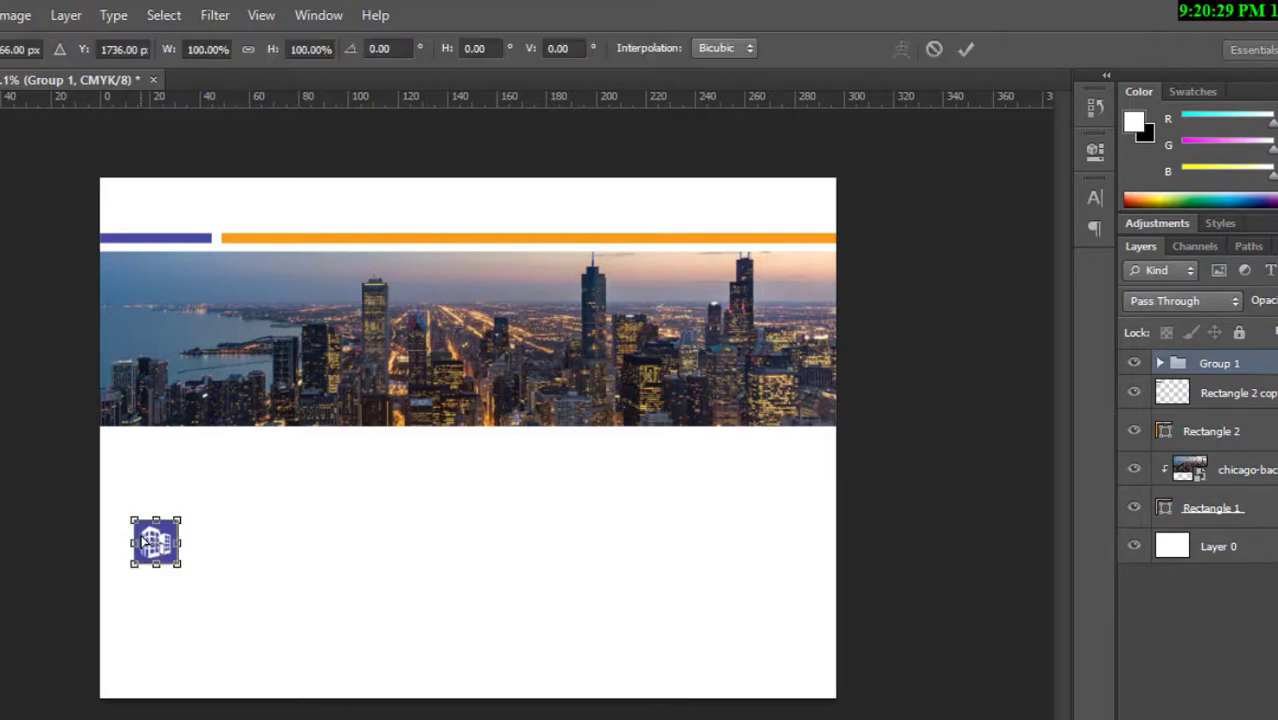
{"action": "left_click_drag", "start_coordinate": [180, 518], "coordinate": [172, 526]}
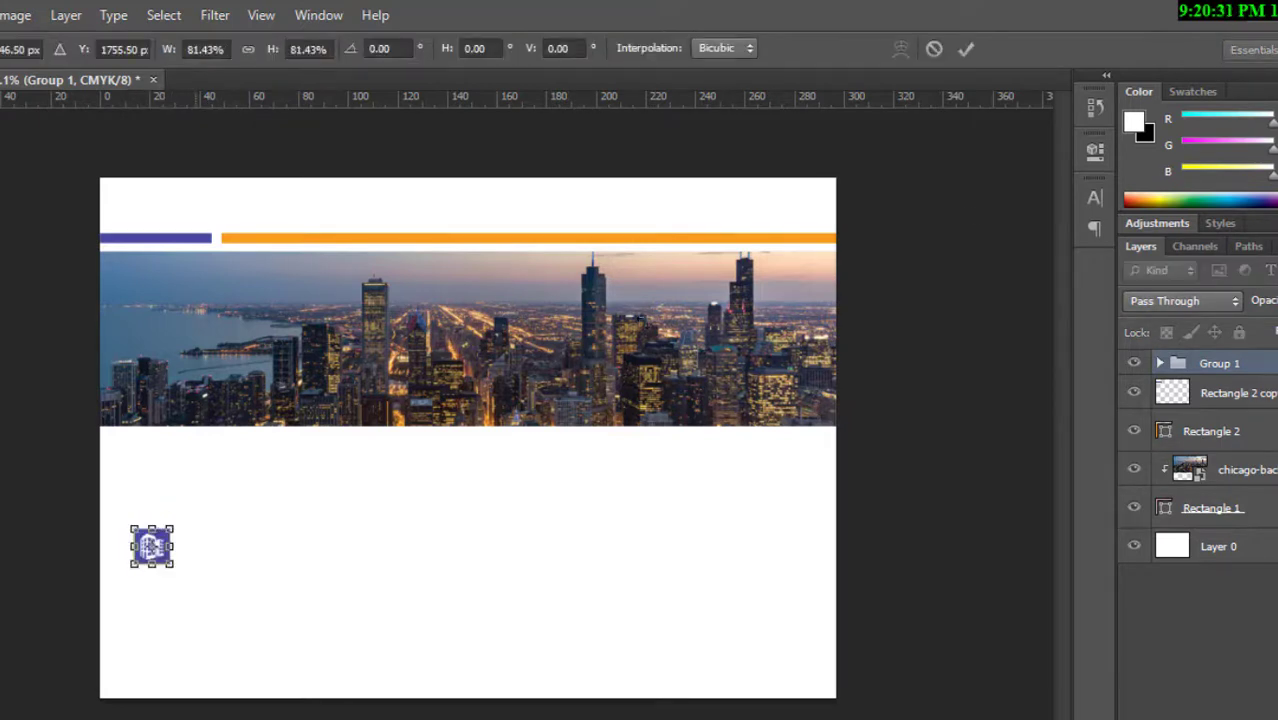
{"action": "left_click", "coordinate": [966, 49]}
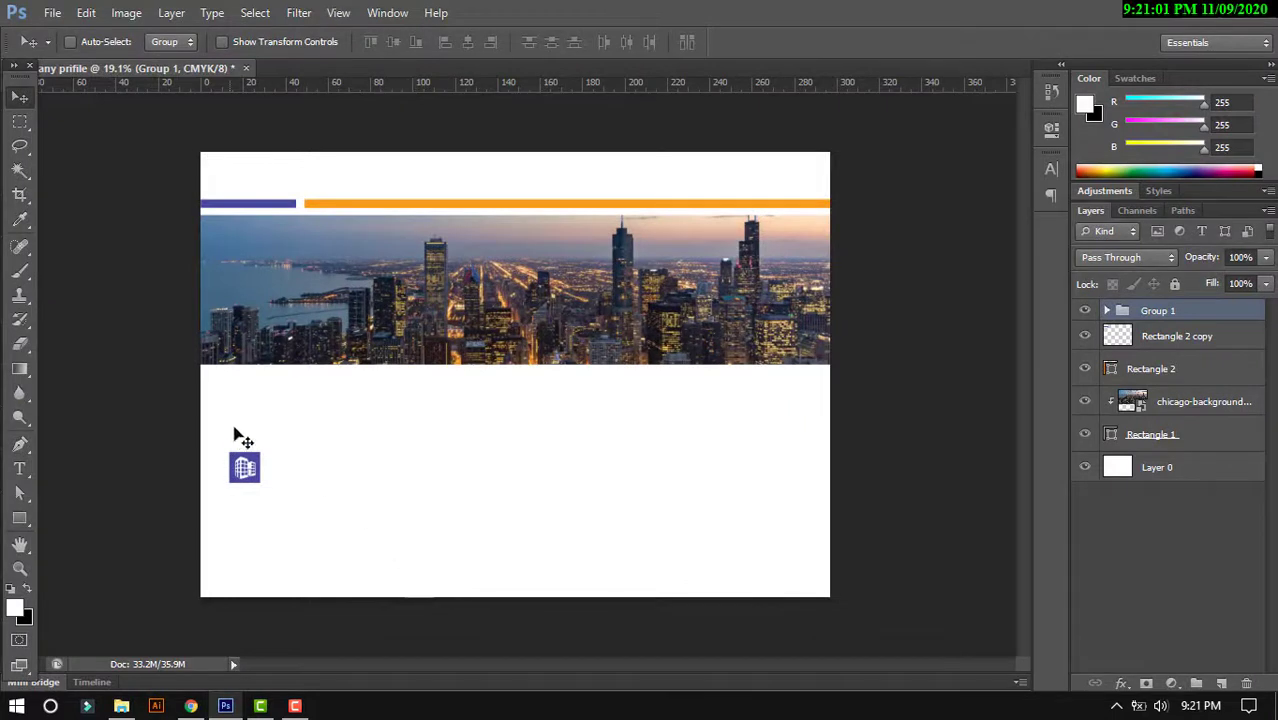
- Draw a paragraph text box right of the icon, paste the placeholder text, and colour it black
{"action": "key", "text": "t"}
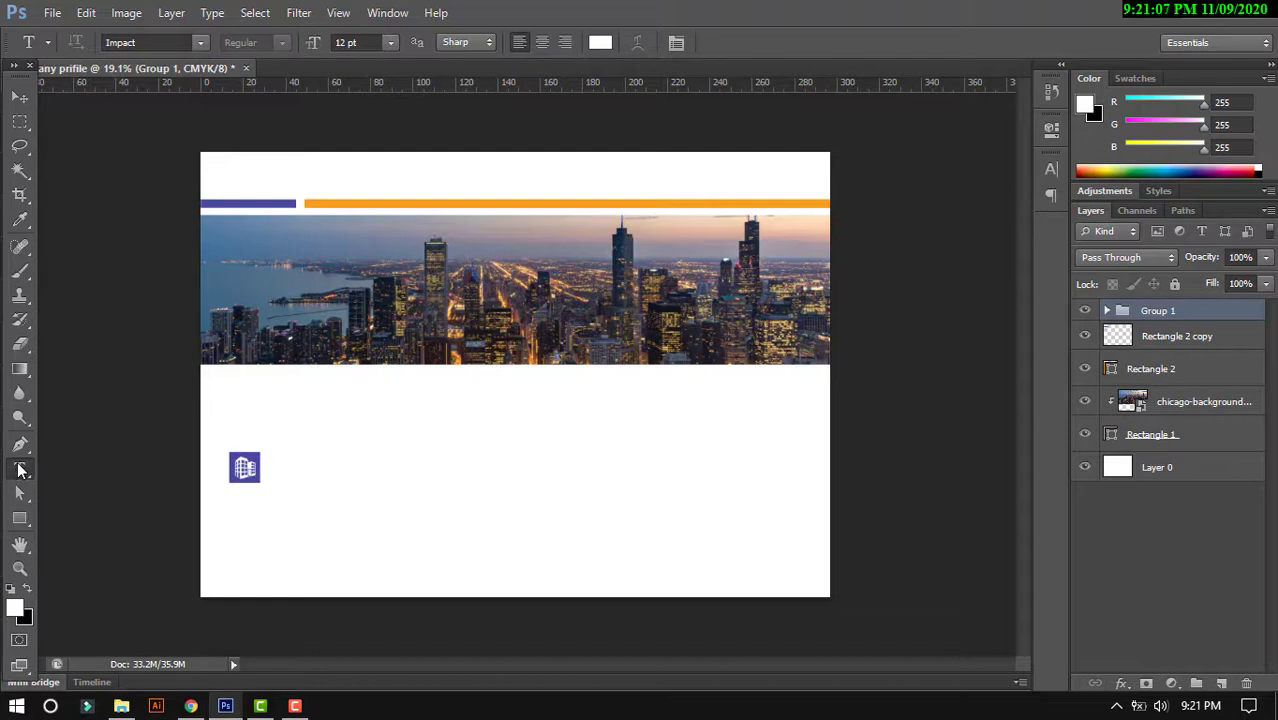
{"action": "left_click", "coordinate": [676, 42]}
{"action": "mouse_move", "coordinate": [313, 421]}
{"action": "left_mouse_down"}
{"action": "mouse_move", "coordinate": [627, 580]}
{"action": "mouse_move", "coordinate": [645, 569]}
{"action": "left_mouse_up"}
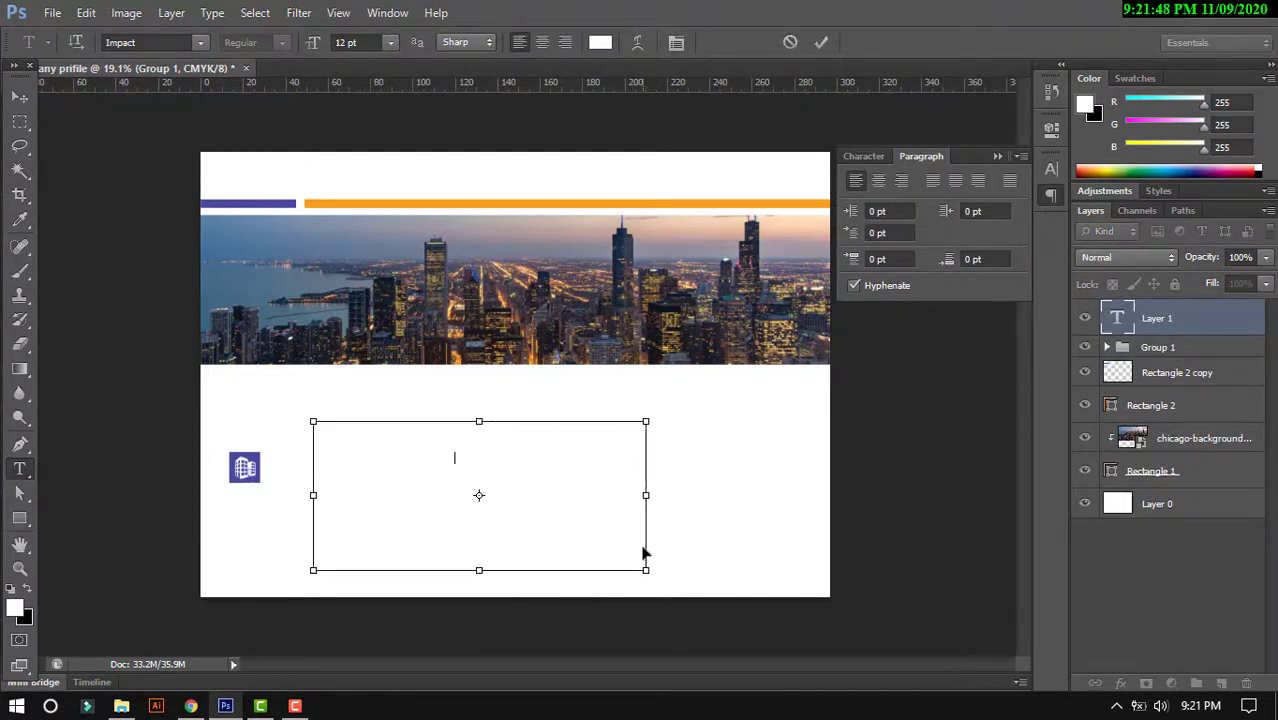
{"action": "key", "text": "ctrl+v"}
{"action": "left_click", "coordinate": [600, 42]}
{"action": "left_click_drag", "start_coordinate": [797, 478], "coordinate": [710, 537]}
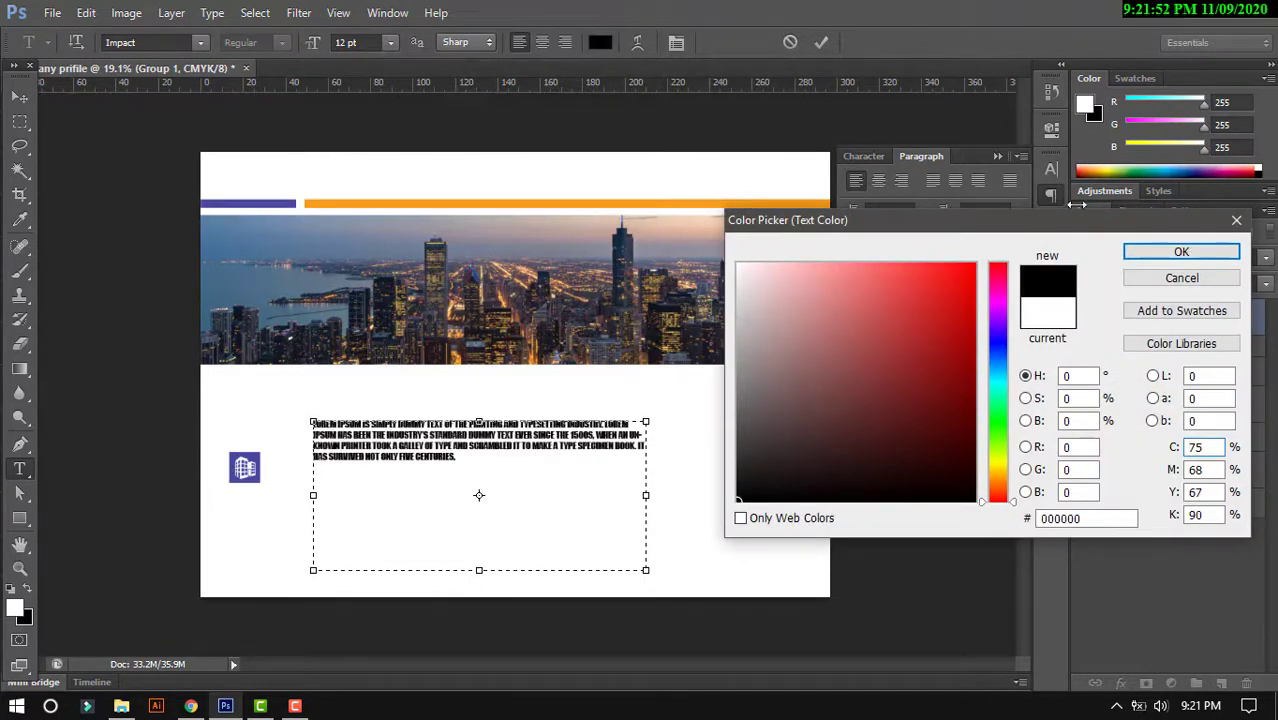
{"action": "left_click", "coordinate": [1136, 255]}
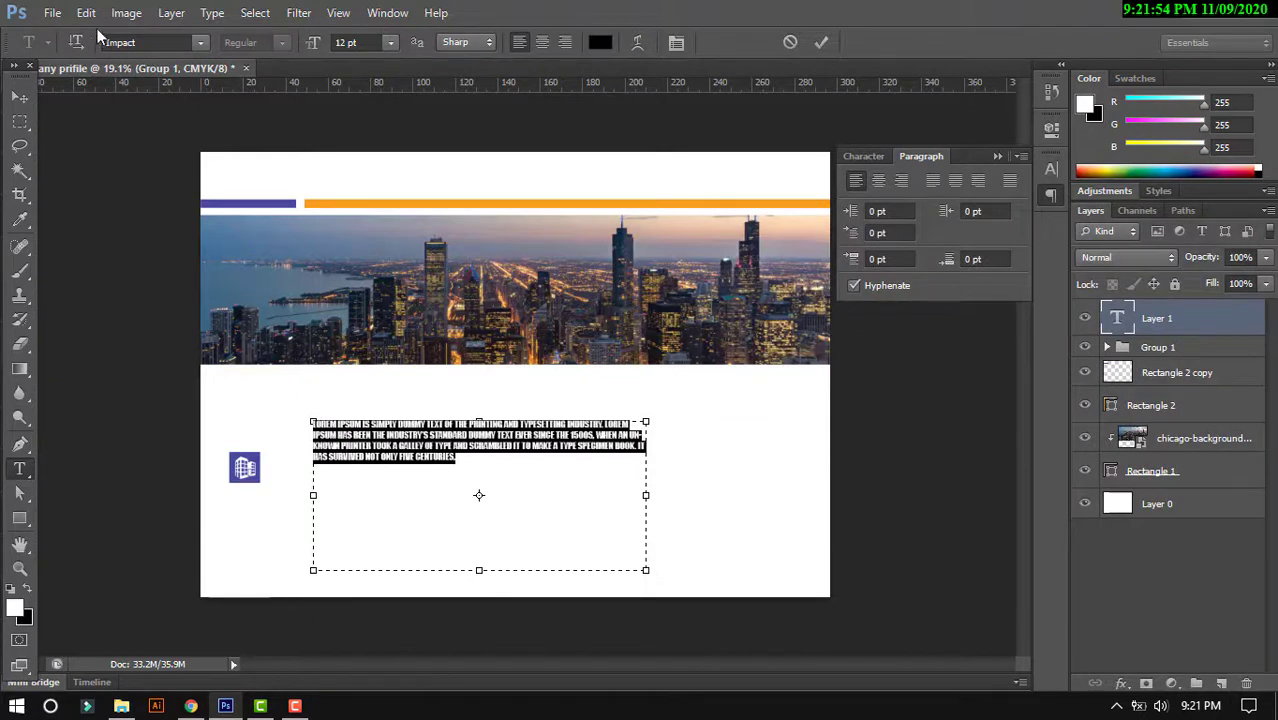
- Set the paragraph font to Arial, turn off All Caps, and narrow the text box
{"action": "left_click", "coordinate": [136, 42]}
{"action": "type", "text": "Arial"}
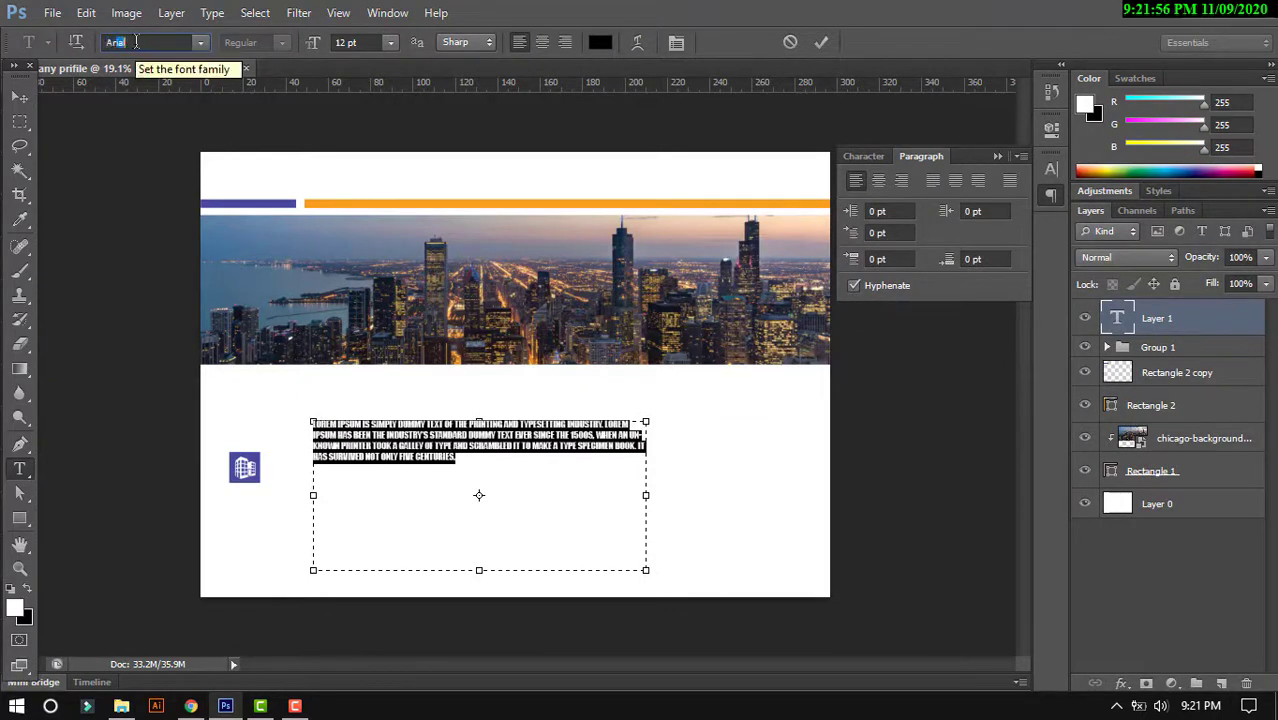
{"action": "key", "text": "Return"}
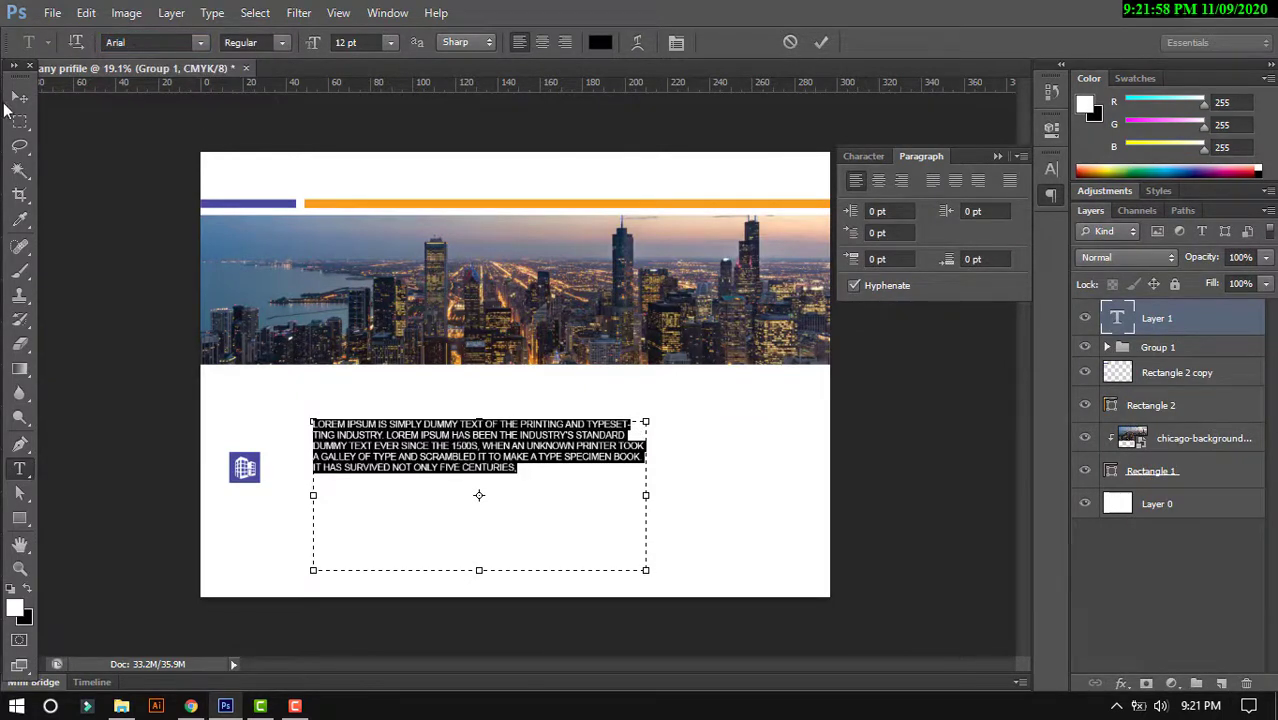
{"action": "key", "text": "ctrl+t"}
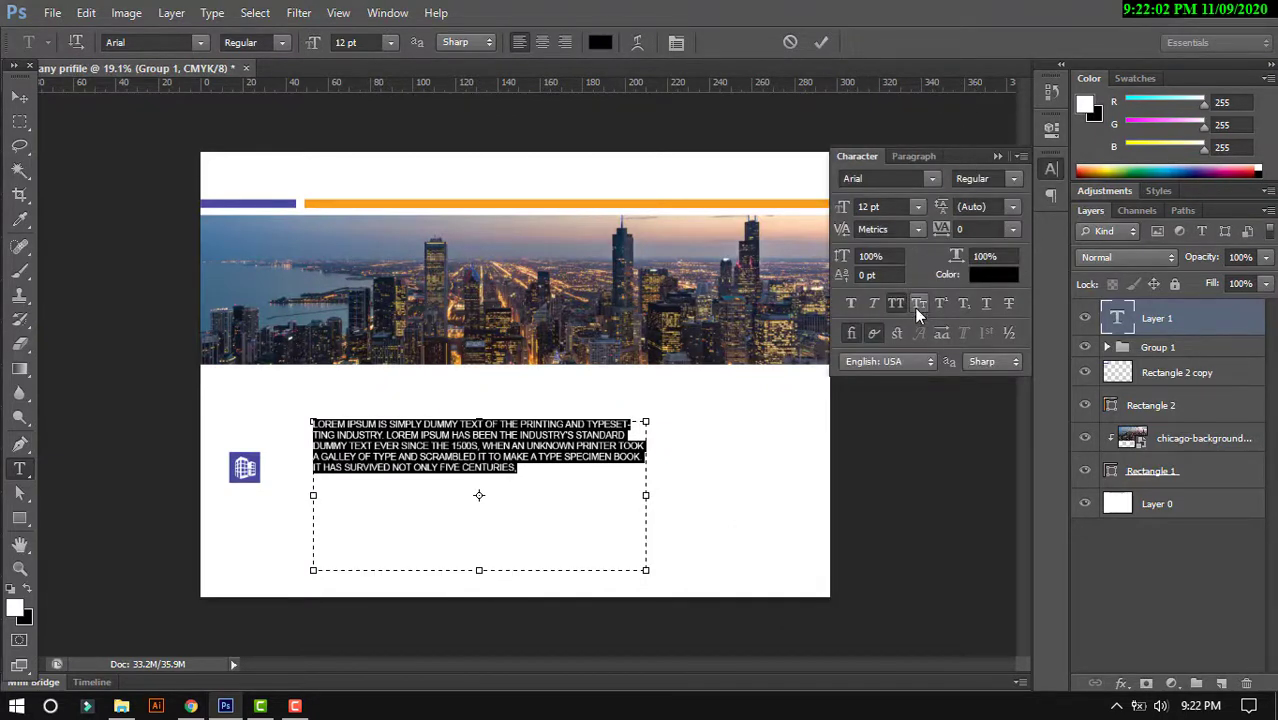
{"action": "left_click", "coordinate": [896, 303]}
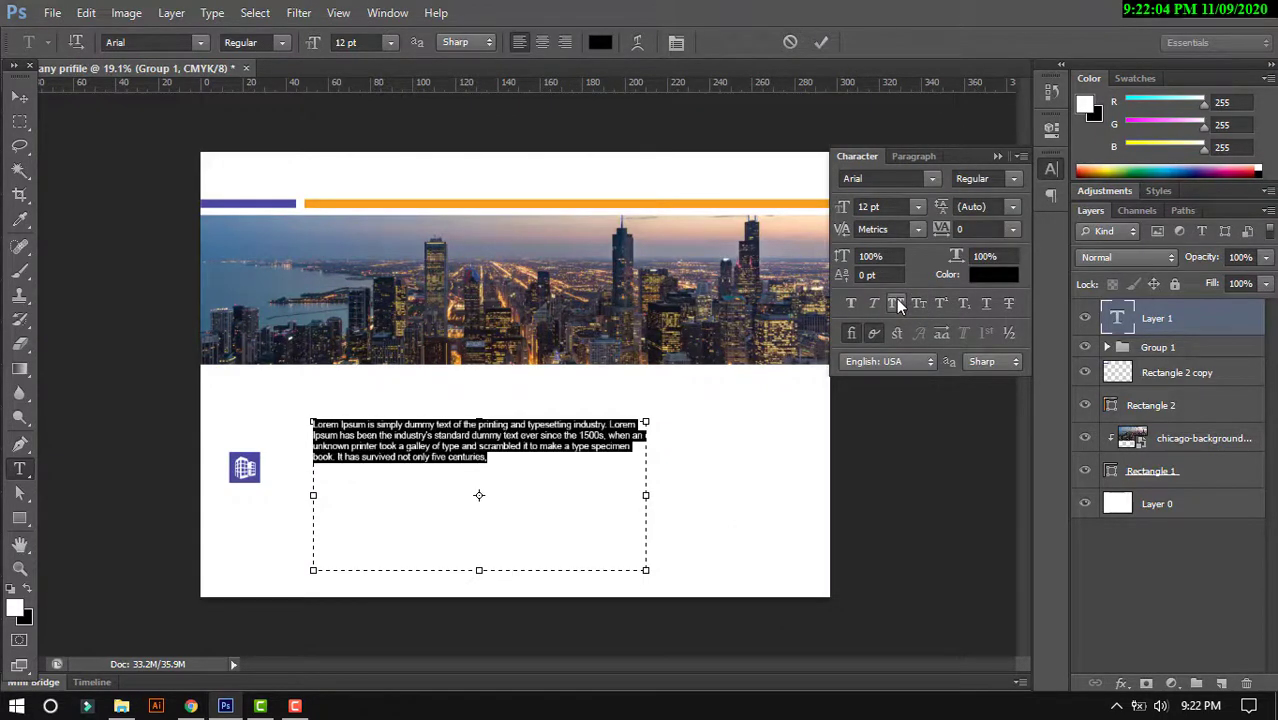
{"action": "left_click", "coordinate": [648, 503]}
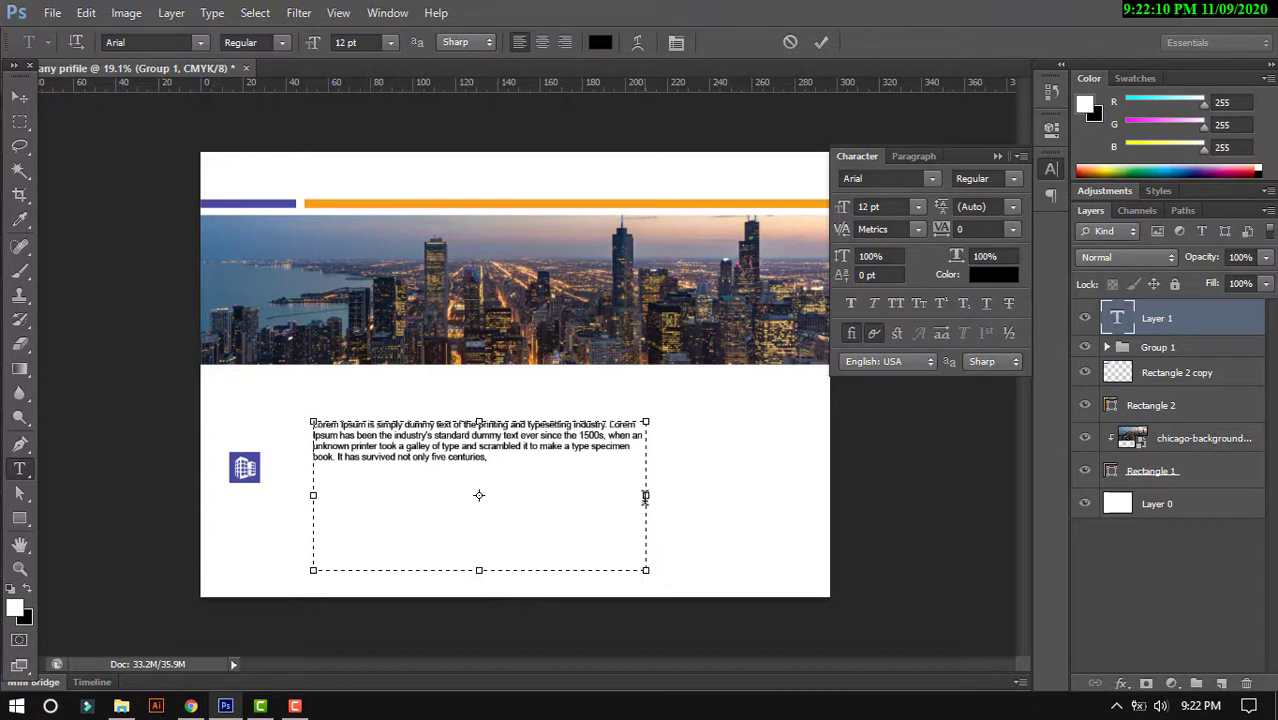
{"action": "left_click_drag", "start_coordinate": [645, 496], "coordinate": [521, 497]}
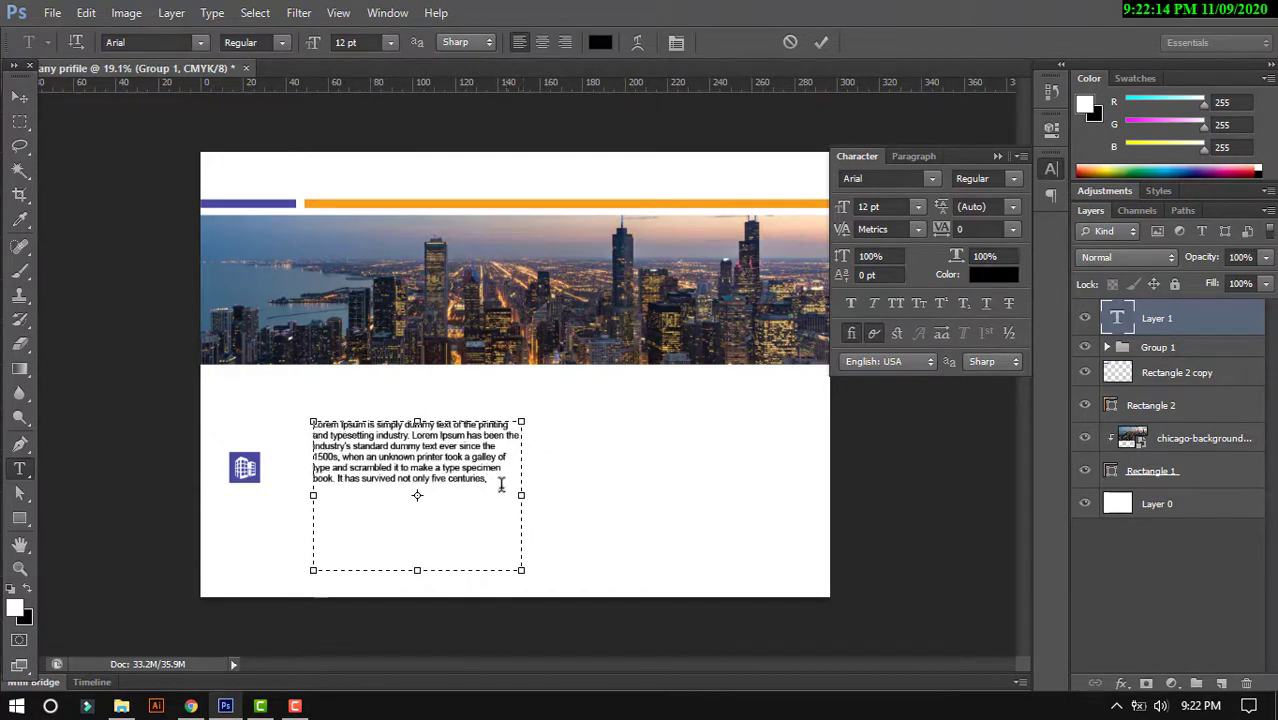
- Justify the paragraph with the last line left-aligned
{"action": "key", "text": "ctrl+a"}
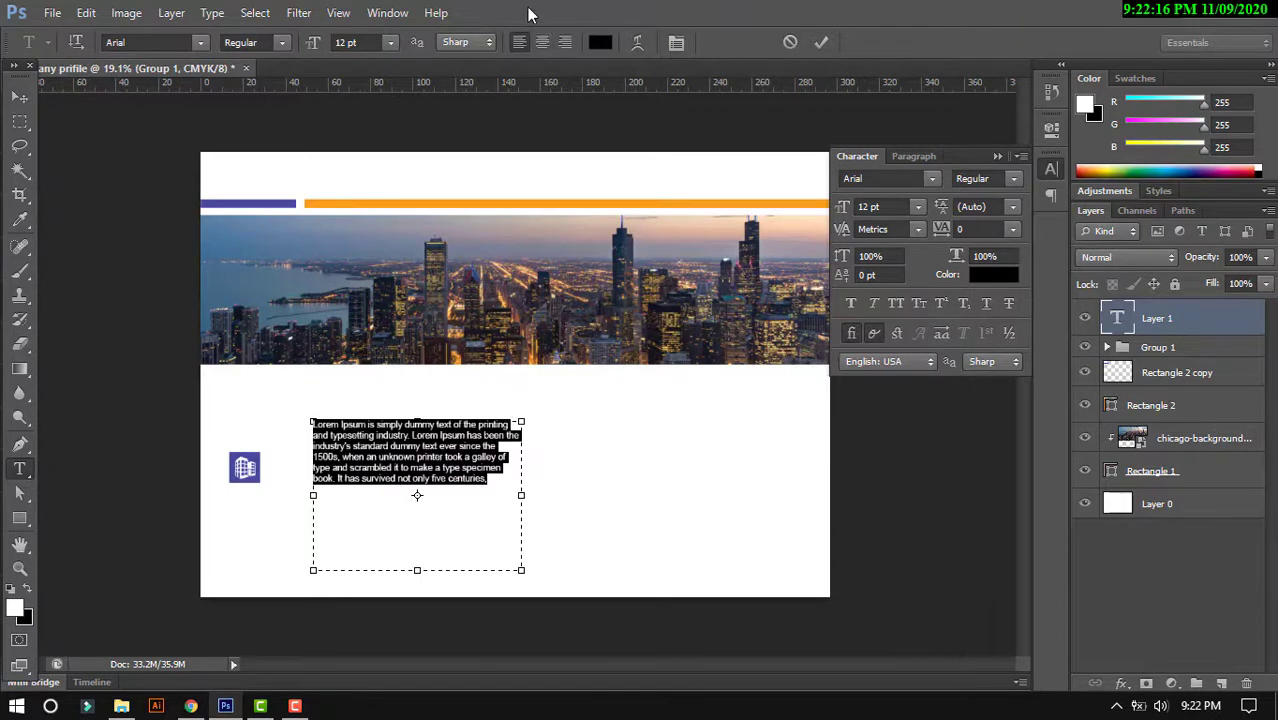
{"action": "left_click", "coordinate": [676, 44]}
{"action": "left_click", "coordinate": [676, 44]}
{"action": "left_click", "coordinate": [914, 156]}
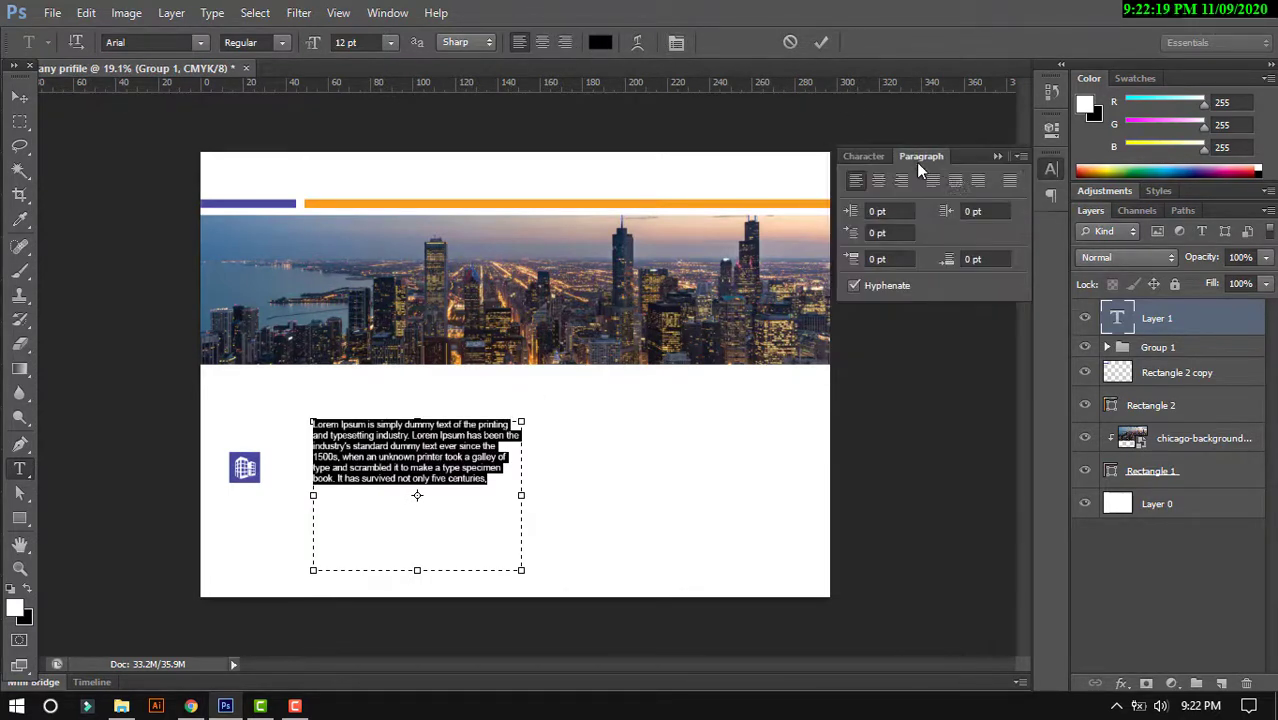
{"action": "left_click", "coordinate": [1010, 181]}
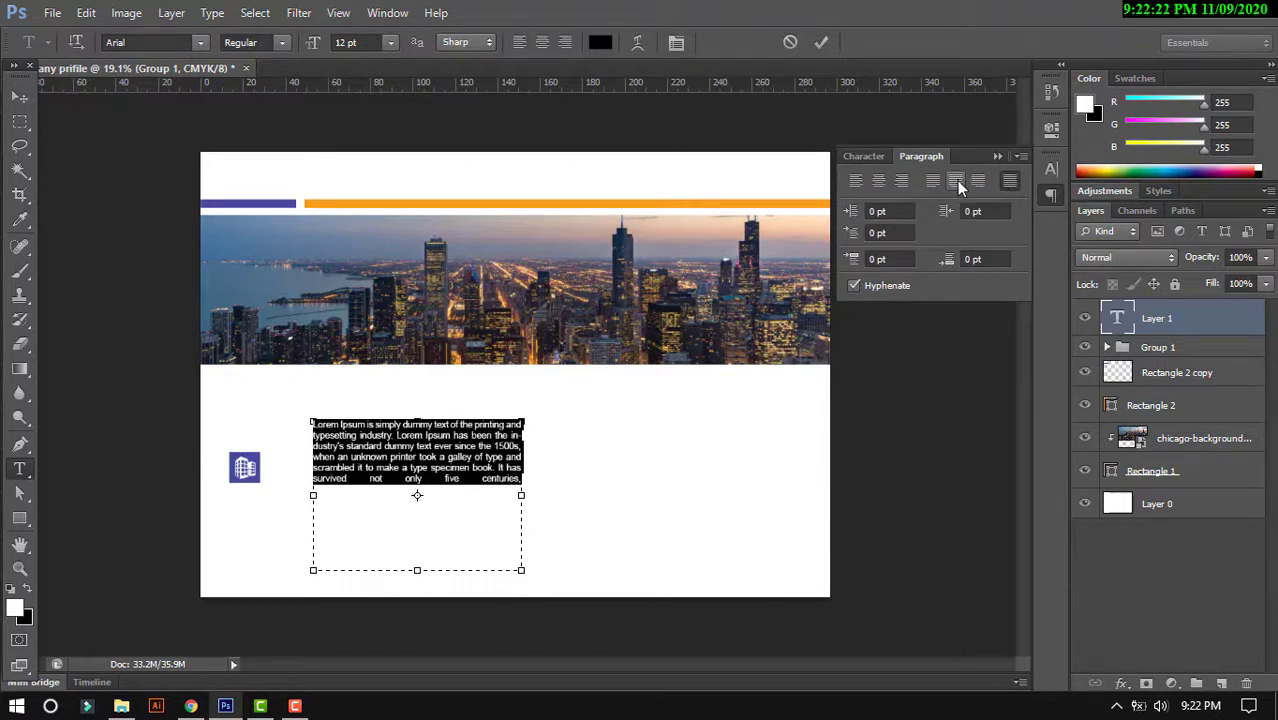
{"action": "left_click", "coordinate": [929, 179]}
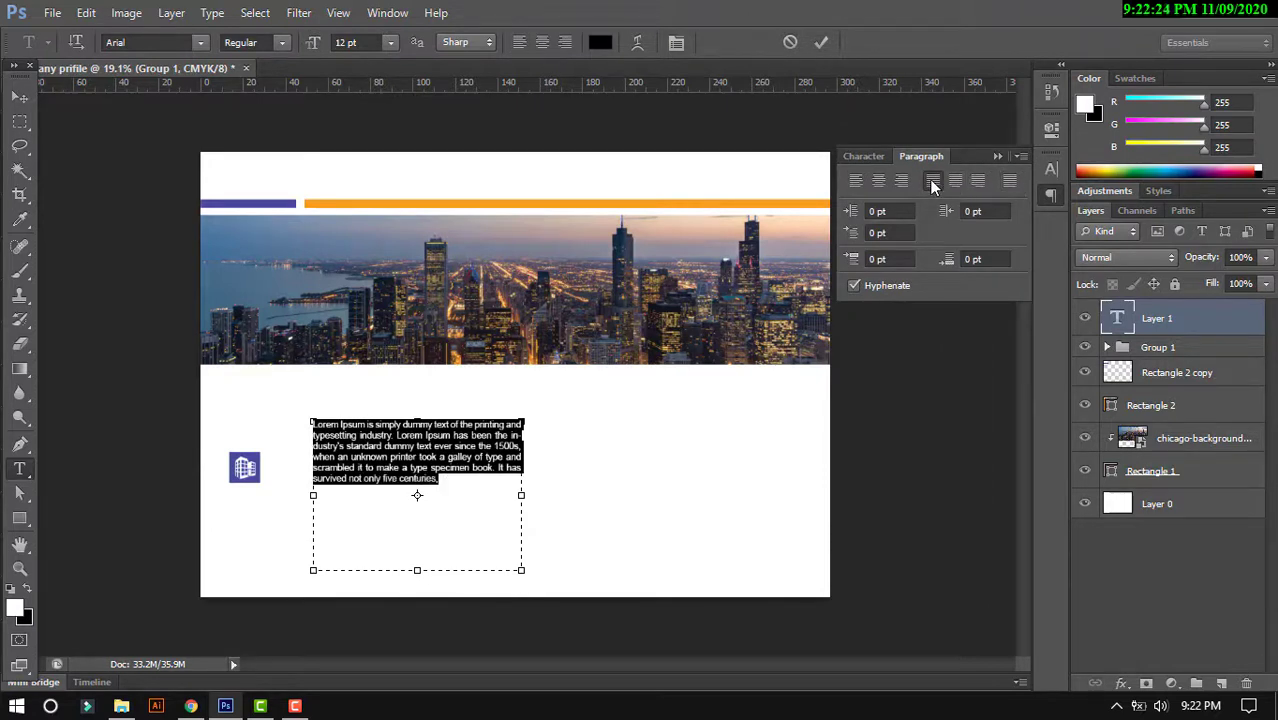
{"action": "left_click", "coordinate": [820, 42]}
- Shorten the text box and move the paragraph next to the building icon
{"action": "left_click", "coordinate": [474, 437]}
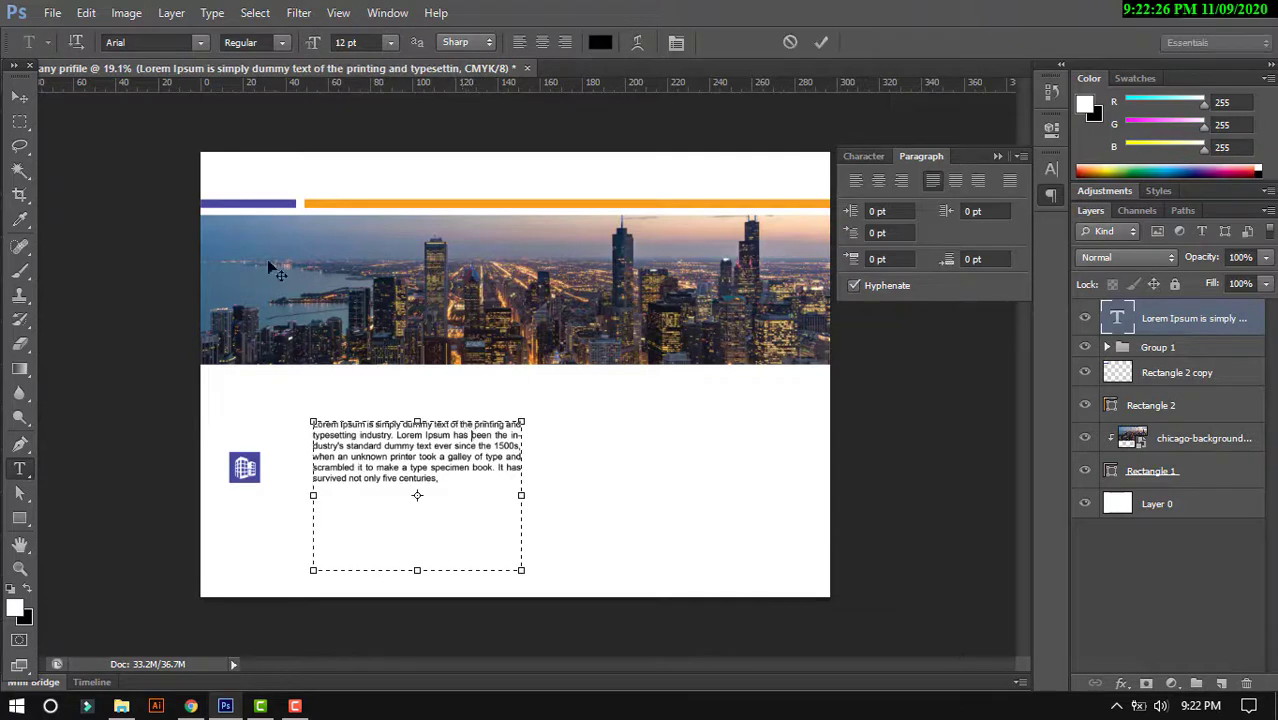
{"action": "left_click_drag", "start_coordinate": [417, 571], "coordinate": [419, 489]}
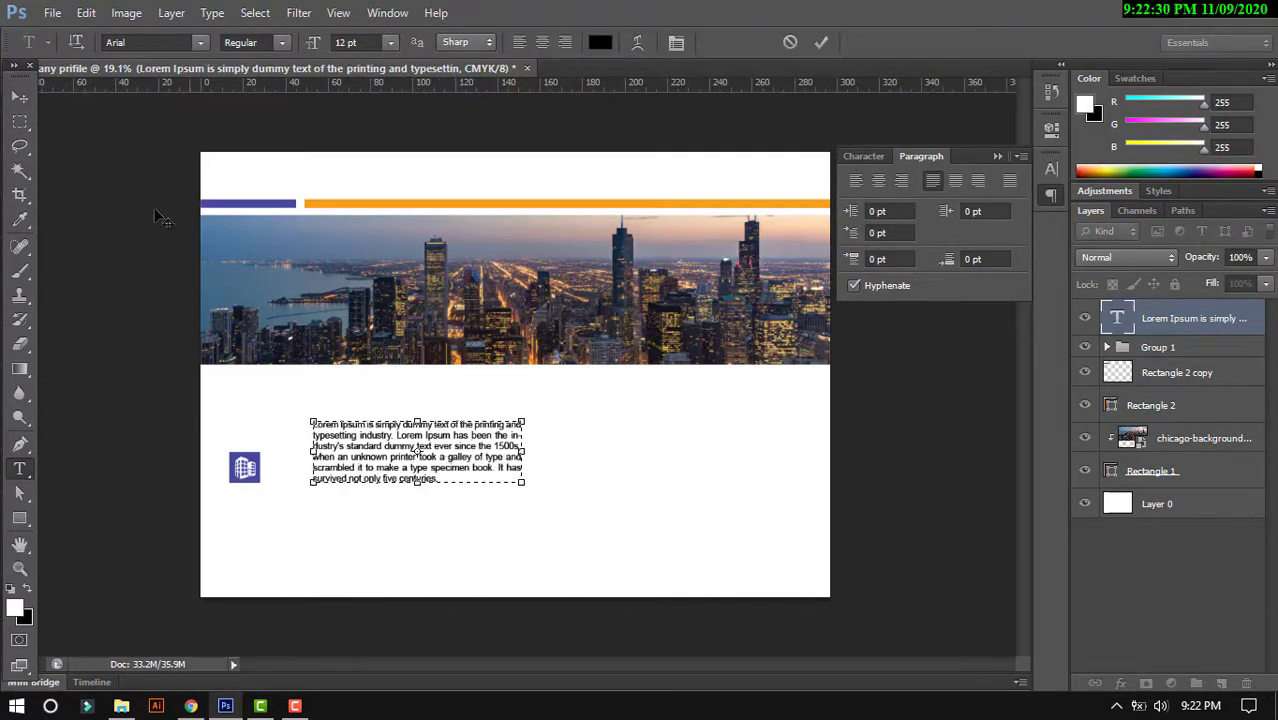
{"action": "left_click", "coordinate": [19, 97]}
{"action": "left_click_drag", "start_coordinate": [432, 451], "coordinate": [400, 457]}
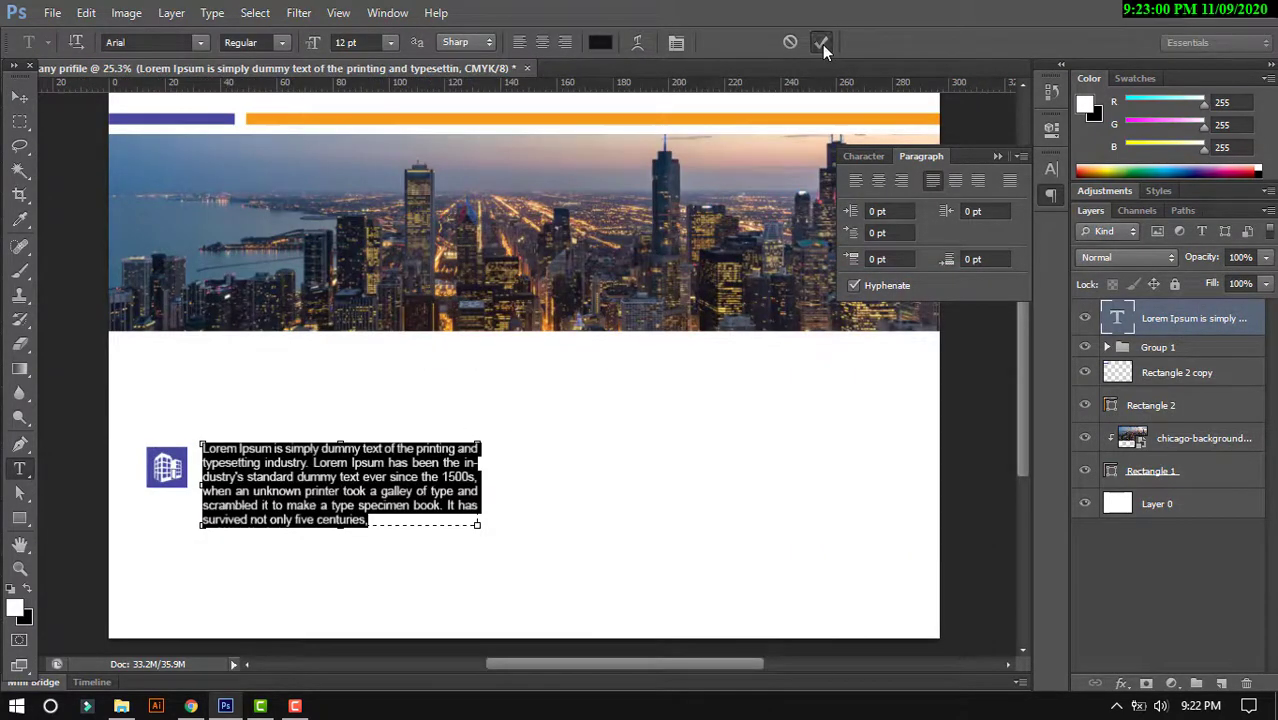
{"action": "left_click", "coordinate": [820, 42]}
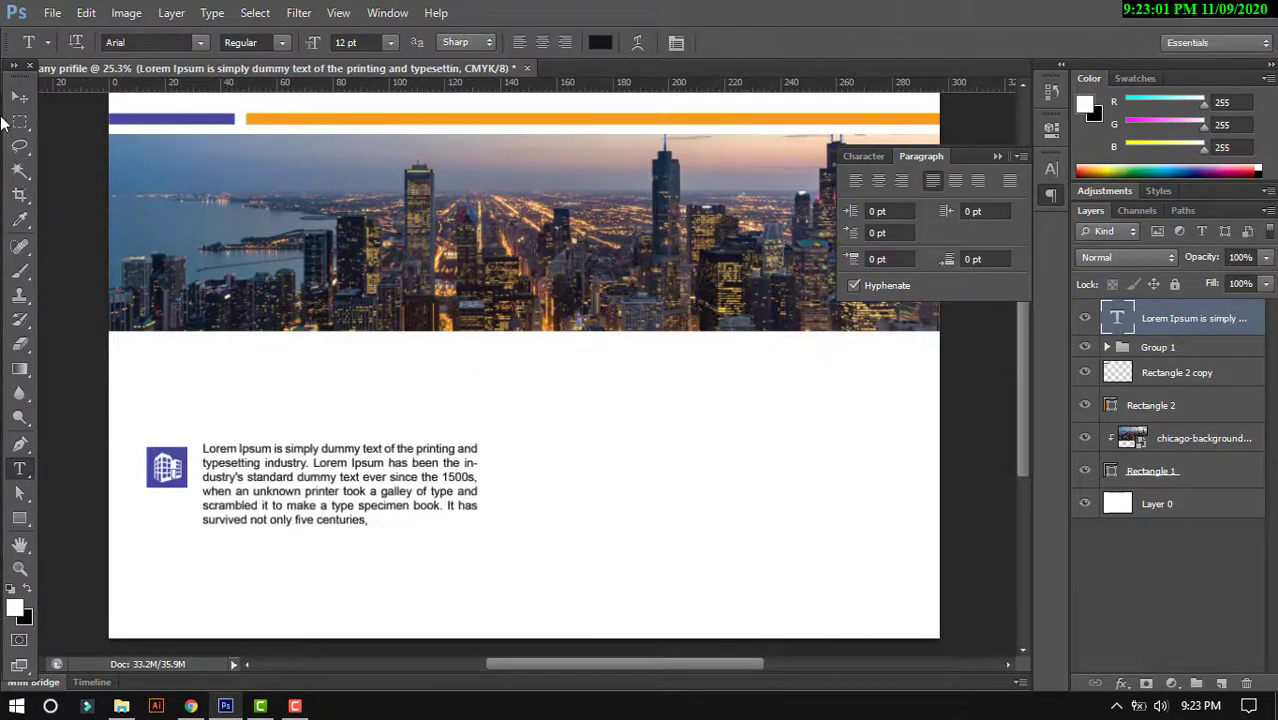
- Fine-tune the paragraph's position with arrow keys and move its layer into Group 1
{"action": "left_click", "coordinate": [19, 97]}
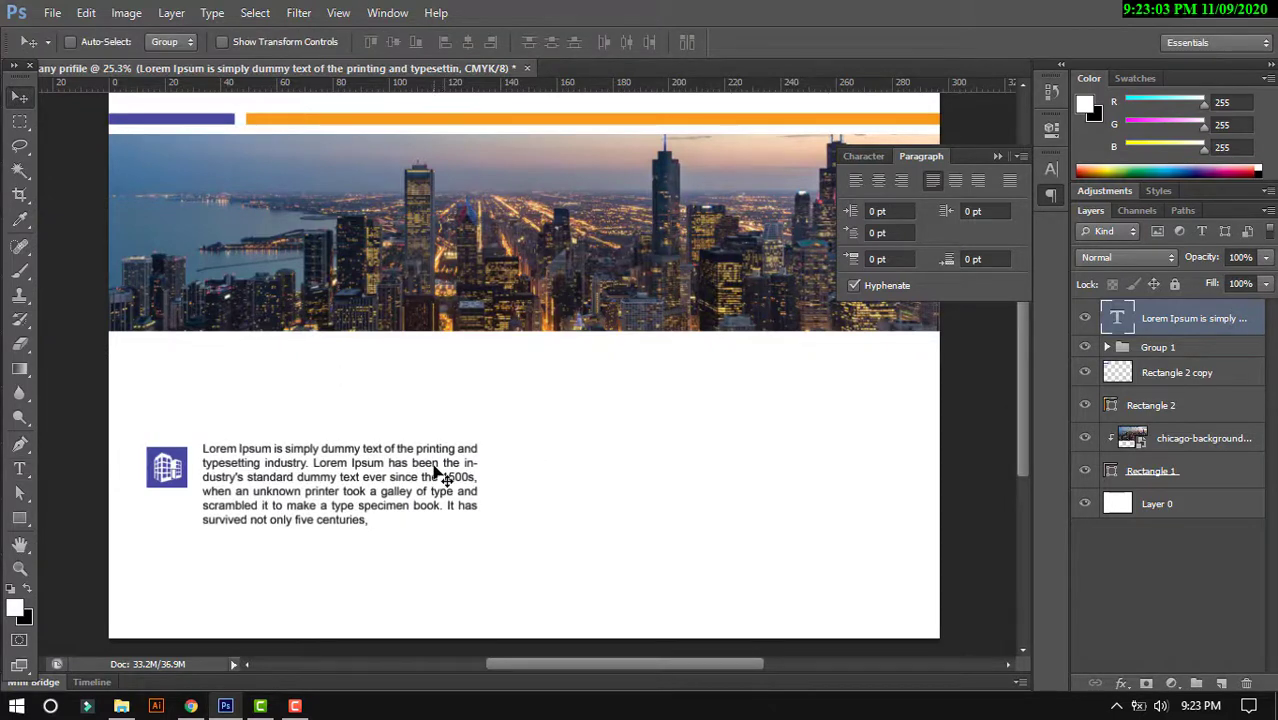
{"action": "key", "text": "Left"}
{"action": "key", "text": "Left"}
{"action": "key", "text": "Left"}
{"action": "key", "text": "Left"}
{"action": "key", "text": "Left"}
{"action": "key", "text": "Left"}
{"action": "key", "text": "Down"}
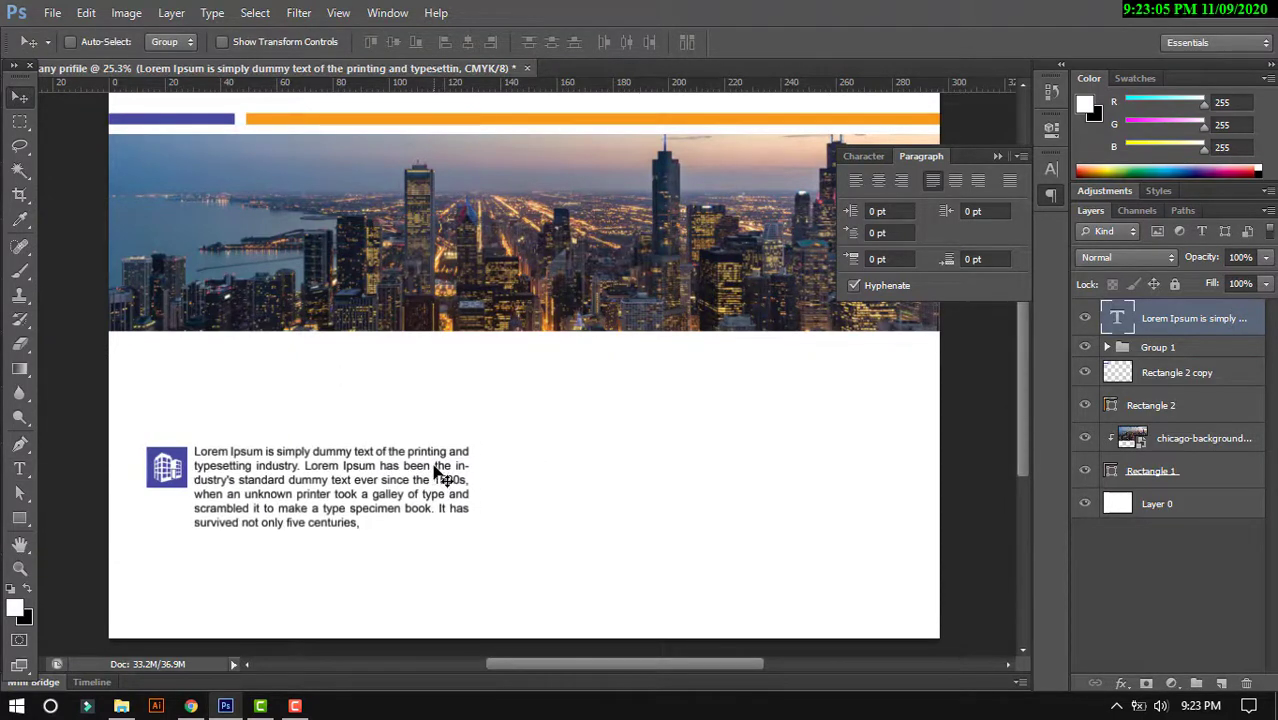
{"action": "key", "text": "Left"}
{"action": "key", "text": "Left"}
{"action": "key", "text": "Down"}
{"action": "key", "text": "Up"}
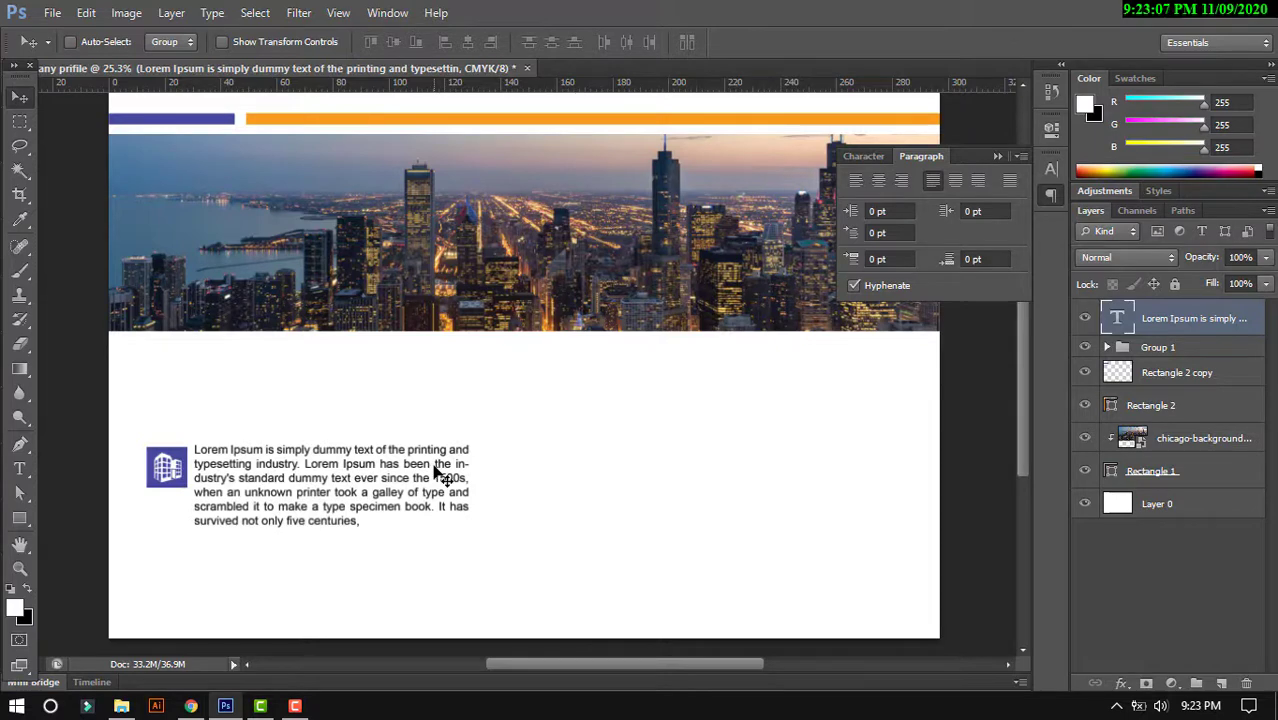
{"action": "key", "text": "Right"}
{"action": "key", "text": "Right"}
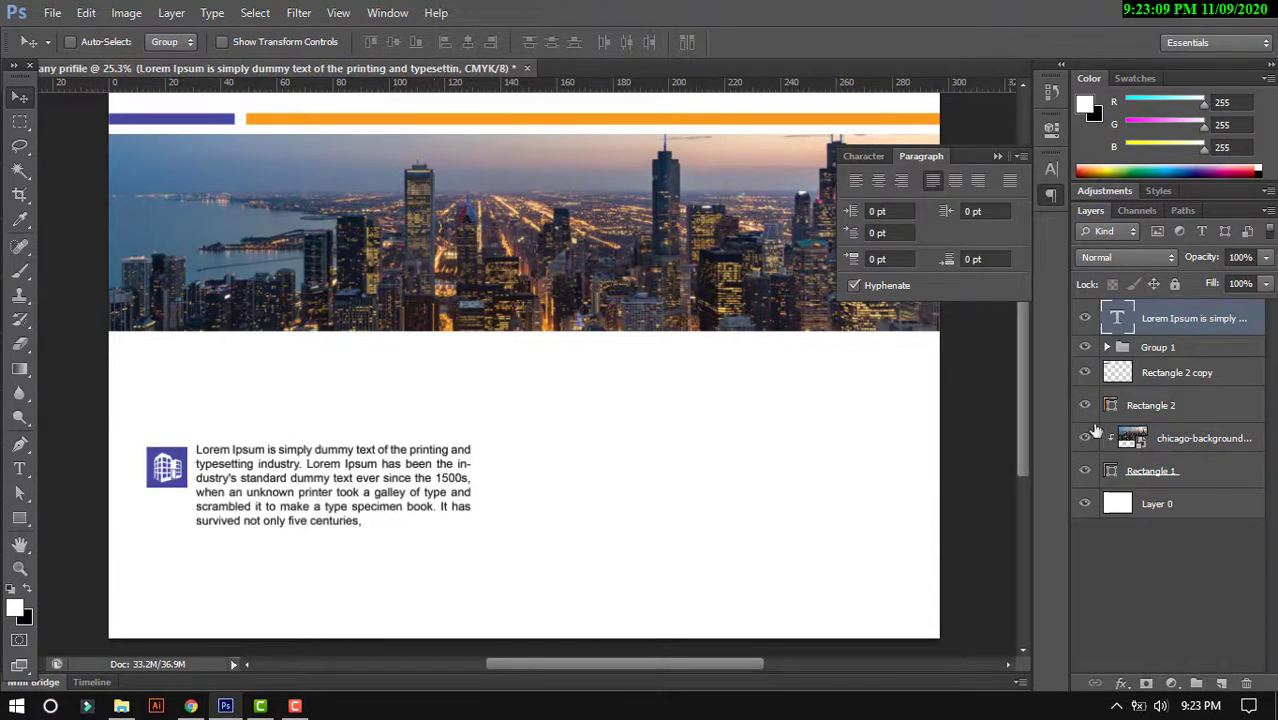
{"action": "left_click_drag", "start_coordinate": [1177, 326], "coordinate": [1157, 346]}
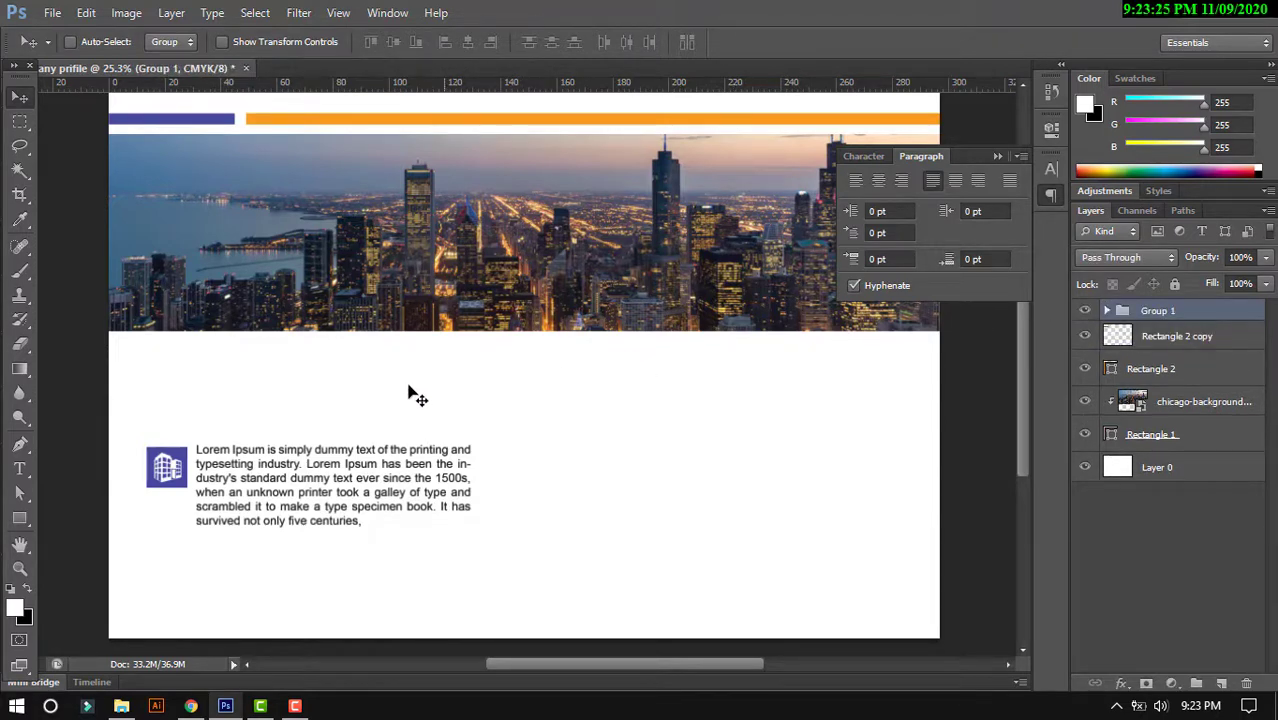
- Duplicate Group 1 and place the copy to the right of the original
{"action": "key", "text": "z"}
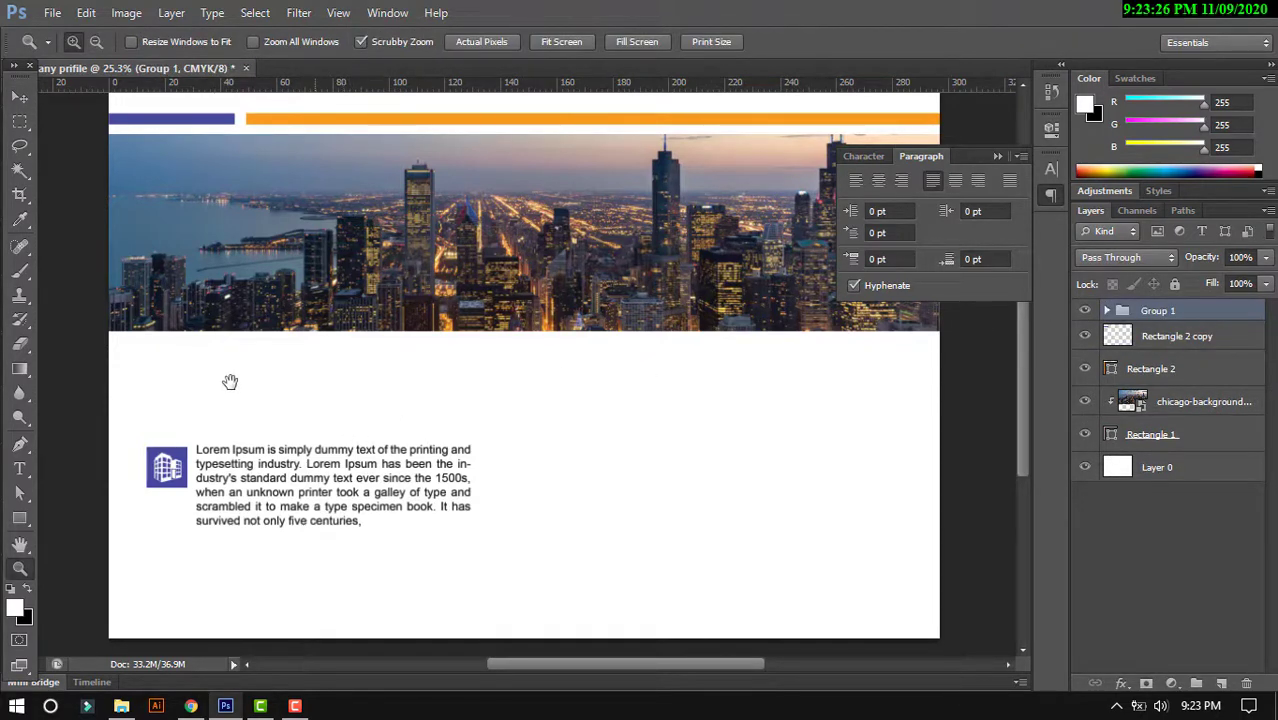
{"action": "mouse_move", "coordinate": [228, 373]}
{"action": "left_mouse_down"}
{"action": "mouse_move", "coordinate": [197, 365]}
{"action": "mouse_move", "coordinate": [239, 370]}
{"action": "left_mouse_up"}
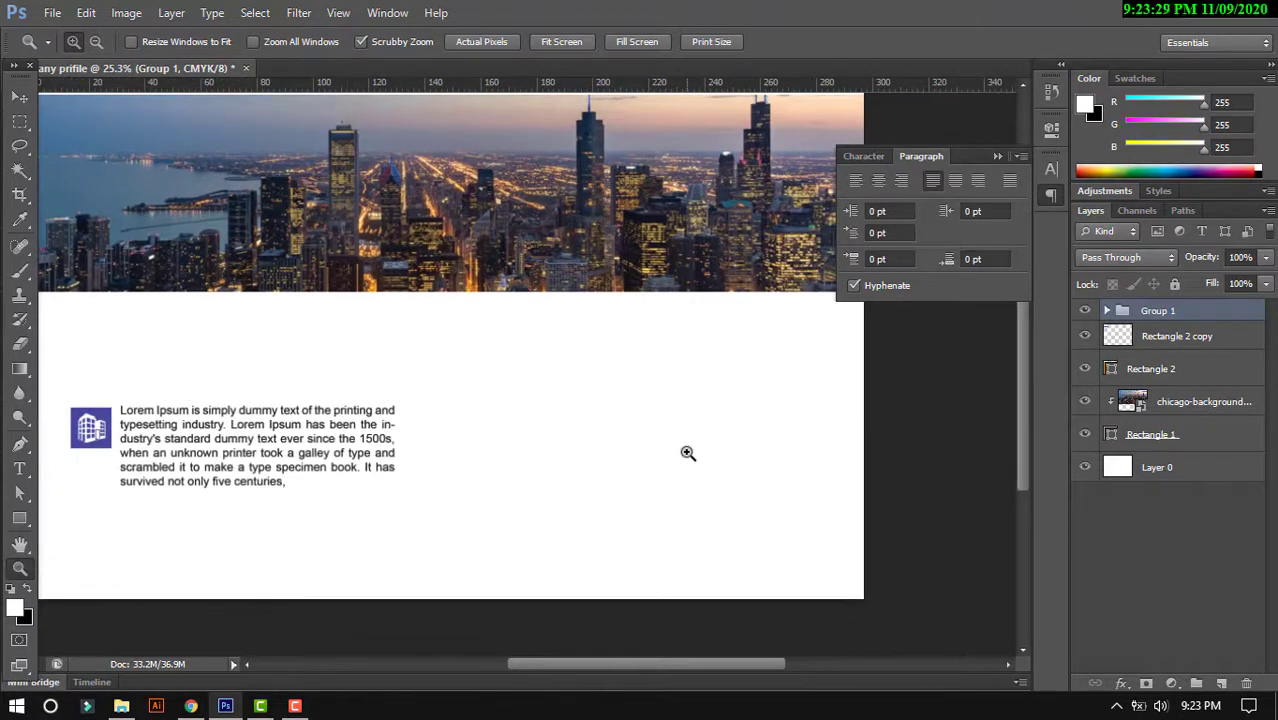
{"action": "key", "text": "ctrl+j"}
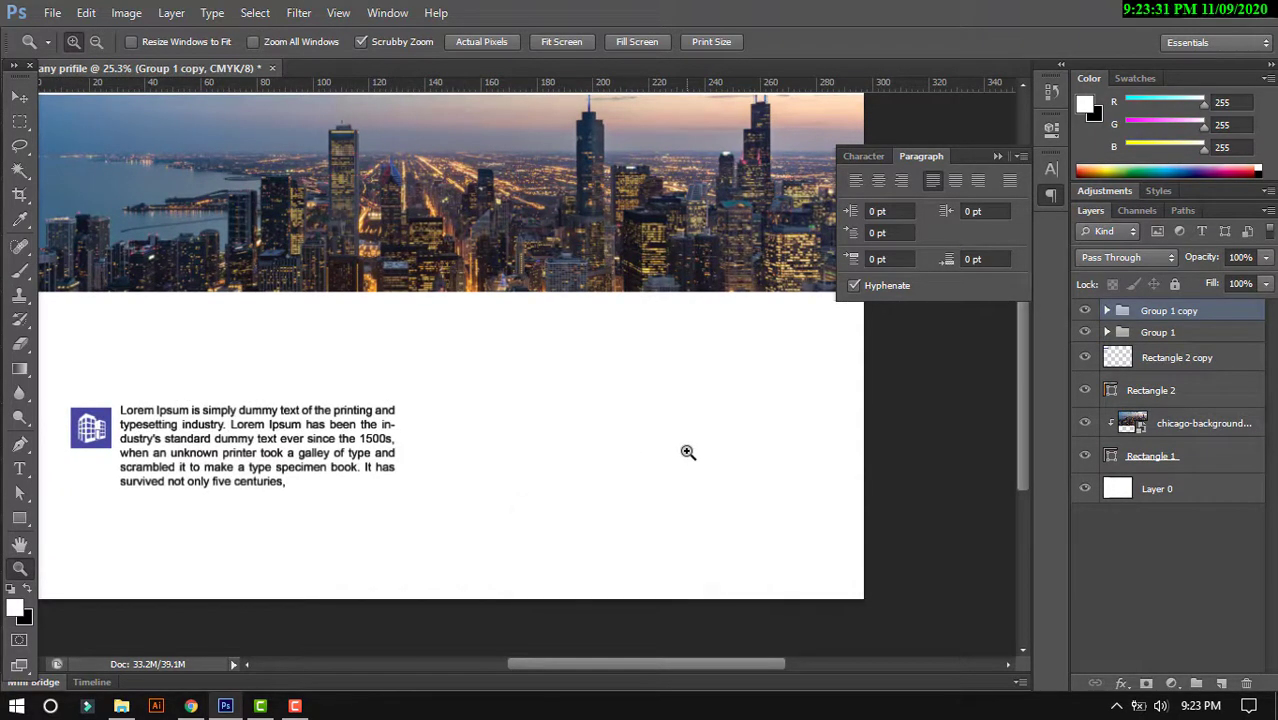
{"action": "key", "text": "v"}
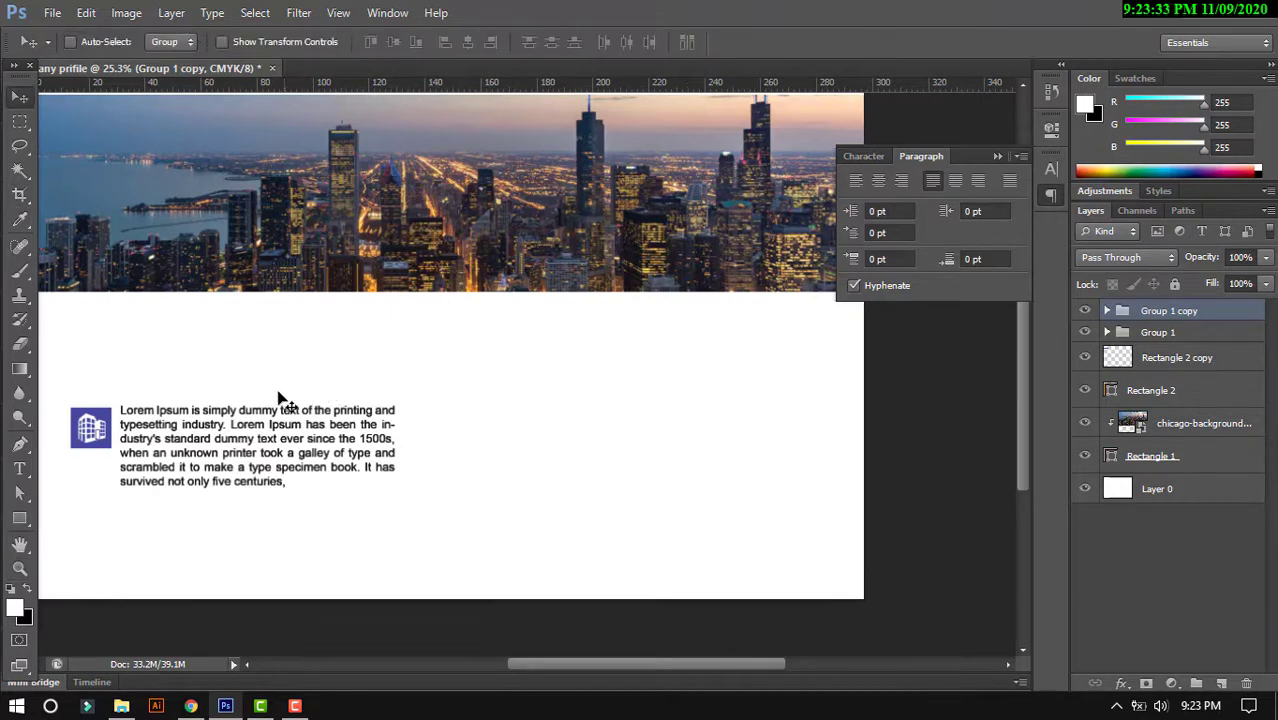
{"action": "mouse_move", "coordinate": [258, 404]}
{"action": "left_mouse_down"}
{"action": "mouse_move", "coordinate": [601, 428]}
{"action": "mouse_move", "coordinate": [602, 410]}
{"action": "left_mouse_up"}
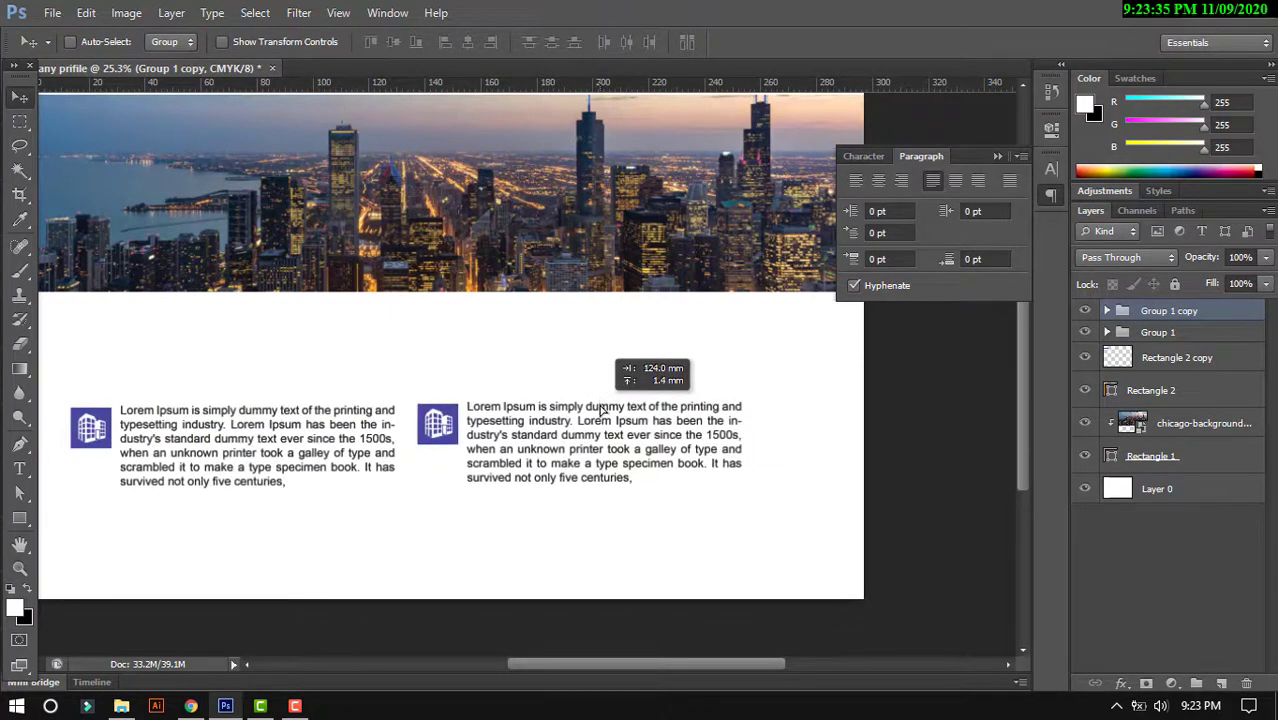
{"action": "key", "text": "shift+Left"}
{"action": "key", "text": "shift+Left"}
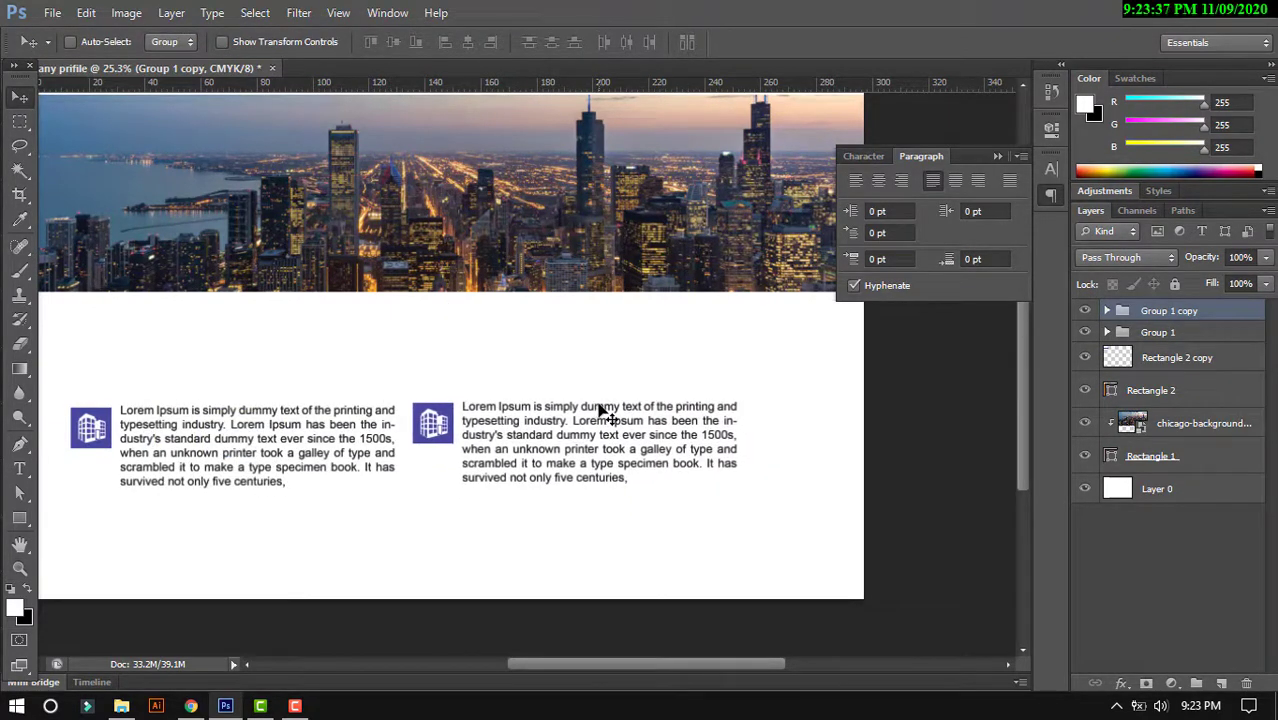
{"action": "left_click", "coordinate": [496, 337], "text": "alt+space"}
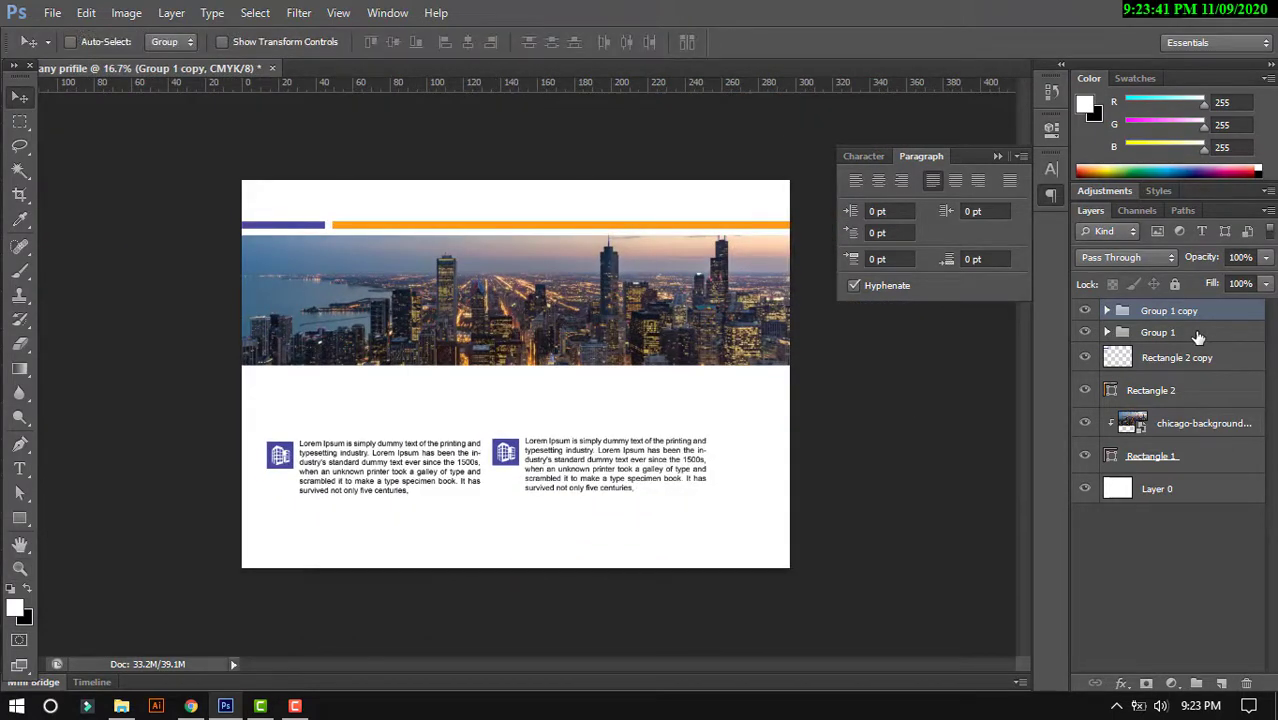
- Scale Group 1 and its copy together to about 115% and move them lower
{"action": "left_click", "coordinate": [1190, 336], "text": "shift"}
{"action": "key", "text": "ctrl+t"}
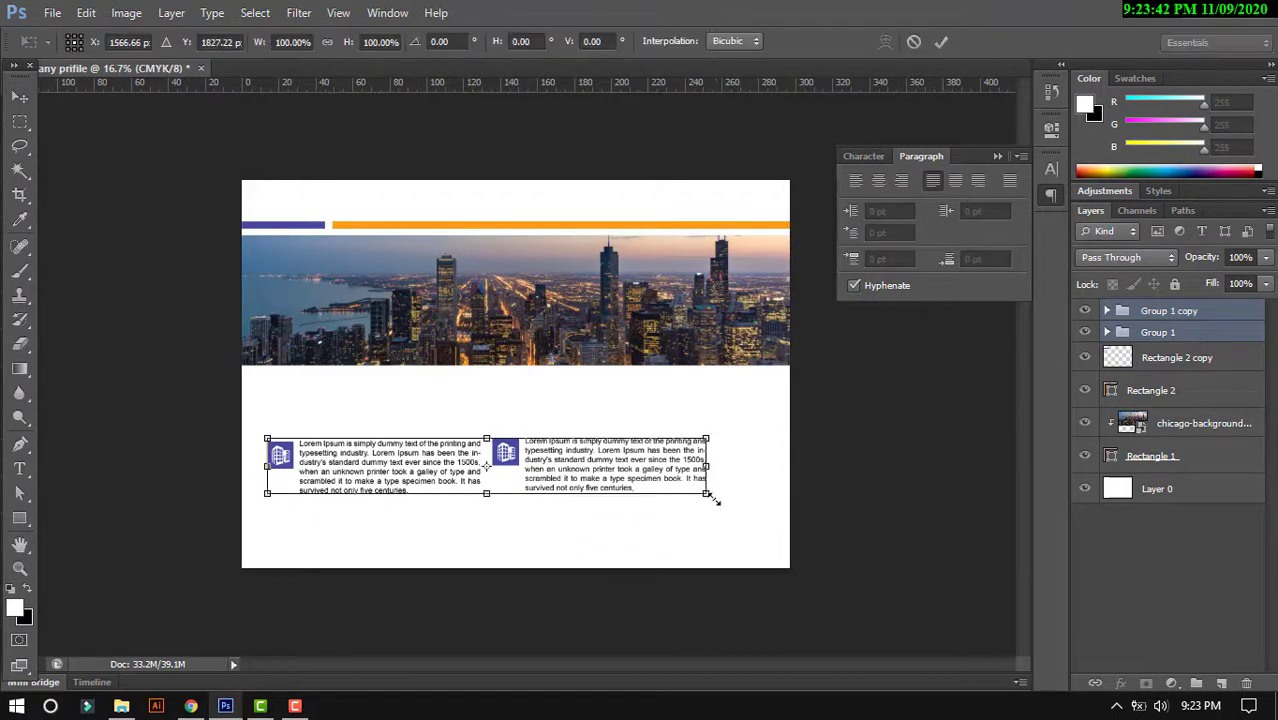
{"action": "left_click_drag", "start_coordinate": [710, 497], "coordinate": [777, 502]}
{"action": "left_click_drag", "start_coordinate": [700, 476], "coordinate": [690, 520]}
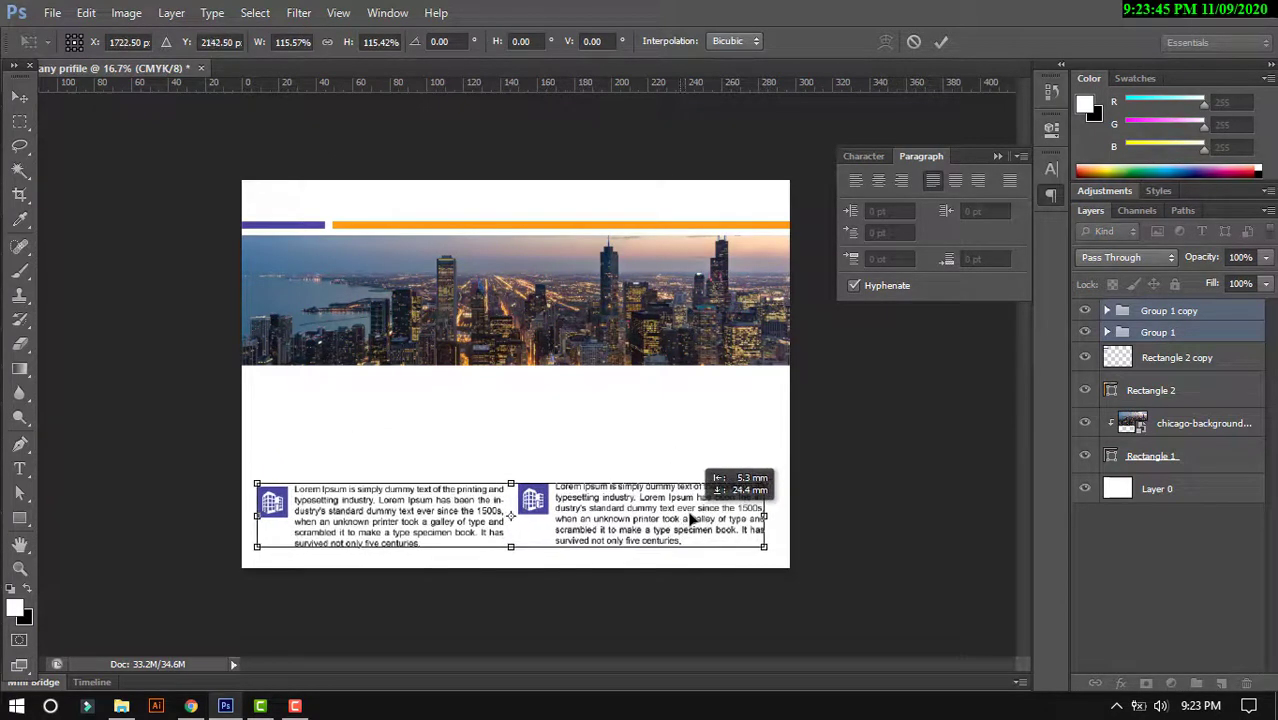
{"action": "key", "text": "Return"}
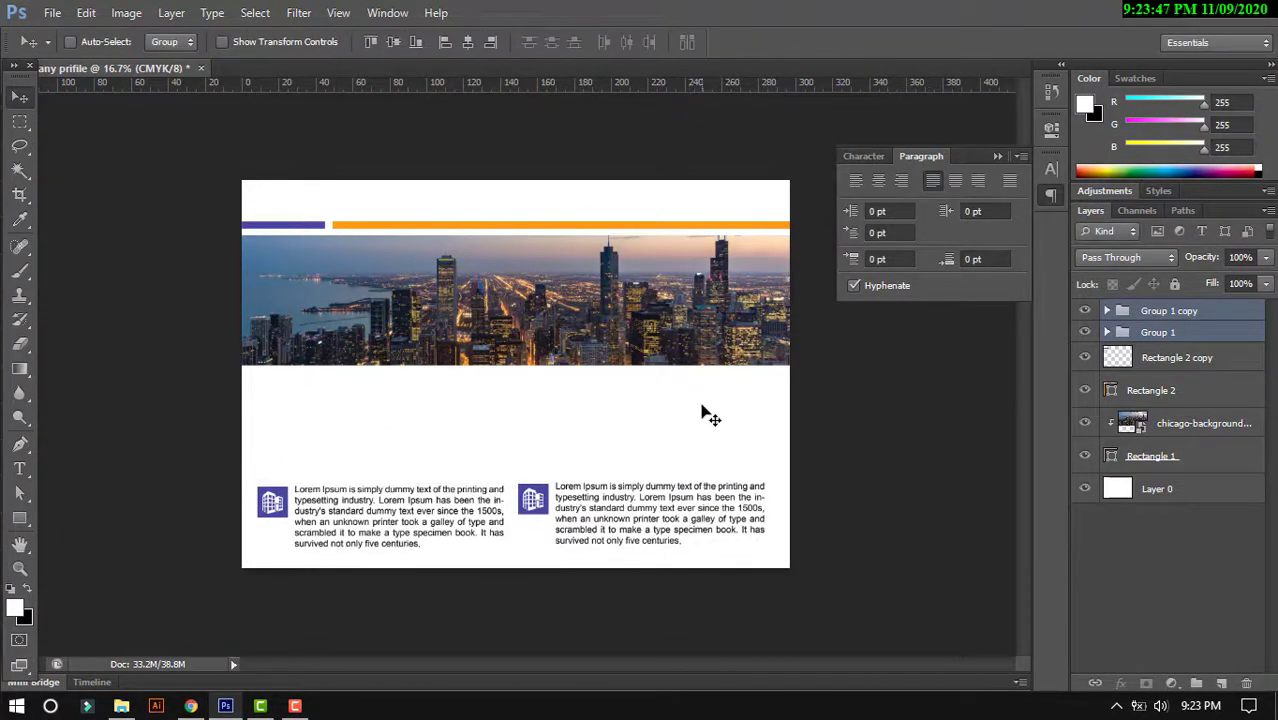
- Move Group 1 copy into the left column above the original block
{"action": "right_click", "coordinate": [548, 505]}
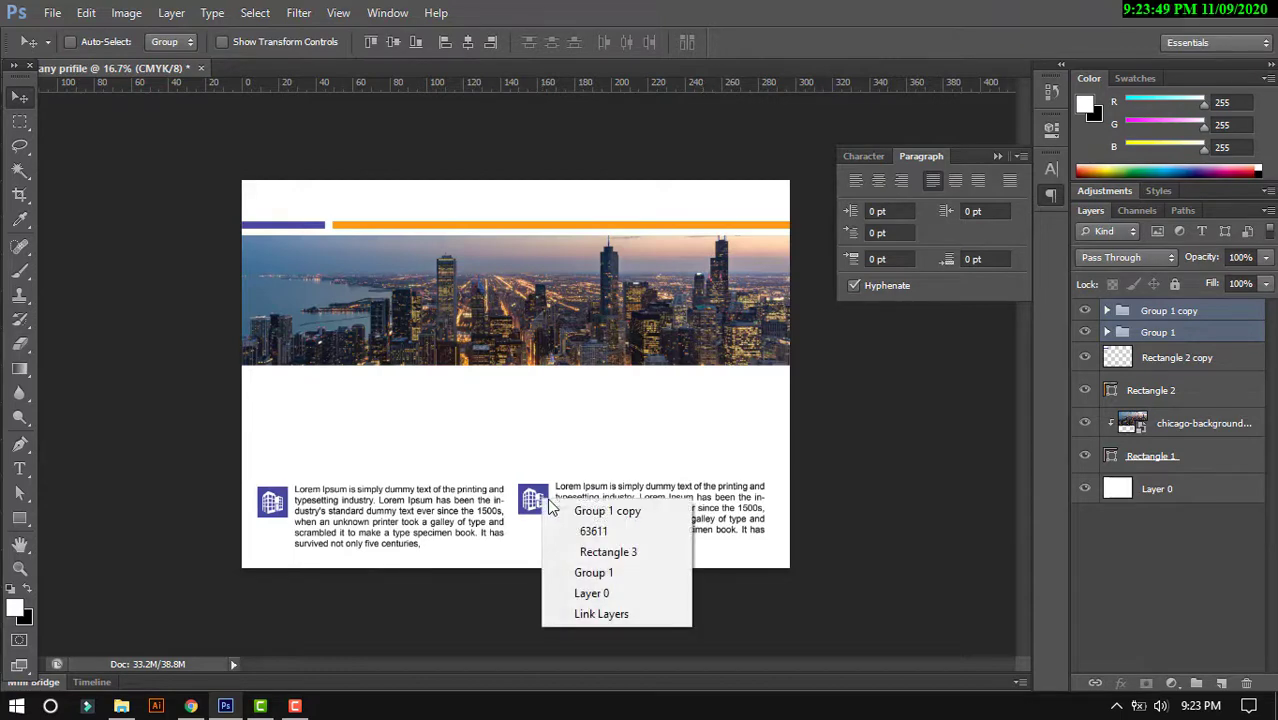
{"action": "left_click", "coordinate": [600, 511]}
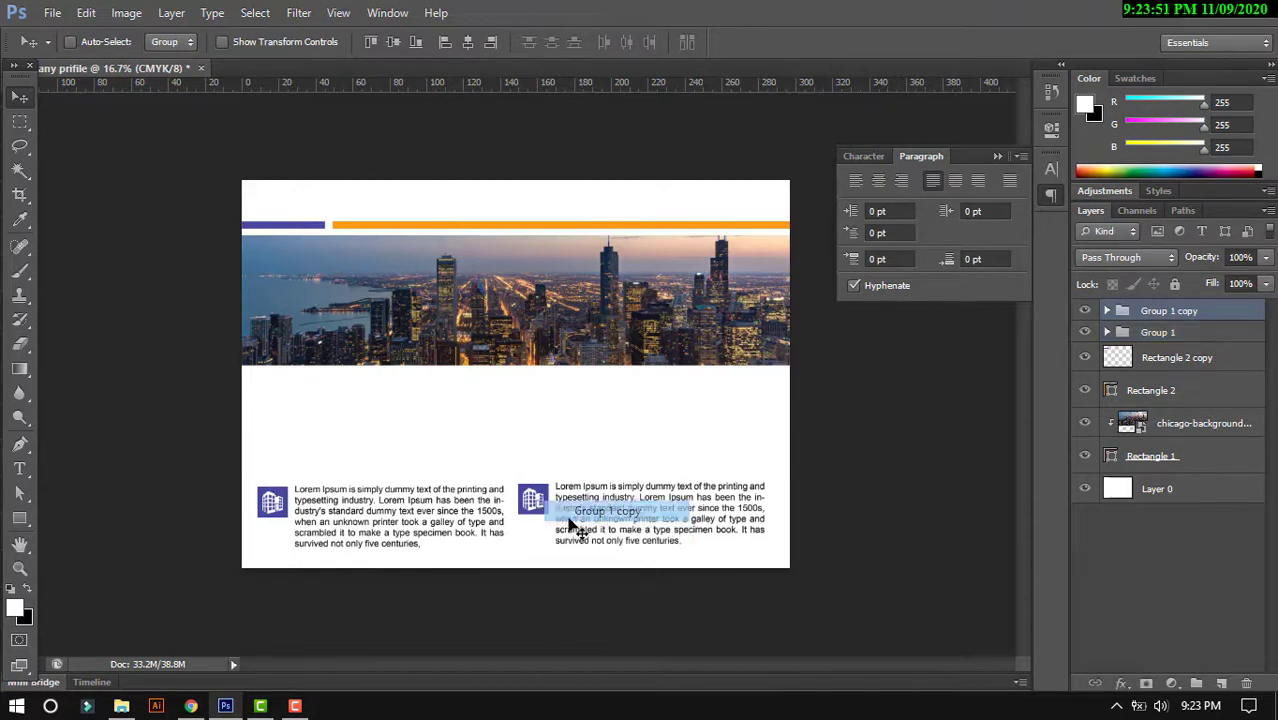
{"action": "mouse_move", "coordinate": [571, 523]}
{"action": "left_mouse_down"}
{"action": "mouse_move", "coordinate": [252, 428]}
{"action": "mouse_move", "coordinate": [298, 415]}
{"action": "left_mouse_up"}
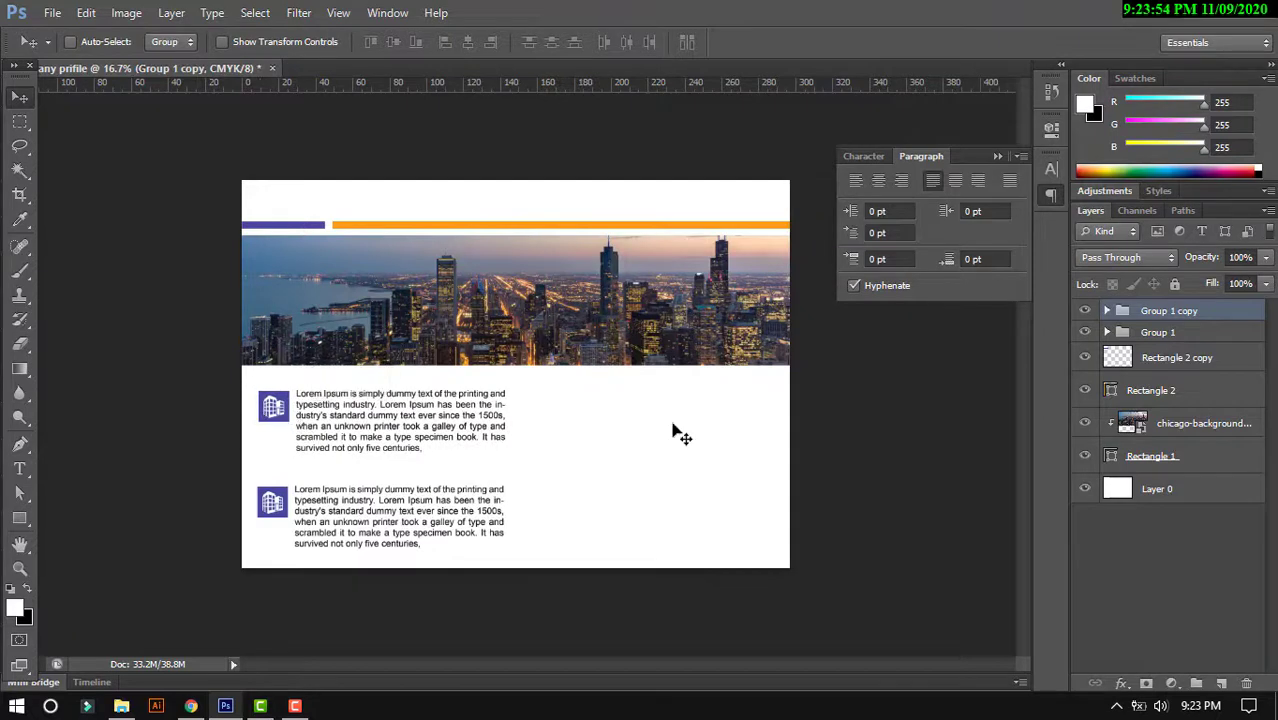
- Duplicate both text groups and move the copies into a right-hand column
{"action": "left_click", "coordinate": [1177, 333], "text": "ctrl"}
{"action": "key", "text": "ctrl+j"}
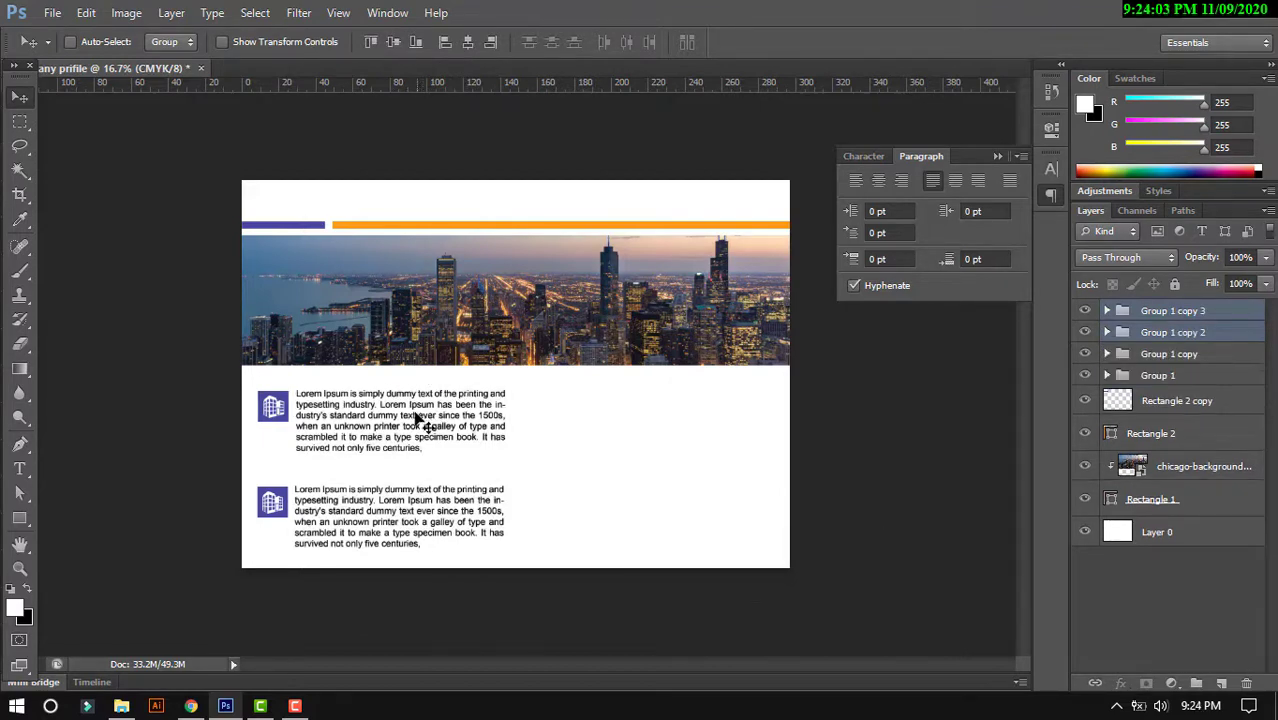
{"action": "left_click_drag", "start_coordinate": [418, 418], "coordinate": [683, 424]}
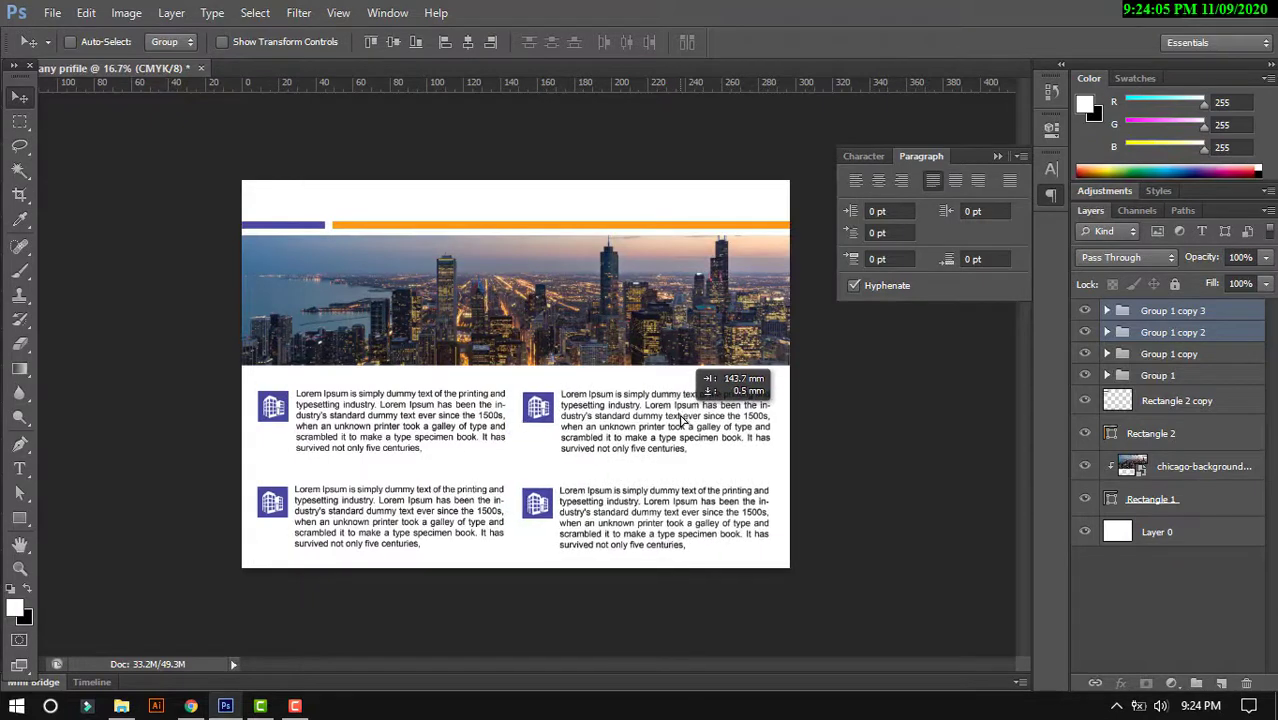
{"action": "left_click_drag", "start_coordinate": [683, 424], "coordinate": [706, 440]}
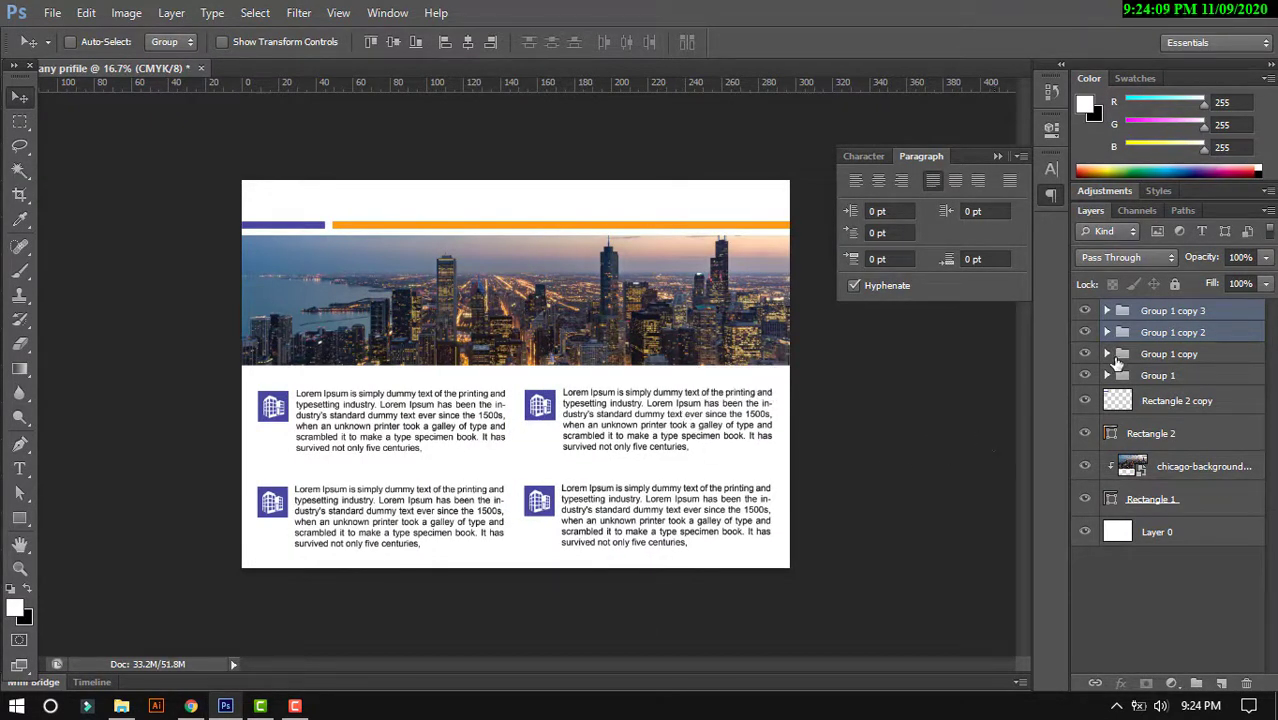
- Toggle group visibility to identify which block each group layer holds
{"action": "left_click", "coordinate": [1094, 358]}
{"action": "left_click", "coordinate": [1085, 375]}
{"action": "left_click", "coordinate": [1084, 311]}
{"action": "left_click", "coordinate": [1084, 312]}
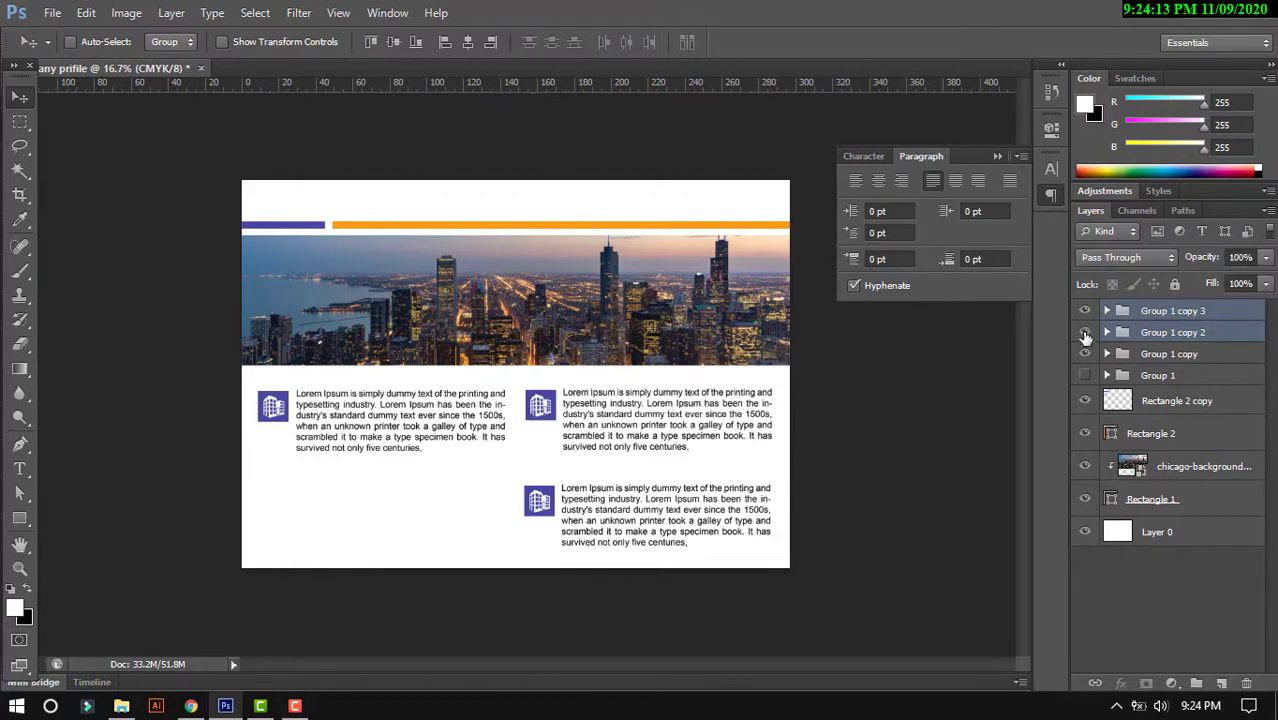
{"action": "left_click", "coordinate": [1085, 375]}
{"action": "left_click", "coordinate": [1085, 332]}
{"action": "left_click", "coordinate": [1085, 332]}
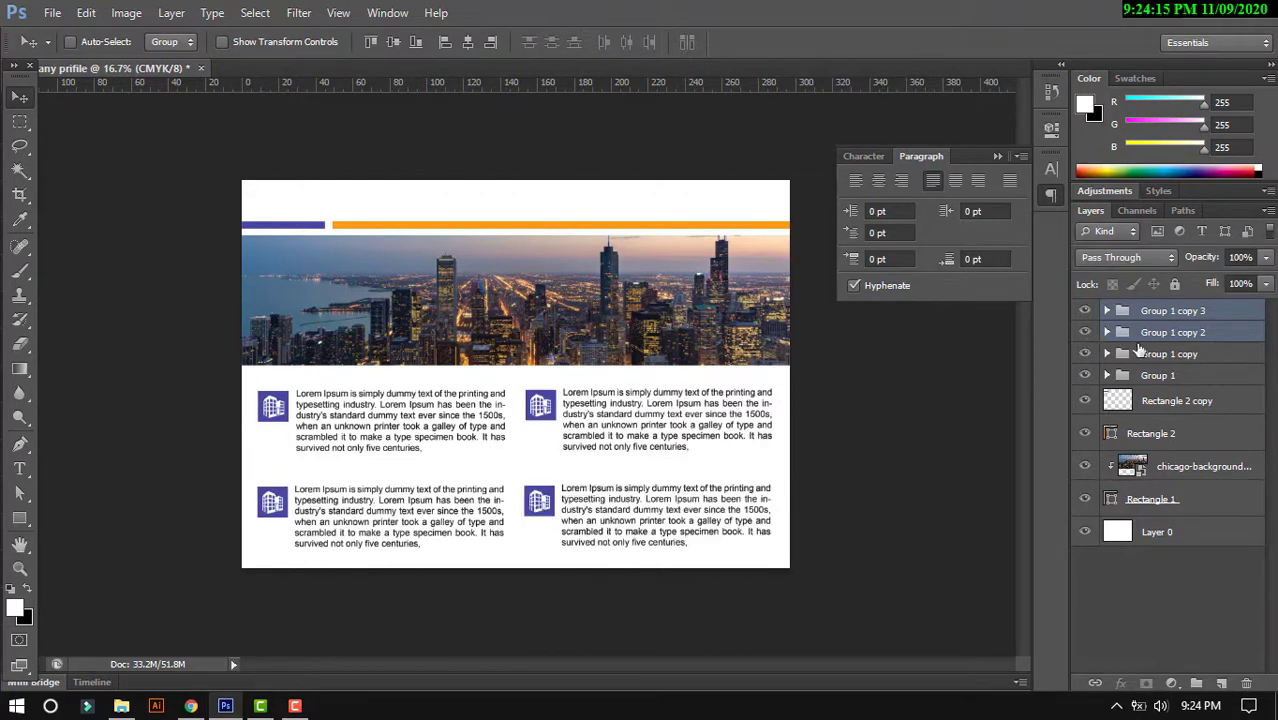
- Select the bottom-row groups, Group 1 and Group 1 copy 2, and nudge them upward
{"action": "left_click", "coordinate": [1148, 336]}
{"action": "left_click", "coordinate": [1148, 376], "text": "shift"}
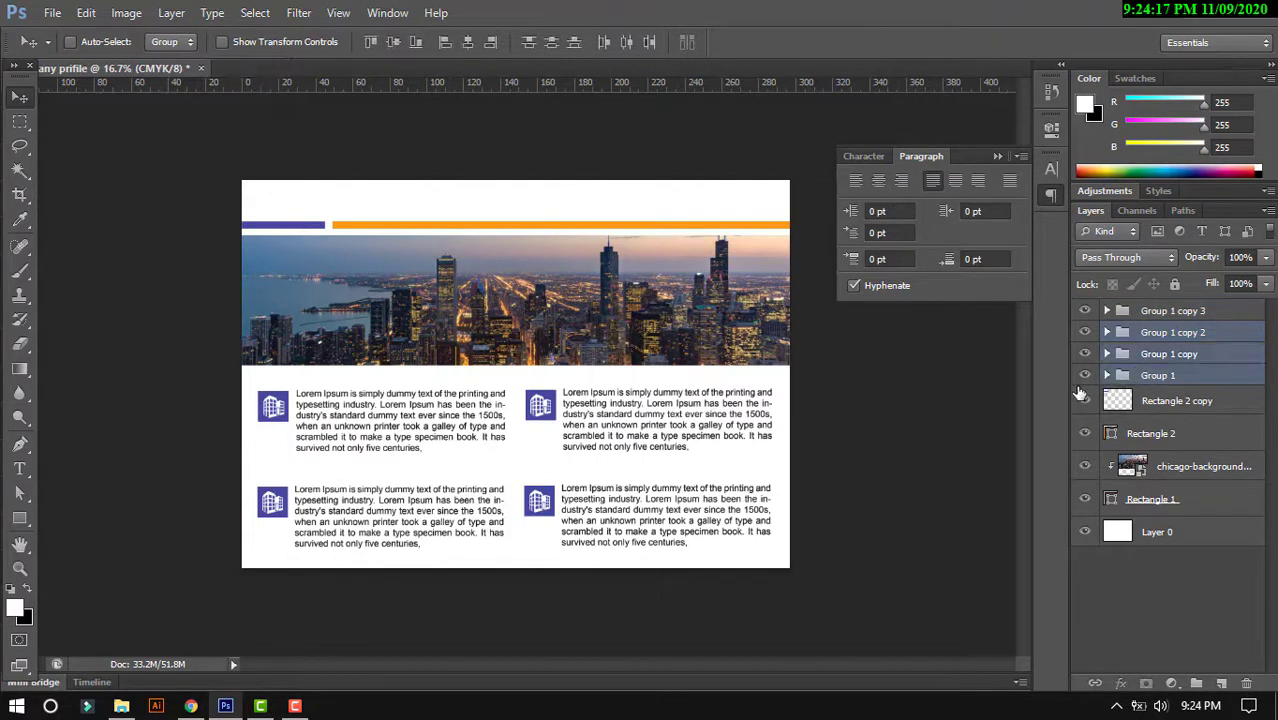
{"action": "left_click", "coordinate": [1150, 376]}
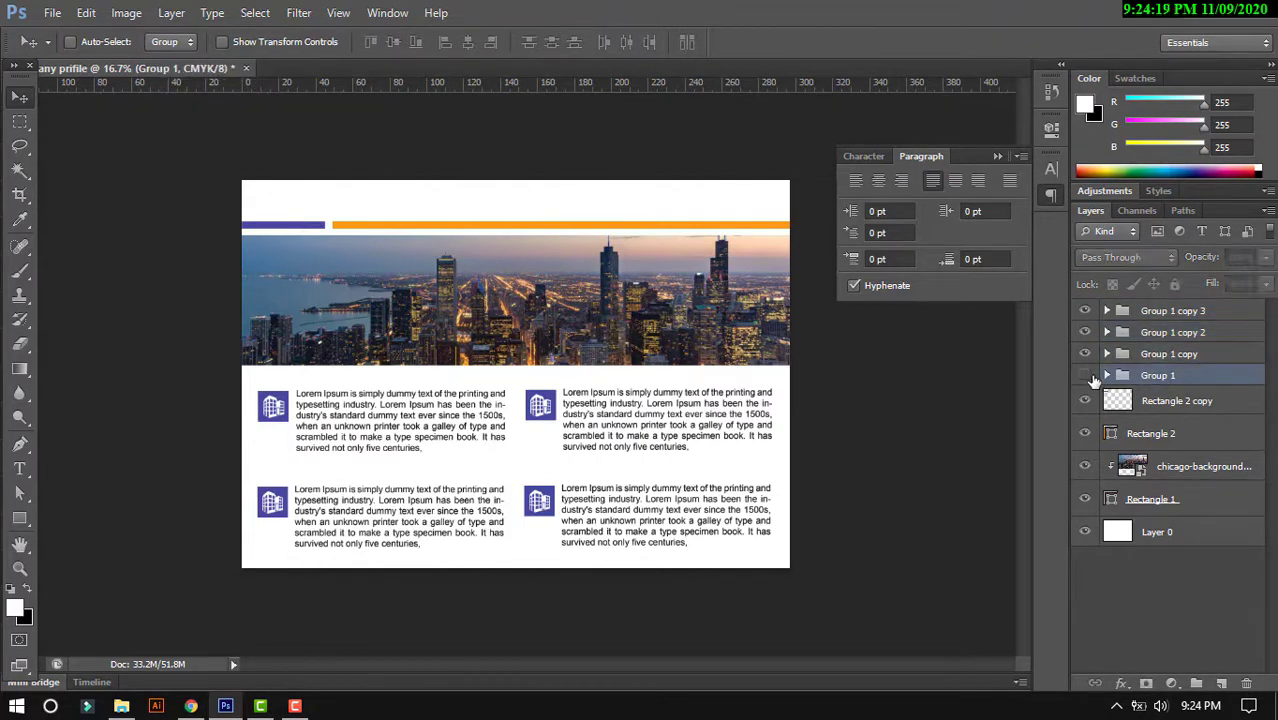
{"action": "left_click", "coordinate": [1153, 335], "text": "ctrl"}
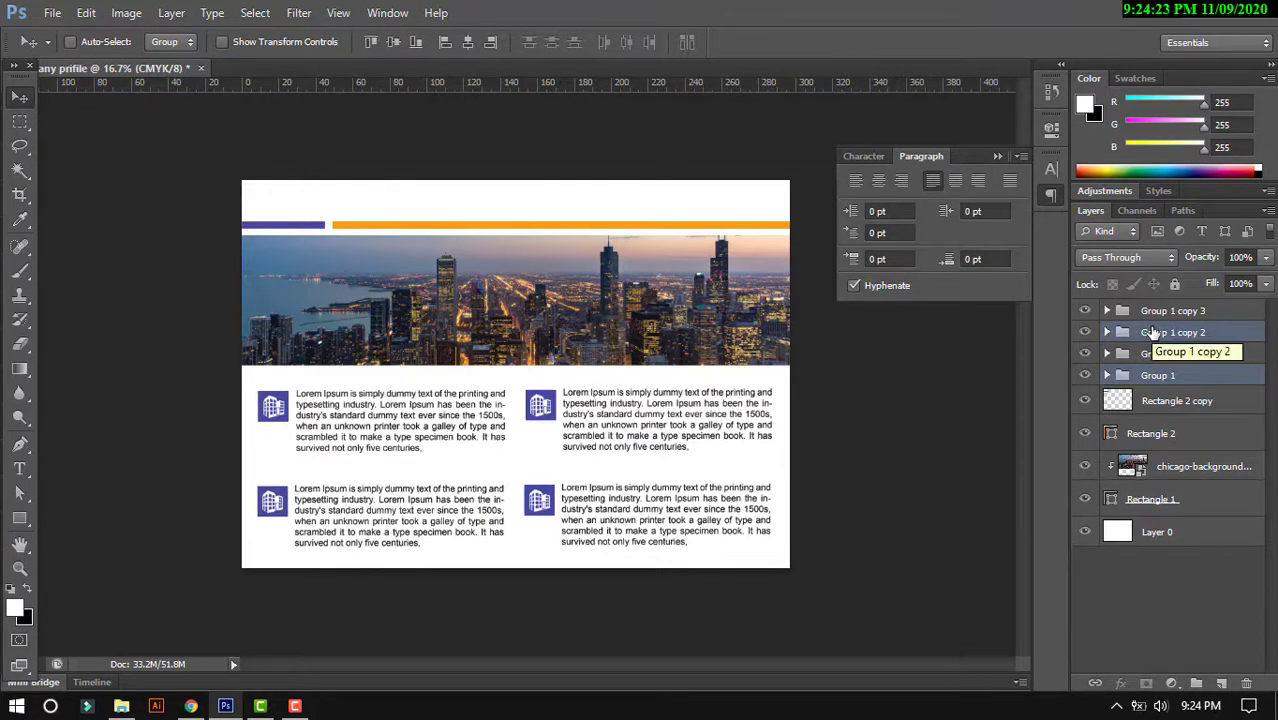
{"action": "key", "text": "shift+Up"}
{"action": "key", "text": "shift+Up"}
{"action": "key", "text": "shift+Up"}
{"action": "key", "text": "shift+Up"}
{"action": "key", "text": "shift+Up"}
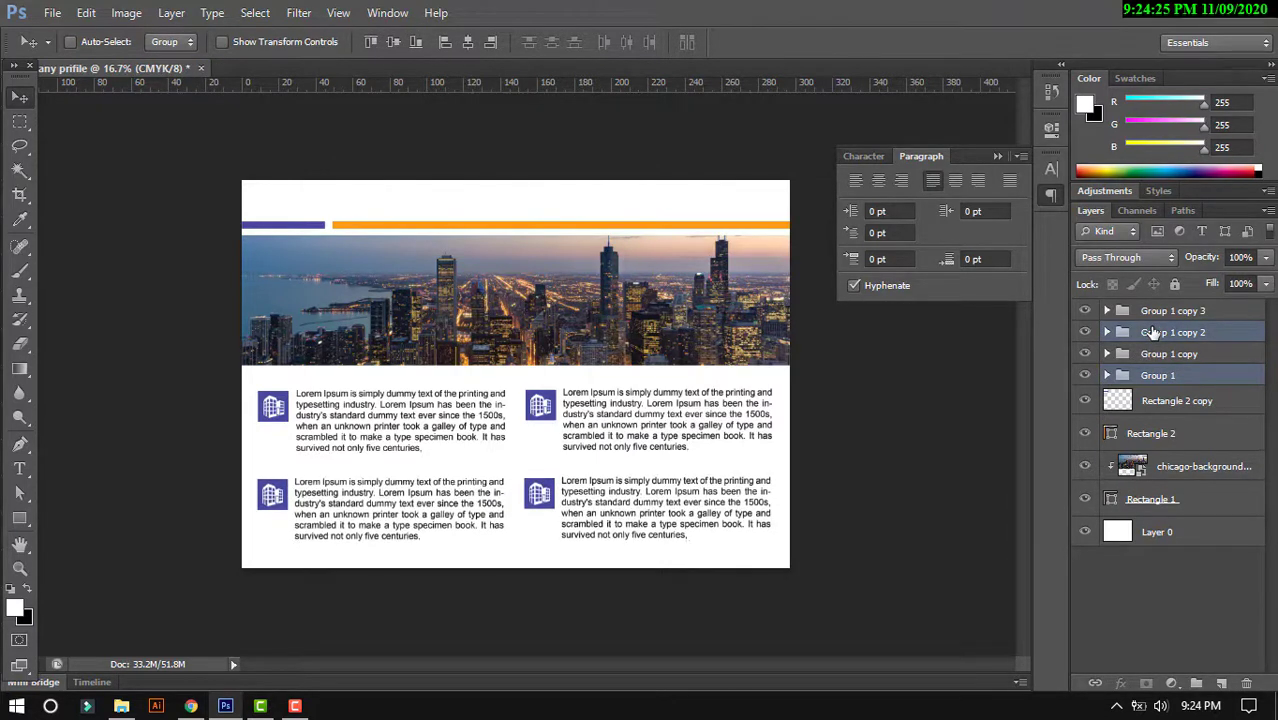
{"action": "key", "text": "shift+Up"}
{"action": "key", "text": "shift+Up"}
{"action": "key", "text": "shift+Up"}
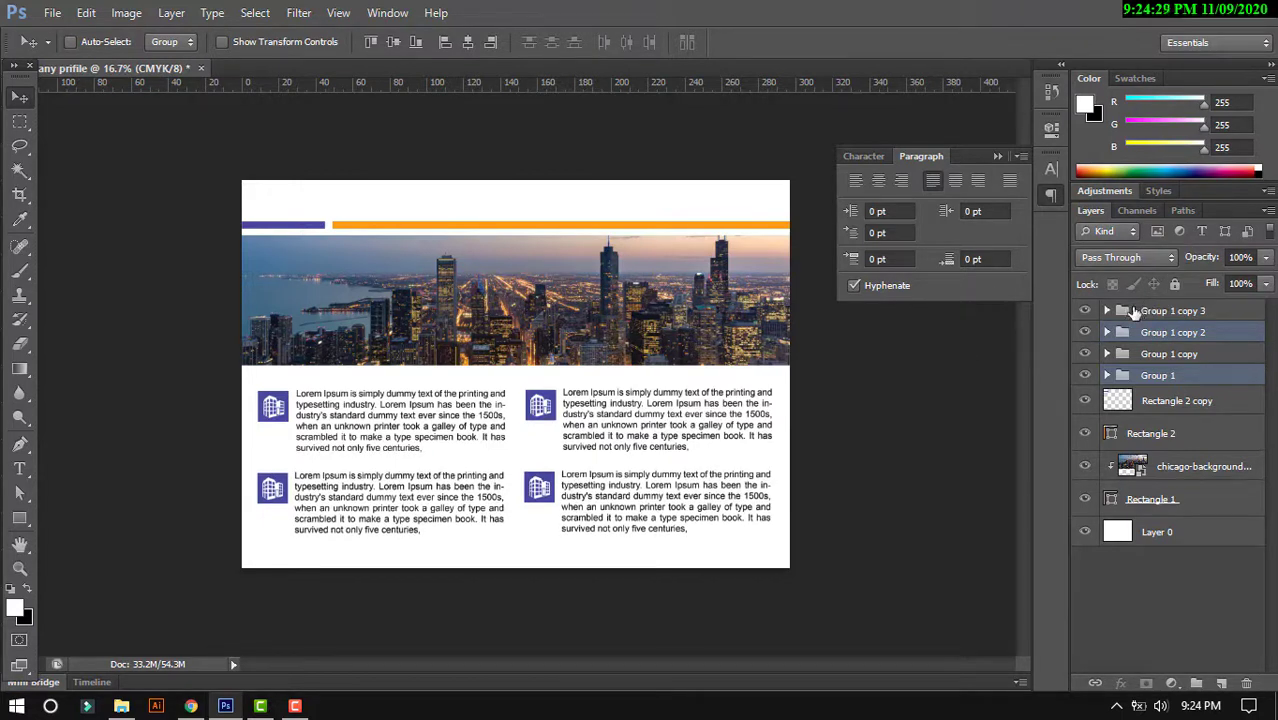
- Select all four text groups and combine them into Group 2
{"action": "left_click", "coordinate": [1106, 311]}
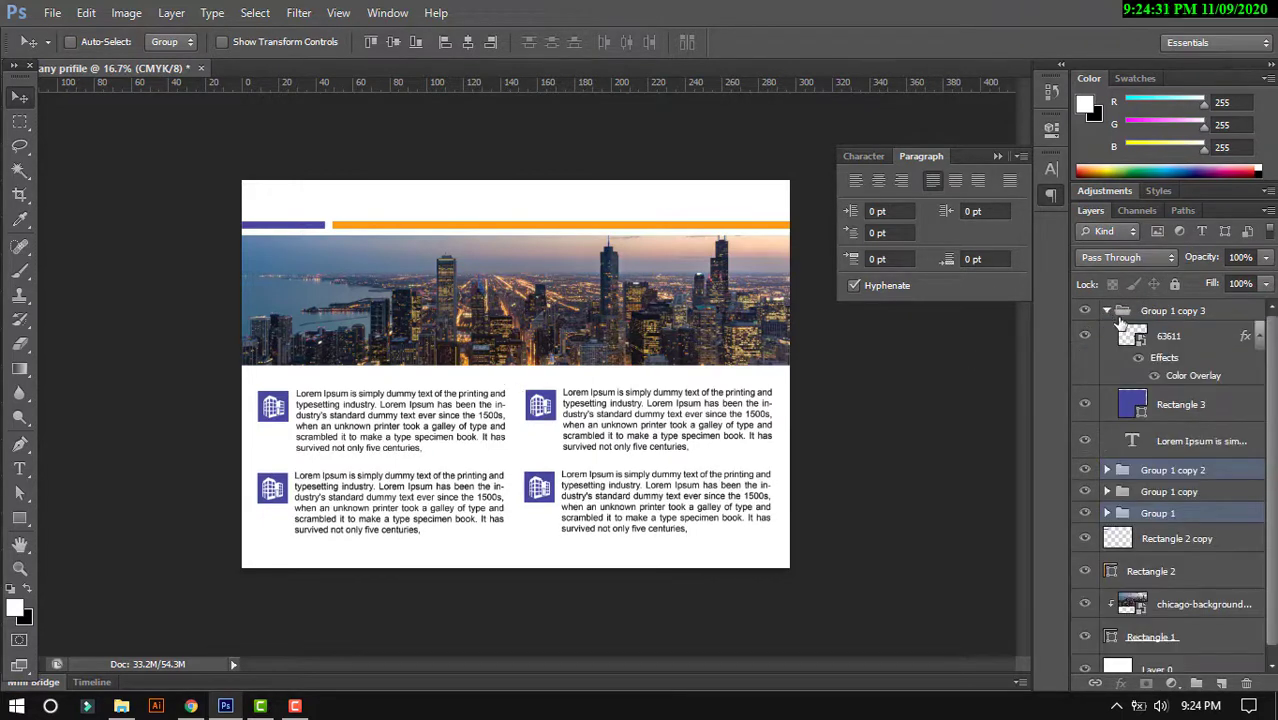
{"action": "left_click", "coordinate": [1106, 311]}
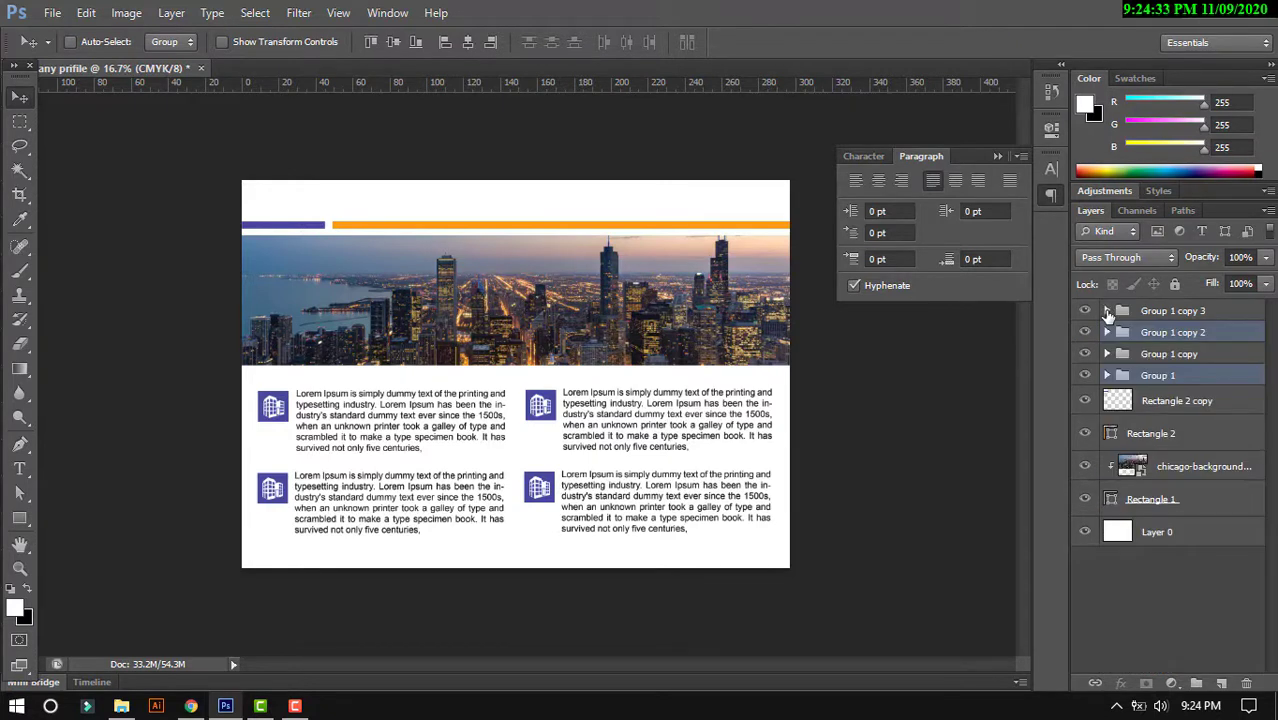
{"action": "left_click", "coordinate": [1171, 315]}
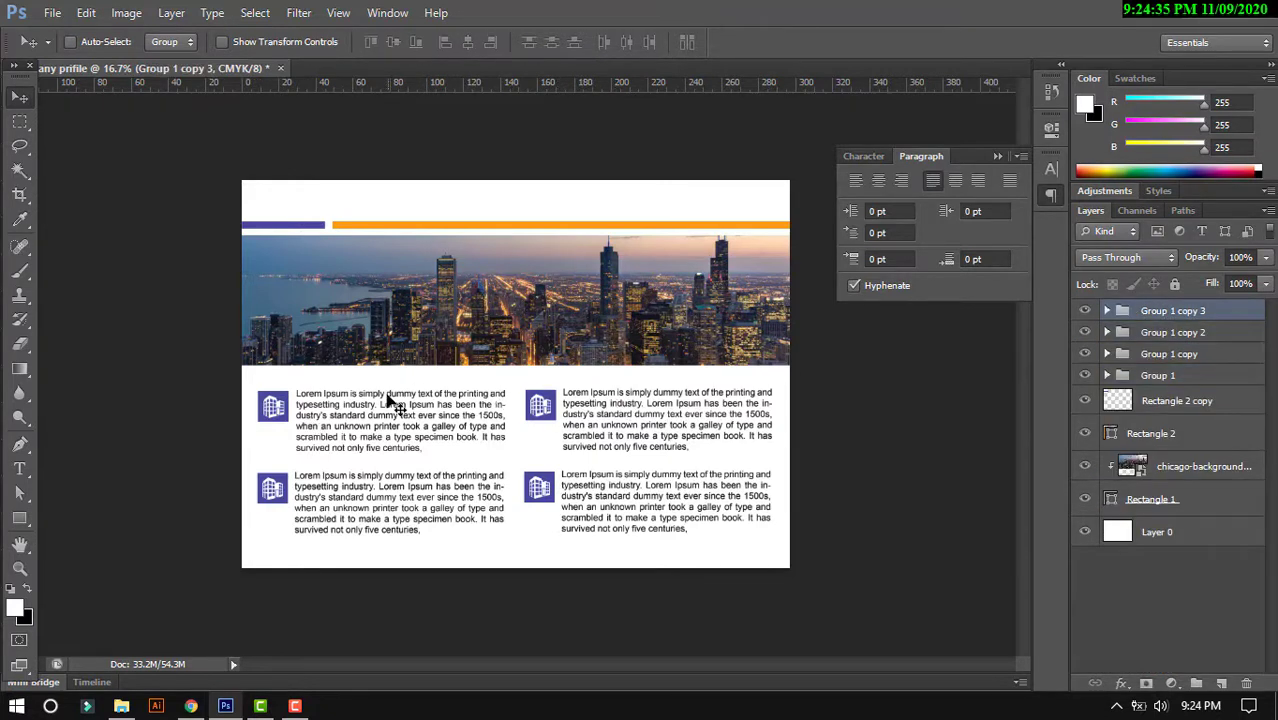
{"action": "left_click", "coordinate": [1198, 378], "text": "shift"}
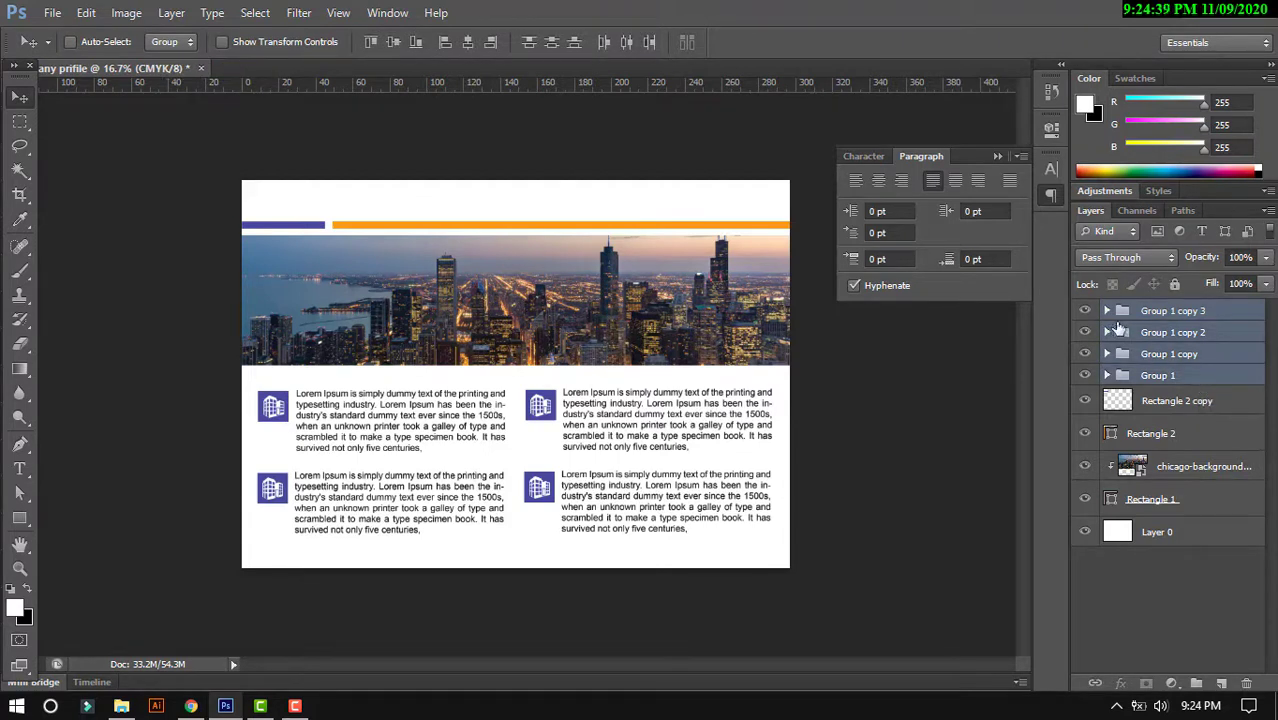
{"action": "key", "text": "ctrl+g"}
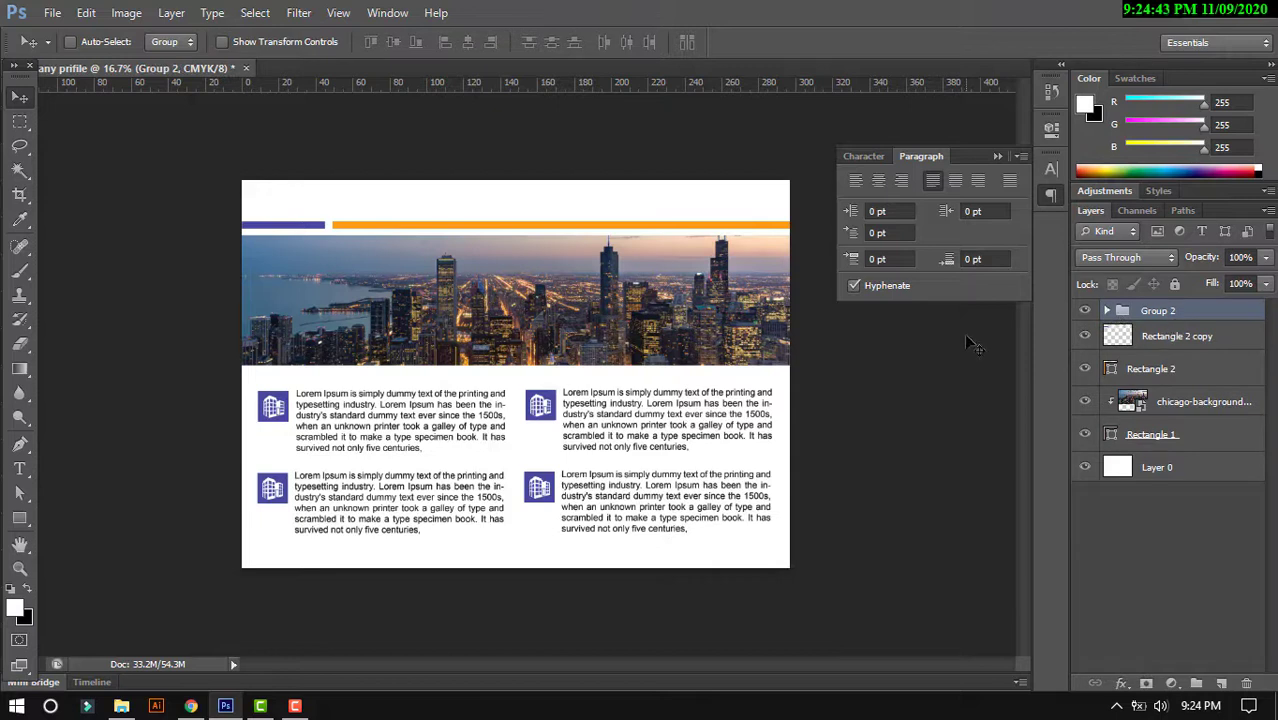
- Marquee-select the lower white area of the page below the banner
{"action": "key", "text": "m"}
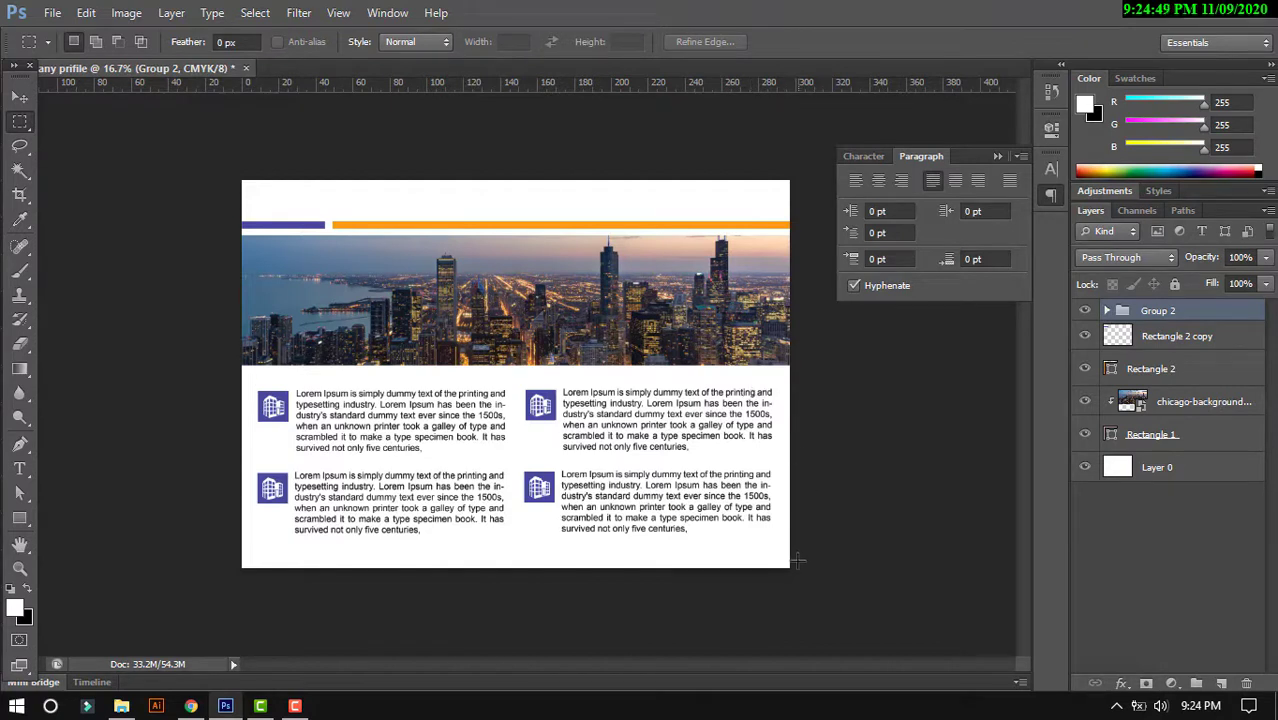
{"action": "left_click_drag", "start_coordinate": [797, 560], "coordinate": [219, 368]}
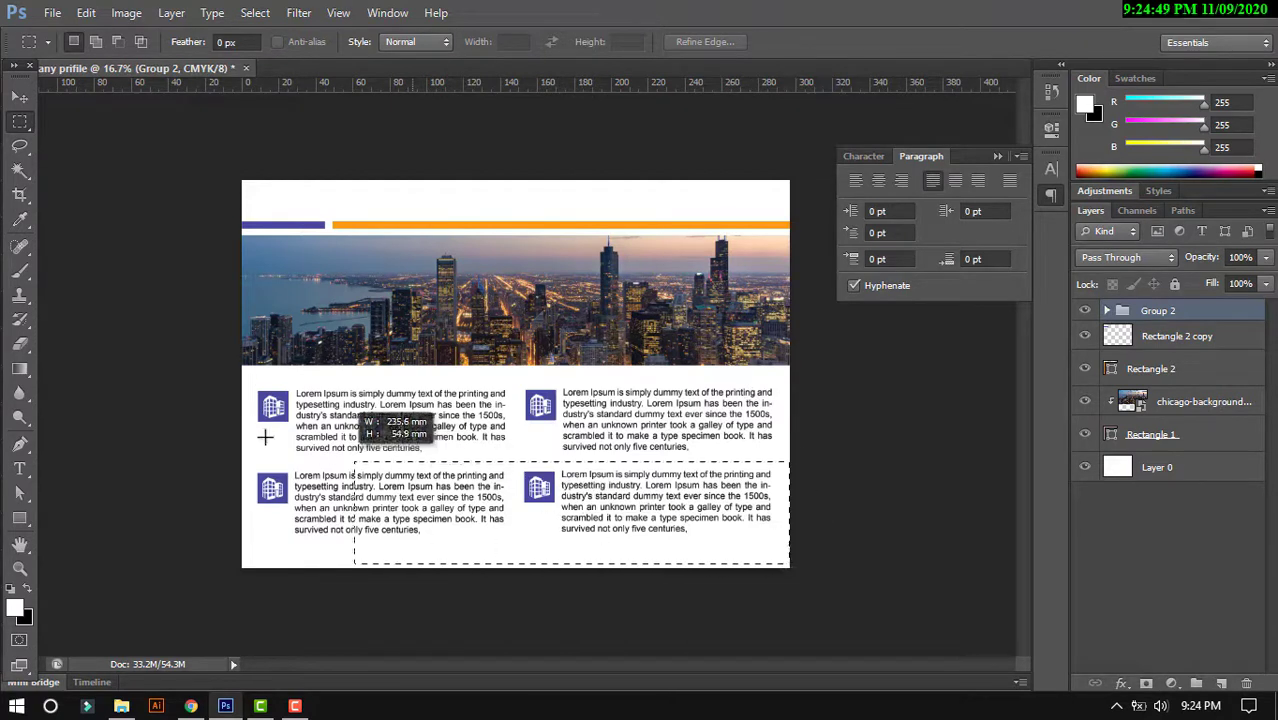
{"action": "mouse_move", "coordinate": [219, 368]}
{"action": "left_mouse_down"}
{"action": "mouse_move", "coordinate": [176, 405]}
{"action": "mouse_move", "coordinate": [177, 357]}
{"action": "left_mouse_up"}
{"action": "left_click", "coordinate": [207, 386]}
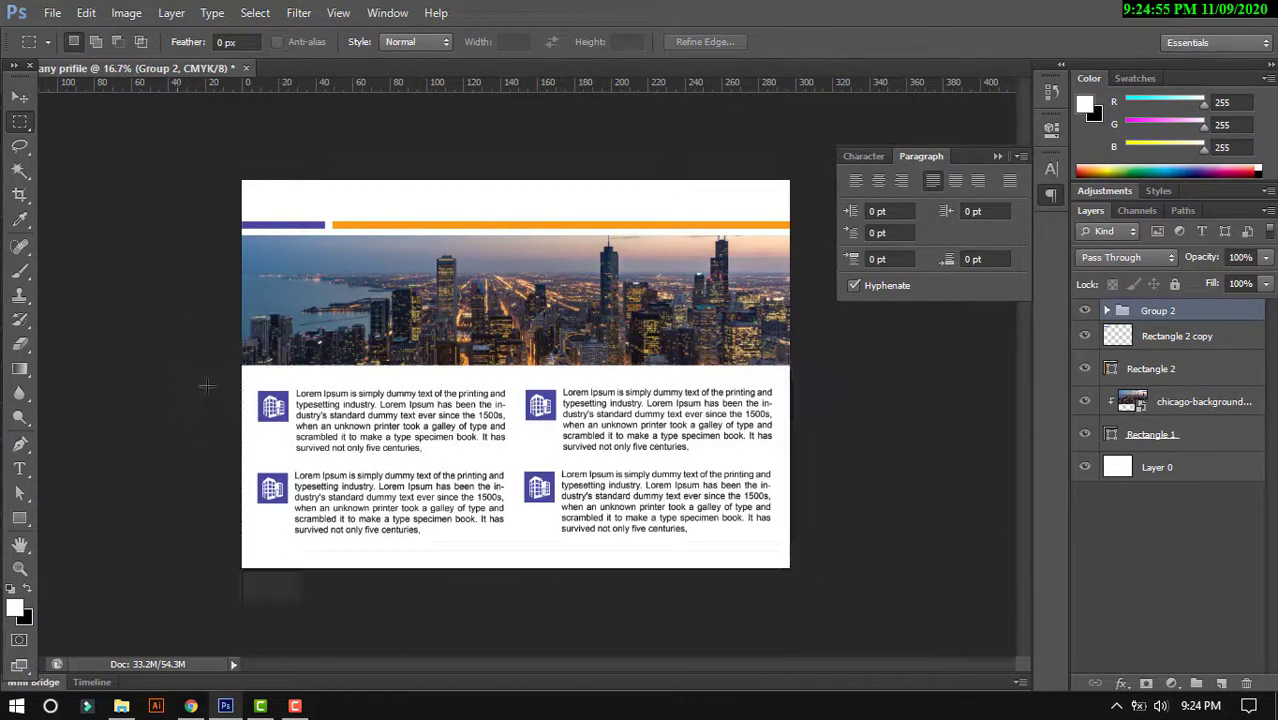
{"action": "key", "text": "ctrl+z"}
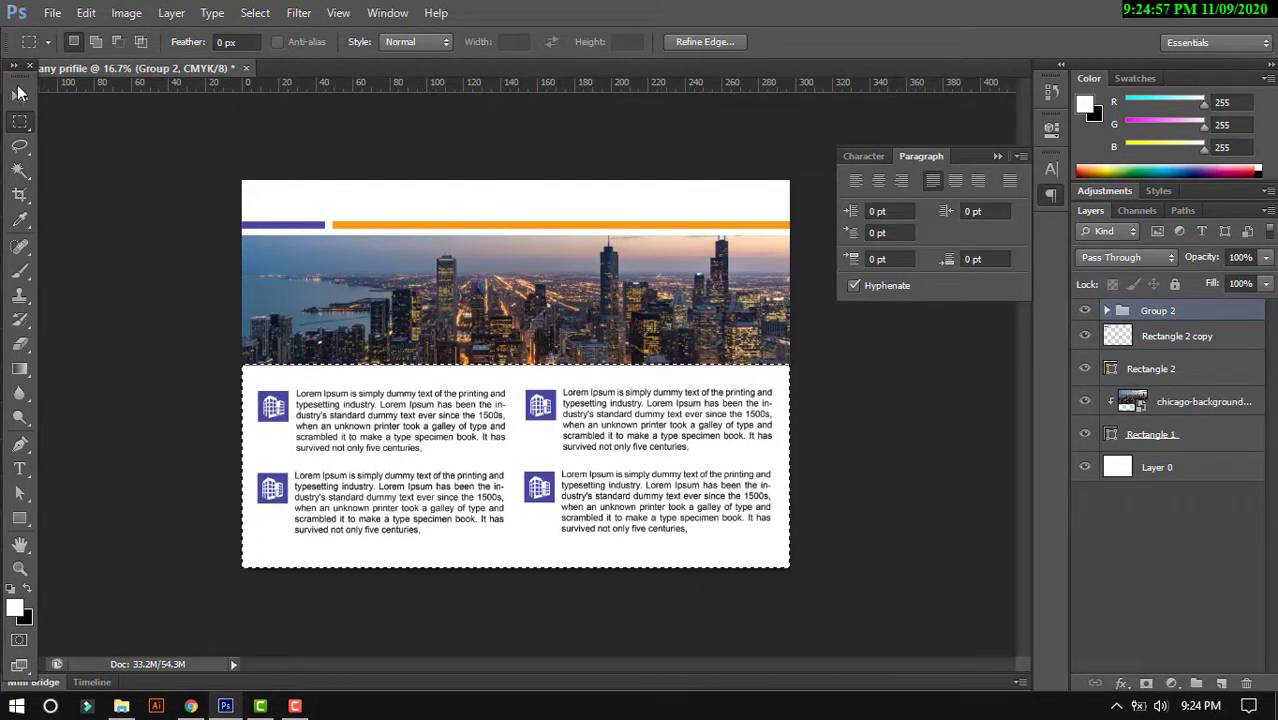
- Align the blocks' vertical centres and zoom in slightly on the page
{"action": "left_click", "coordinate": [19, 95]}
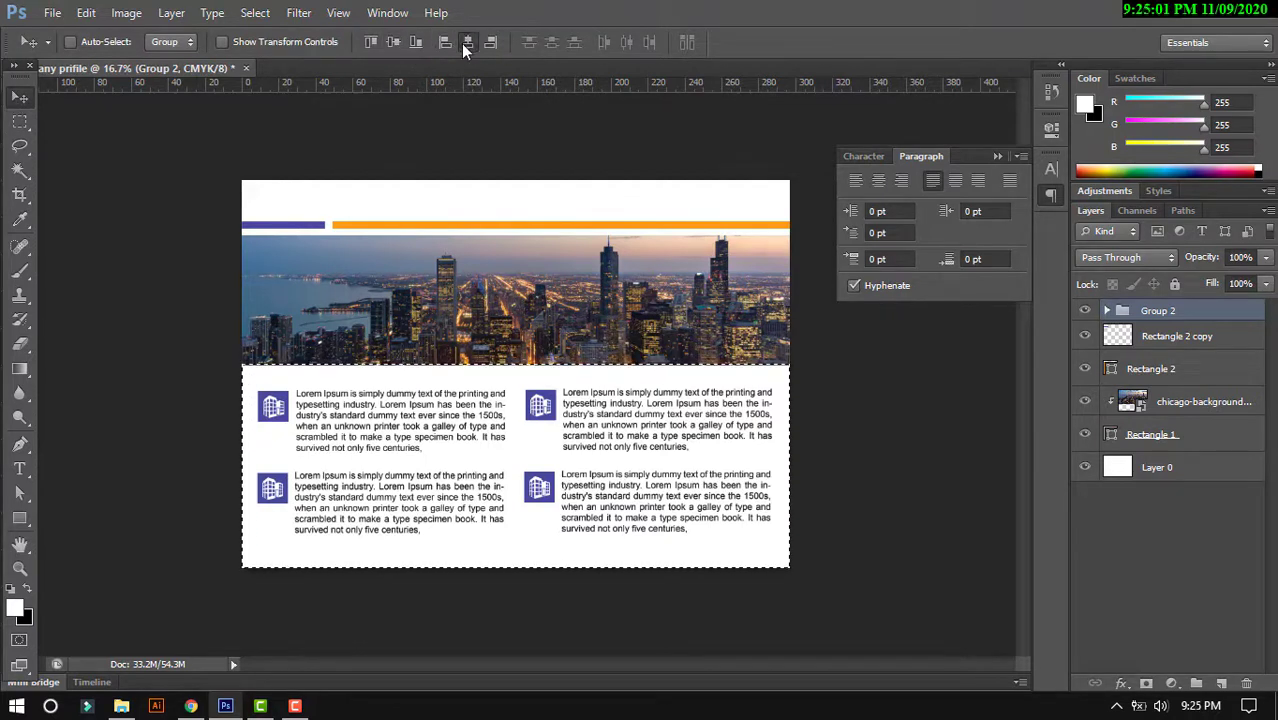
{"action": "left_click", "coordinate": [402, 46]}
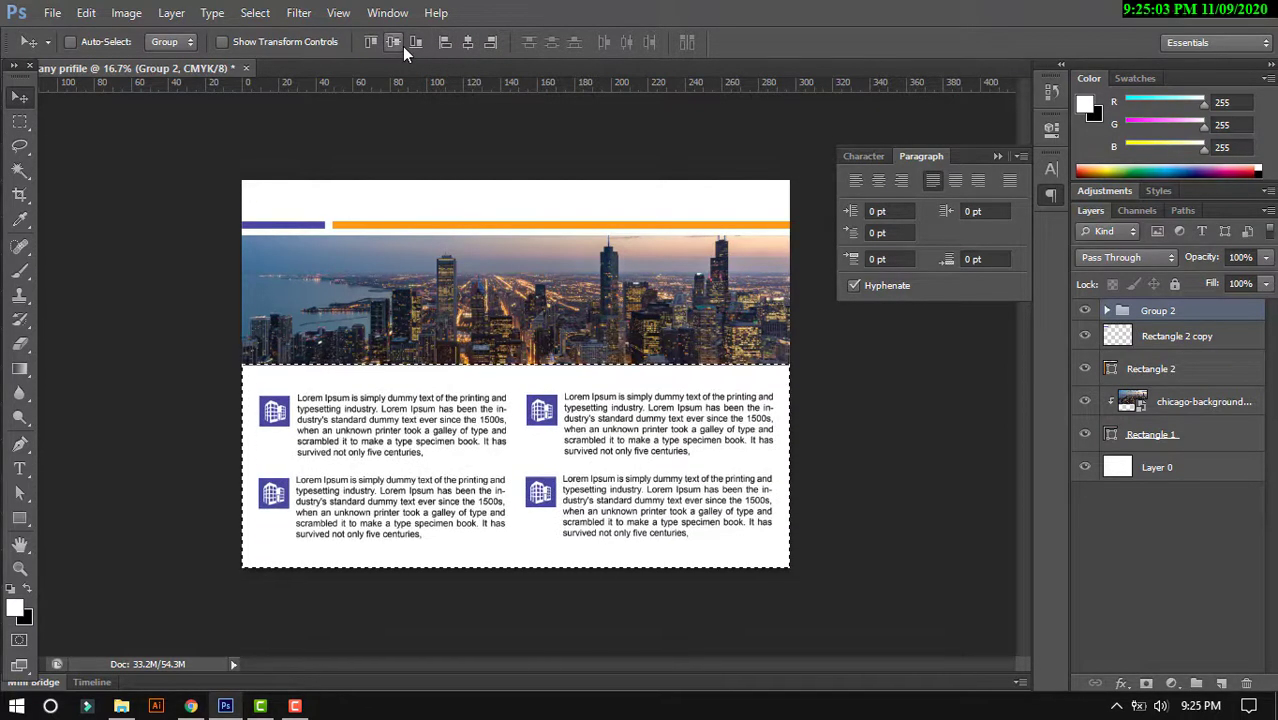
{"action": "key", "text": "z"}
{"action": "left_click", "coordinate": [496, 452]}
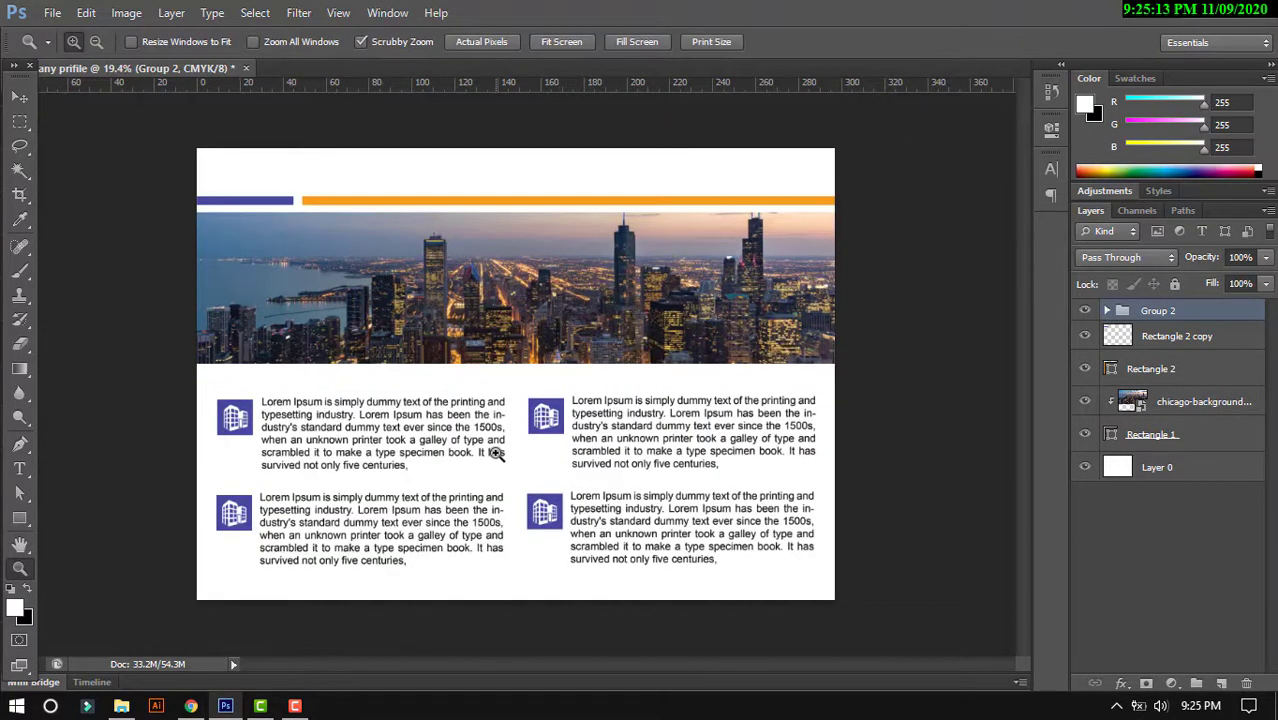
- Delete the building icon from the top-right blue square
{"action": "key", "text": "v"}
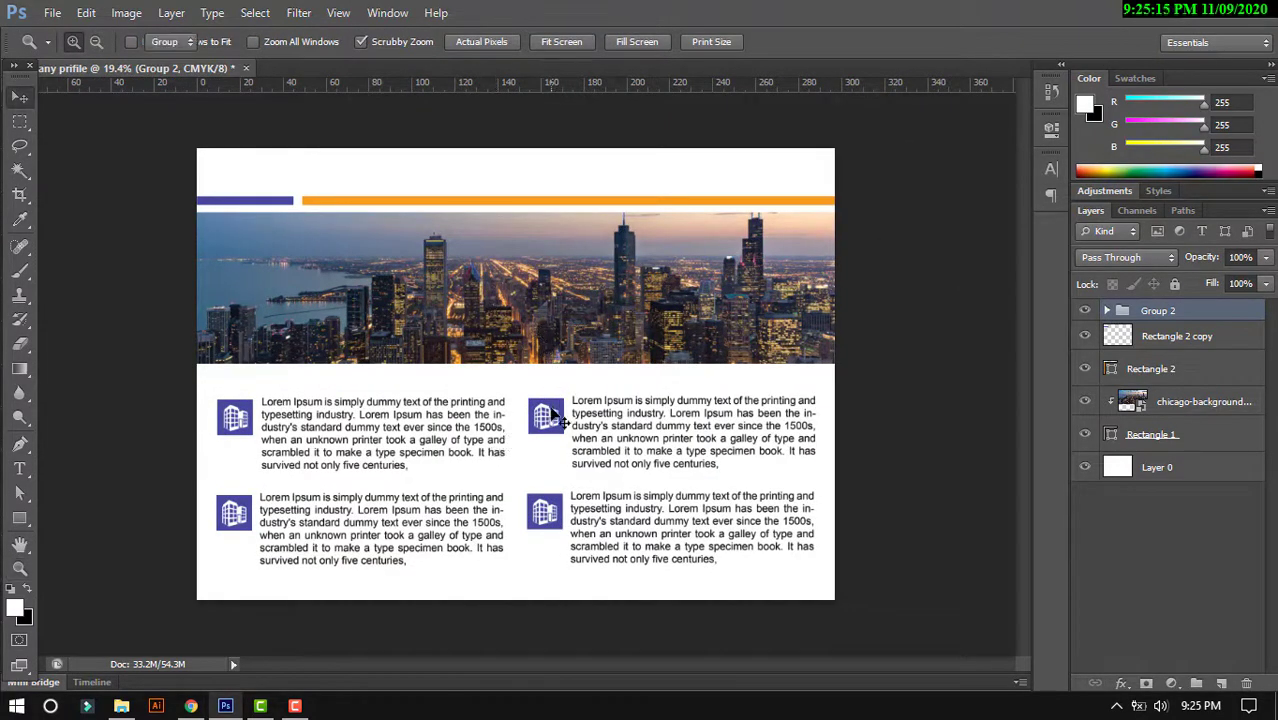
{"action": "right_click", "coordinate": [547, 412]}
{"action": "left_click", "coordinate": [605, 485]}
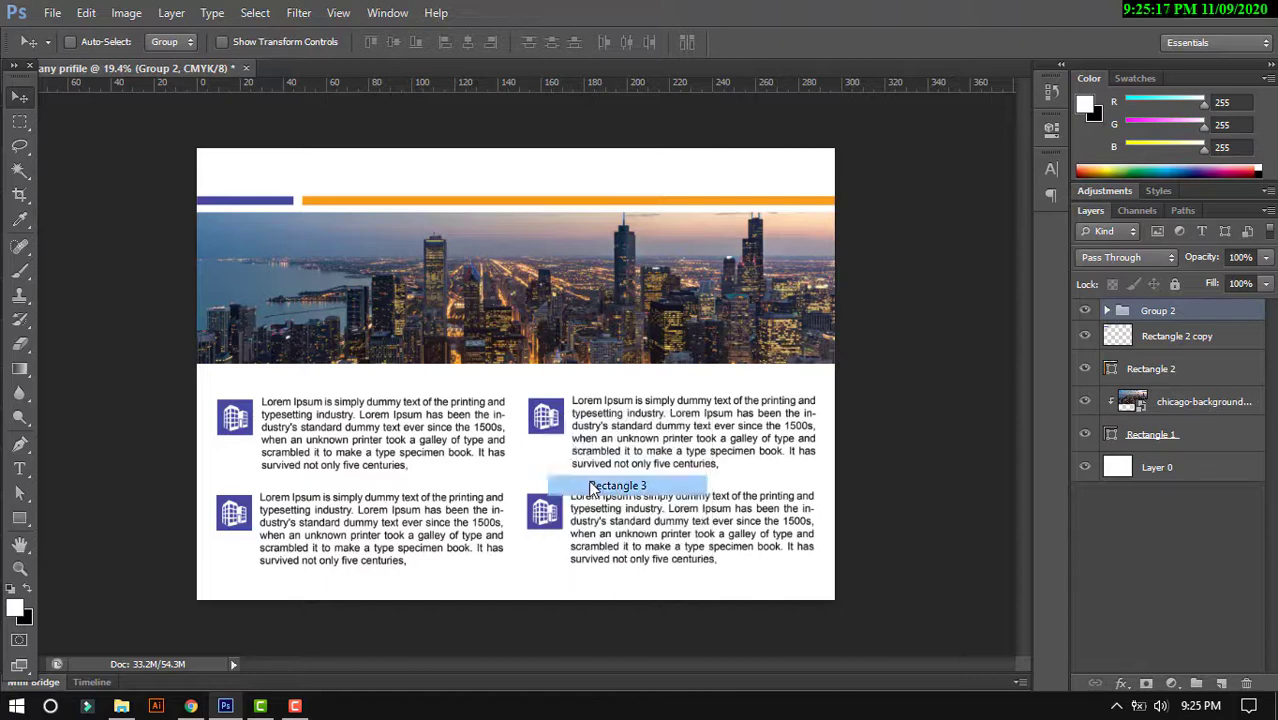
{"action": "right_click", "coordinate": [552, 421]}
{"action": "left_click", "coordinate": [647, 478]}
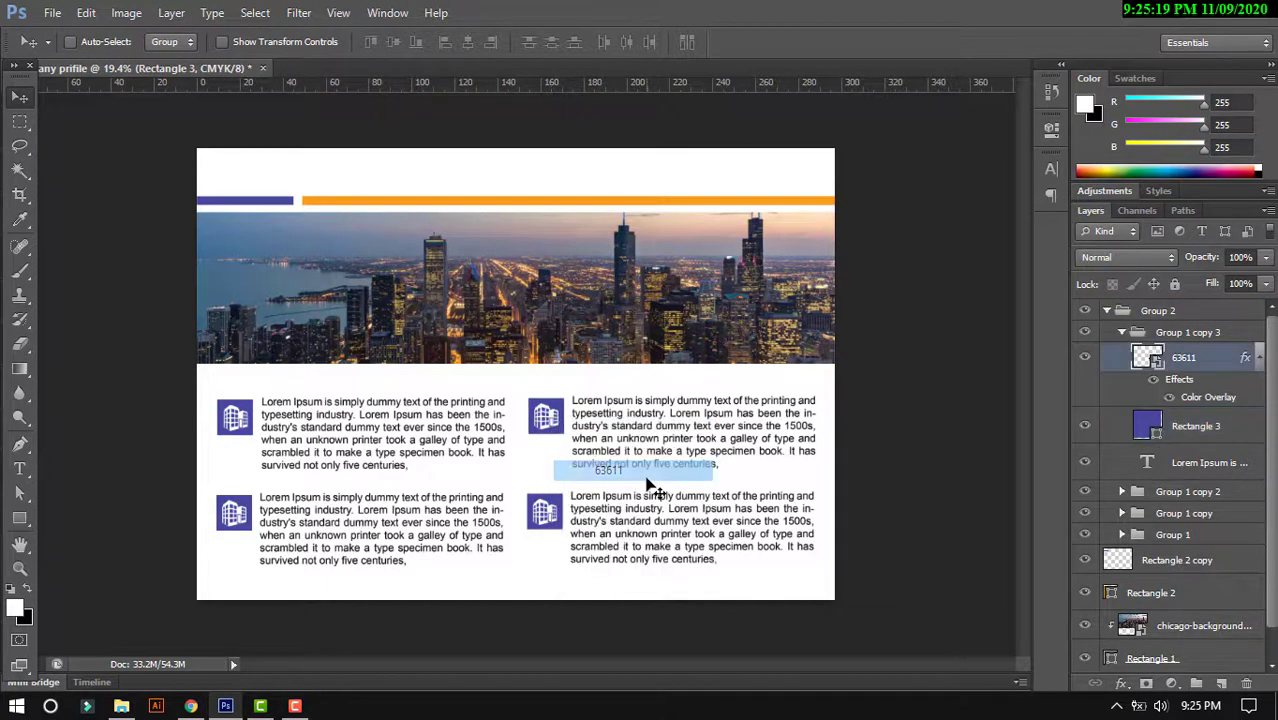
{"action": "key", "text": "Delete"}
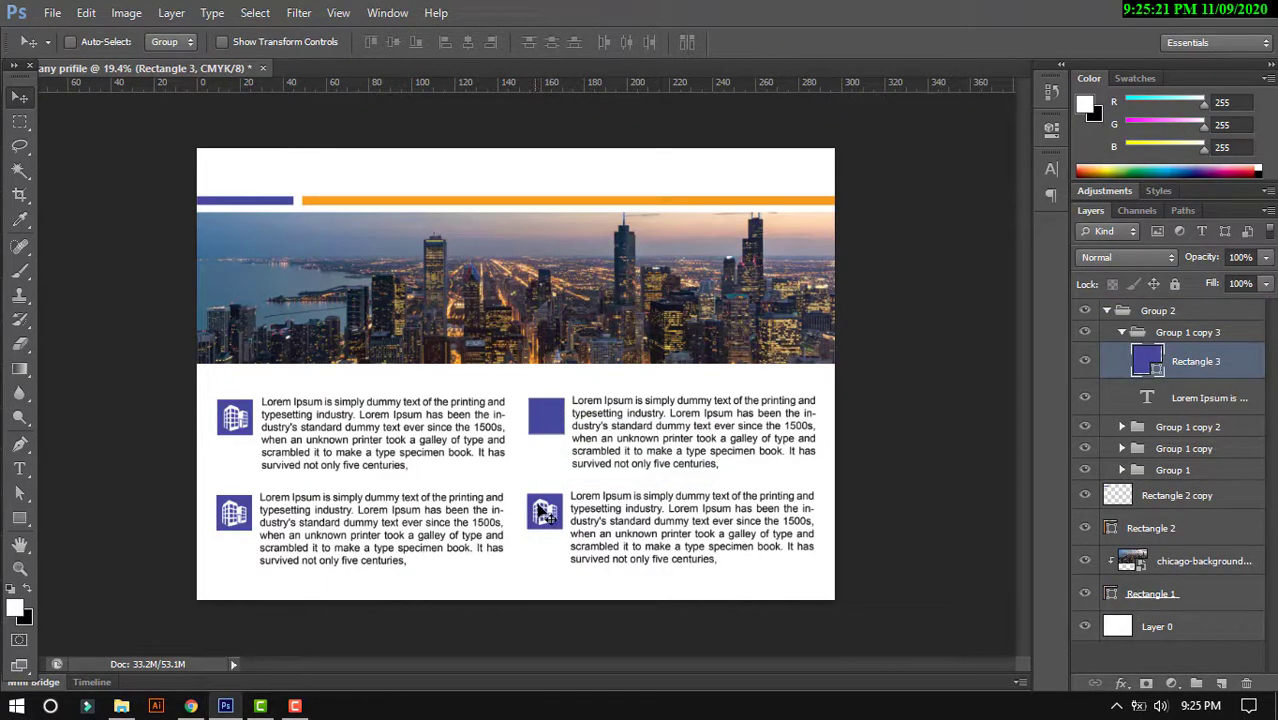
- Delete the bottom-right and bottom-left building icons, undoing an accidental square deletion
{"action": "right_click", "coordinate": [537, 496]}
{"action": "left_click", "coordinate": [608, 580]}
{"action": "key", "text": "Delete"}
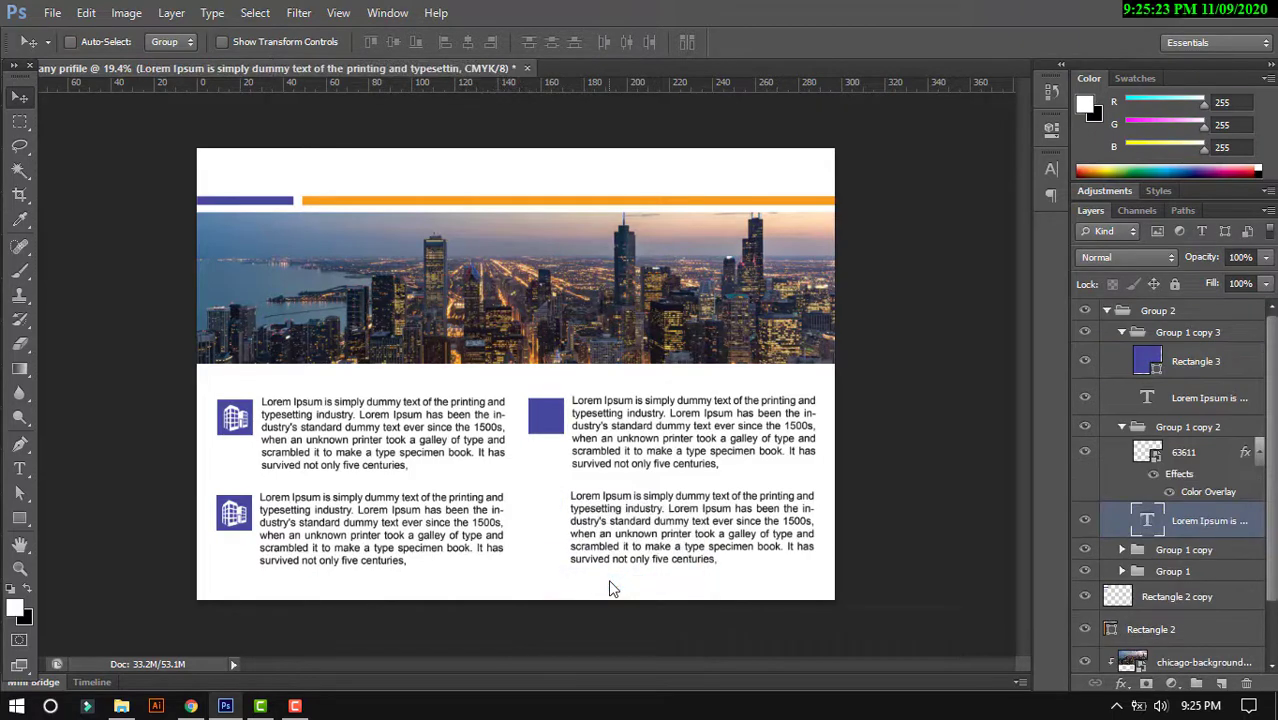
{"action": "key", "text": "ctrl+z"}
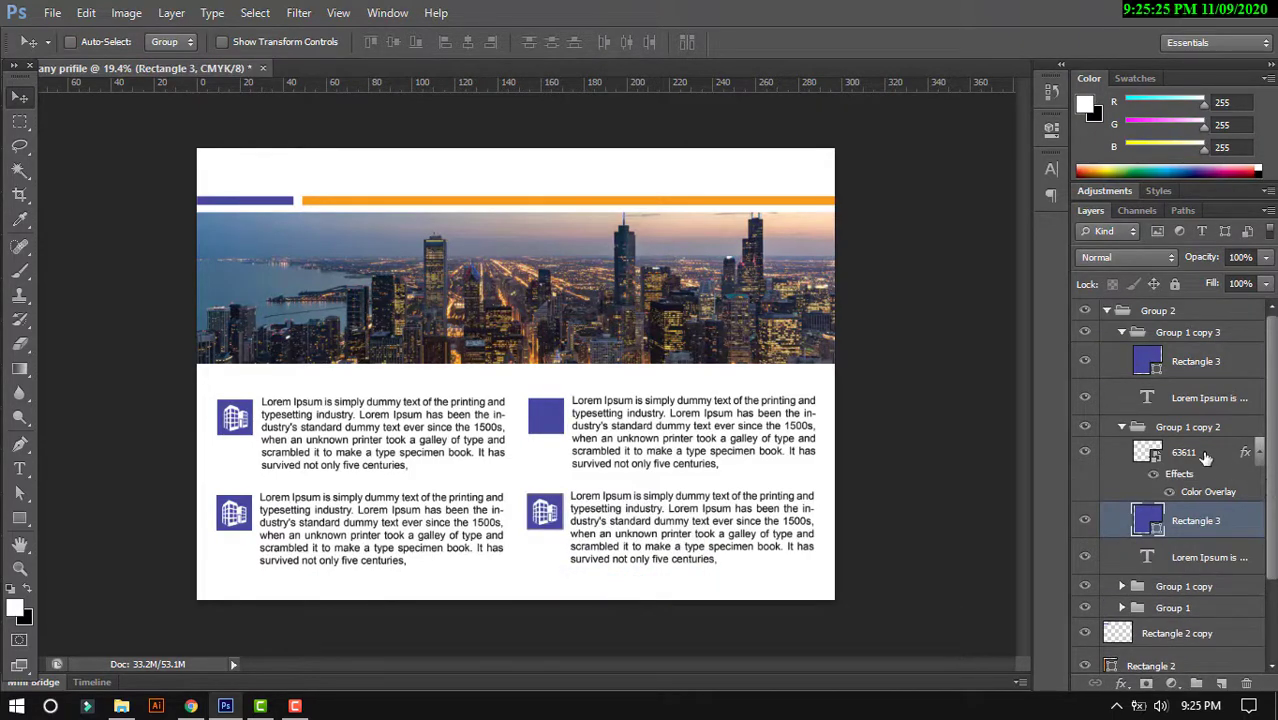
{"action": "left_click", "coordinate": [1205, 457]}
{"action": "key", "text": "Delete"}
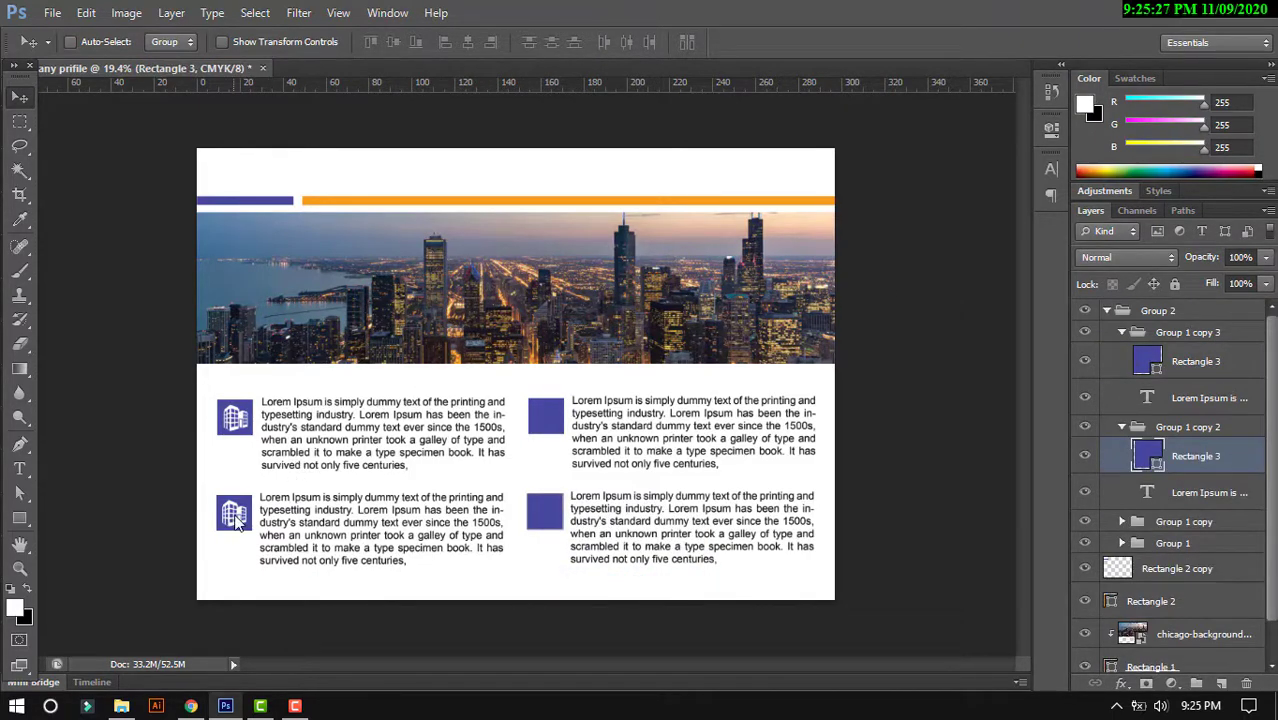
{"action": "right_click", "coordinate": [237, 522]}
{"action": "left_click", "coordinate": [309, 630]}
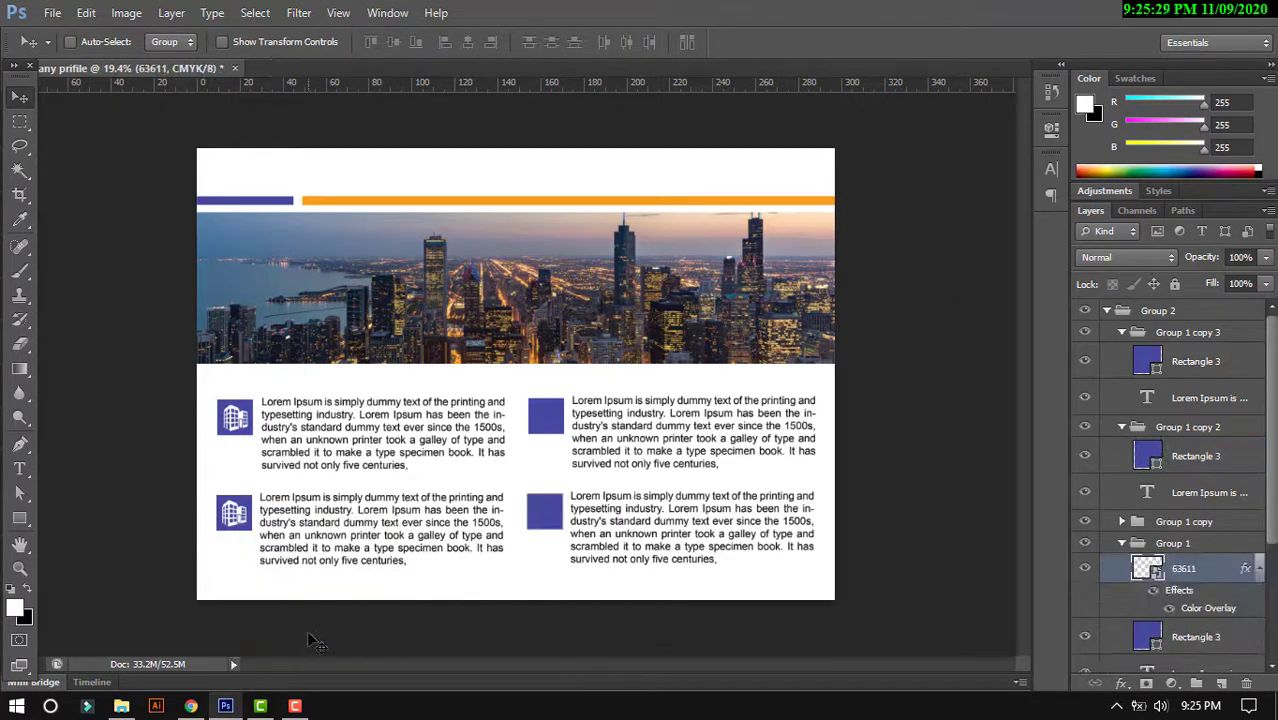
{"action": "key", "text": "Delete"}
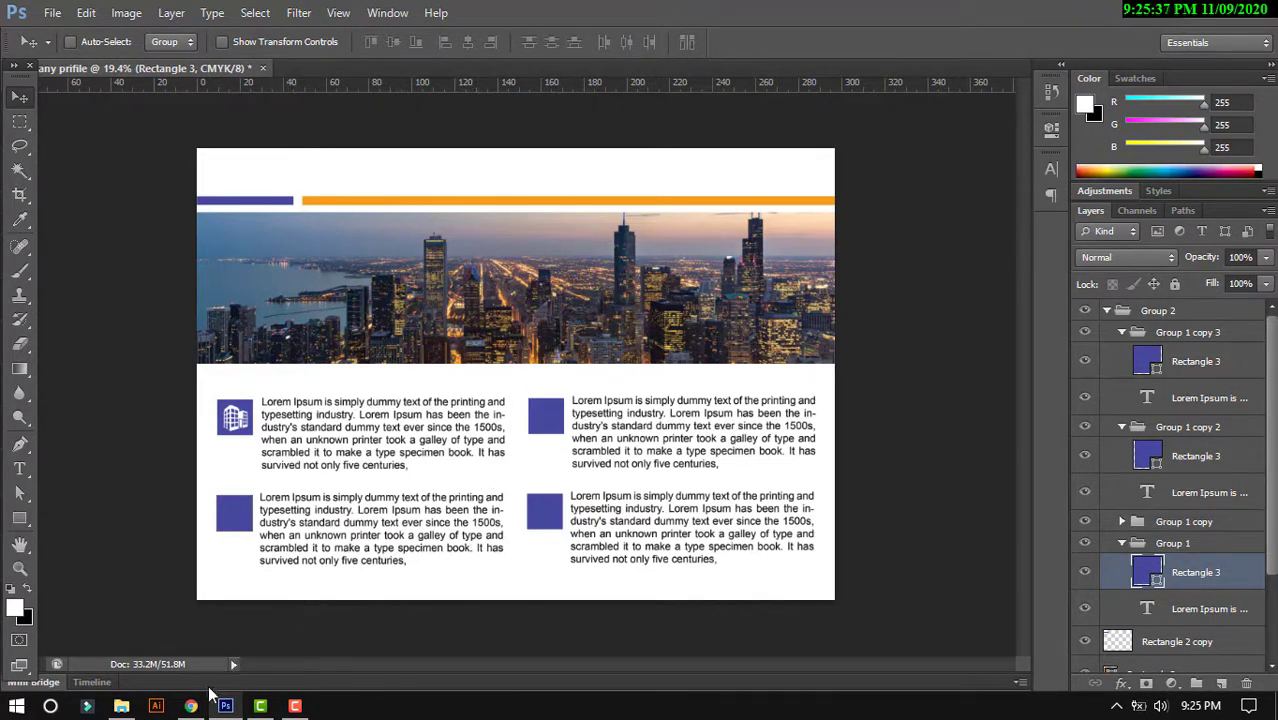
- Place the 57372.png money-bag image at about 12% onto the bottom-left blue square
{"action": "left_click", "coordinate": [121, 706]}
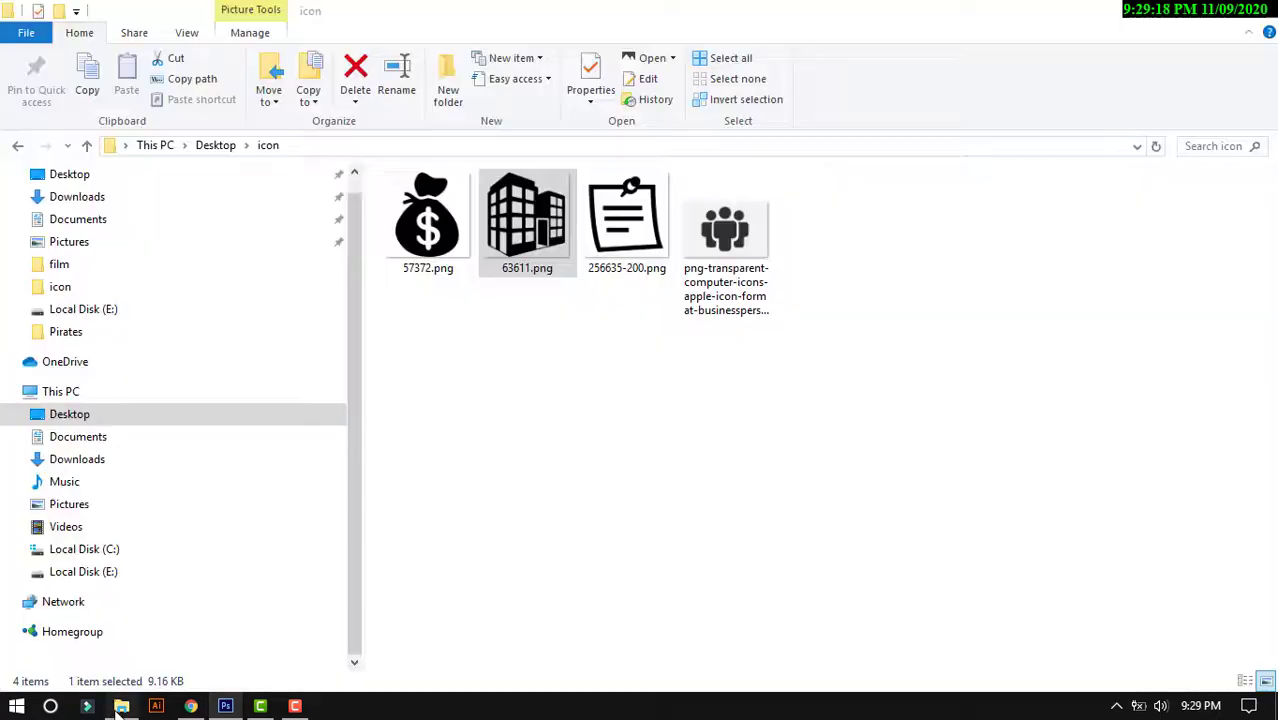
{"action": "mouse_move", "coordinate": [428, 220]}
{"action": "left_mouse_down"}
{"action": "mouse_move", "coordinate": [225, 700]}
{"action": "mouse_move", "coordinate": [257, 510]}
{"action": "left_mouse_up"}
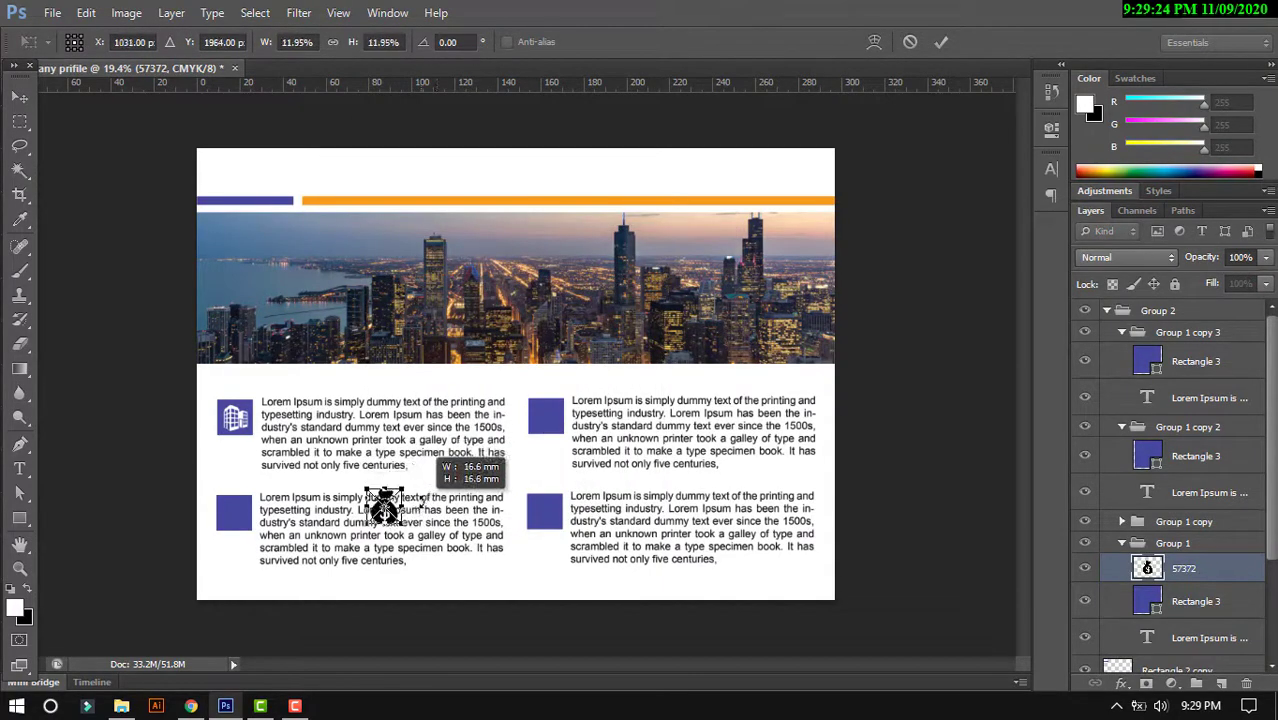
{"action": "left_click_drag", "start_coordinate": [665, 224], "coordinate": [421, 500]}
{"action": "key", "text": "Return"}
{"action": "key", "text": "z"}
{"action": "mouse_move", "coordinate": [257, 456]}
{"action": "left_mouse_down"}
{"action": "mouse_move", "coordinate": [342, 502]}
{"action": "mouse_move", "coordinate": [386, 327]}
{"action": "left_mouse_up"}
{"action": "key", "text": "v"}
{"action": "left_click_drag", "start_coordinate": [818, 399], "coordinate": [318, 410]}
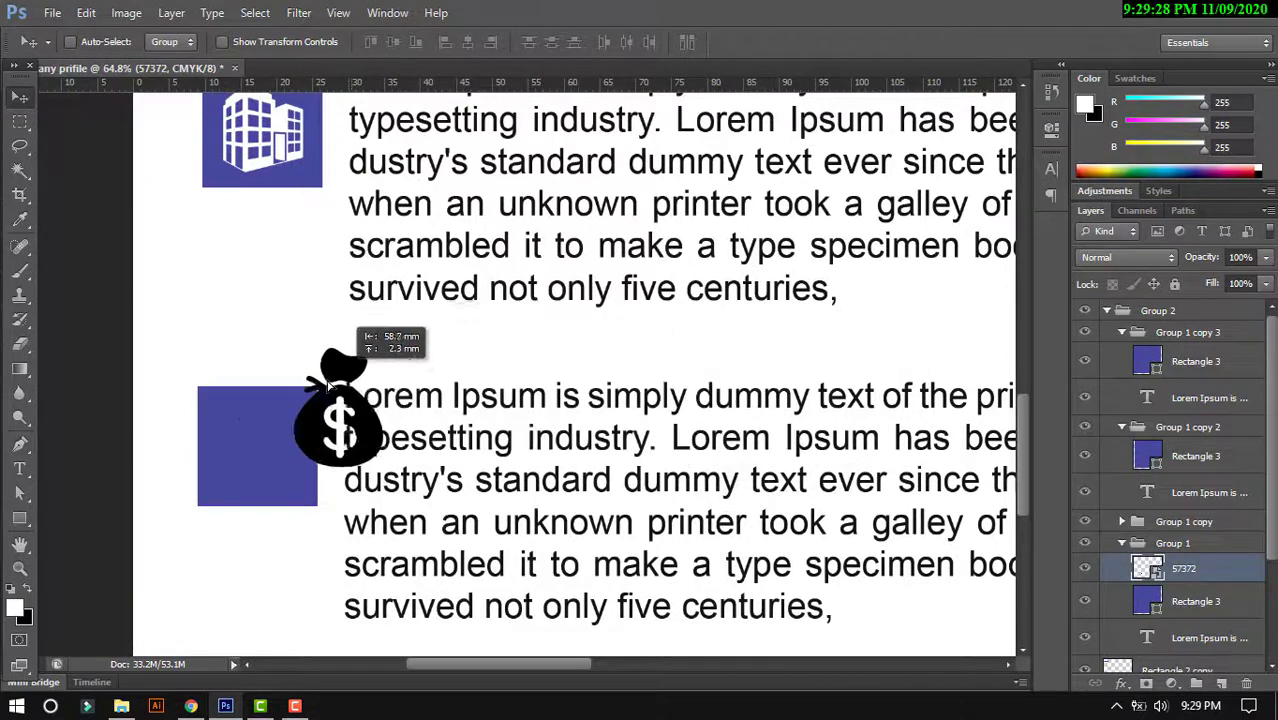
- Give the money bag a white Color Overlay and shrink it to fit inside the square
{"action": "right_click", "coordinate": [1210, 569]}
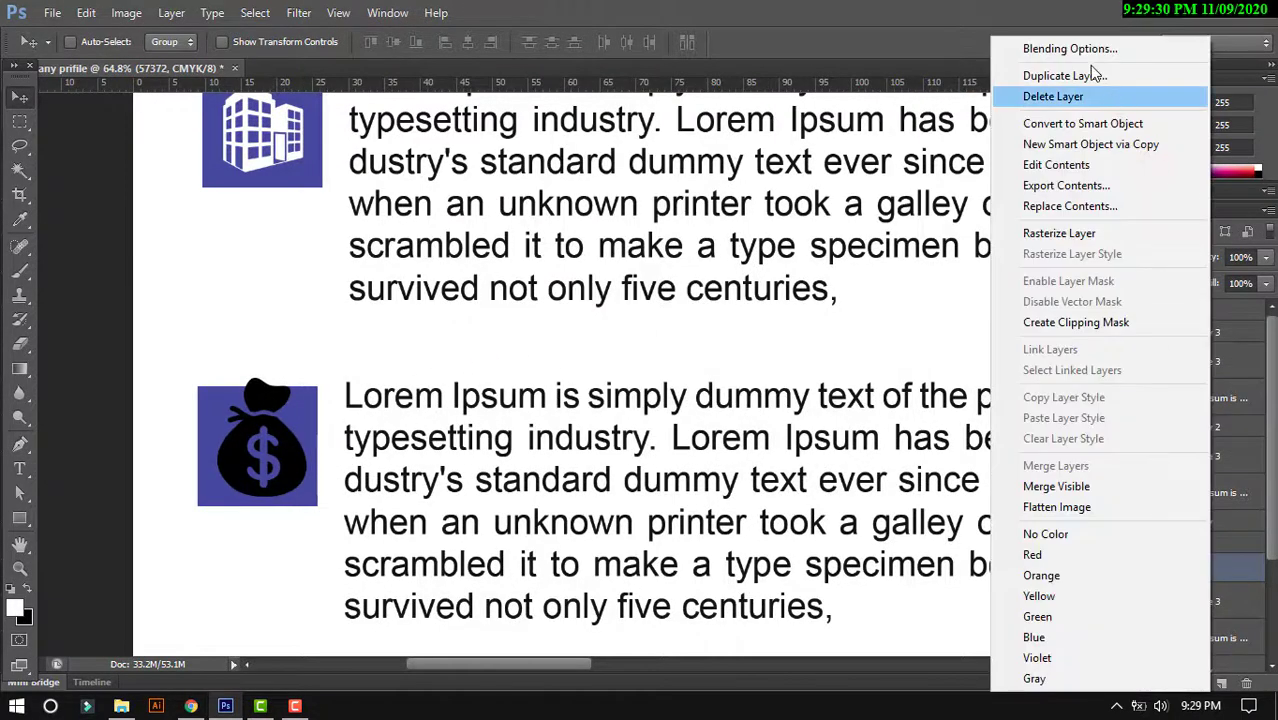
{"action": "left_click", "coordinate": [1060, 46]}
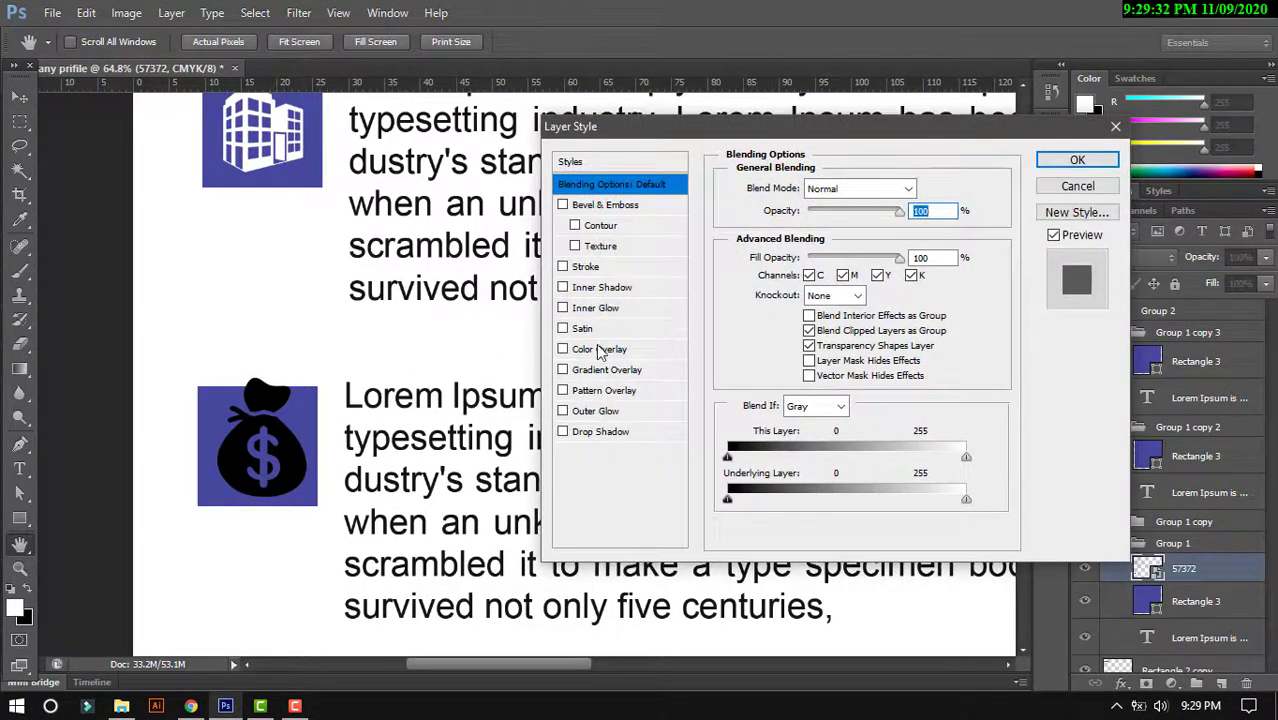
{"action": "left_click", "coordinate": [600, 349]}
{"action": "left_click", "coordinate": [935, 200]}
{"action": "left_click", "coordinate": [738, 265]}
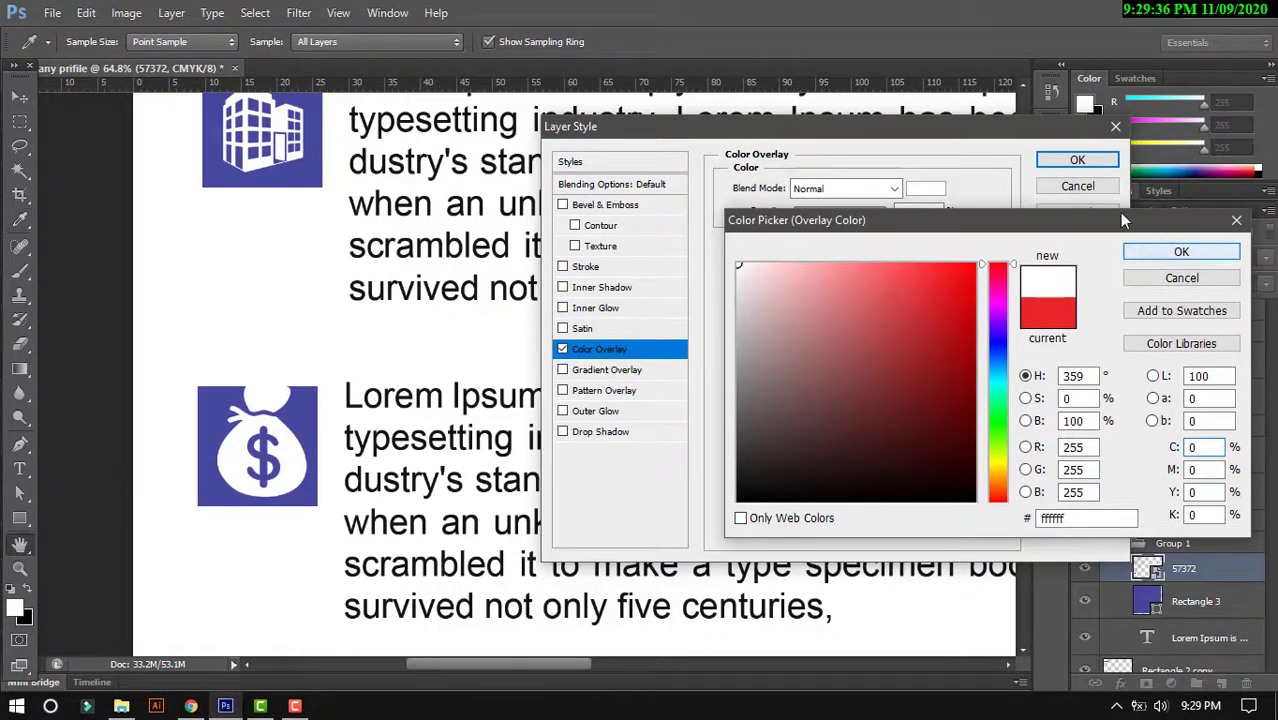
{"action": "left_click", "coordinate": [1181, 252]}
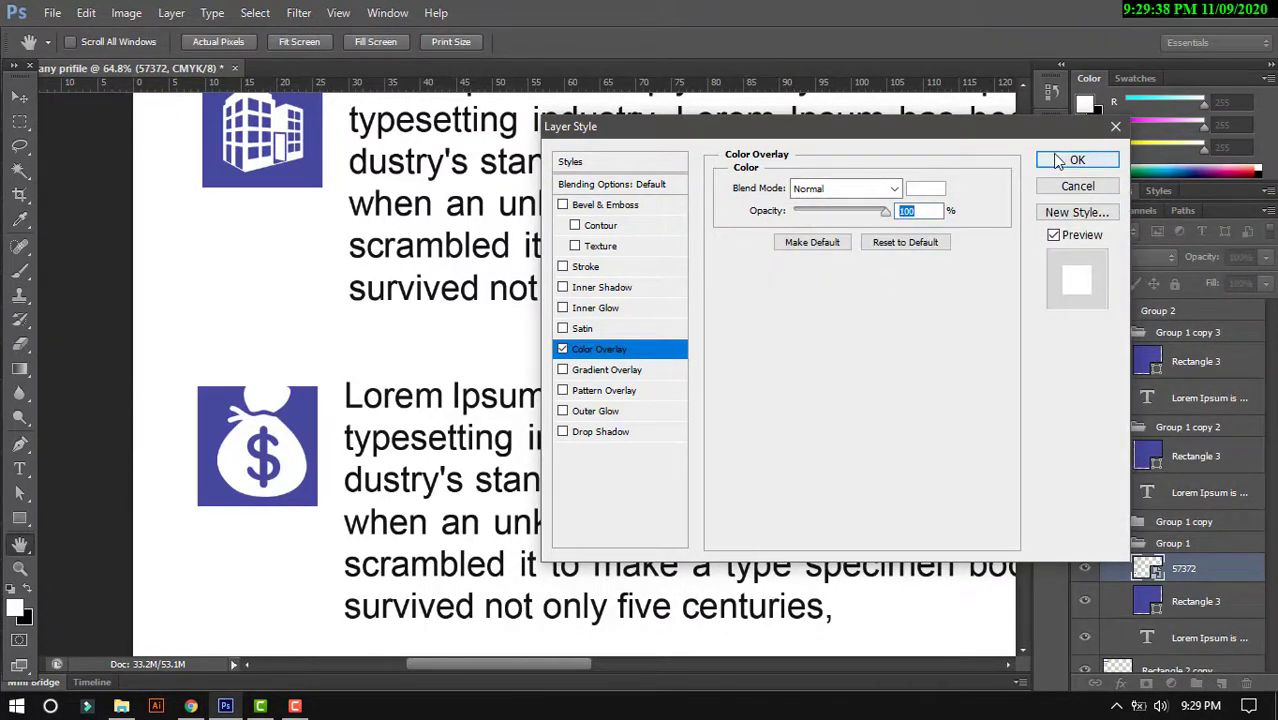
{"action": "left_click", "coordinate": [1077, 160]}
{"action": "key", "text": "ctrl+t"}
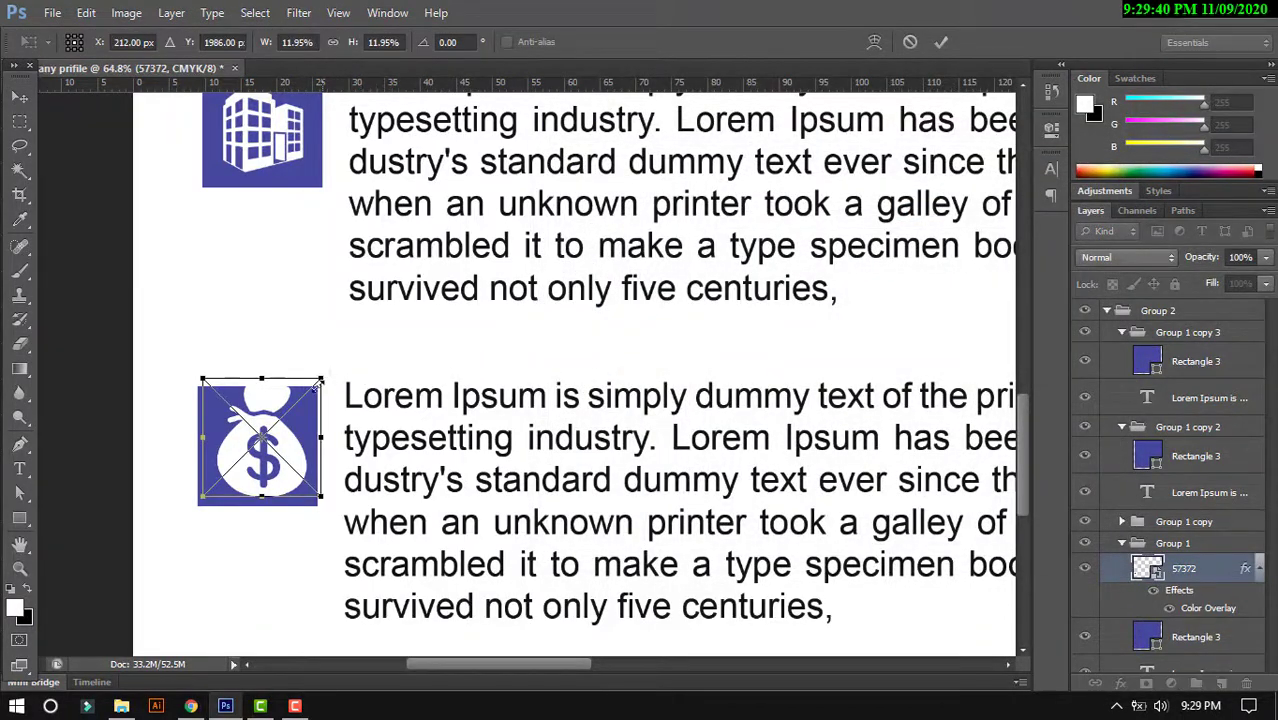
{"action": "left_click_drag", "start_coordinate": [321, 380], "coordinate": [297, 405]}
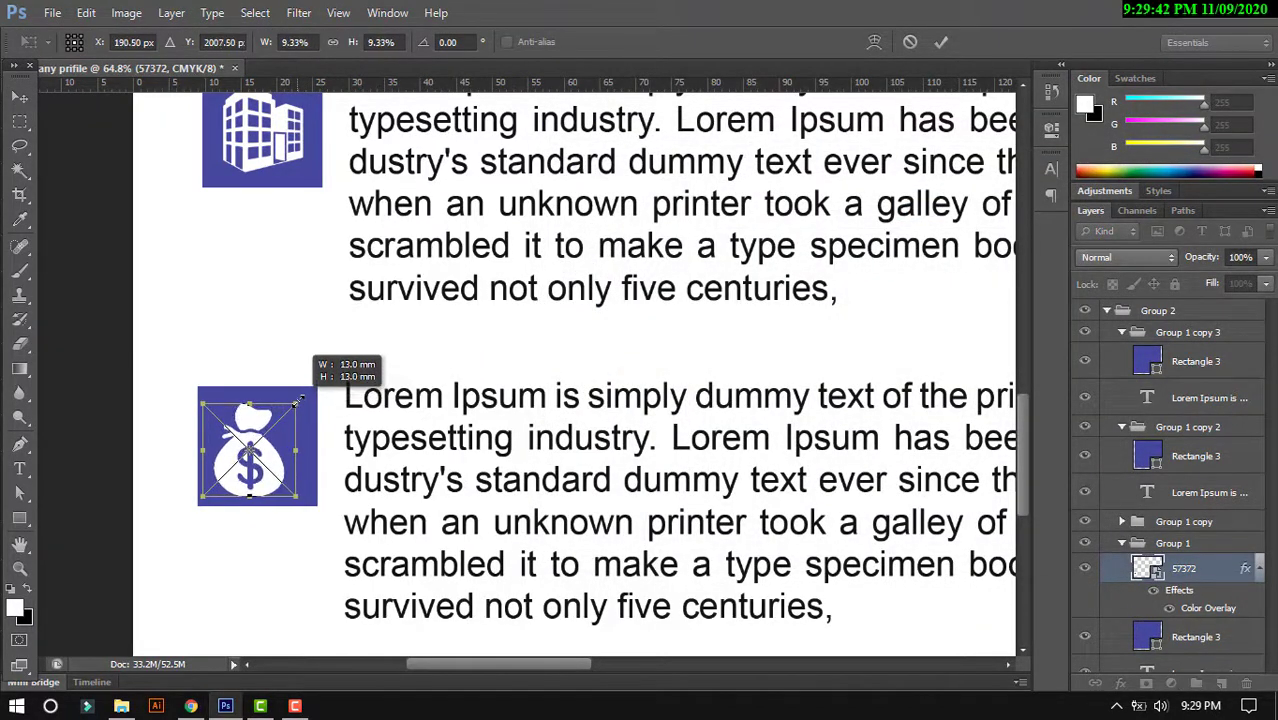
{"action": "key", "text": "Return"}
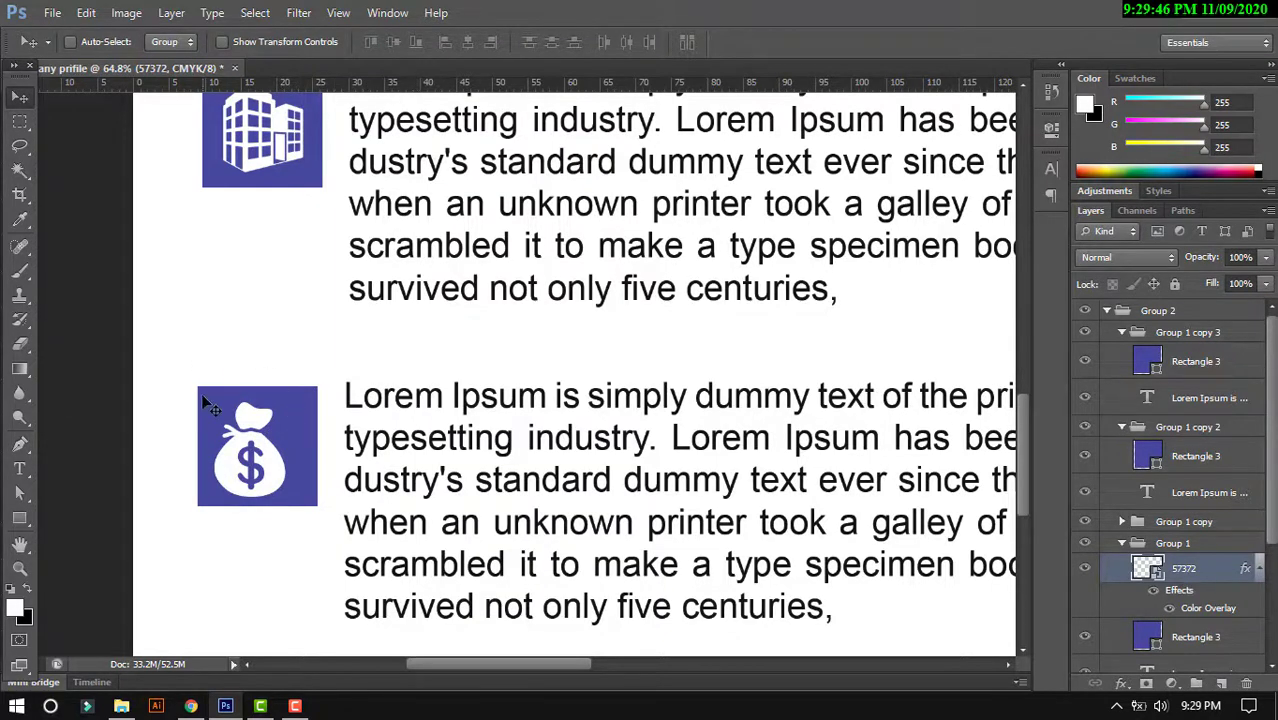
- Select the bottom-left and top-right blue square layers, then return to the icon folder
{"action": "right_click", "coordinate": [287, 403]}
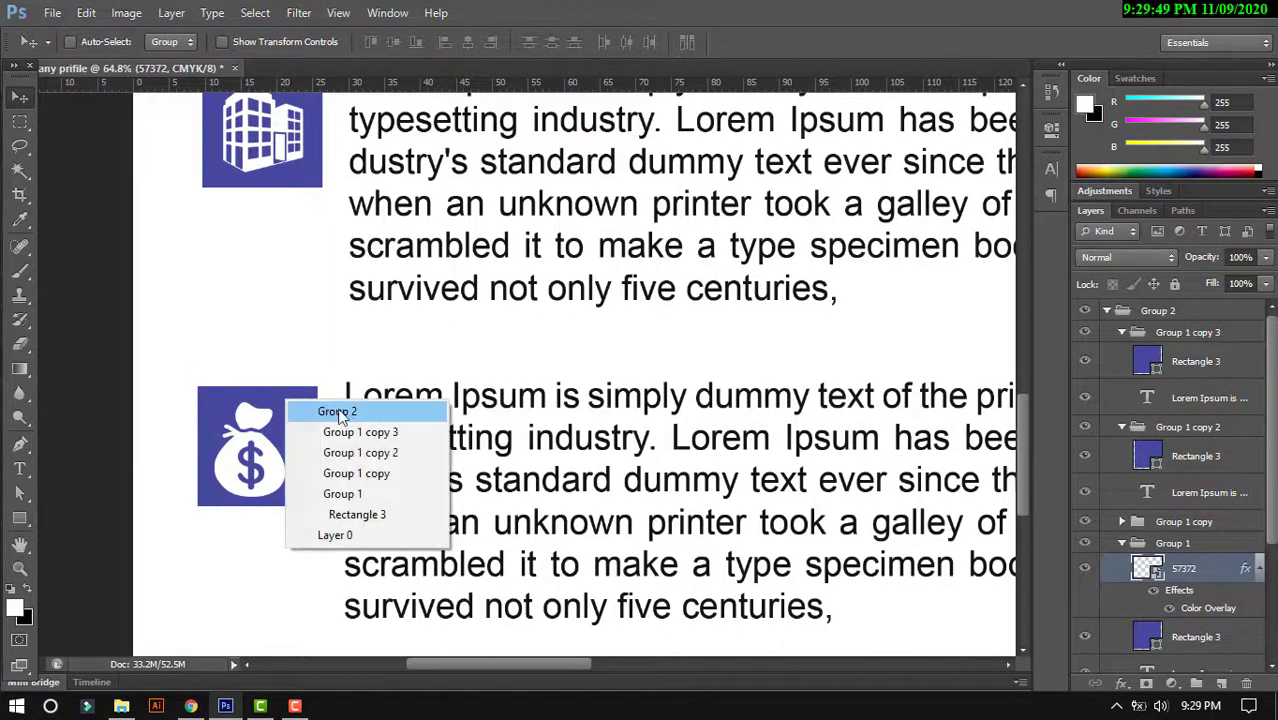
{"action": "left_click", "coordinate": [373, 514]}
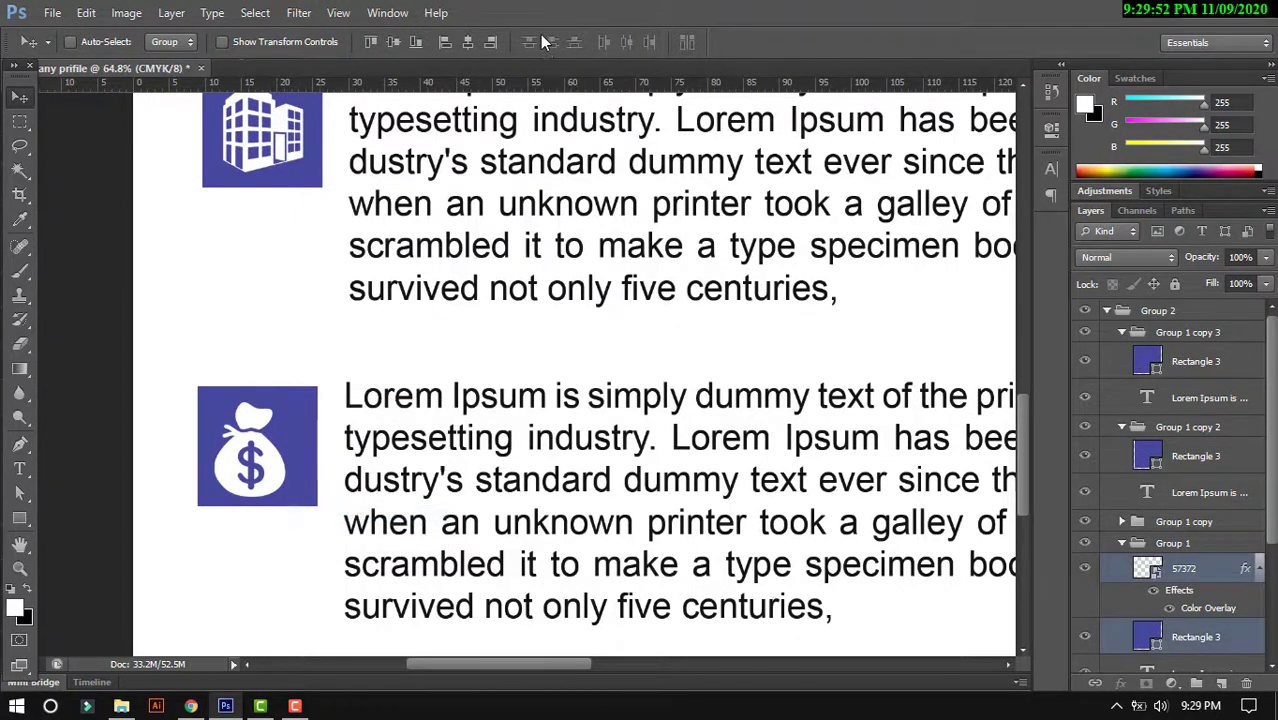
{"action": "left_click", "coordinate": [365, 325], "text": "alt"}
{"action": "scroll", "coordinate": [457, 317], "scroll_direction": "right", "scroll_amount": 10}
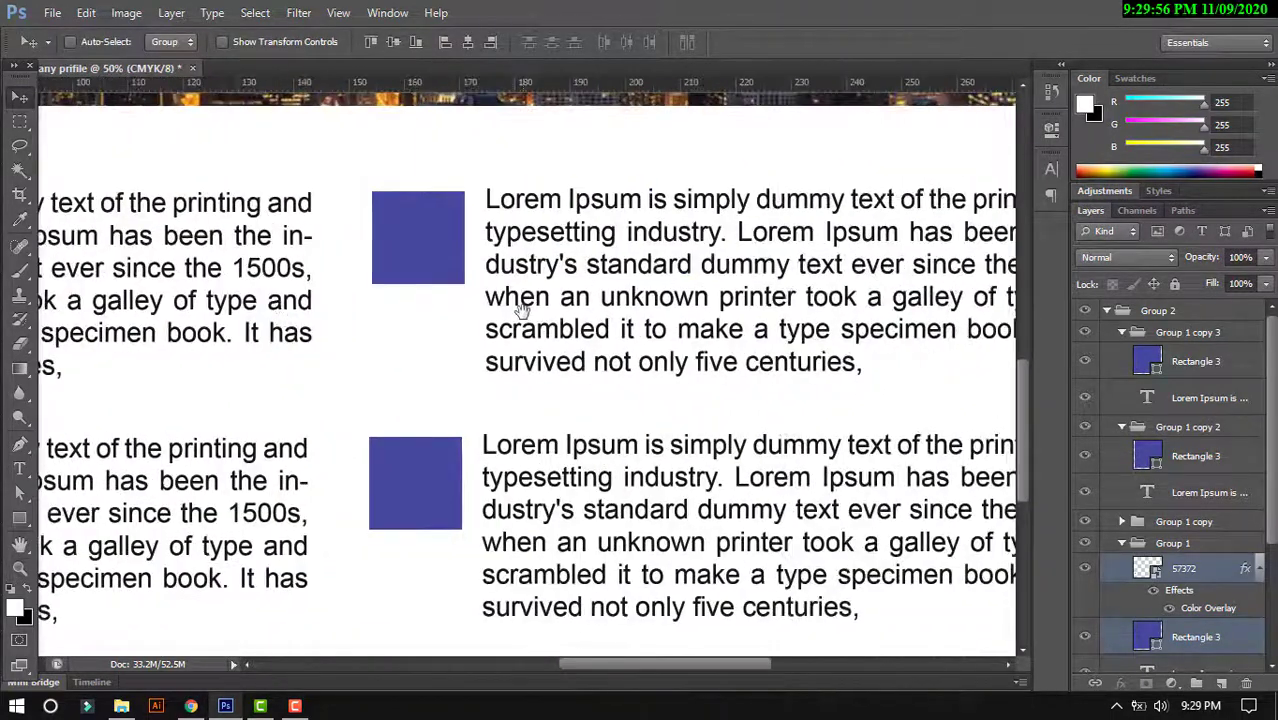
{"action": "right_click", "coordinate": [414, 222]}
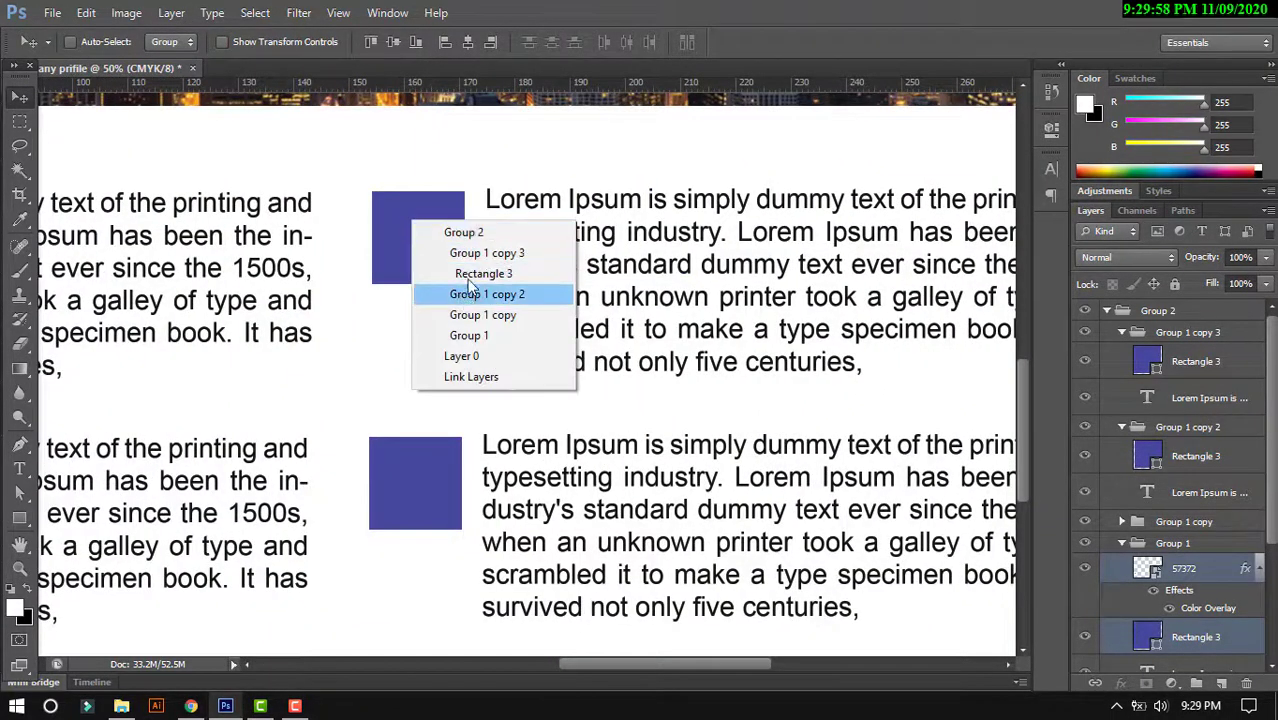
{"action": "left_click", "coordinate": [480, 272]}
{"action": "right_click", "coordinate": [392, 250]}
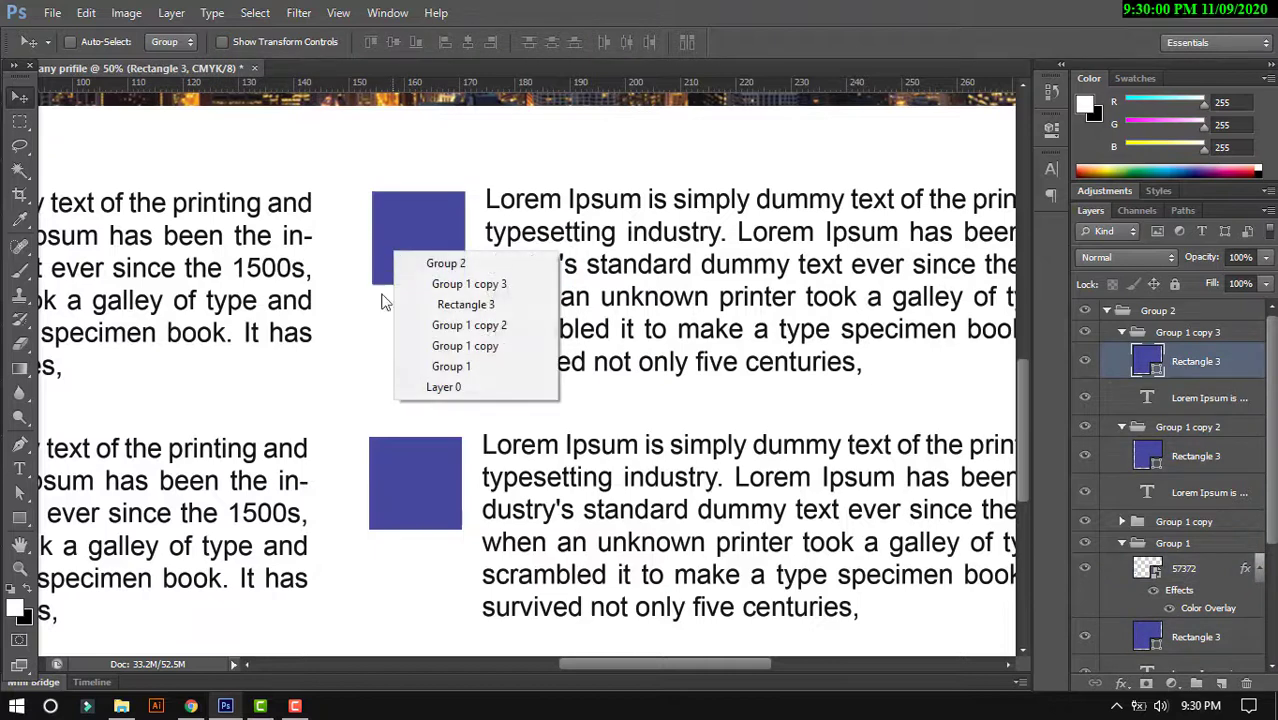
{"action": "left_click", "coordinate": [468, 305]}
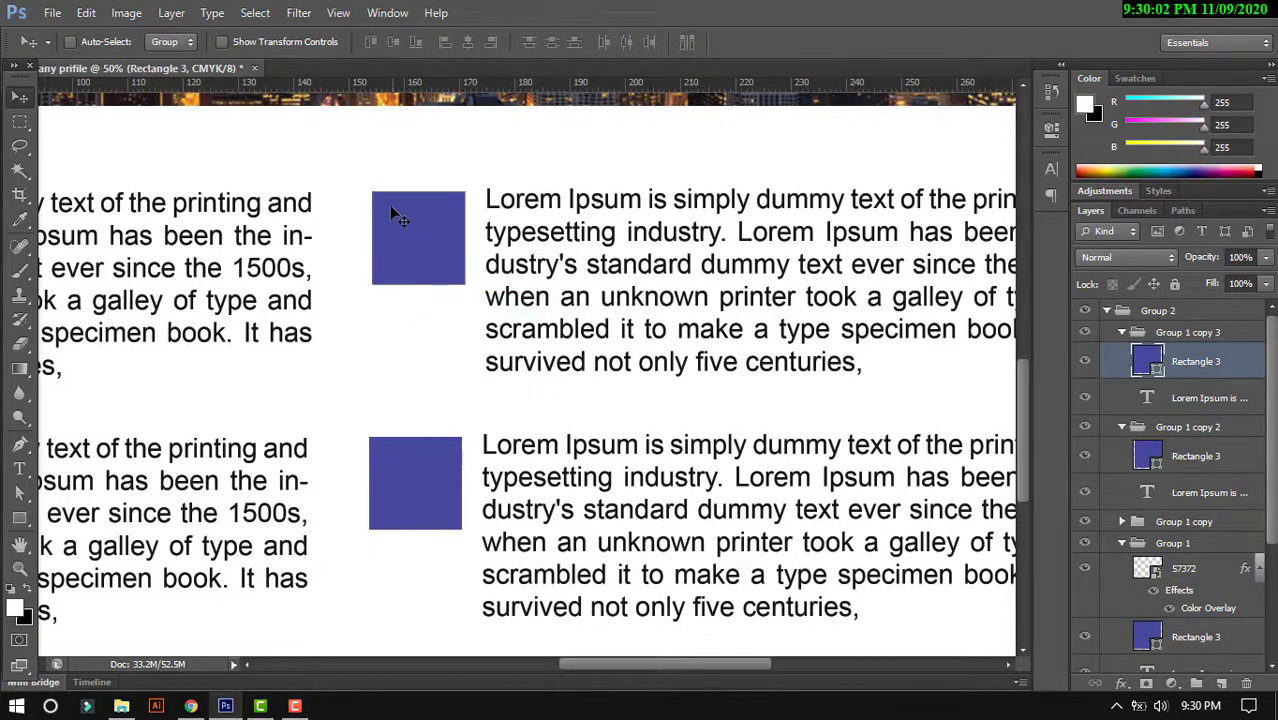
{"action": "left_click", "coordinate": [121, 706]}
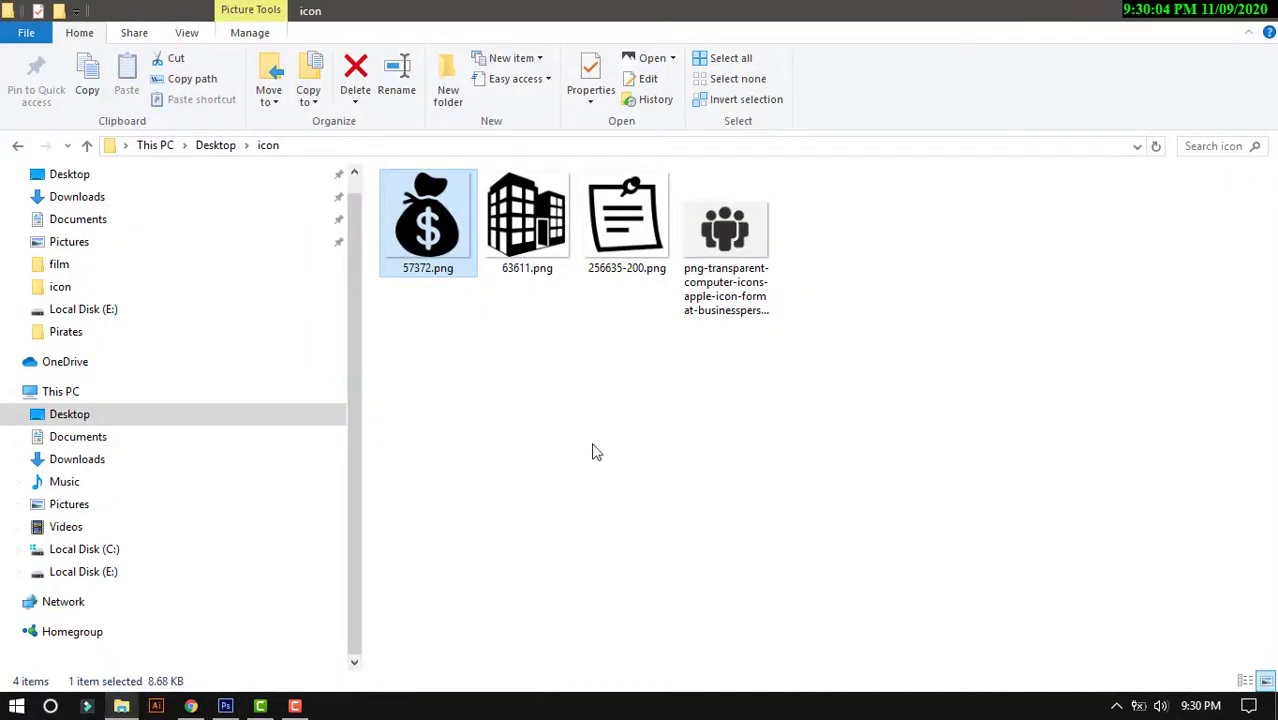
- Place the 256635-200 notepad icon and give it a white Color Overlay
{"action": "mouse_move", "coordinate": [620, 282]}
{"action": "left_mouse_down"}
{"action": "mouse_move", "coordinate": [225, 705]}
{"action": "mouse_move", "coordinate": [422, 302]}
{"action": "left_mouse_up"}
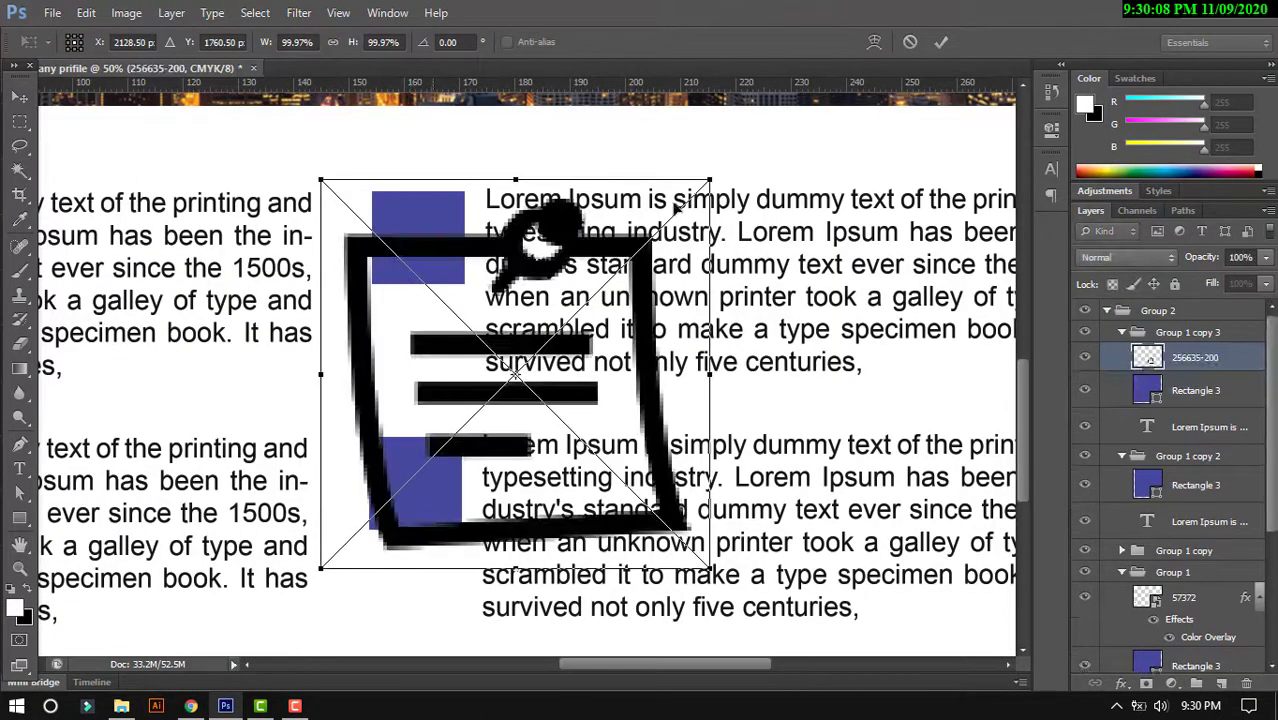
{"action": "left_click", "coordinate": [942, 42]}
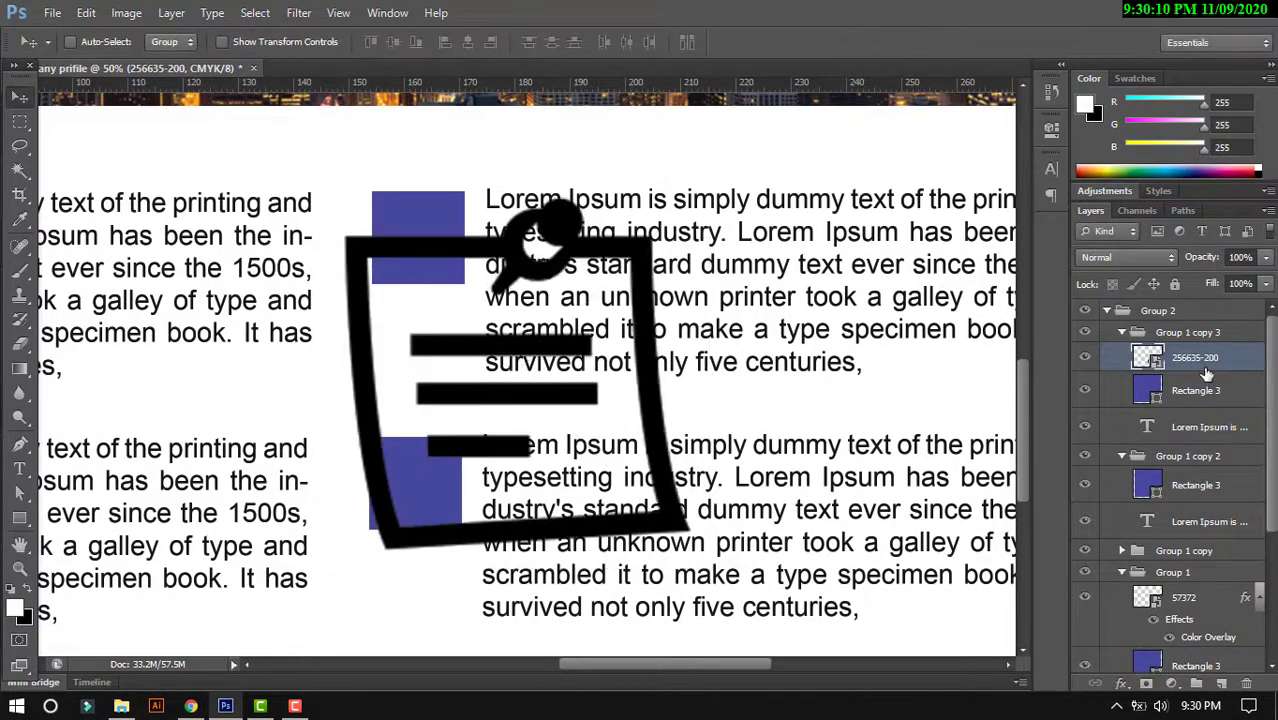
{"action": "right_click", "coordinate": [1207, 374]}
{"action": "left_click", "coordinate": [1065, 47]}
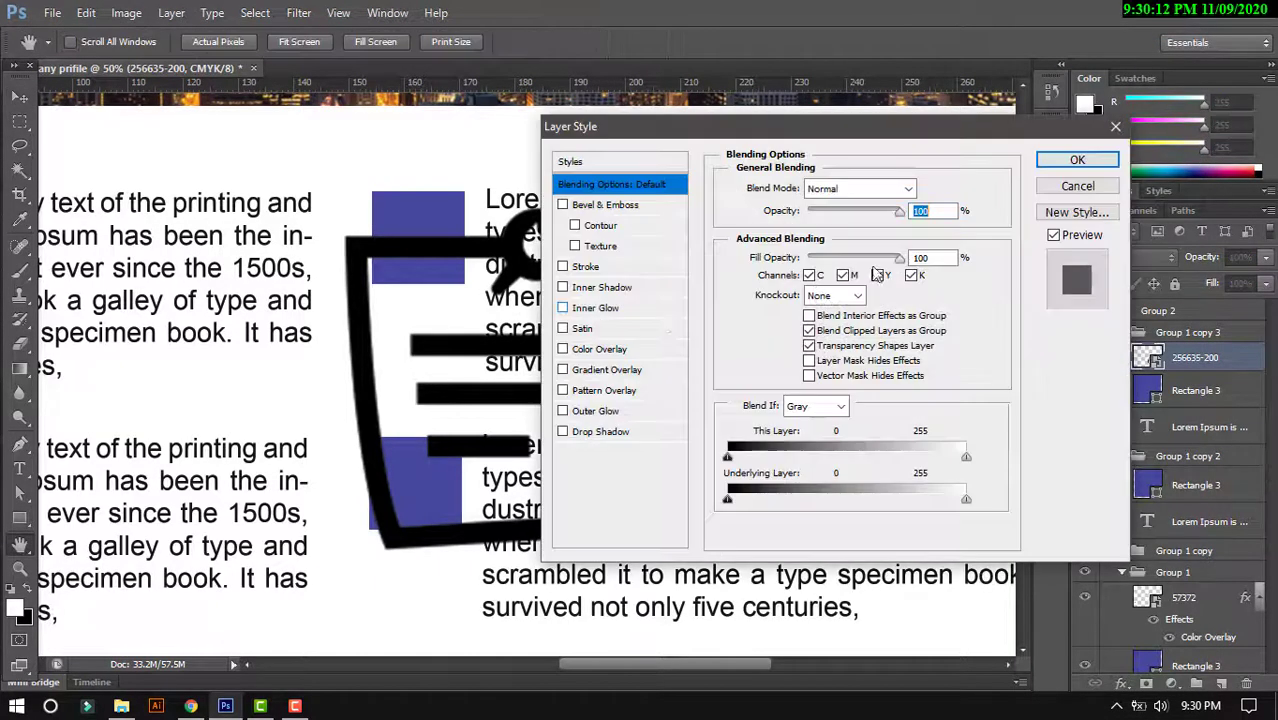
{"action": "left_click", "coordinate": [600, 349]}
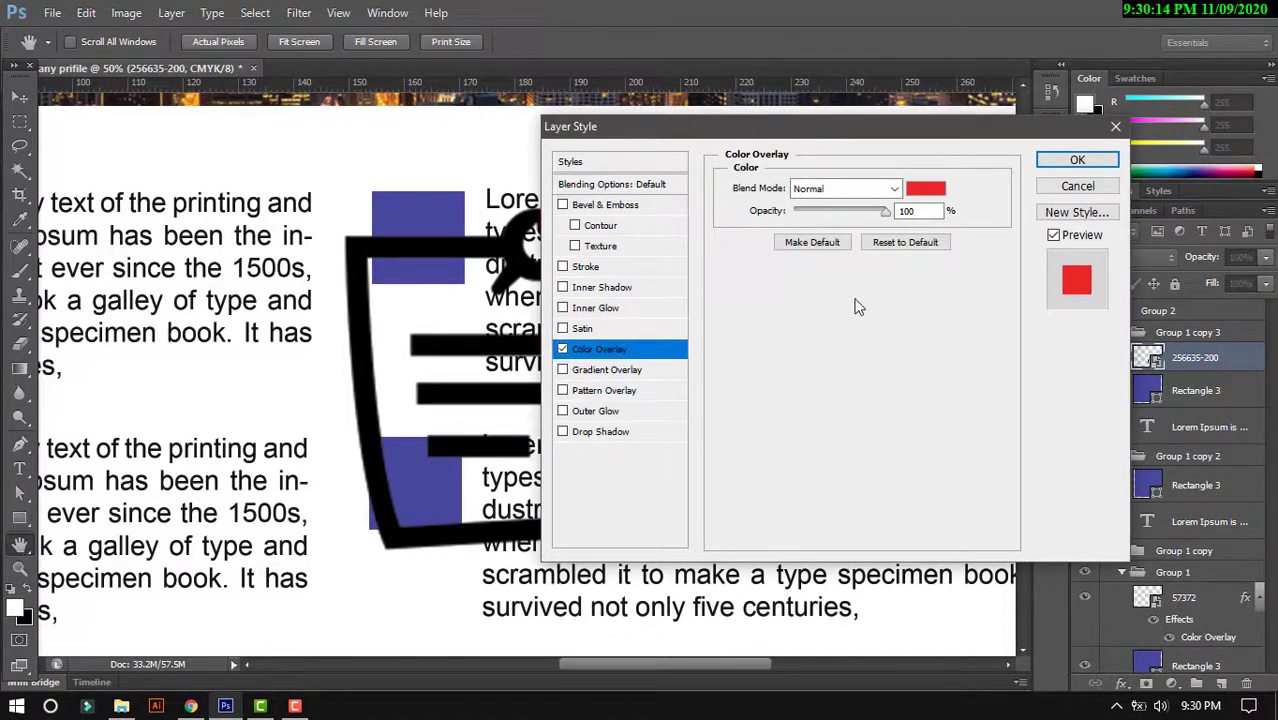
{"action": "left_click", "coordinate": [926, 188]}
{"action": "left_click", "coordinate": [739, 264]}
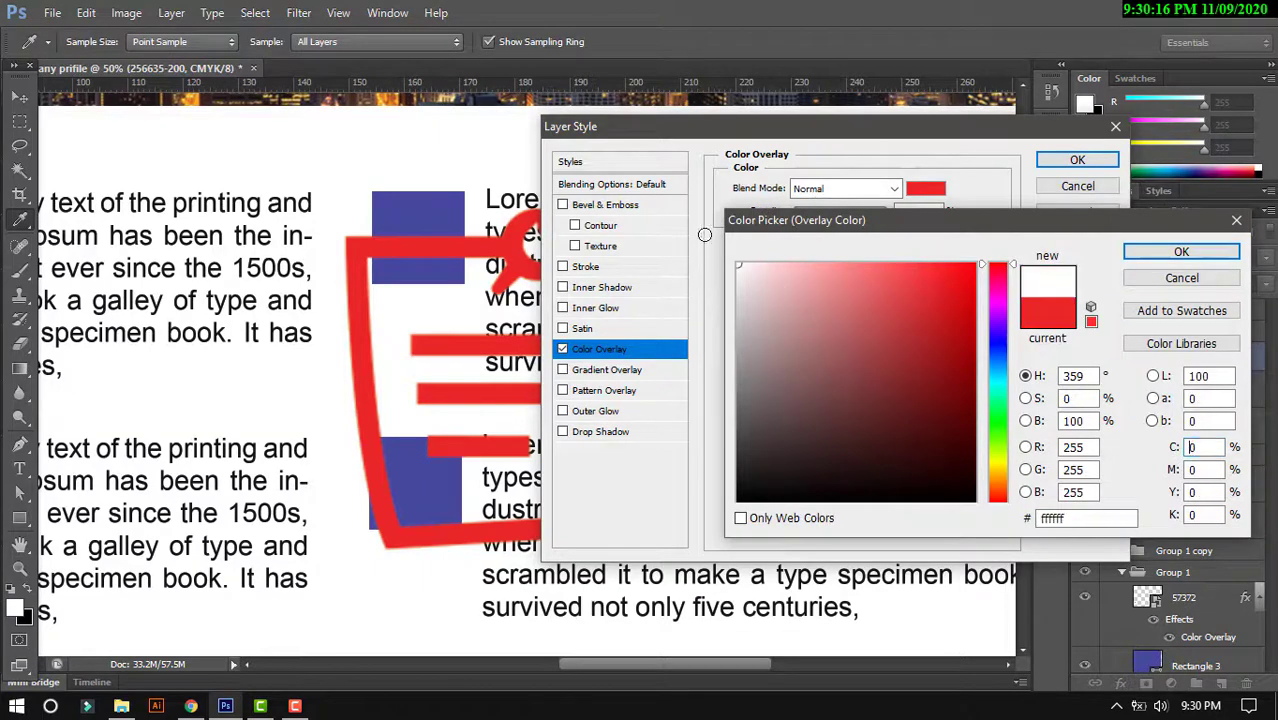
{"action": "left_click", "coordinate": [1179, 252]}
{"action": "left_click", "coordinate": [1090, 162]}
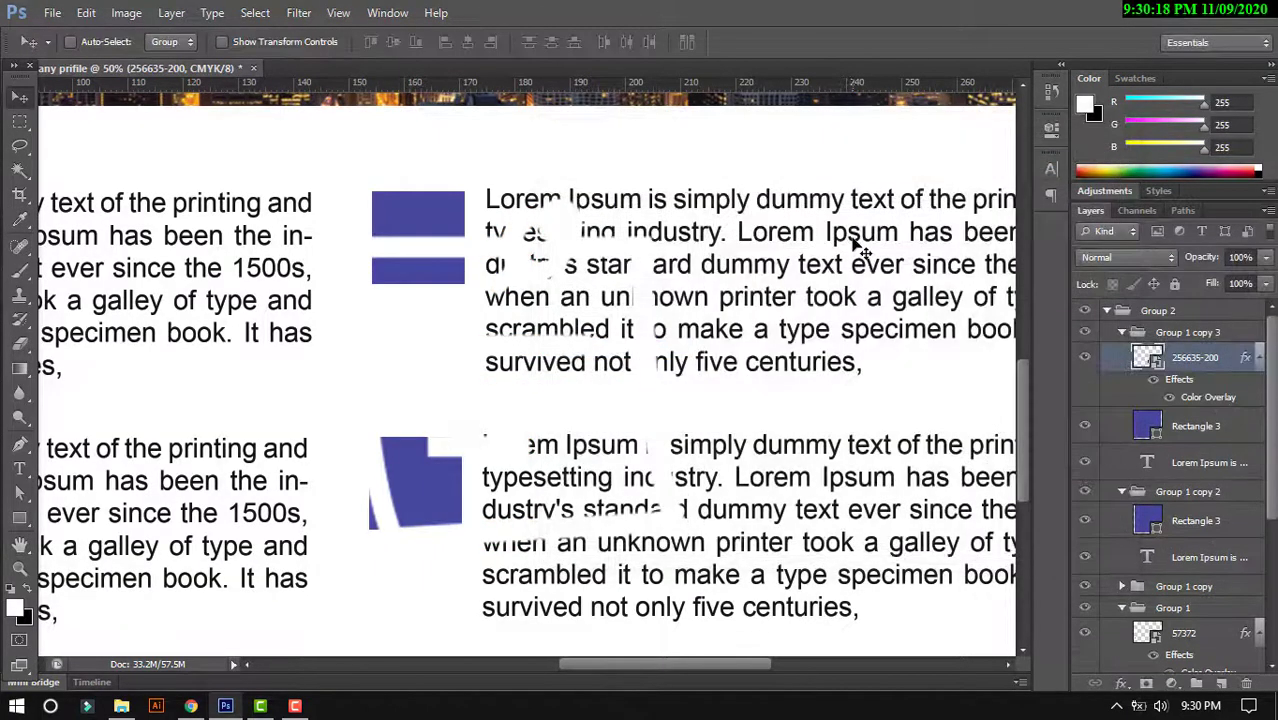
- Shrink the notepad icon and centre it on the top-right blue square, then zoom out
{"action": "key", "text": "ctrl+t"}
{"action": "mouse_move", "coordinate": [711, 177]}
{"action": "left_mouse_down"}
{"action": "mouse_move", "coordinate": [427, 405]}
{"action": "mouse_move", "coordinate": [441, 220]}
{"action": "left_mouse_up"}
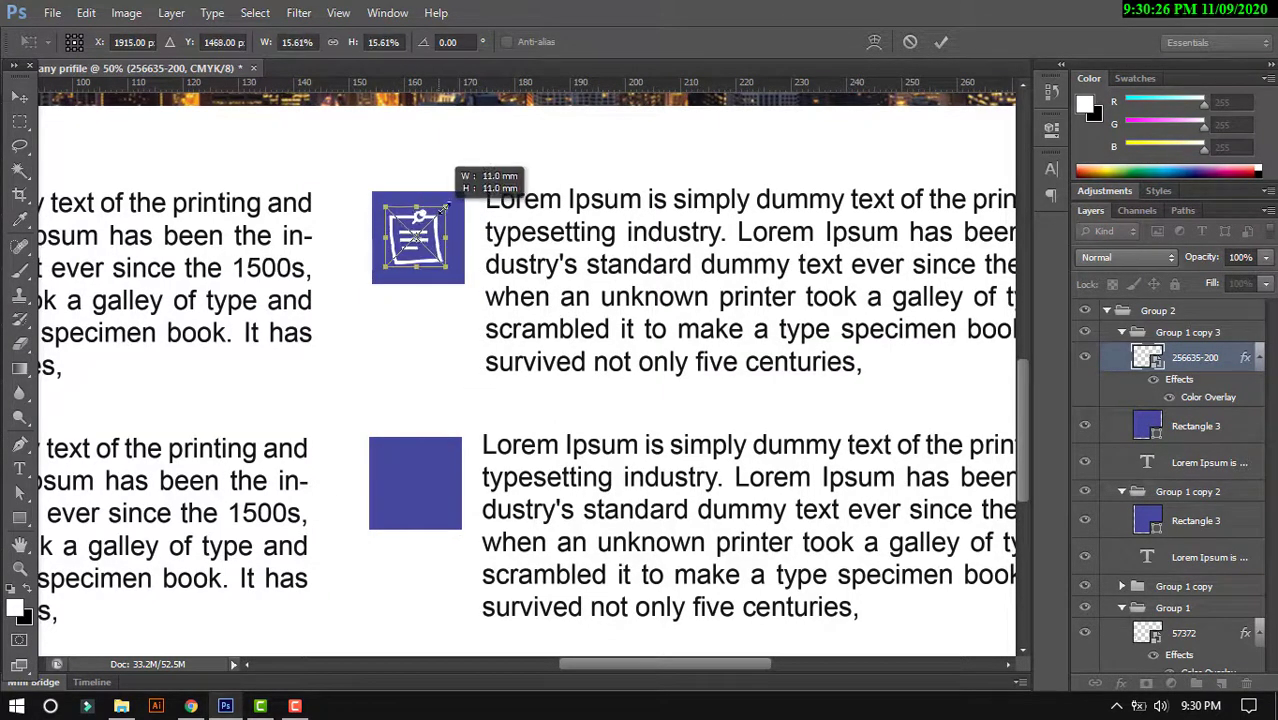
{"action": "left_click_drag", "start_coordinate": [443, 213], "coordinate": [447, 205]}
{"action": "key", "text": "Return"}
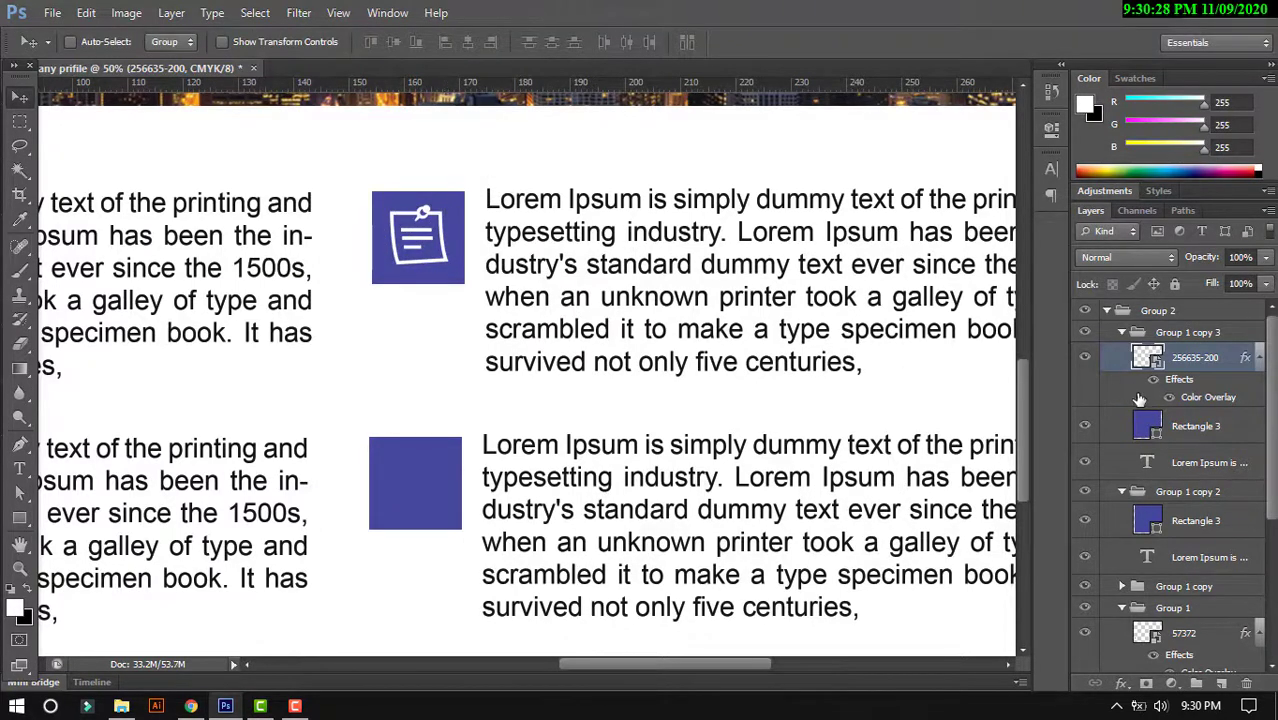
{"action": "left_click", "coordinate": [1219, 428], "text": "shift"}
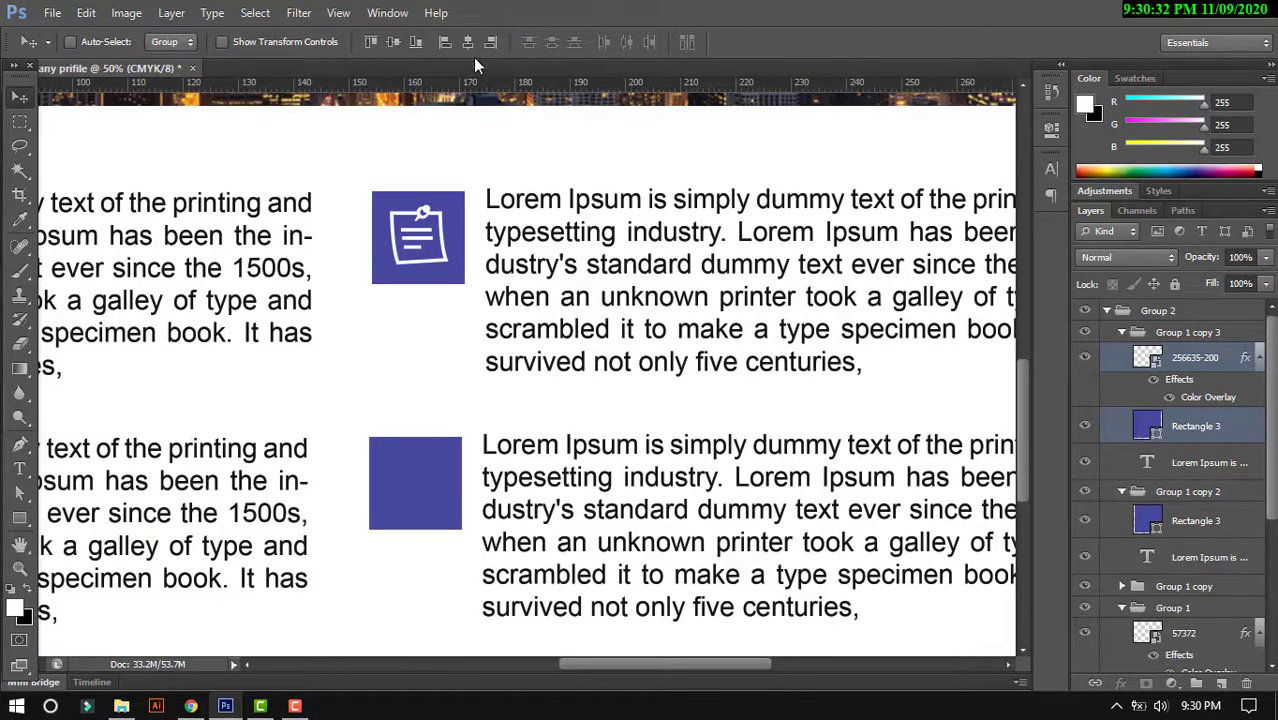
{"action": "left_click", "coordinate": [393, 44]}
{"action": "key", "text": "z"}
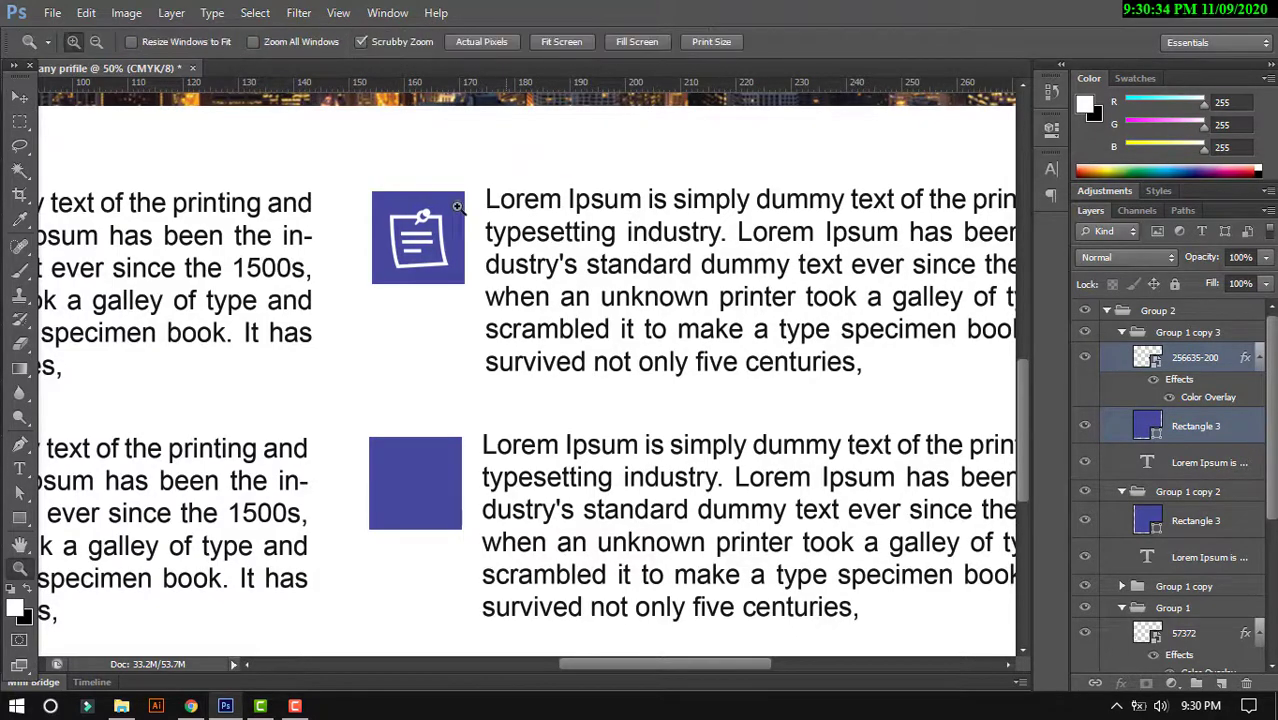
{"action": "left_click", "coordinate": [468, 211], "text": "alt"}
{"action": "left_click_drag", "start_coordinate": [457, 139], "coordinate": [567, 352]}
{"action": "key", "text": "v"}
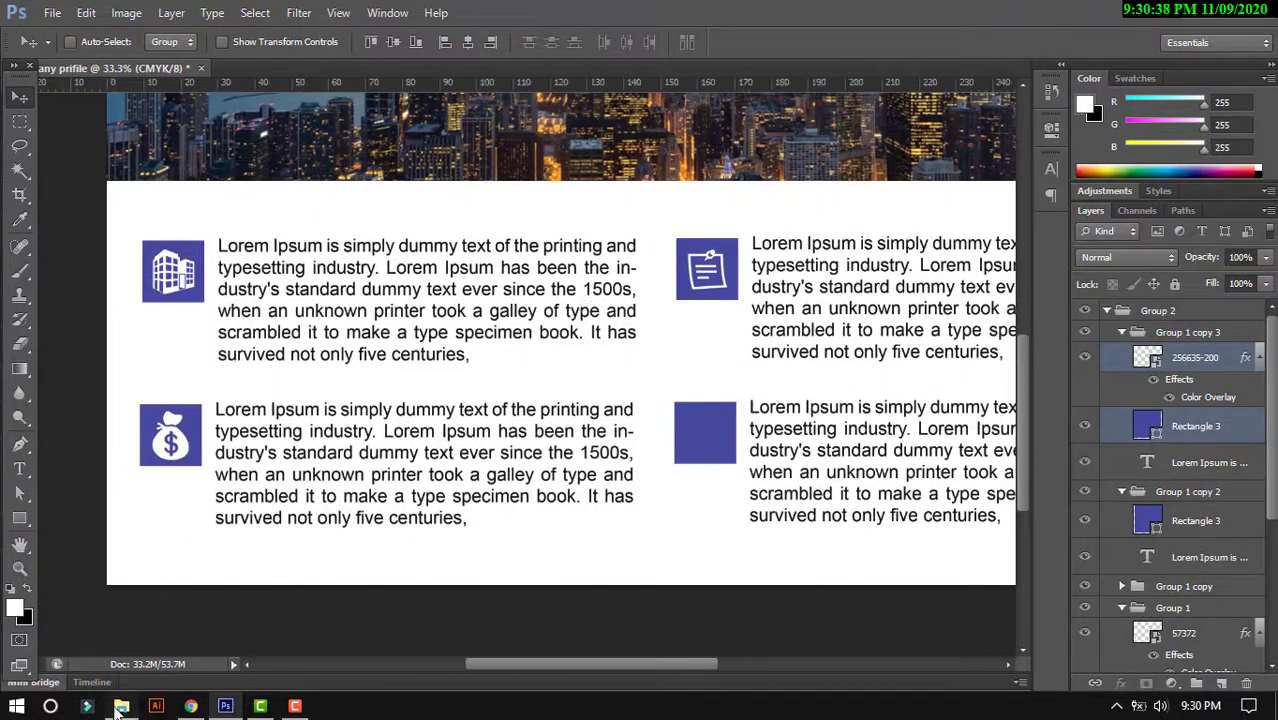
- Place the people icon image in the document and scale it down
{"action": "left_click", "coordinate": [121, 706]}
{"action": "mouse_move", "coordinate": [728, 235]}
{"action": "left_mouse_down"}
{"action": "mouse_move", "coordinate": [557, 652]}
{"action": "mouse_move", "coordinate": [553, 431]}
{"action": "left_mouse_up"}
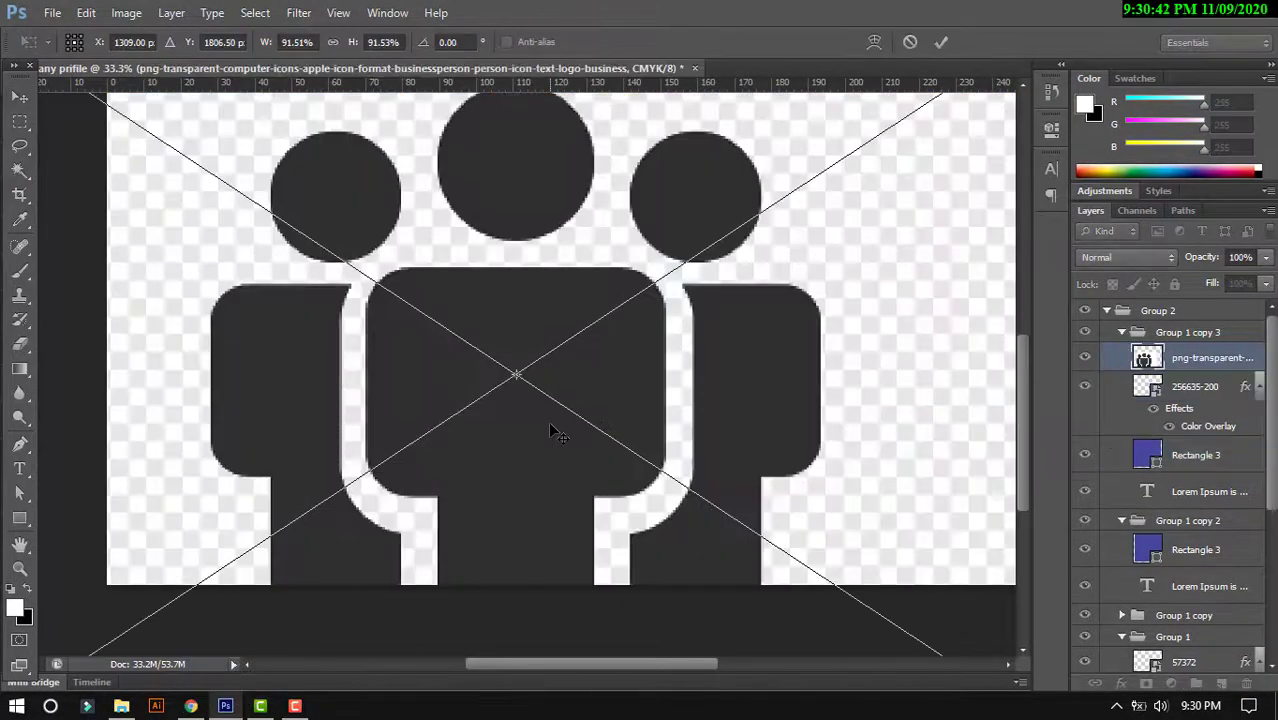
{"action": "left_click", "coordinate": [940, 43]}
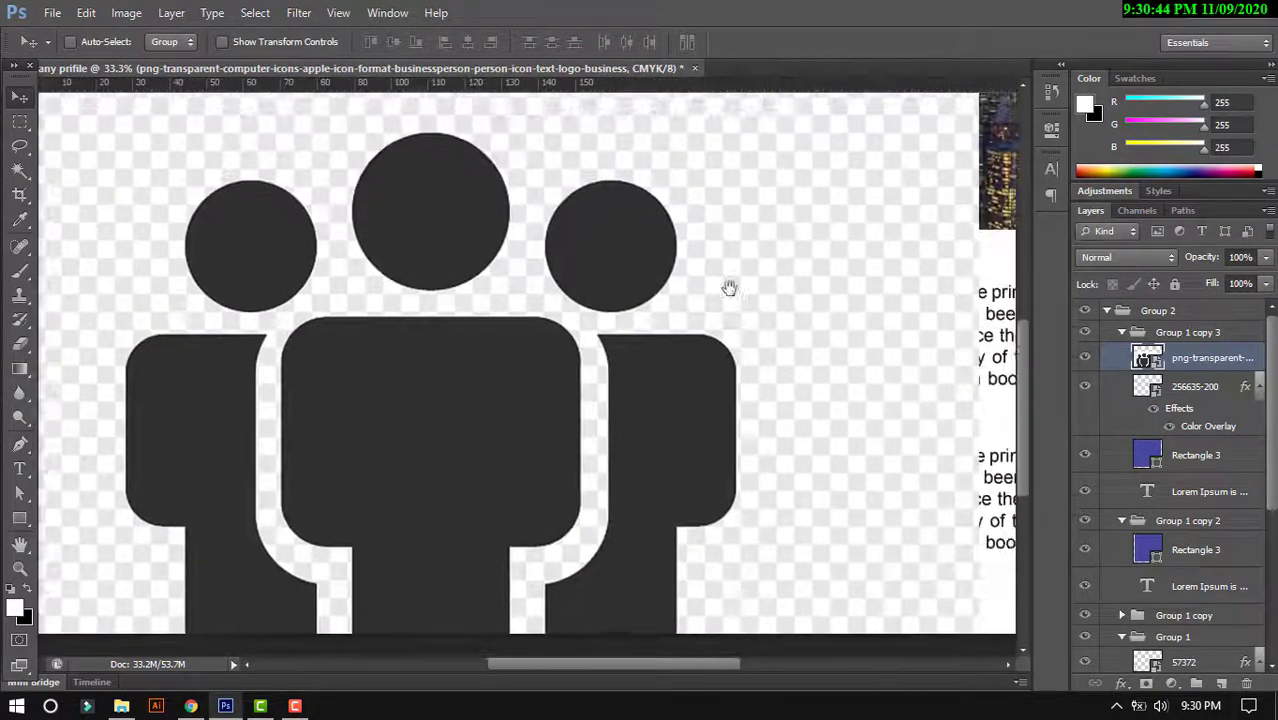
{"action": "left_click_drag", "start_coordinate": [862, 204], "coordinate": [633, 362]}
{"action": "key", "text": "ctrl+t"}
{"action": "mouse_move", "coordinate": [805, 195]}
{"action": "left_mouse_down"}
{"action": "mouse_move", "coordinate": [513, 257]}
{"action": "mouse_move", "coordinate": [833, 165]}
{"action": "left_mouse_up"}
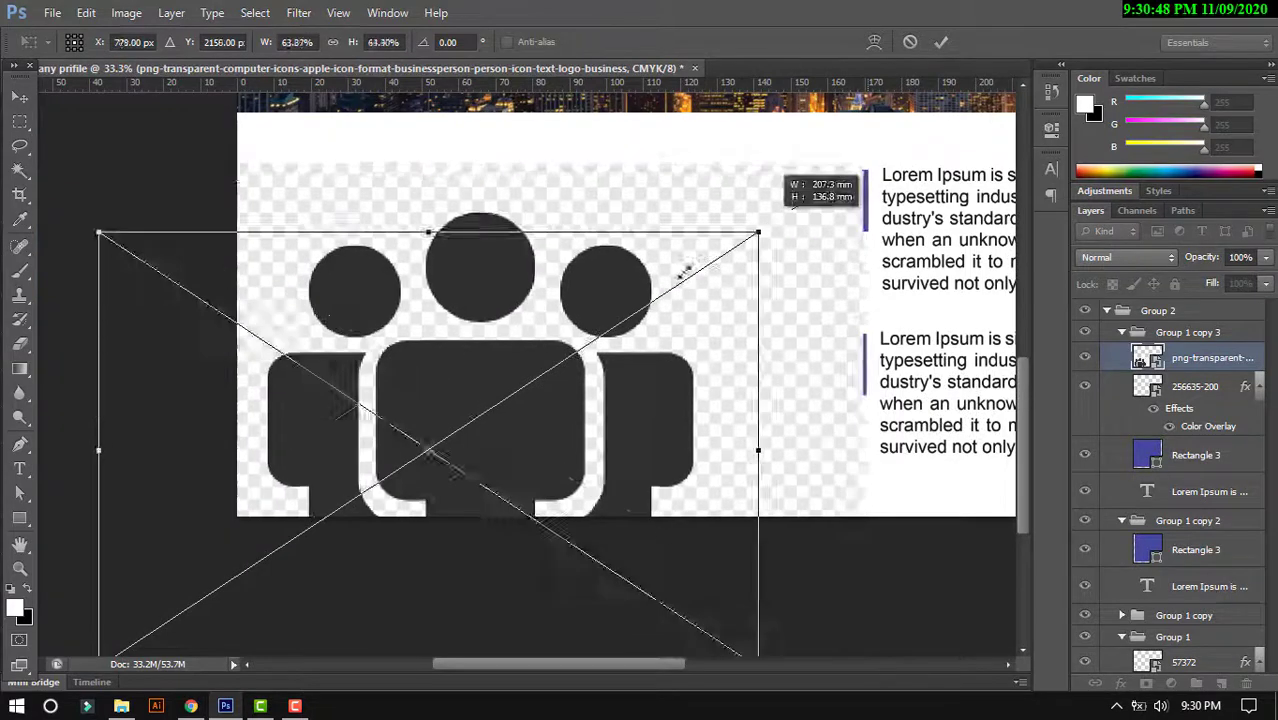
{"action": "mouse_move", "coordinate": [870, 158]}
{"action": "left_mouse_down"}
{"action": "mouse_move", "coordinate": [613, 413]}
{"action": "mouse_move", "coordinate": [745, 208]}
{"action": "left_mouse_up"}
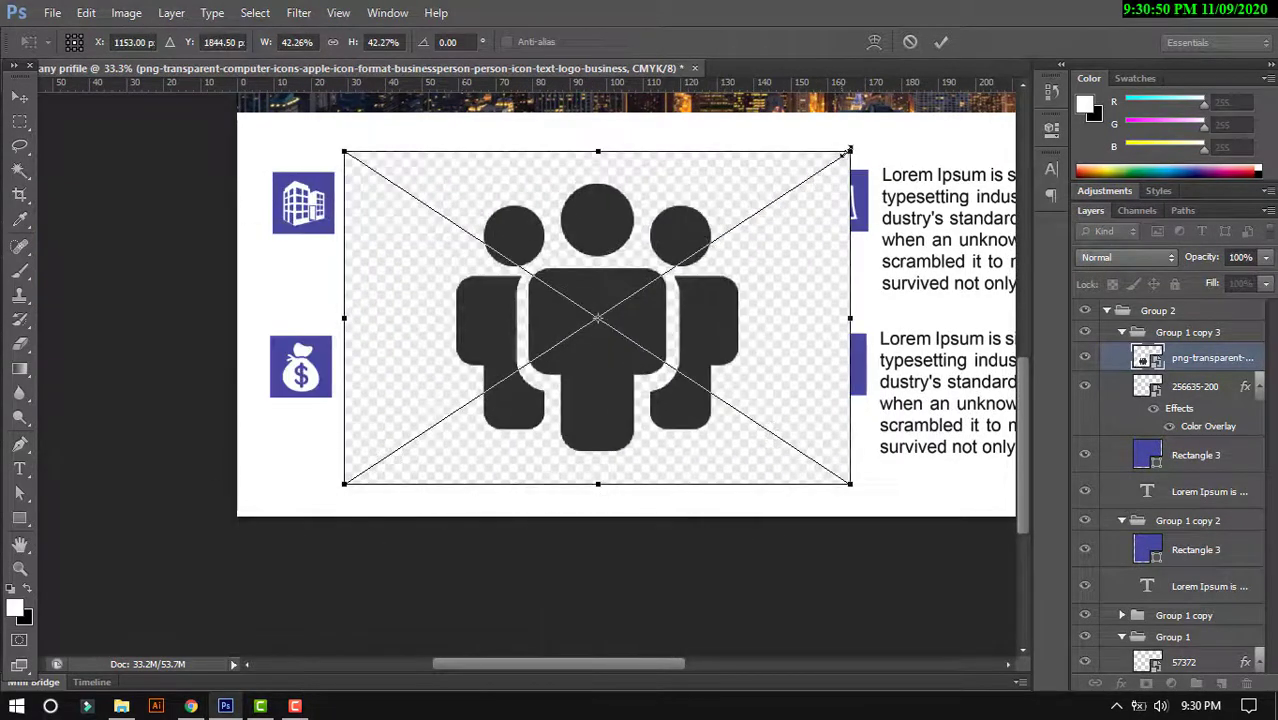
{"action": "left_click_drag", "start_coordinate": [848, 150], "coordinate": [808, 168]}
{"action": "key", "text": "Return"}
- Magic Wand the icon's background, rasterize the layer, and remove the background
{"action": "key", "text": "w"}
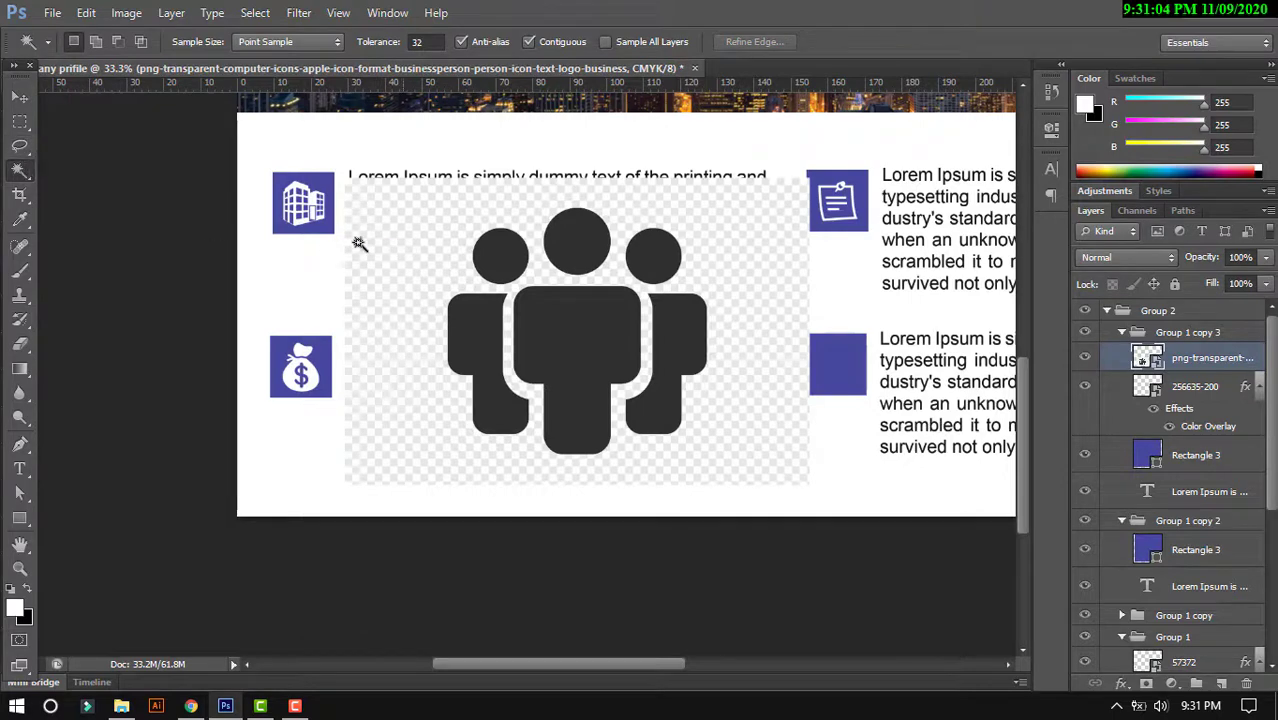
{"action": "left_click", "coordinate": [406, 228]}
{"action": "right_click", "coordinate": [1195, 358]}
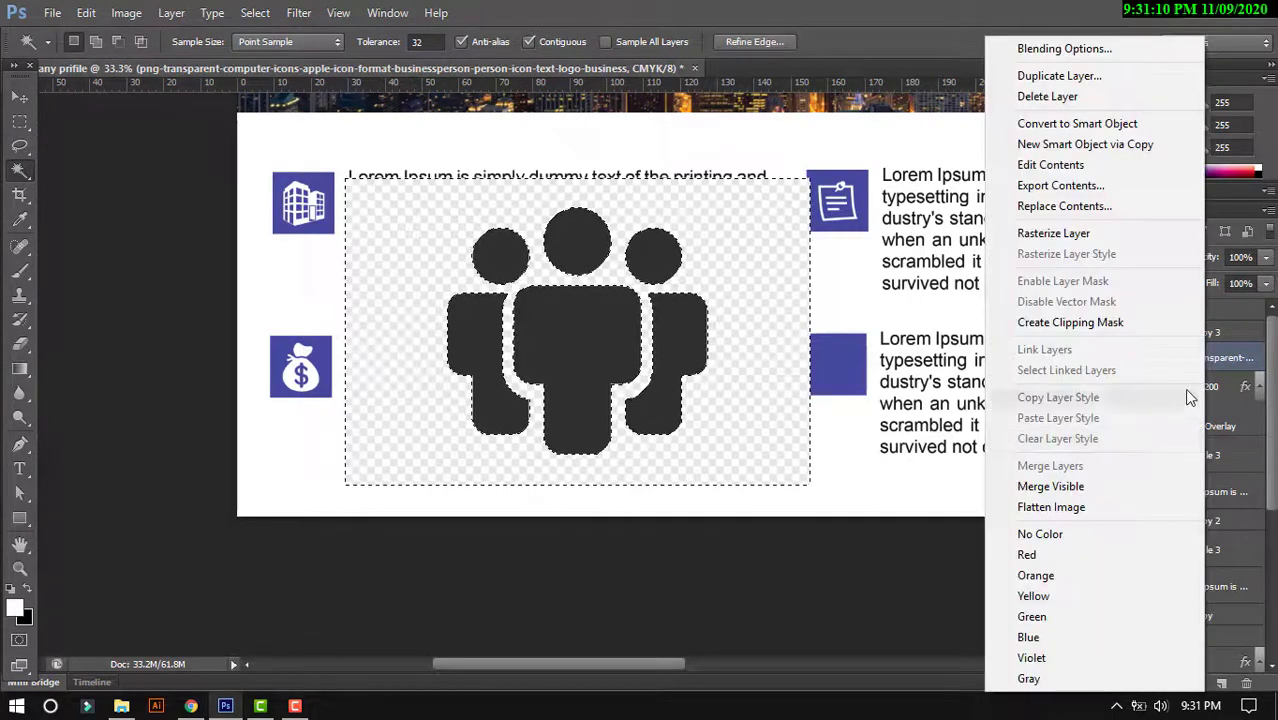
{"action": "key", "text": "Escape"}
{"action": "right_click", "coordinate": [1192, 364]}
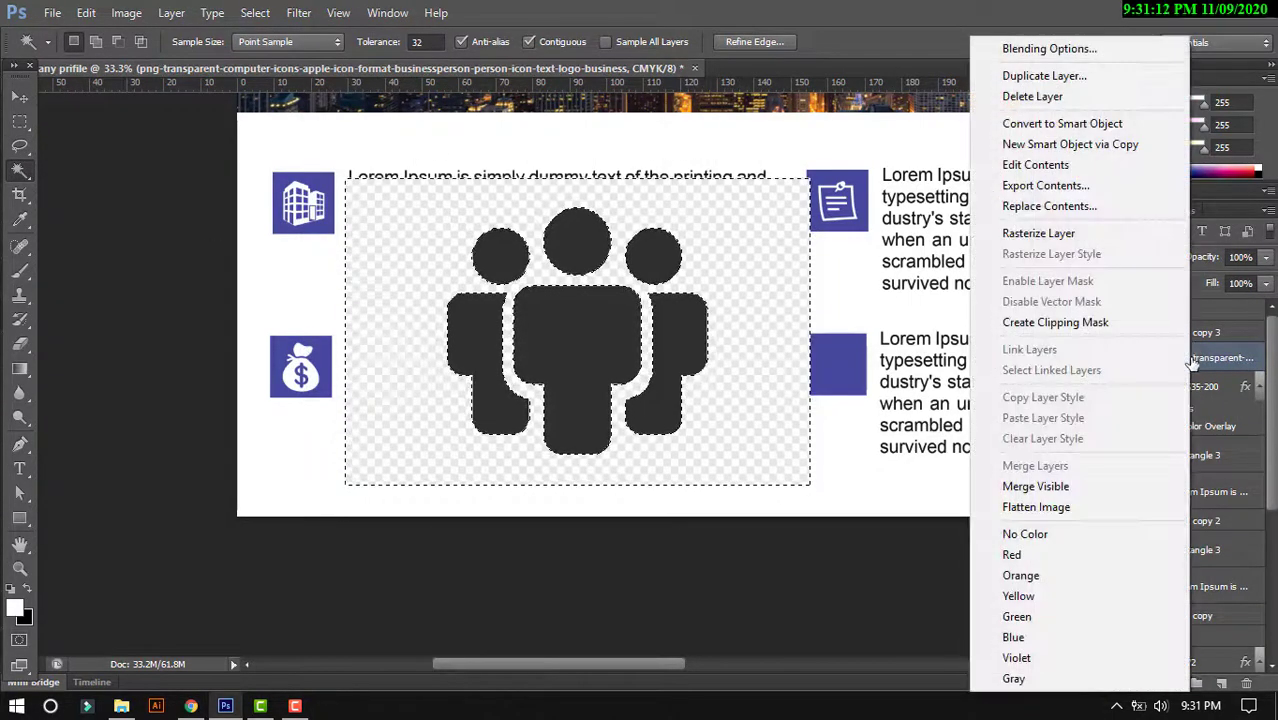
{"action": "left_click", "coordinate": [1094, 236]}
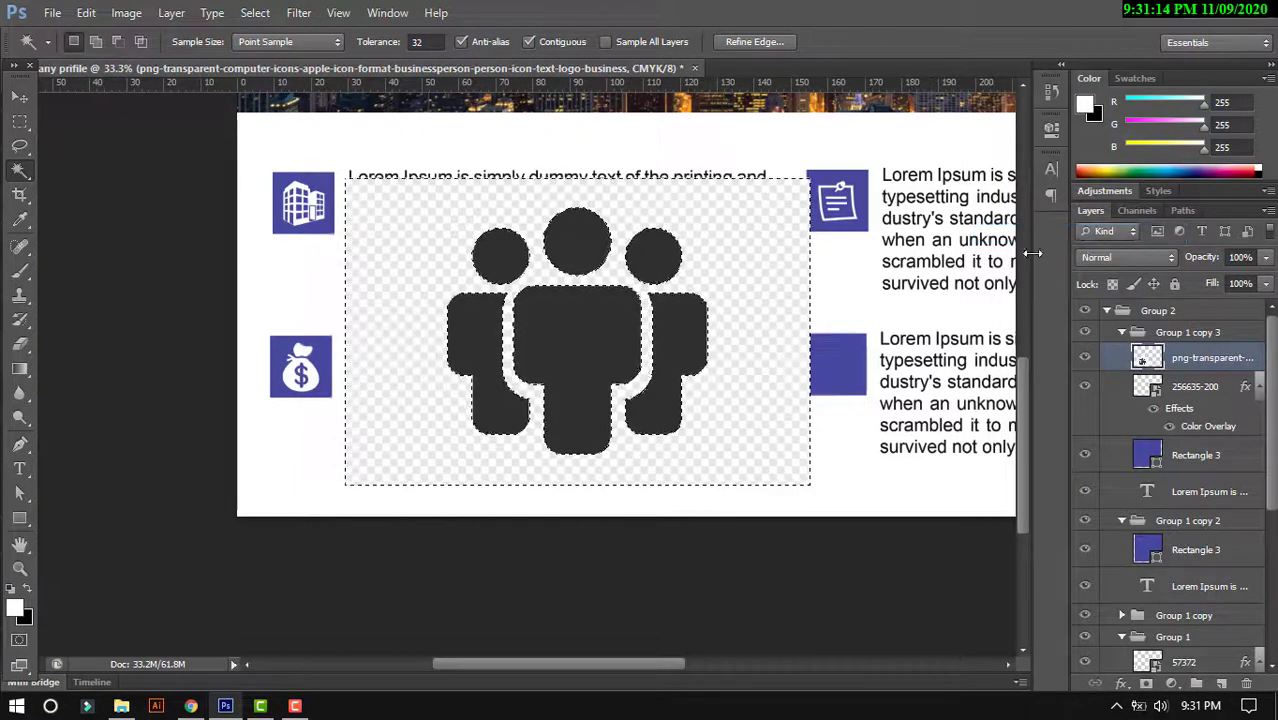
{"action": "key", "text": "ctrl+d"}
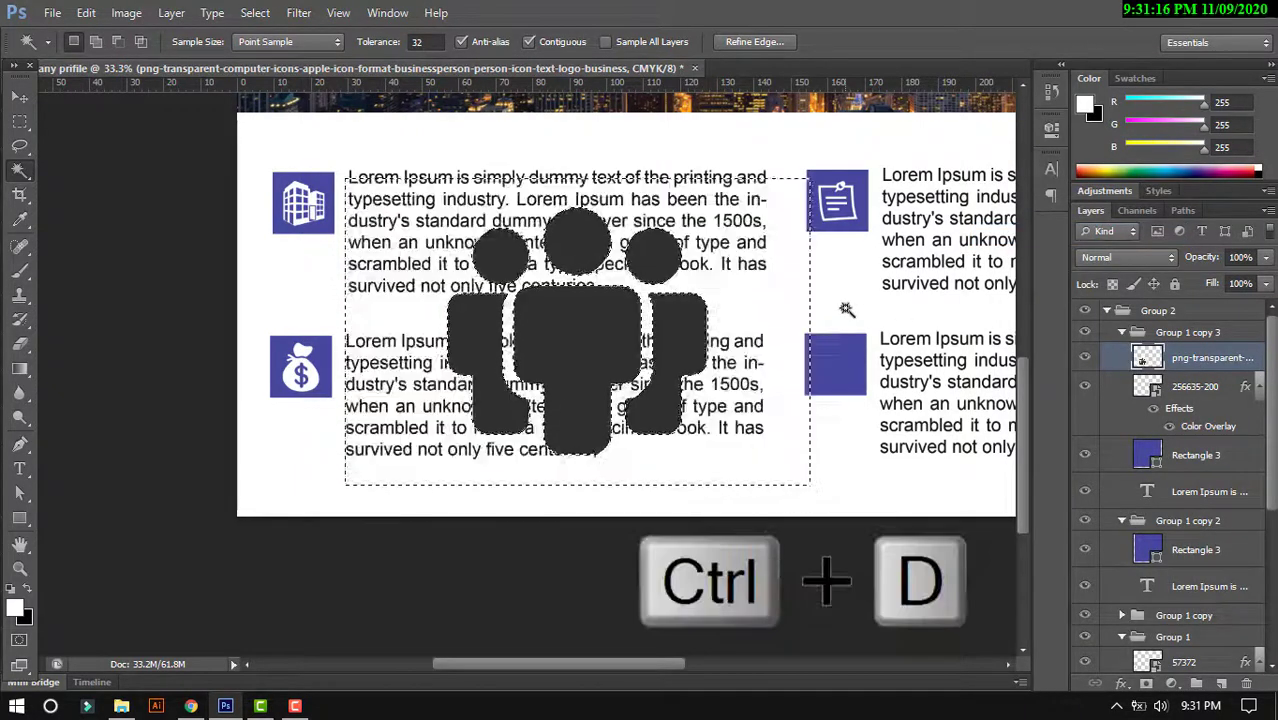
{"action": "key", "text": "ctrl+d"}
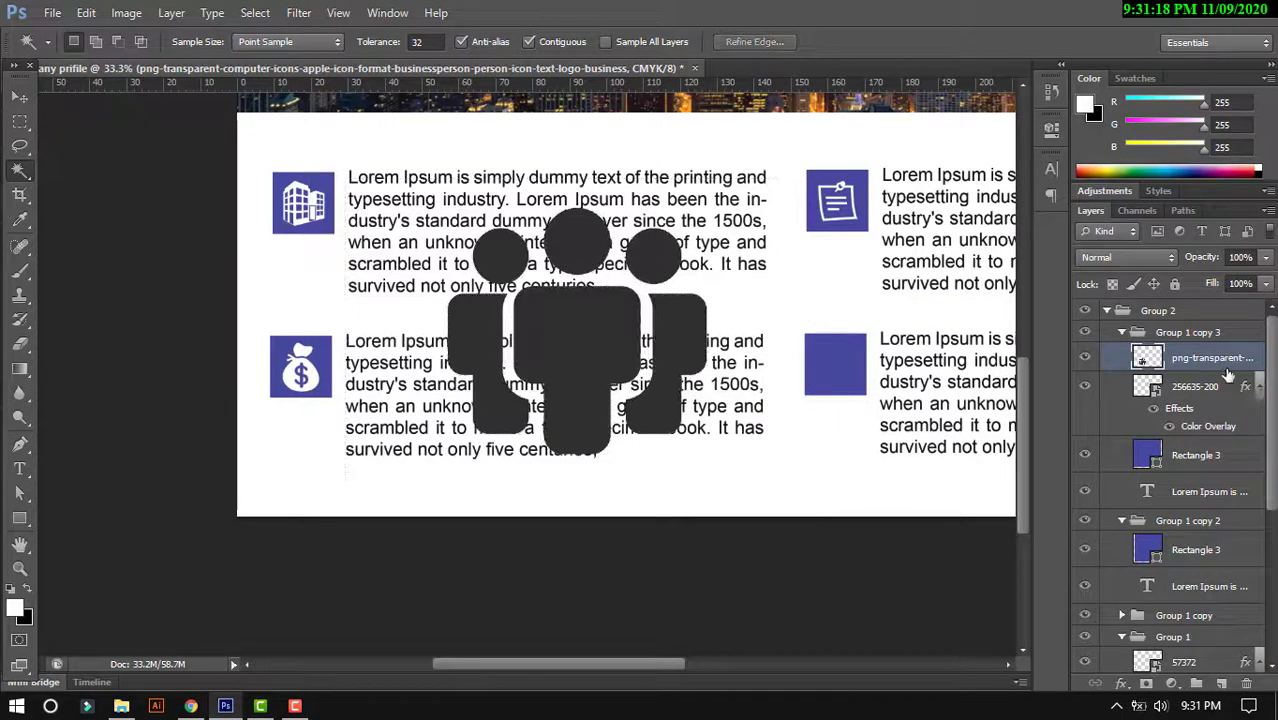
- Give the people icon a white Color Overlay and scale it onto the lower-right square
{"action": "right_click", "coordinate": [1218, 364]}
{"action": "left_click", "coordinate": [1130, 62]}
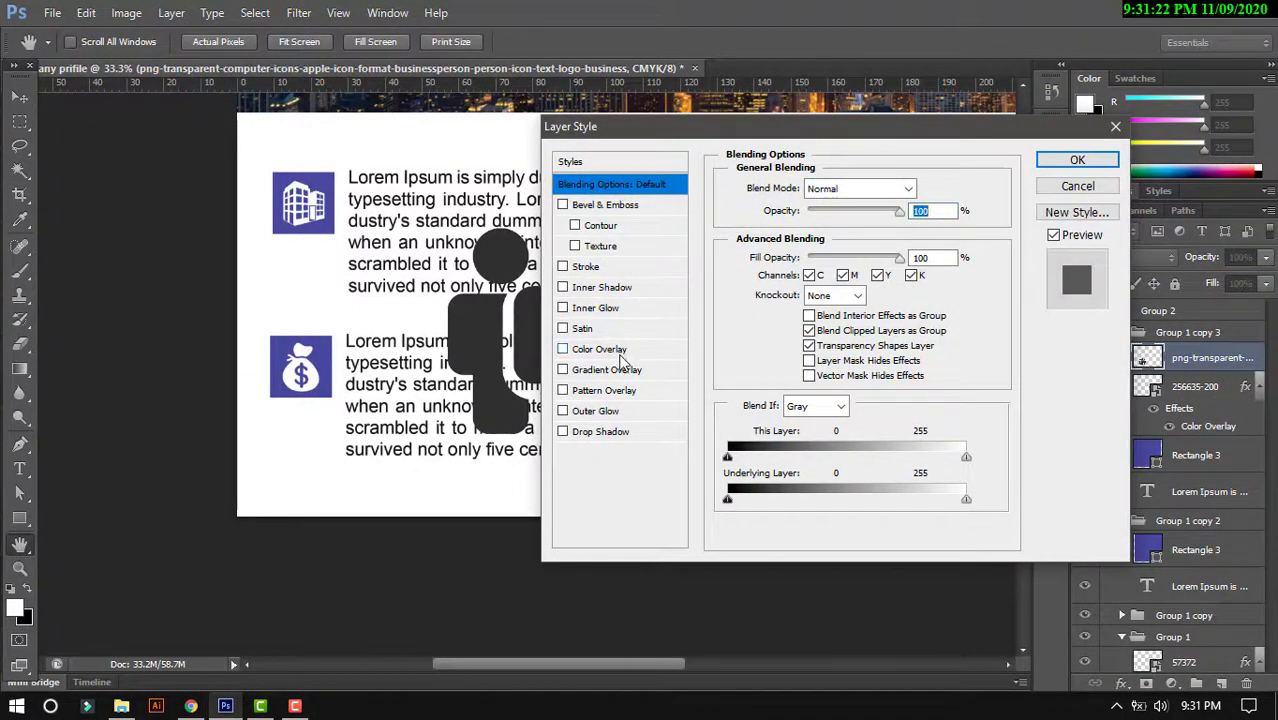
{"action": "left_click", "coordinate": [621, 350]}
{"action": "left_click", "coordinate": [947, 192]}
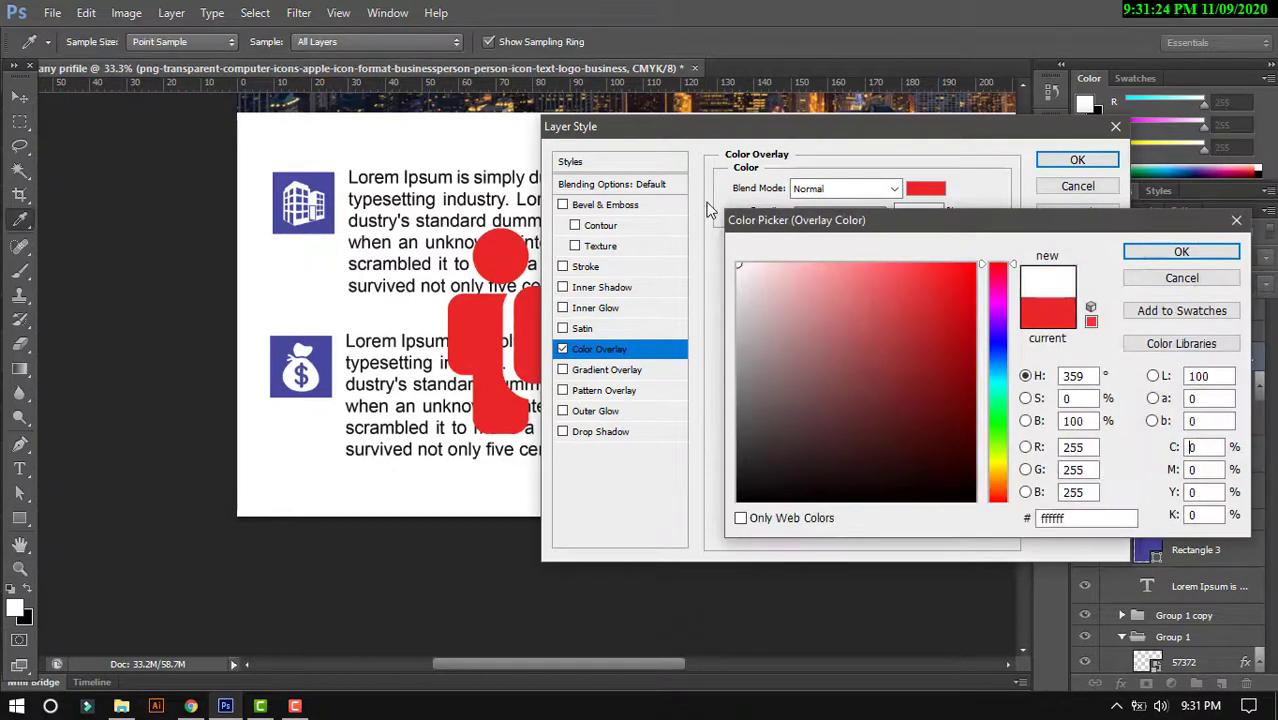
{"action": "left_click", "coordinate": [745, 266]}
{"action": "left_click", "coordinate": [1070, 83]}
{"action": "left_click", "coordinate": [1080, 162]}
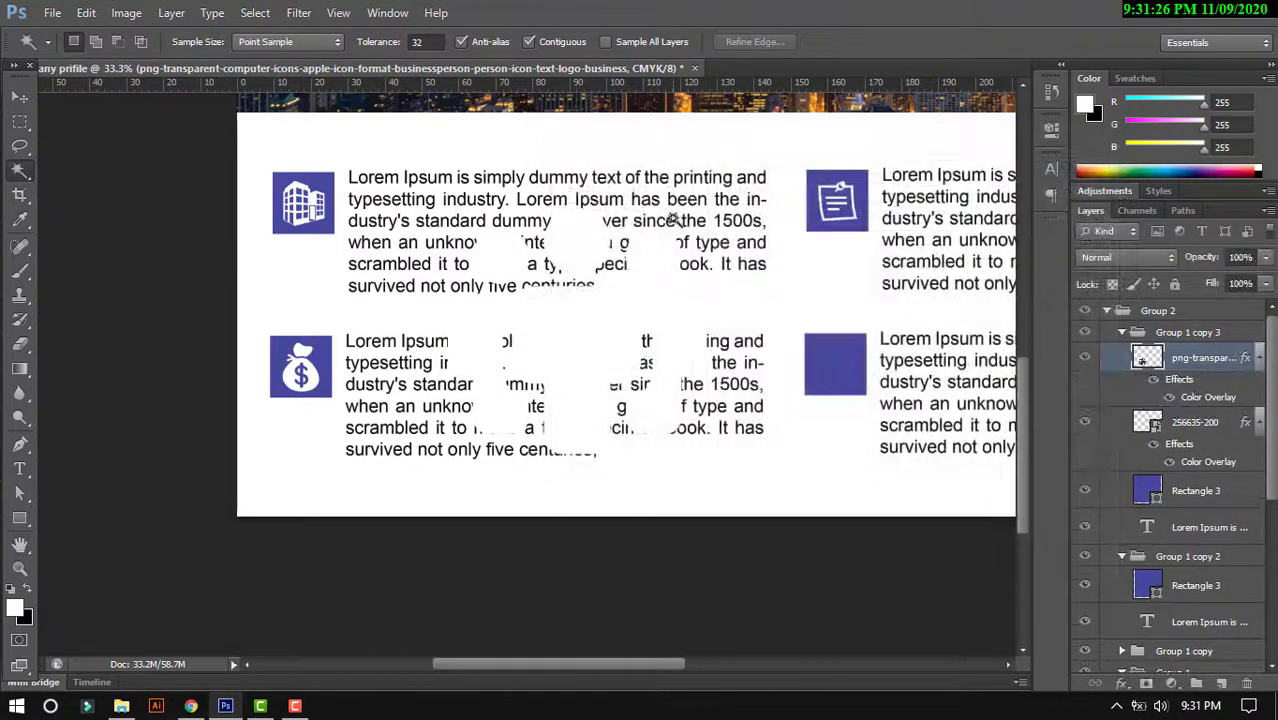
{"action": "key", "text": "ctrl+t"}
{"action": "mouse_move", "coordinate": [698, 207]}
{"action": "left_mouse_down"}
{"action": "mouse_move", "coordinate": [718, 352]}
{"action": "mouse_move", "coordinate": [855, 328]}
{"action": "mouse_move", "coordinate": [826, 342]}
{"action": "mouse_move", "coordinate": [848, 352]}
{"action": "left_mouse_up"}
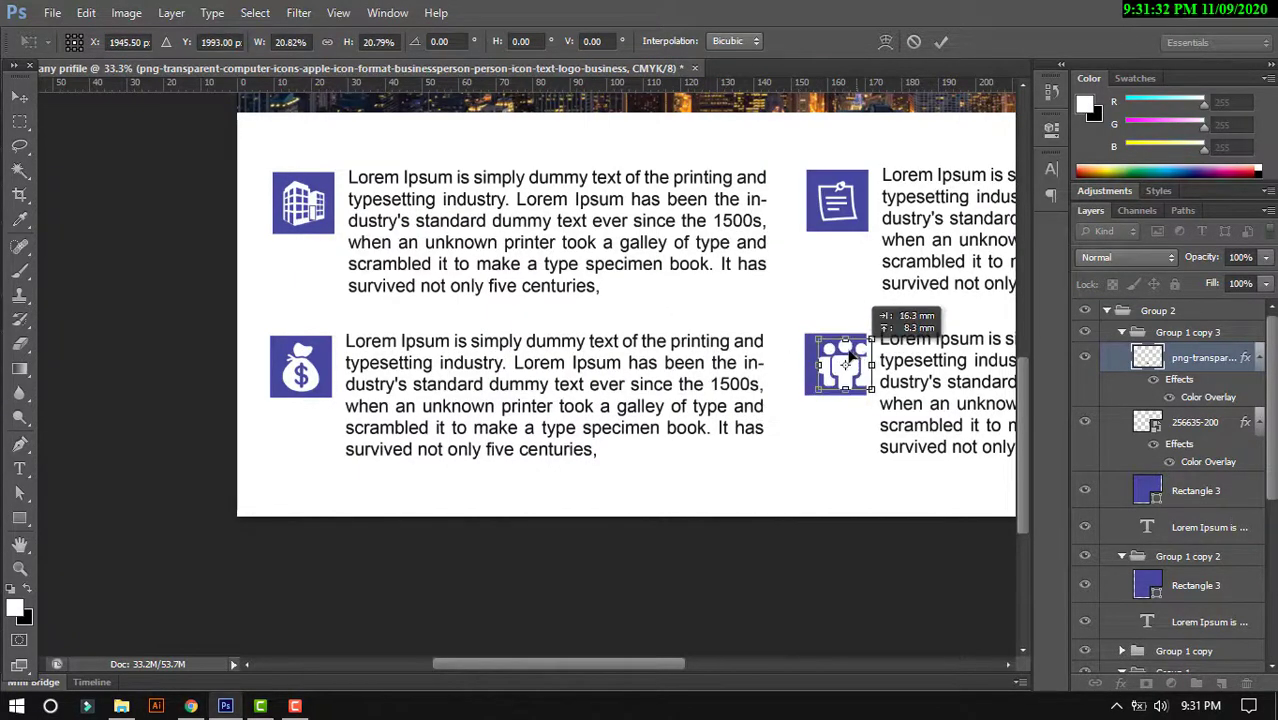
- Commit the people icon's transform, select the Group 1 copy 2 square, and view the whole page
{"action": "key", "text": "Return"}
{"action": "right_click", "coordinate": [852, 355]}
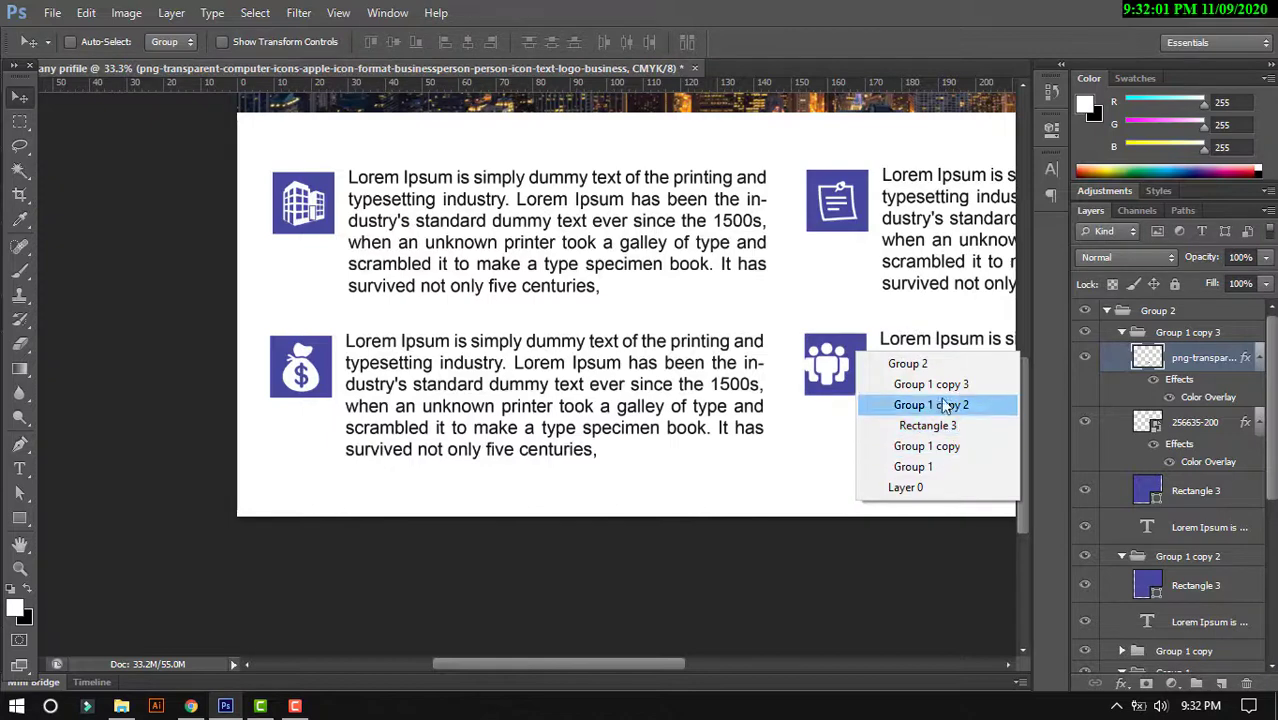
{"action": "right_click", "coordinate": [843, 338]}
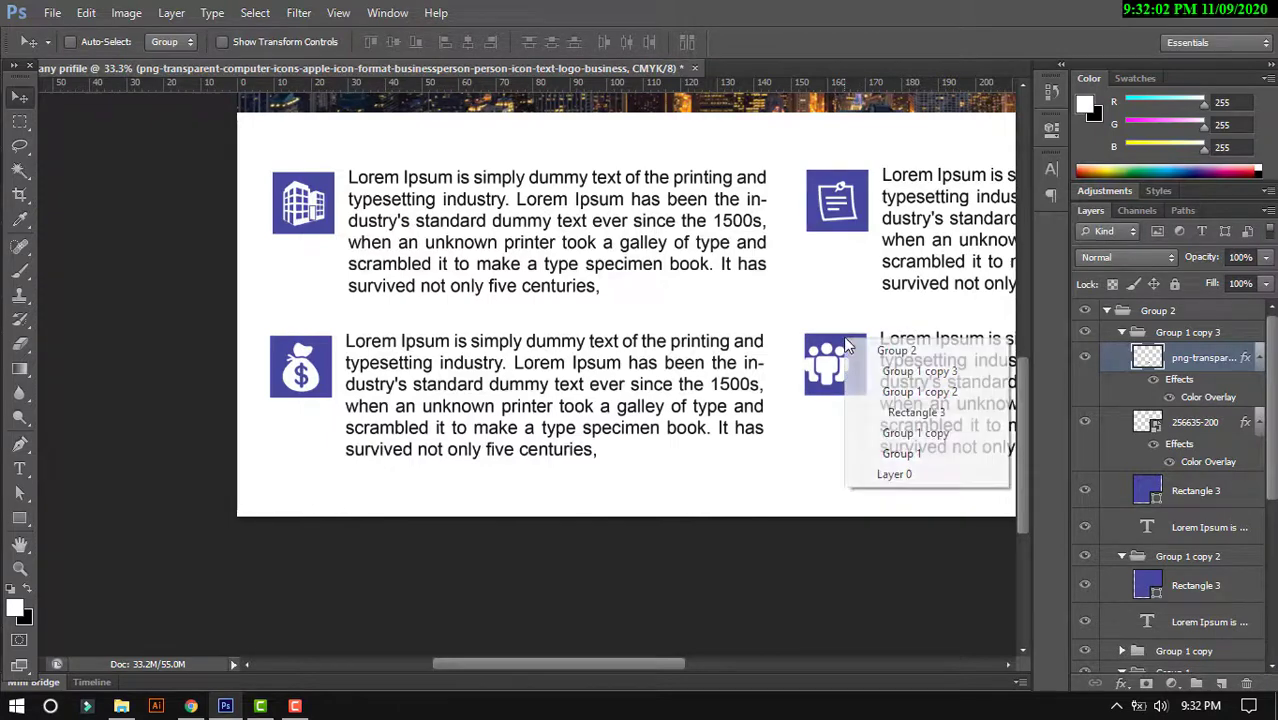
{"action": "left_click", "coordinate": [918, 396]}
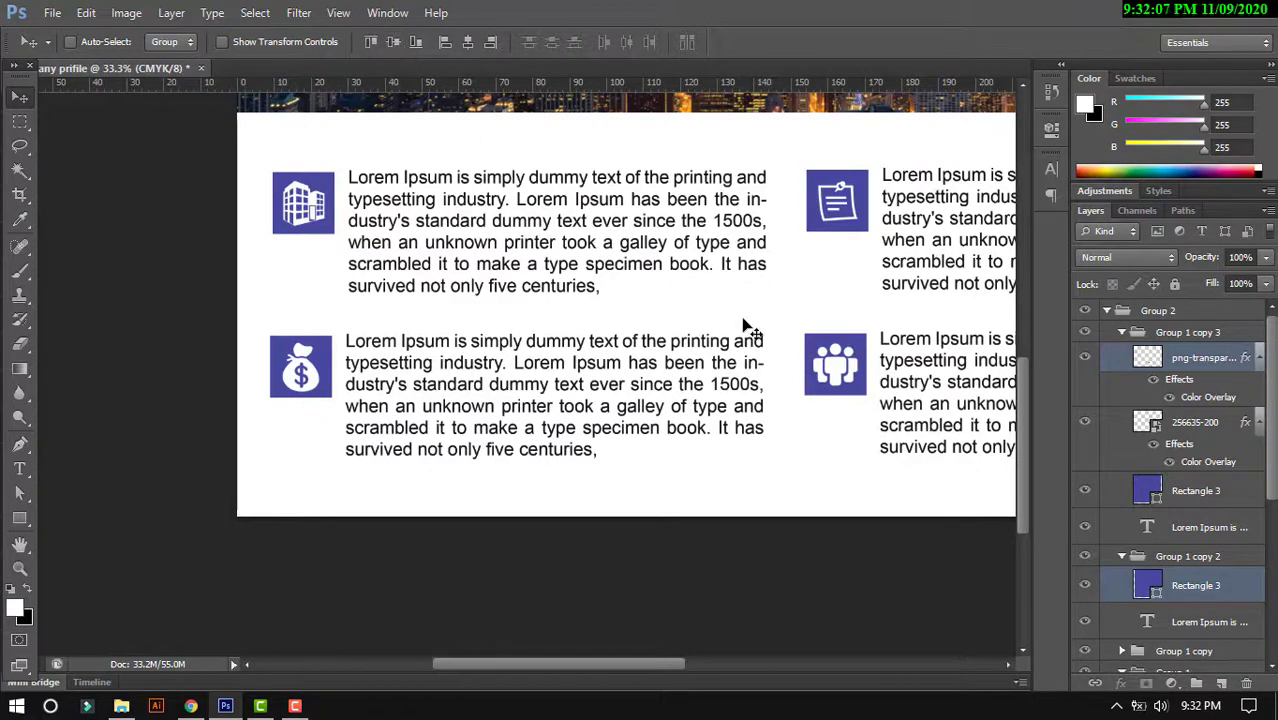
{"action": "left_click", "coordinate": [640, 270], "text": "alt"}
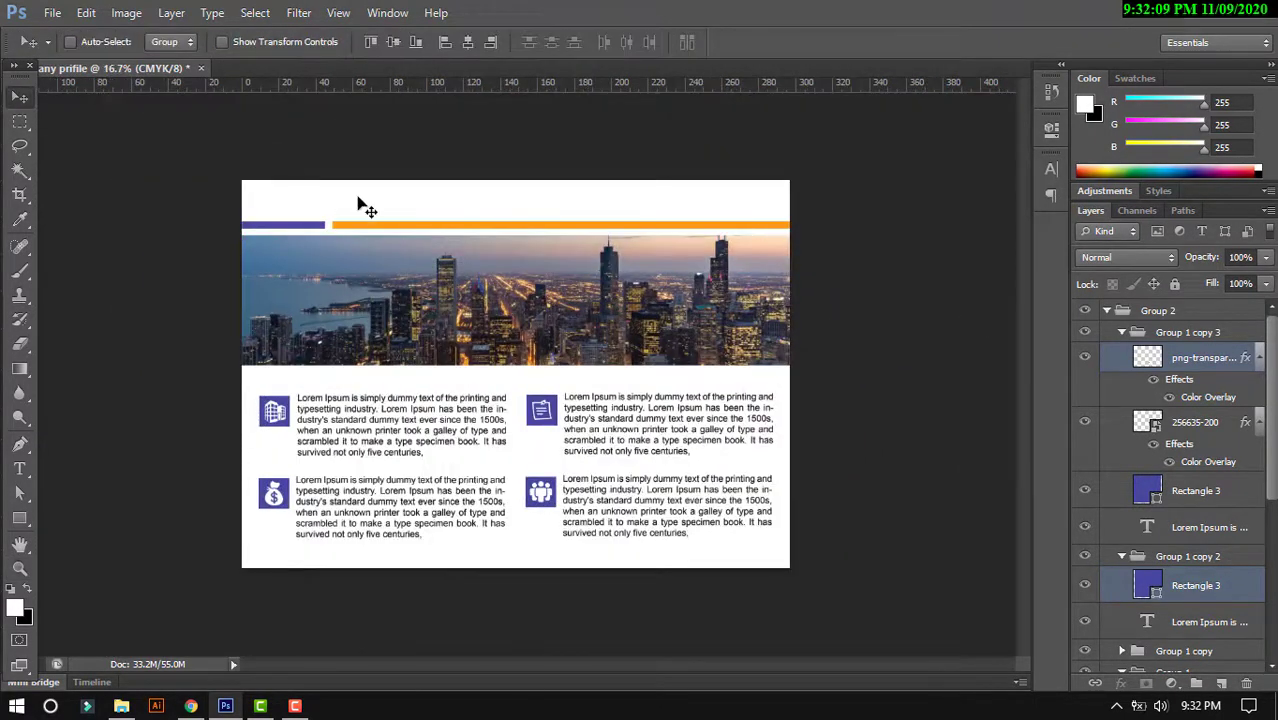
{"action": "key", "text": "z"}
{"action": "scroll", "coordinate": [358, 203], "scroll_direction": "up", "scroll_amount": 1}
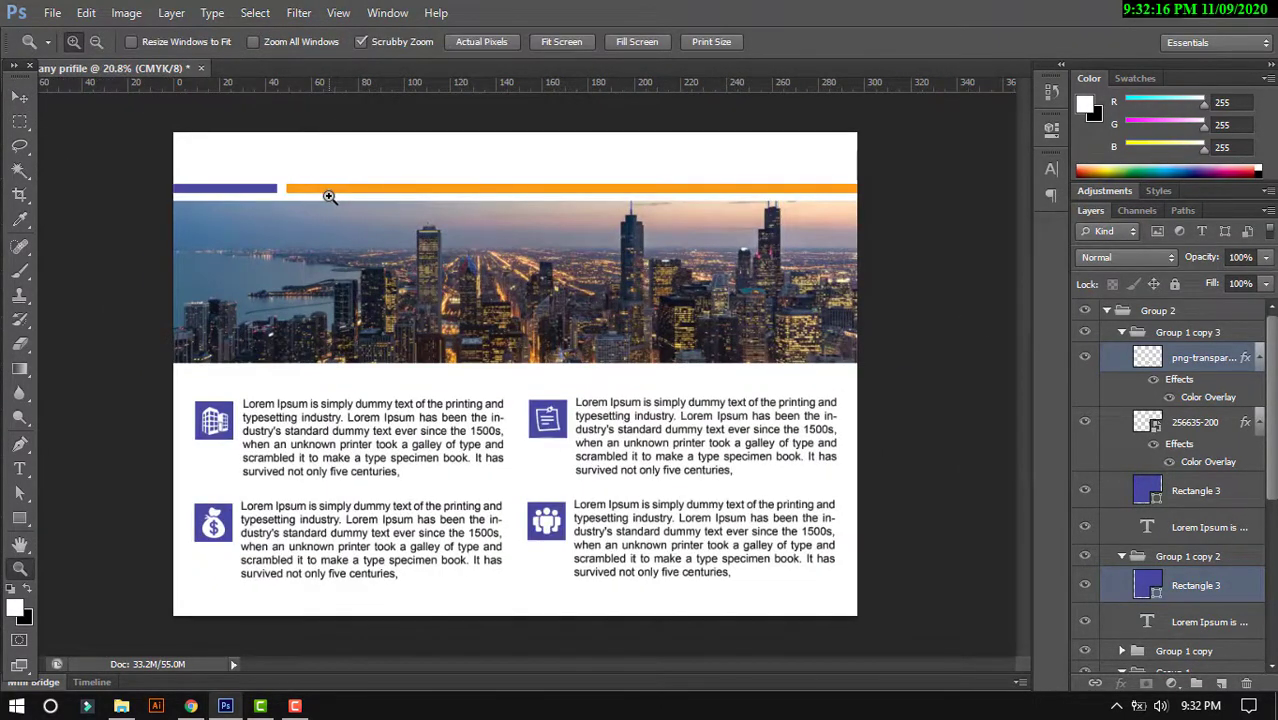